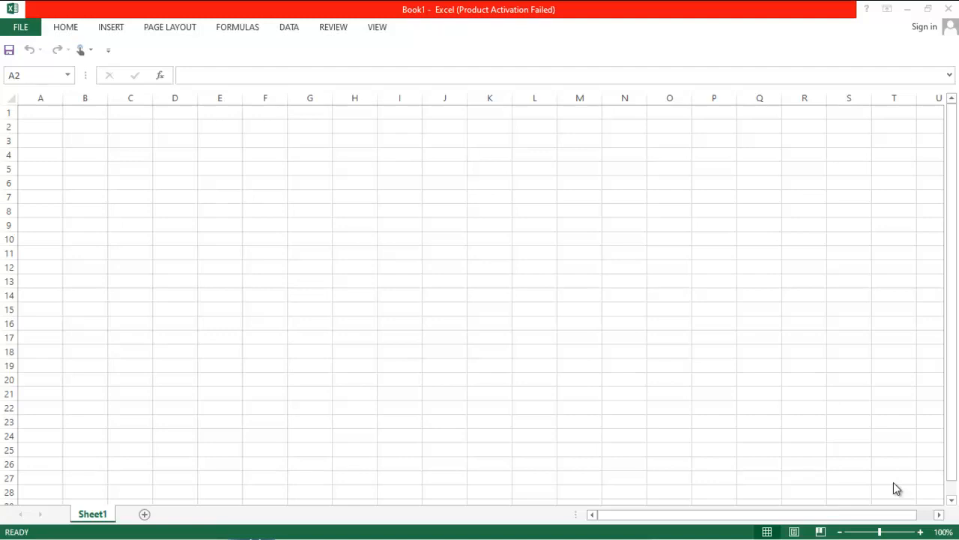
# Rename the worksheet tab to COA
pyautogui.moveTo(891, 538)
pyautogui.moveTo(707, 532)
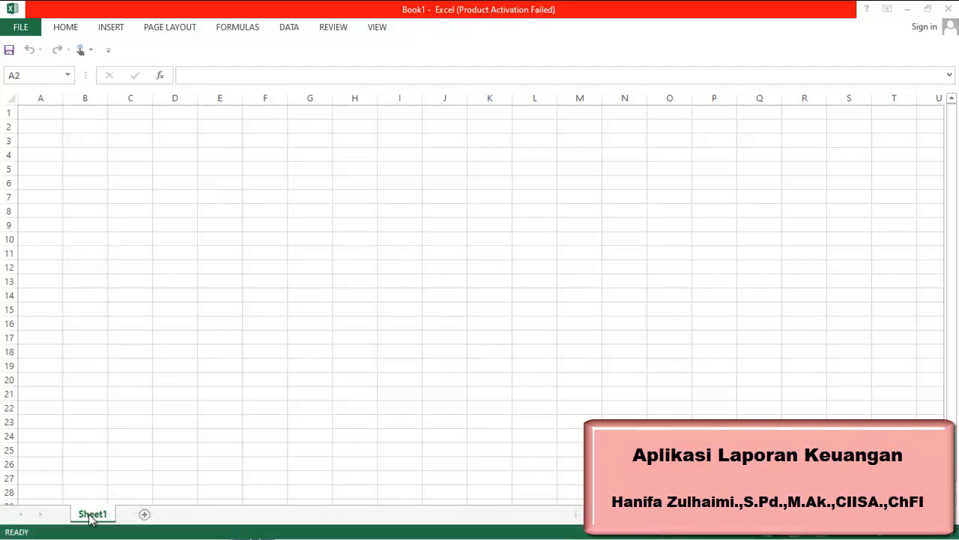
pyautogui.click(90, 516)
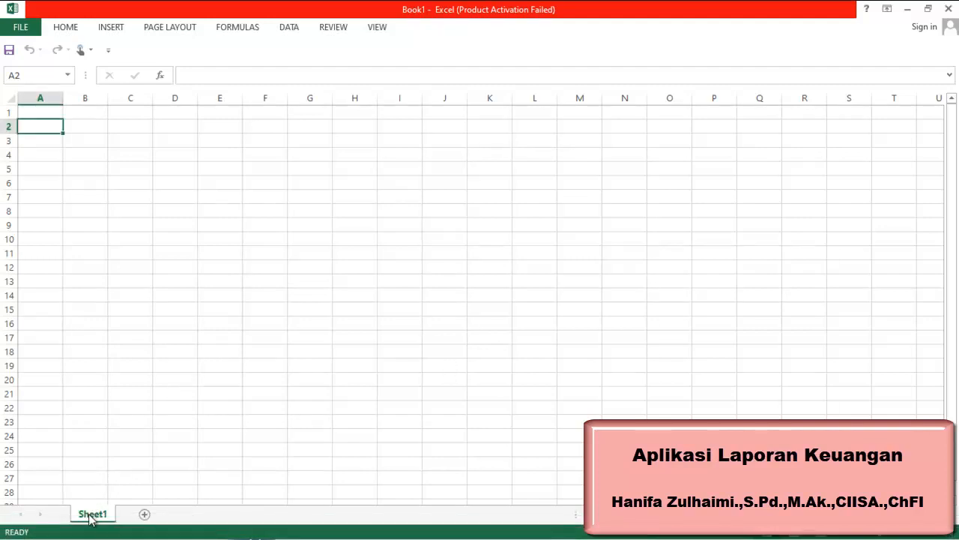
pyautogui.rightClick(90, 518)
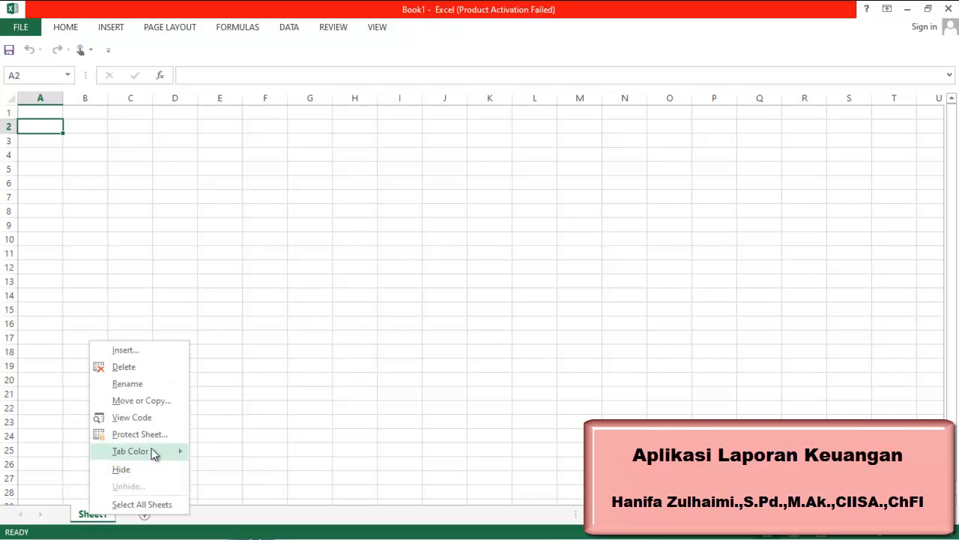
pyautogui.click(169, 385)
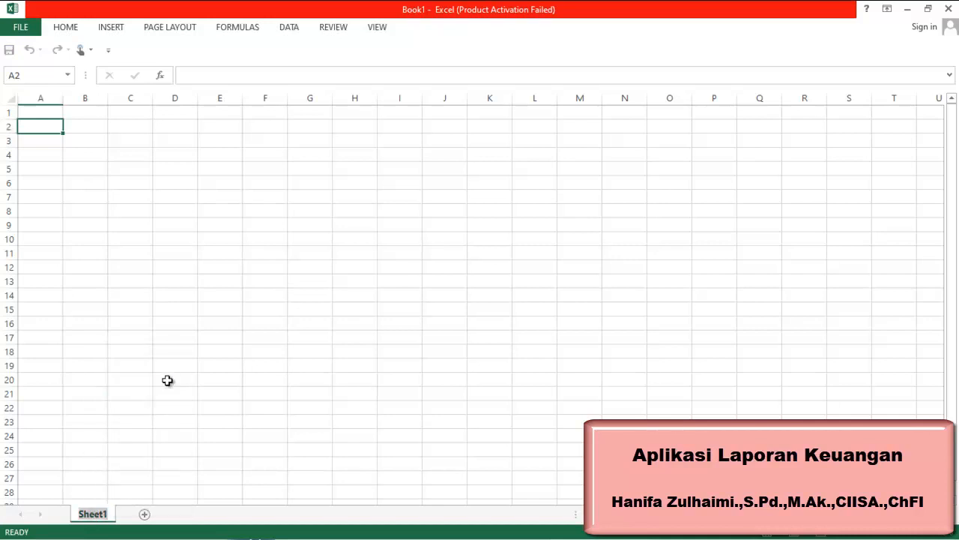
pyautogui.write('Chart')
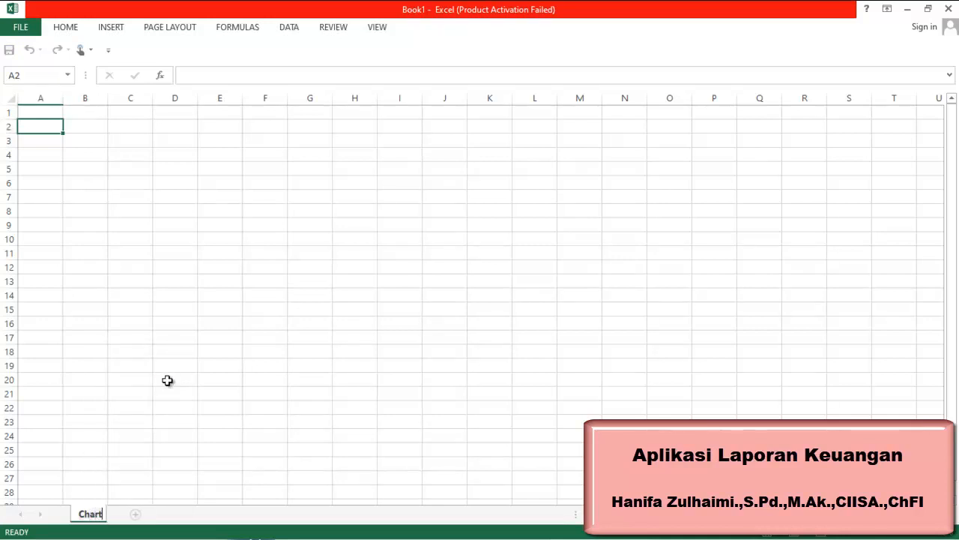
pyautogui.write(' Of Acc')
pyautogui.write('o')
pyautogui.press('BackSpace')
pyautogui.press('BackSpace')
pyautogui.press('BackSpace')
pyautogui.press('BackSpace')
pyautogui.press('BackSpace')
pyautogui.press('BackSpace')
pyautogui.press('BackSpace')
pyautogui.press('BackSpace')
pyautogui.press('BackSpace')
pyautogui.press('BackSpace')
pyautogui.press('BackSpace')
pyautogui.press('BackSpace')
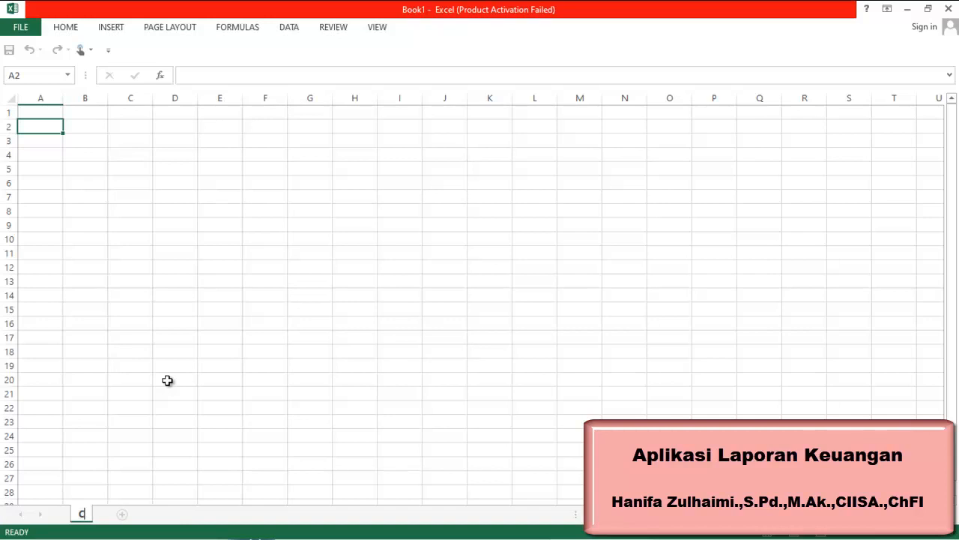
pyautogui.write('OA')
pyautogui.moveTo(592, 537)
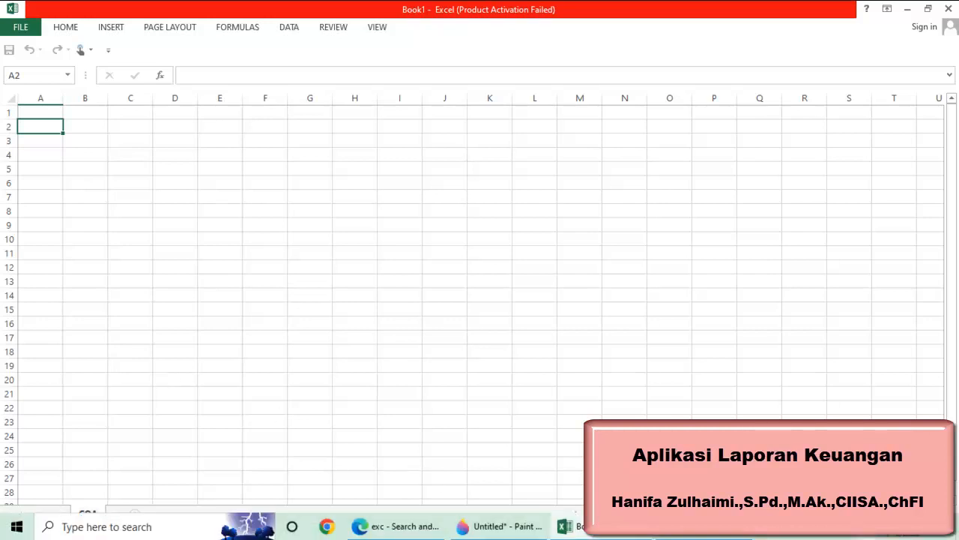
pyautogui.click(684, 537)
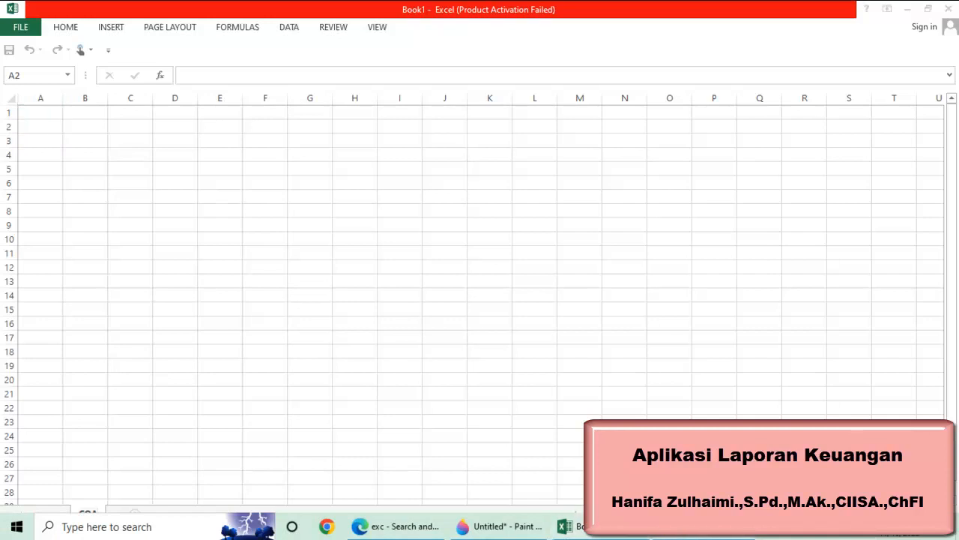
pyautogui.click(949, 8)
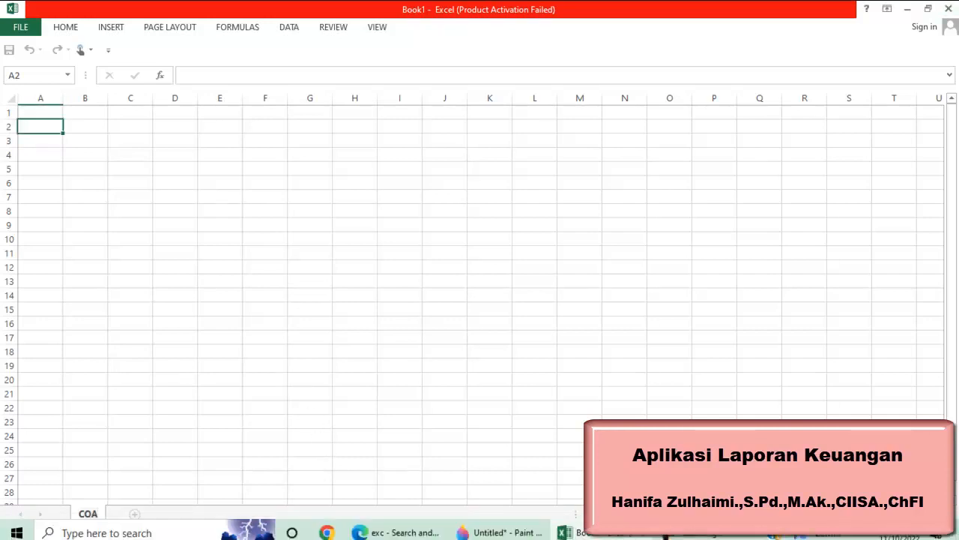
pyautogui.click(702, 534)
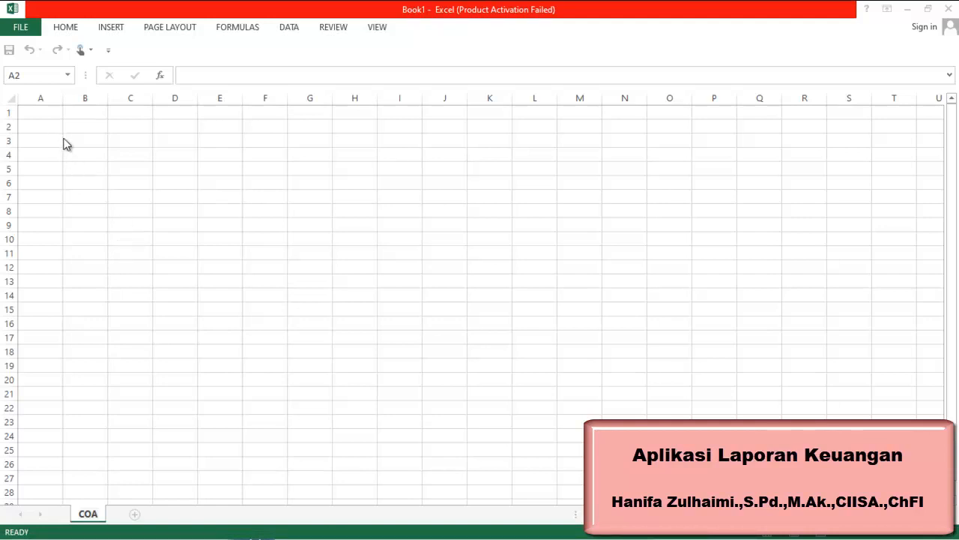
# Enter the title Daftar Akun in cell B2
pyautogui.click(90, 128)
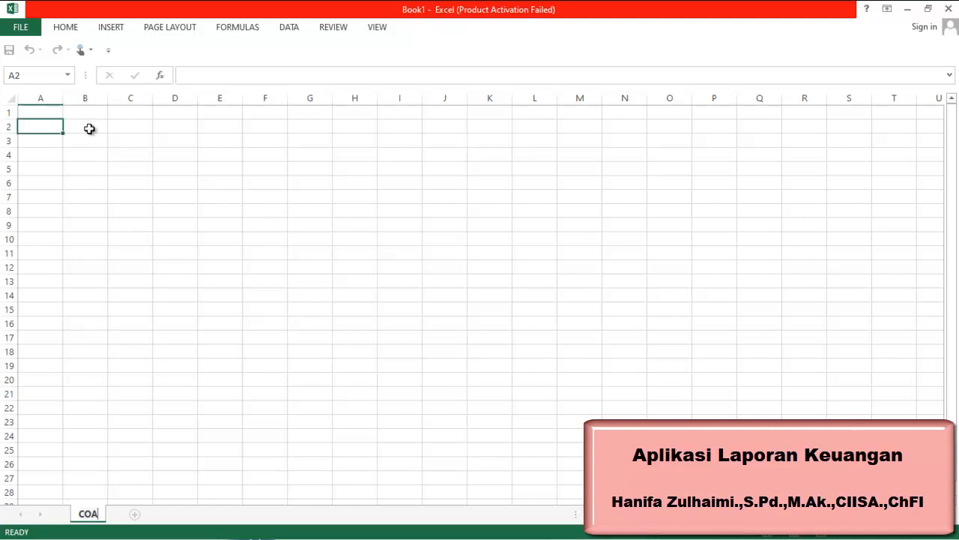
pyautogui.write('Daftar')
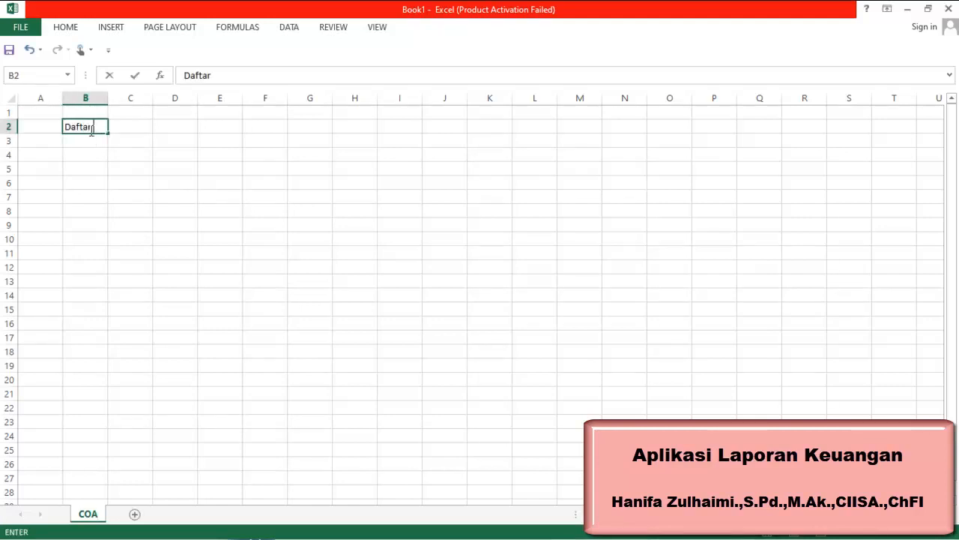
pyautogui.write(' Akun')
pyautogui.press('Return')
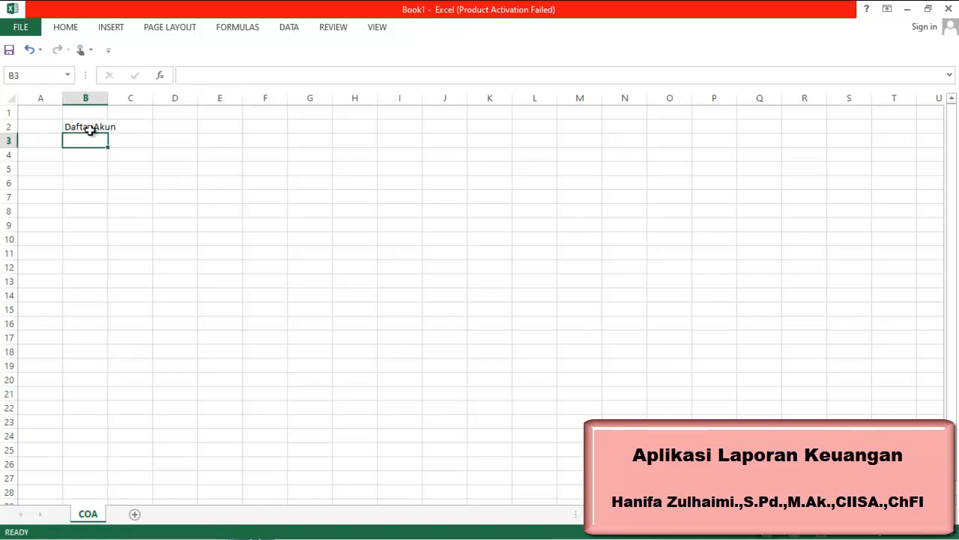
# Enter the column headers Kode Akun and Nama Akun in B4 and C4
pyautogui.press('Down')
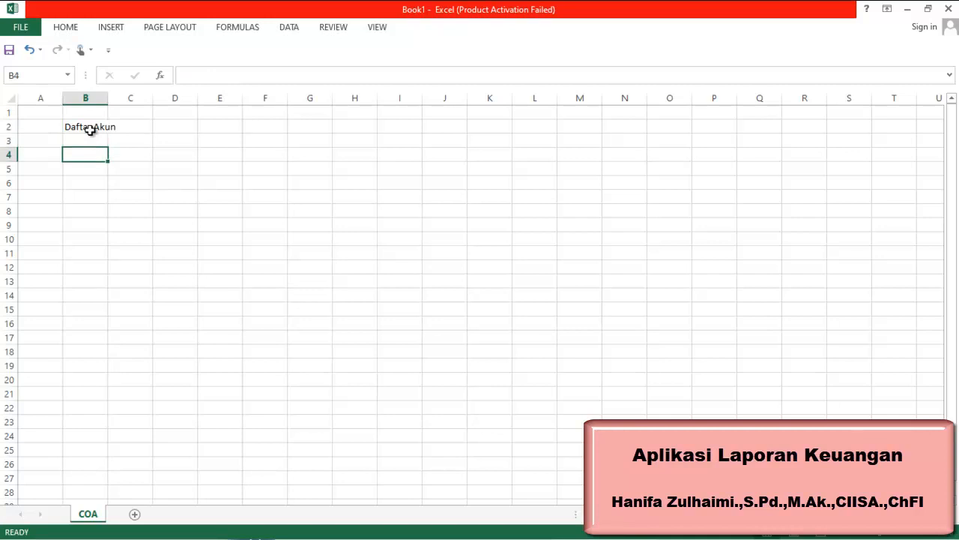
pyautogui.write('Kode')
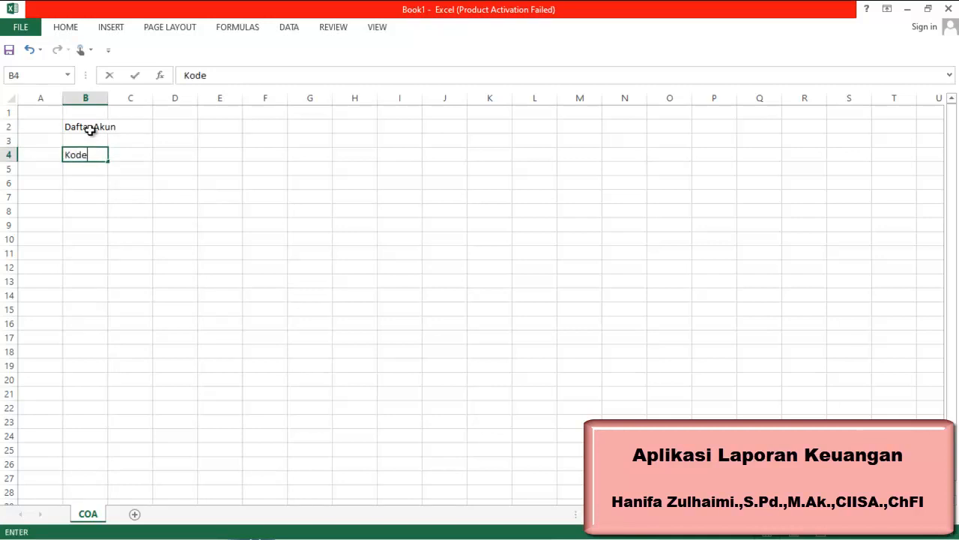
pyautogui.write(' Akun')
pyautogui.press('Tab')
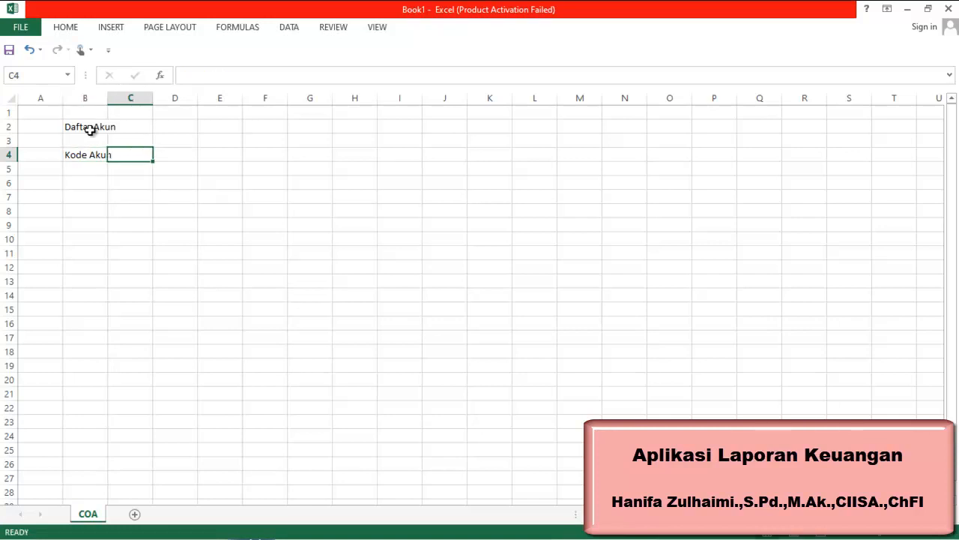
pyautogui.write('Nama Akun')
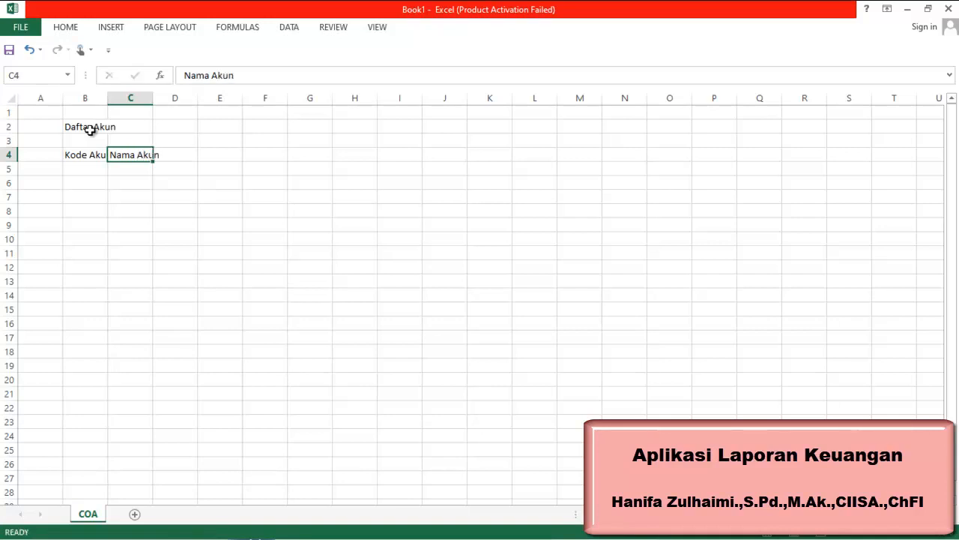
pyautogui.press('Tab')
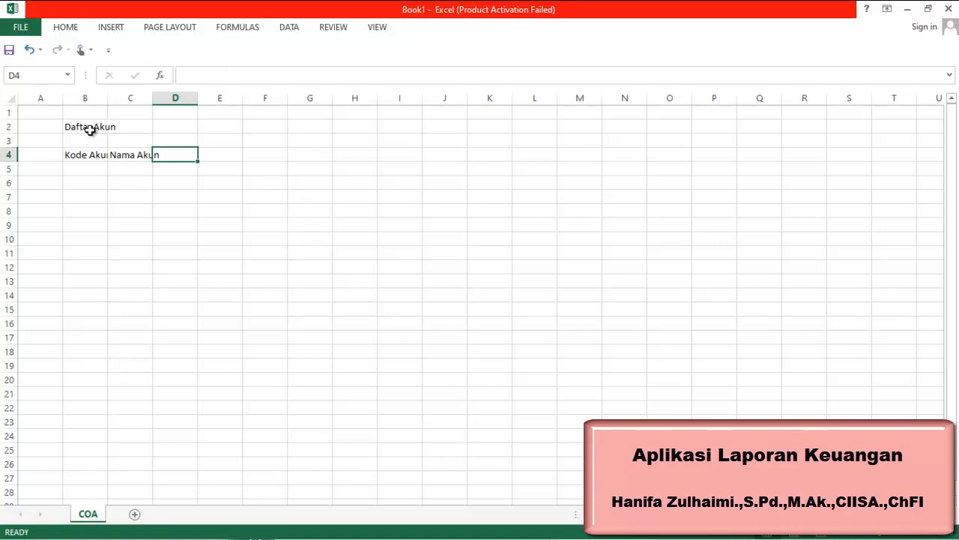
# Add the headers elompok, Debet and Kredit in cells D4 through F4
pyautogui.write('elom')
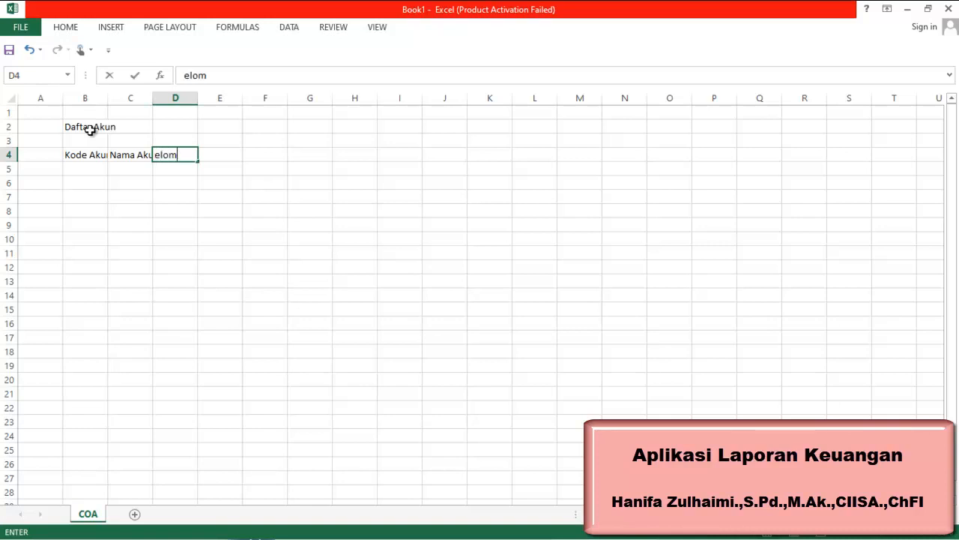
pyautogui.write('pok')
pyautogui.press('Tab')
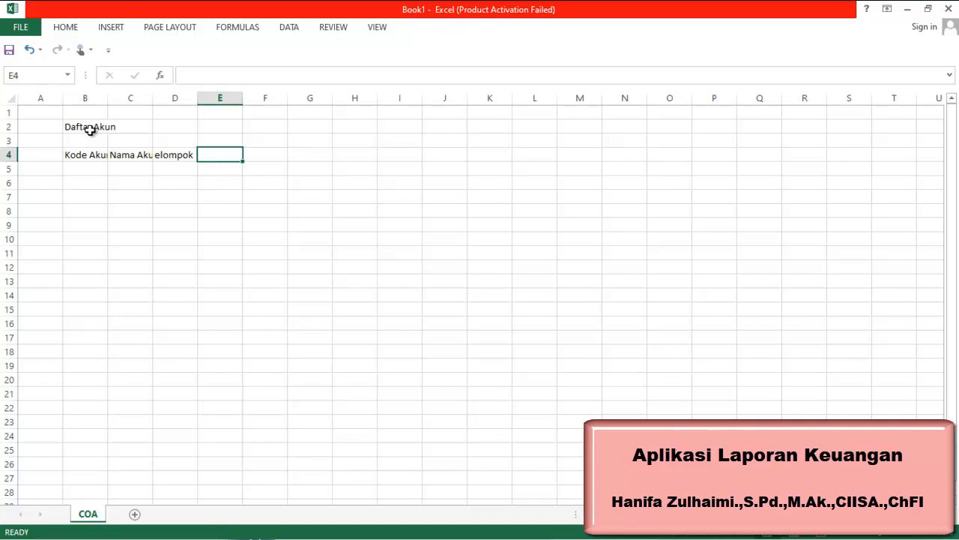
pyautogui.write('Debet')
pyautogui.press('Tab')
pyautogui.write('Kredit')
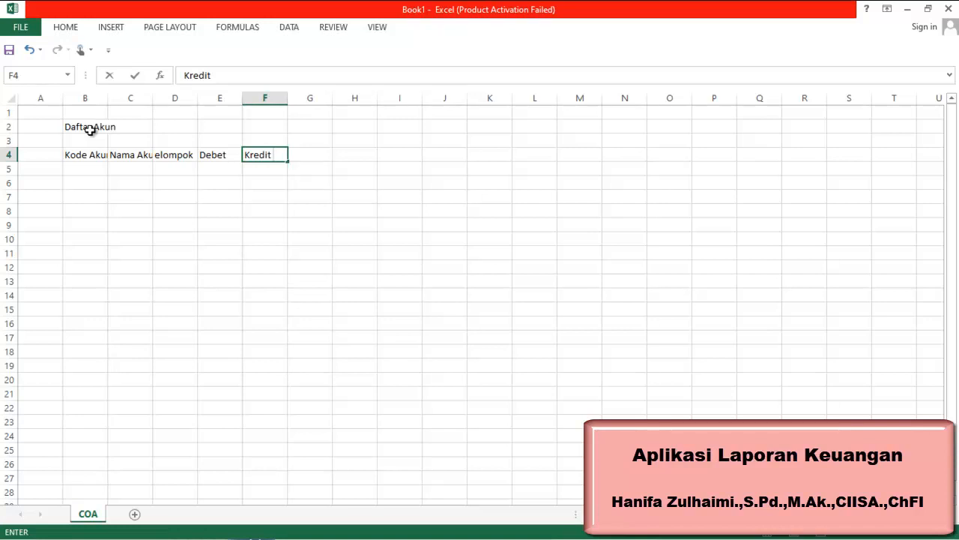
pyautogui.click(239, 168)
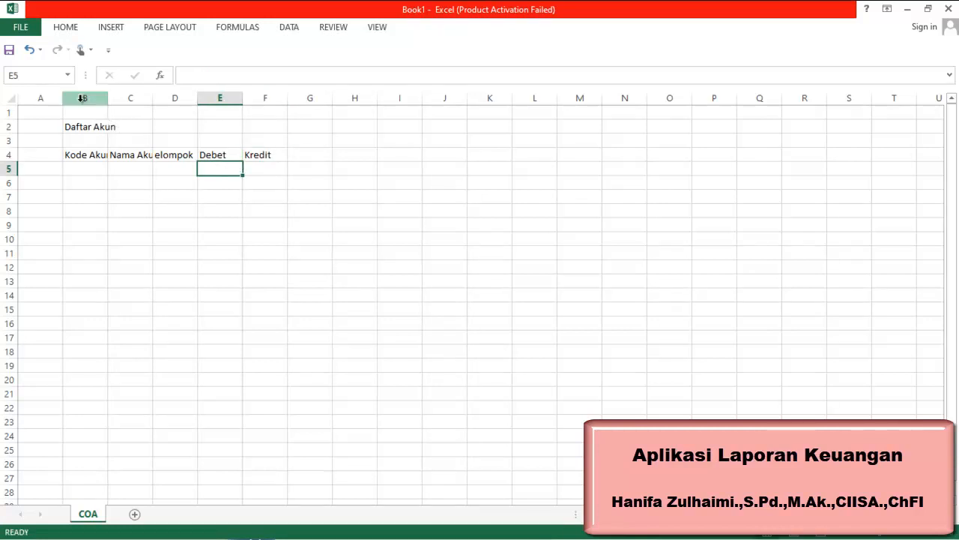
# Narrow column A and merge and center the Daftar Akun title across B2 to F2
pyautogui.click(105, 125)
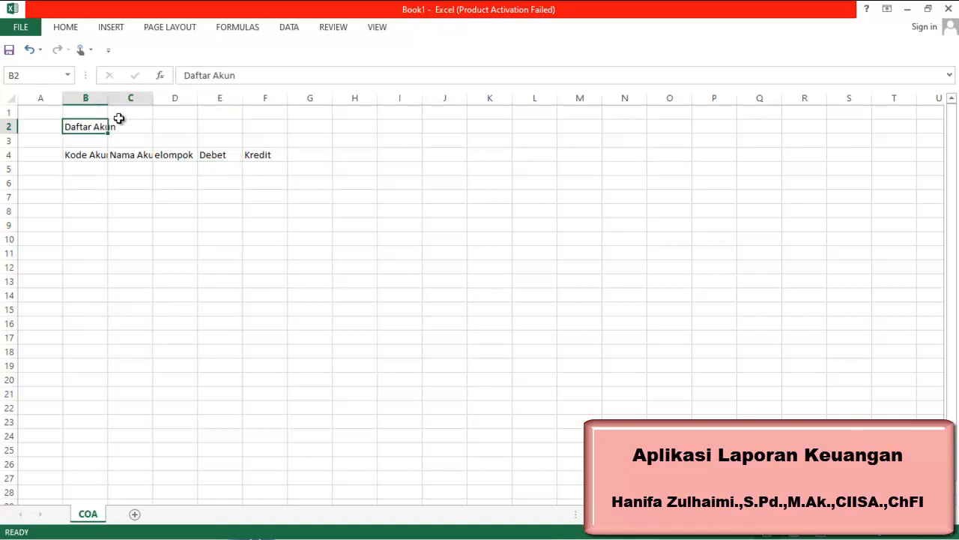
pyautogui.moveTo(106, 124); pyautogui.dragTo(252, 94)
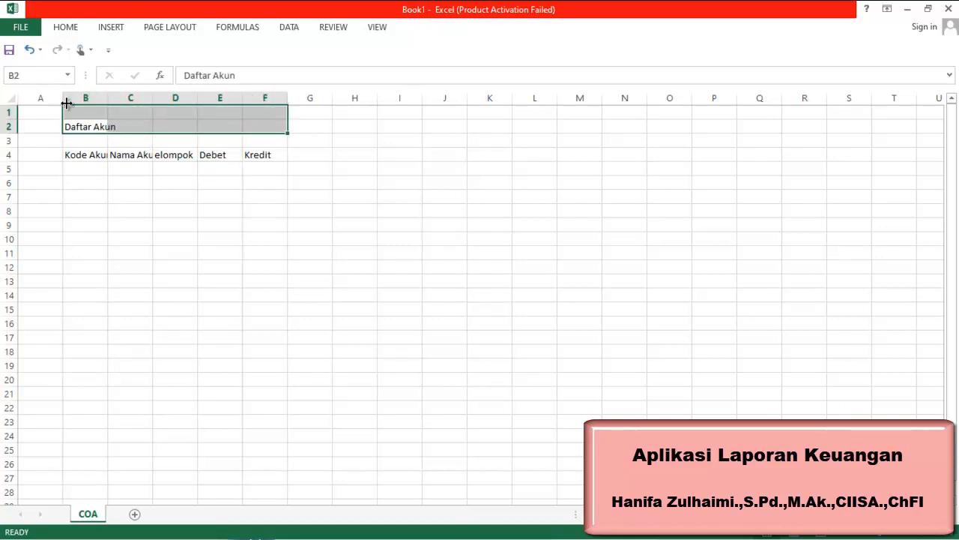
pyautogui.moveTo(64, 98); pyautogui.dragTo(223, 124)
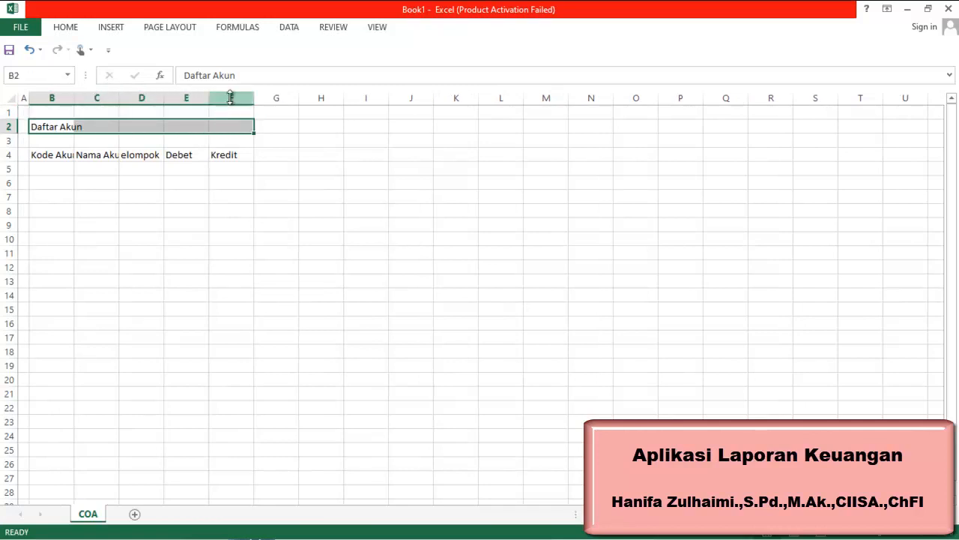
pyautogui.click(74, 32)
pyautogui.click(371, 75)
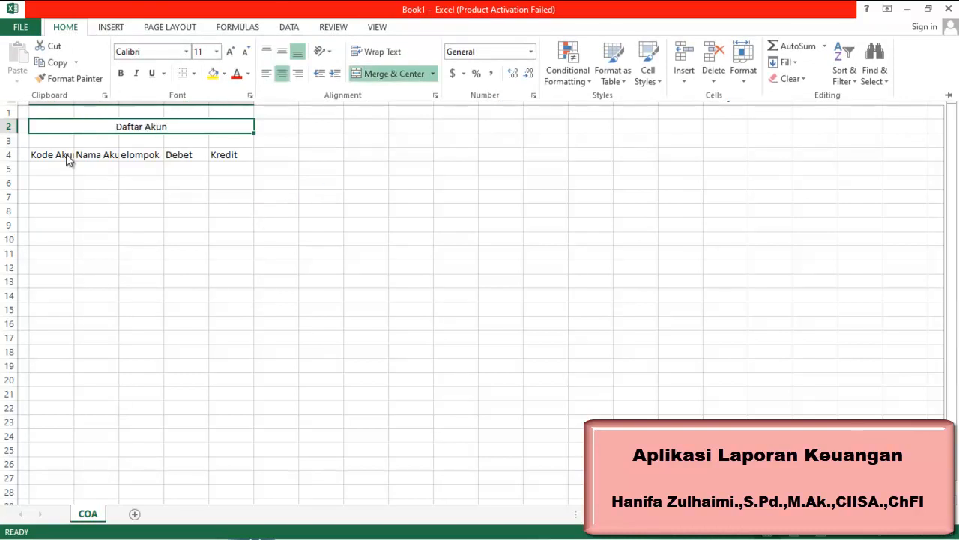
# Select the whole sheet and autofit the column widths
pyautogui.click(66, 209)
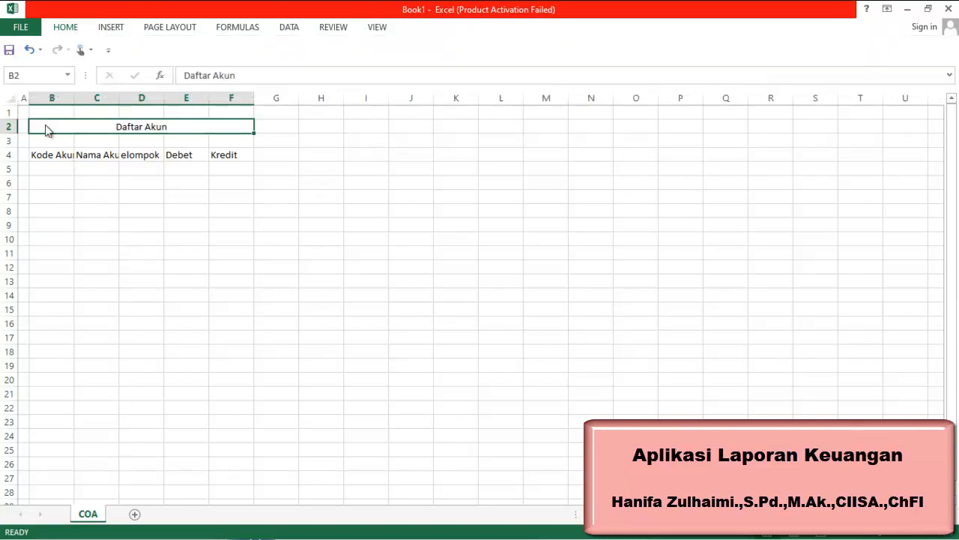
pyautogui.click(9, 98)
pyautogui.doubleClick(74, 97)
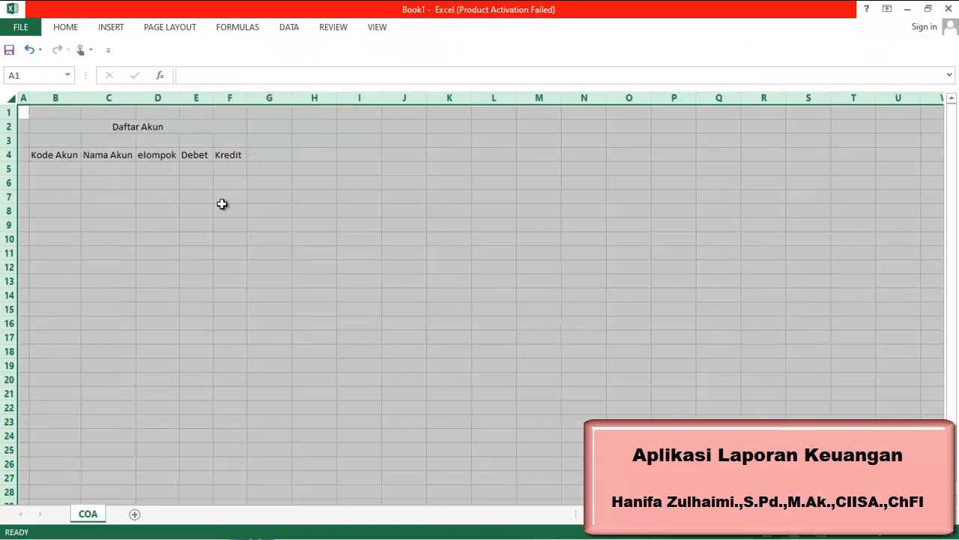
# Correct the D4 header to read Kelompok
pyautogui.click(185, 76)
pyautogui.write('K')
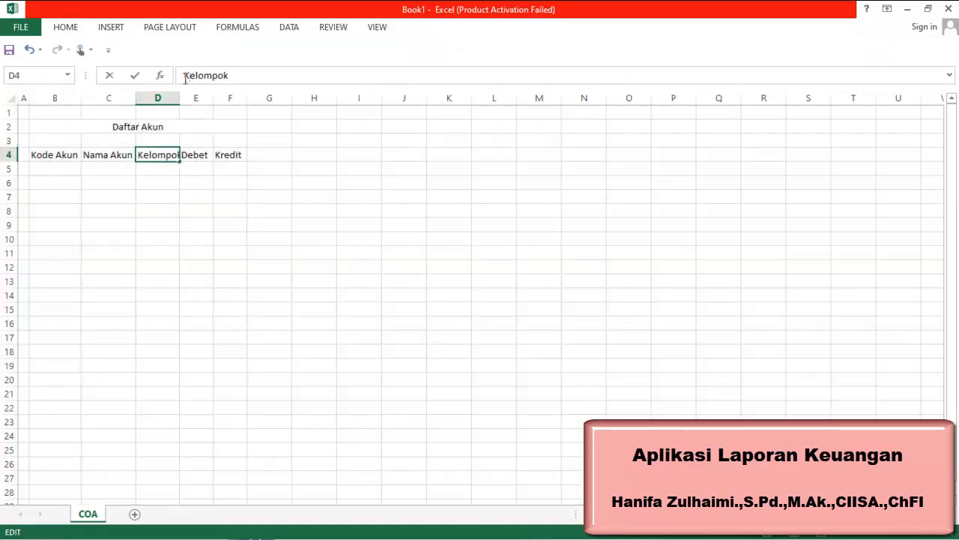
pyautogui.press('Return')
pyautogui.click(182, 212)
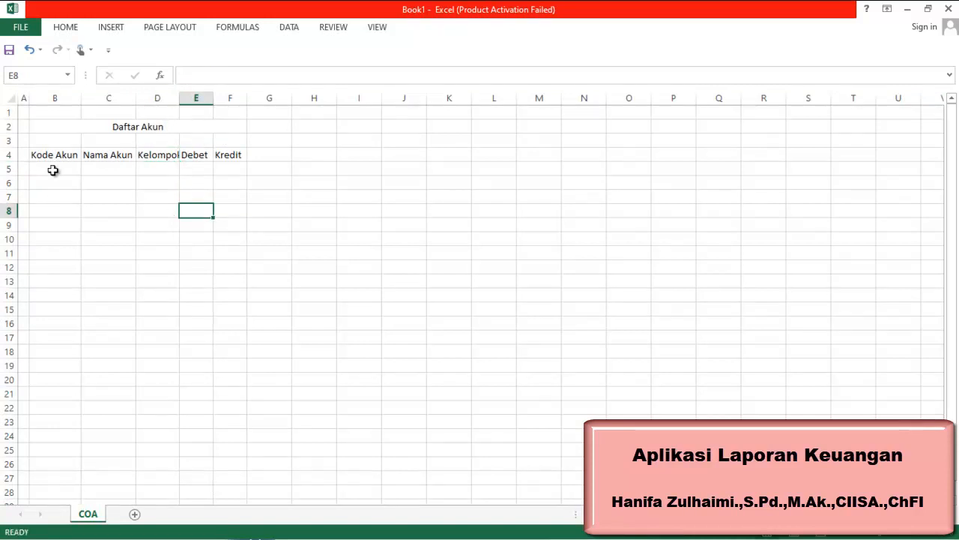
# Enter the first account: code 1100000 with name Kas in row 5
pyautogui.click(55, 166)
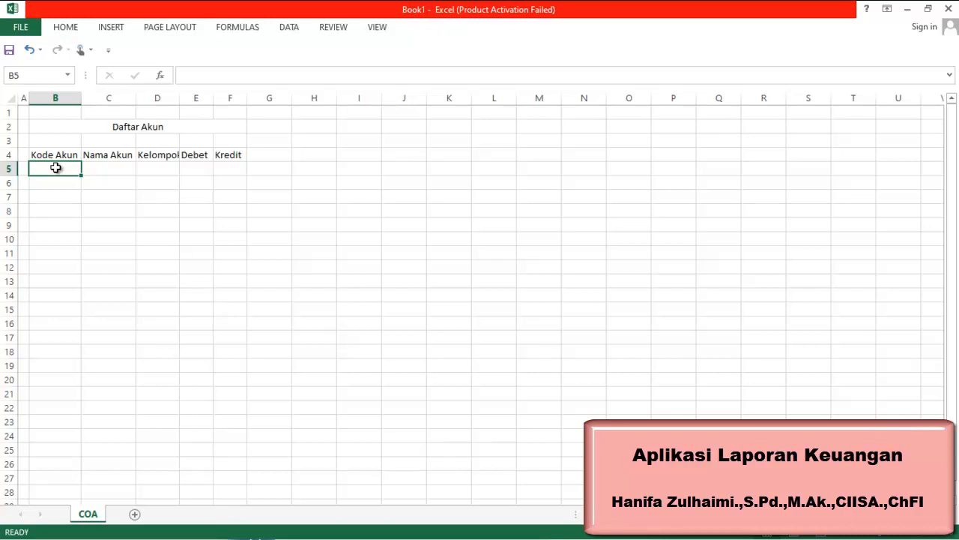
pyautogui.write('11000')
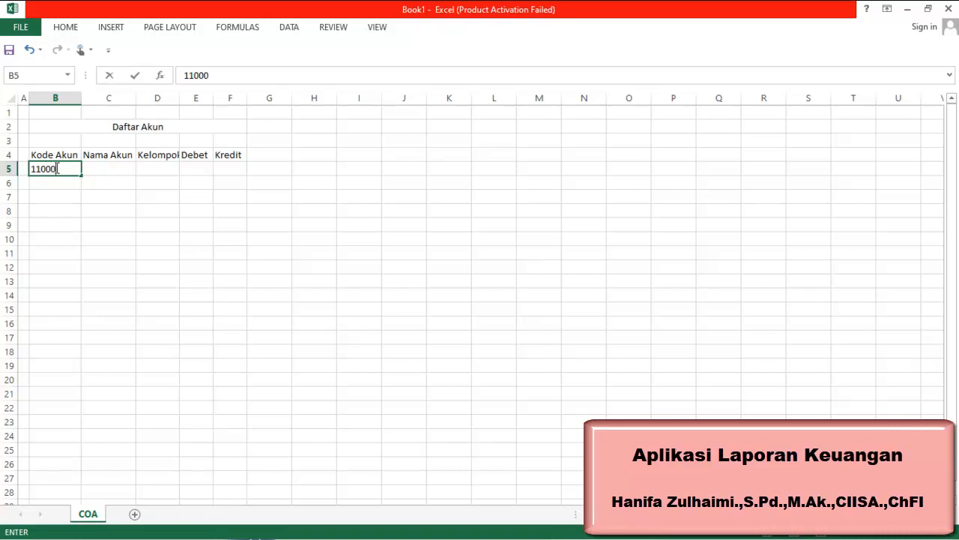
pyautogui.write('00')
pyautogui.press('Tab')
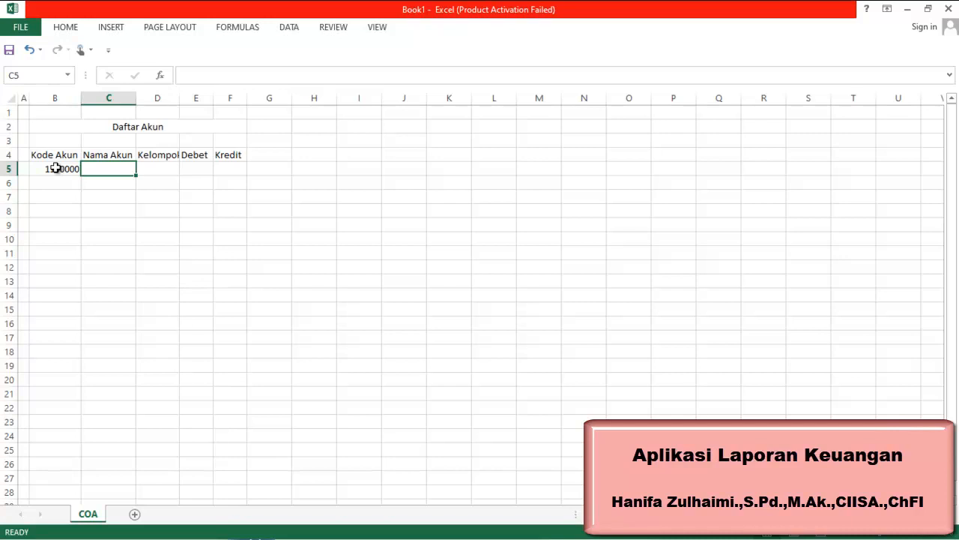
pyautogui.write('Kas')
pyautogui.press('Return')
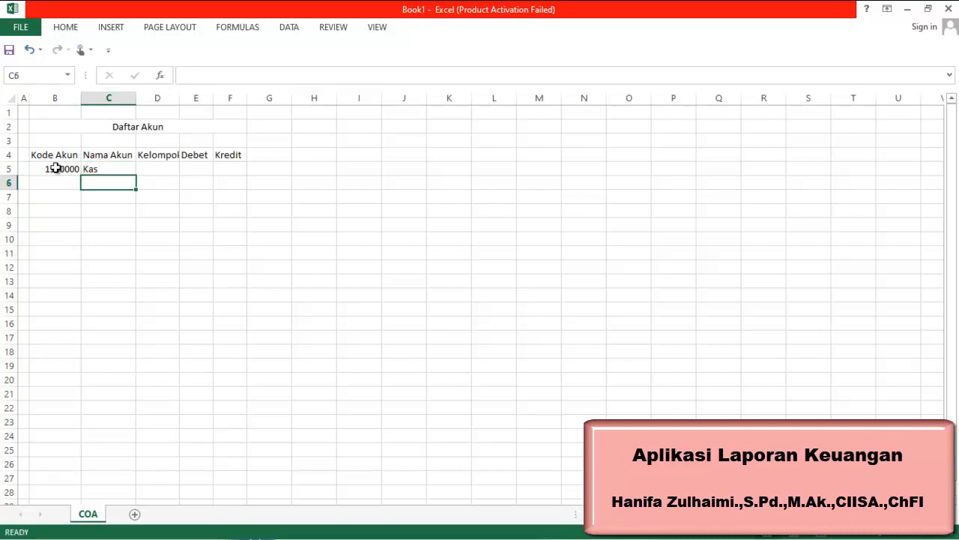
# Enter the account names Bank, Piutang Usaha and Persediaan in C6 to C8
pyautogui.write('Bank')
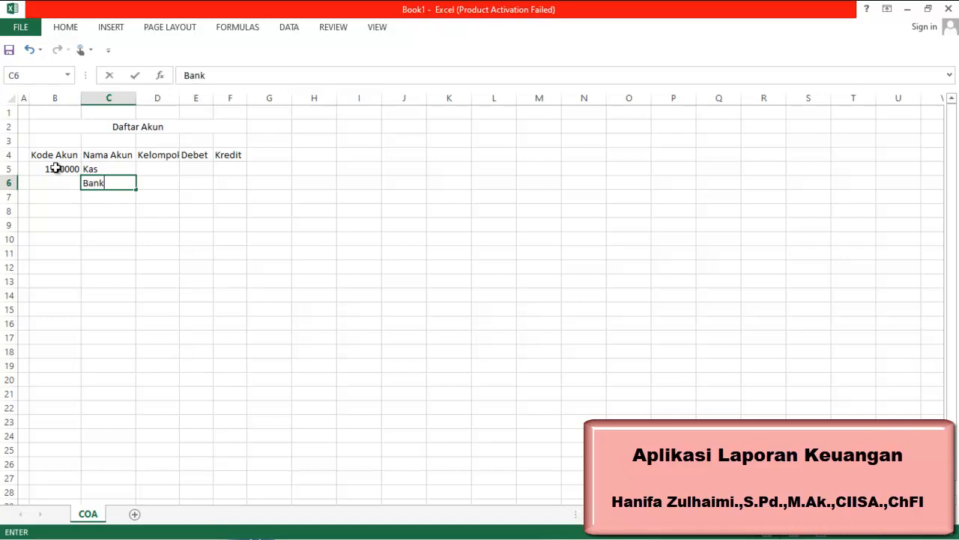
pyautogui.press('Return')
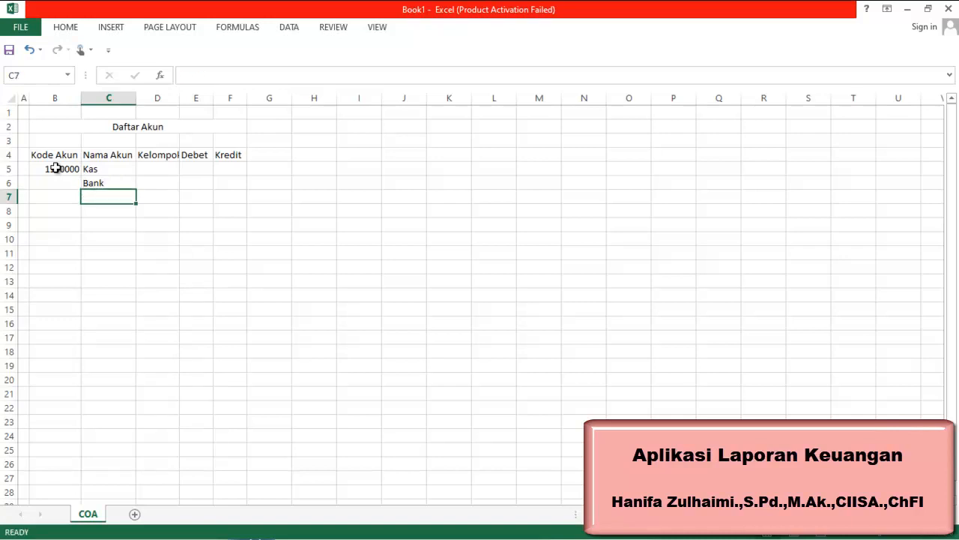
pyautogui.write('Piutang ')
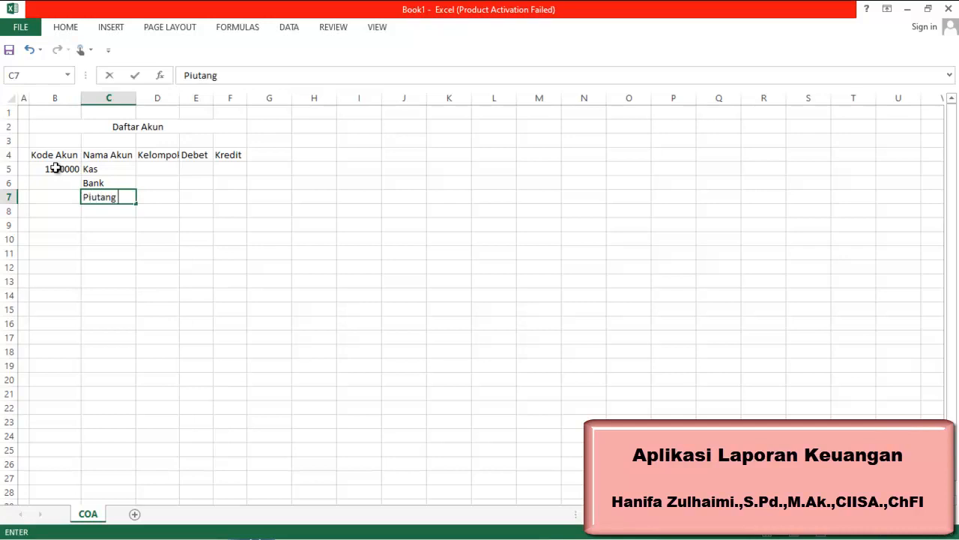
pyautogui.write('Usaha')
pyautogui.press('Return')
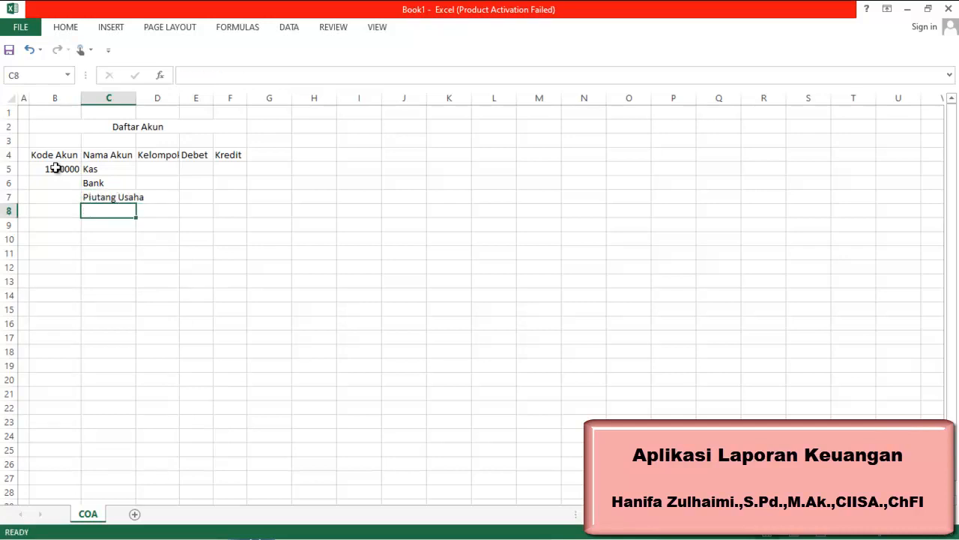
pyautogui.write('Persedia')
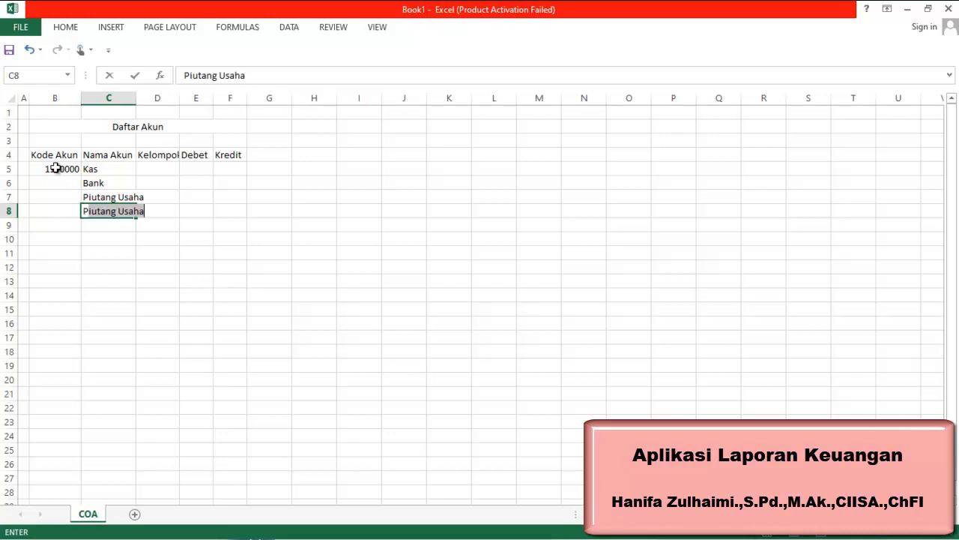
pyautogui.write('an')
pyautogui.press('Return')
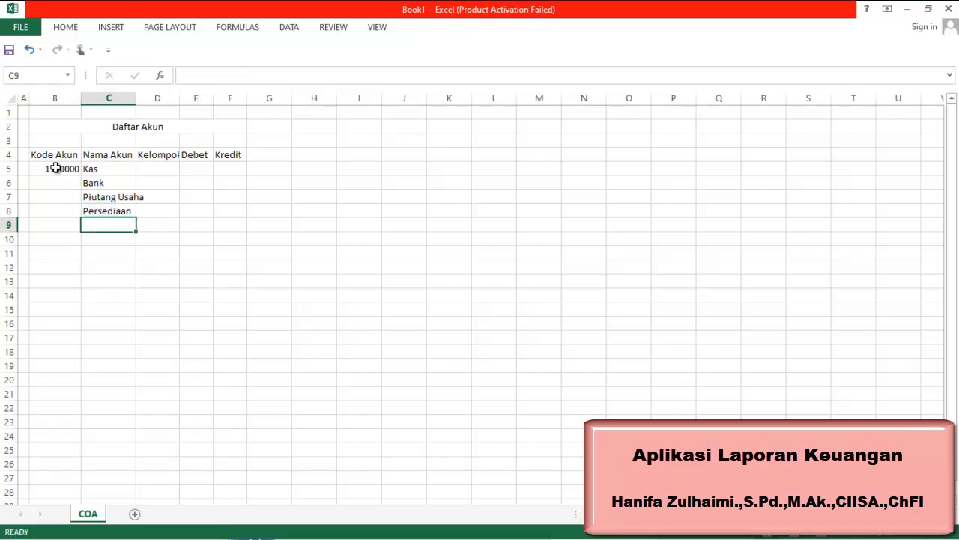
# Enter the account names Hutang Usaha and Hutang Bank in C9 and C10
pyautogui.write('Hutanh Usaha')
pyautogui.press('BackSpace')
pyautogui.press('BackSpace')
pyautogui.press('BackSpace')
pyautogui.press('BackSpace')
pyautogui.press('BackSpace')
pyautogui.press('BackSpace')
pyautogui.press('BackSpace')
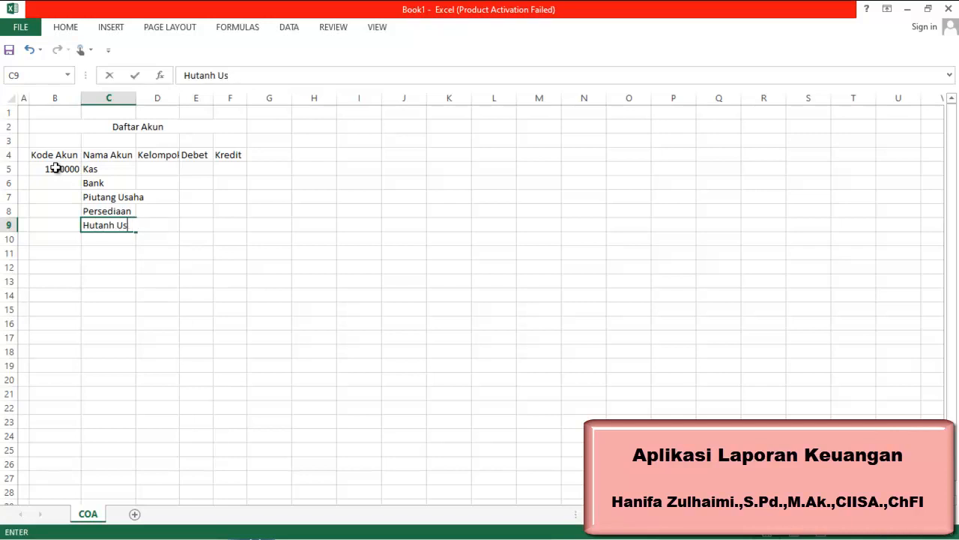
pyautogui.write('g Usaha')
pyautogui.press('Return')
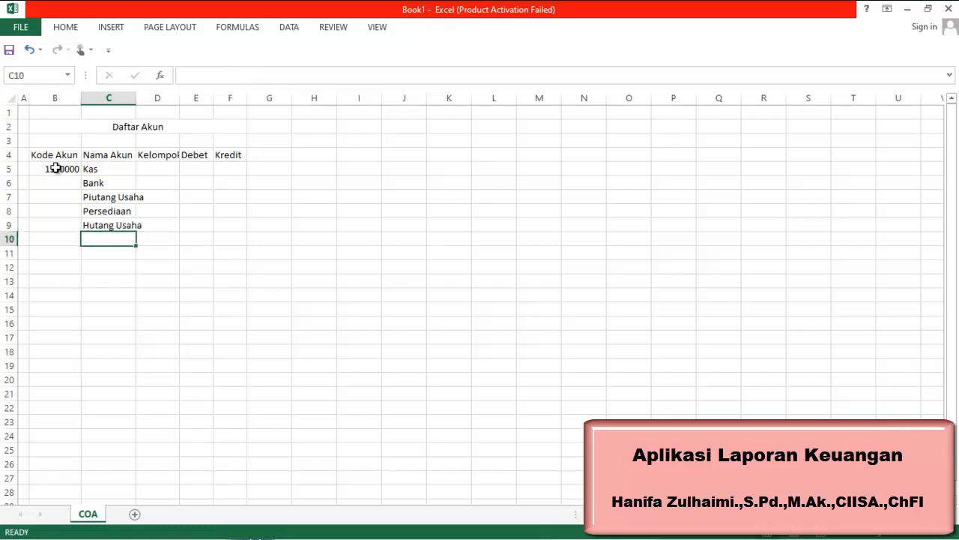
pyautogui.write('Hut')
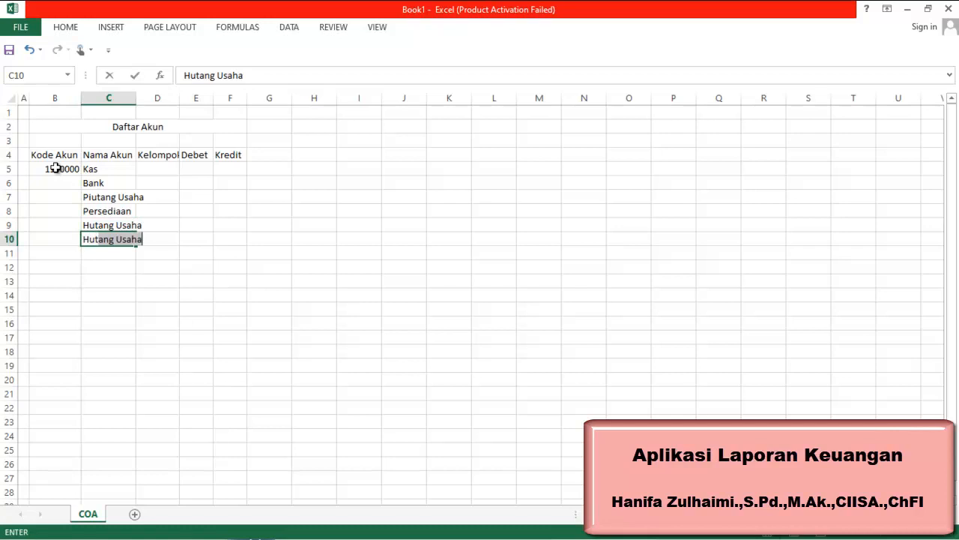
pyautogui.write('ang Bank')
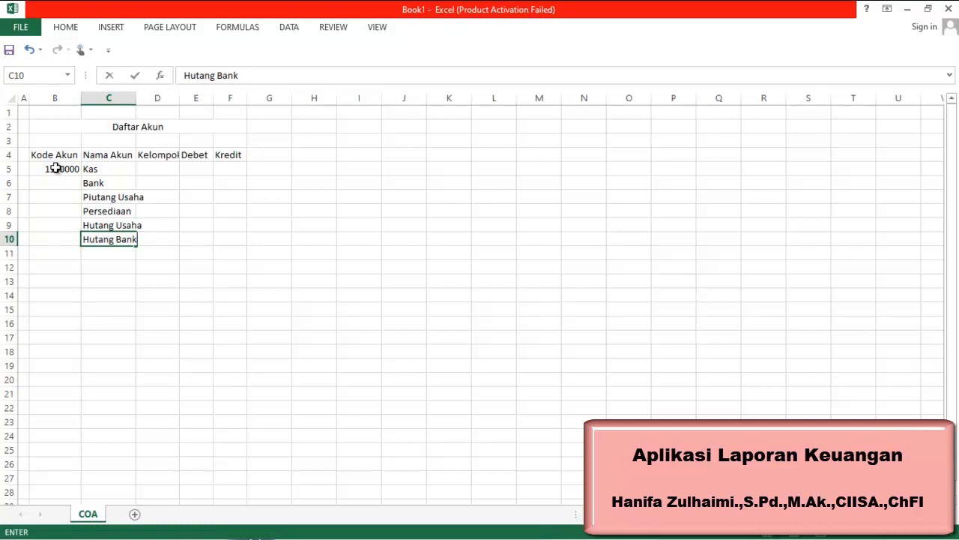
pyautogui.press('Return')
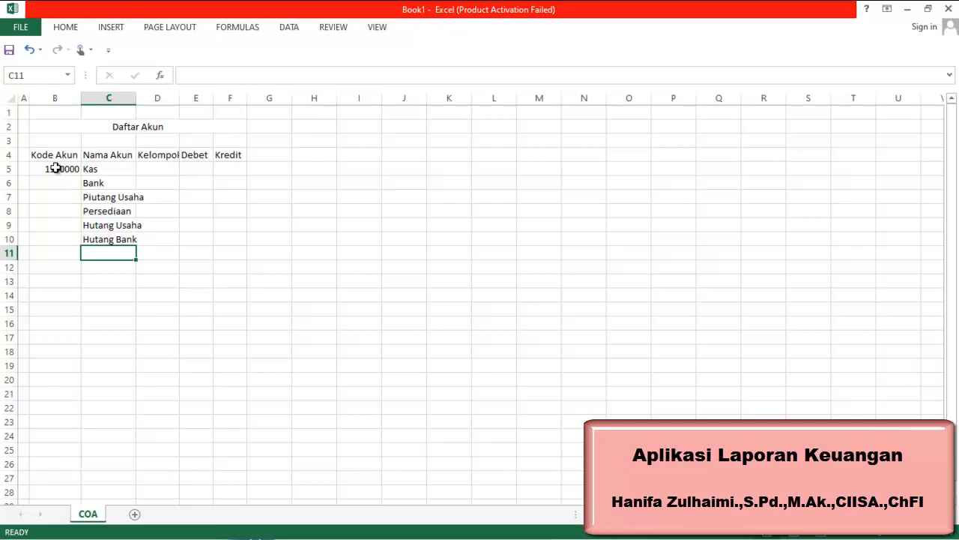
# Enter the account names Modal Awal, Prive and Laba Ditahan in C11 to C13
pyautogui.write('Mod')
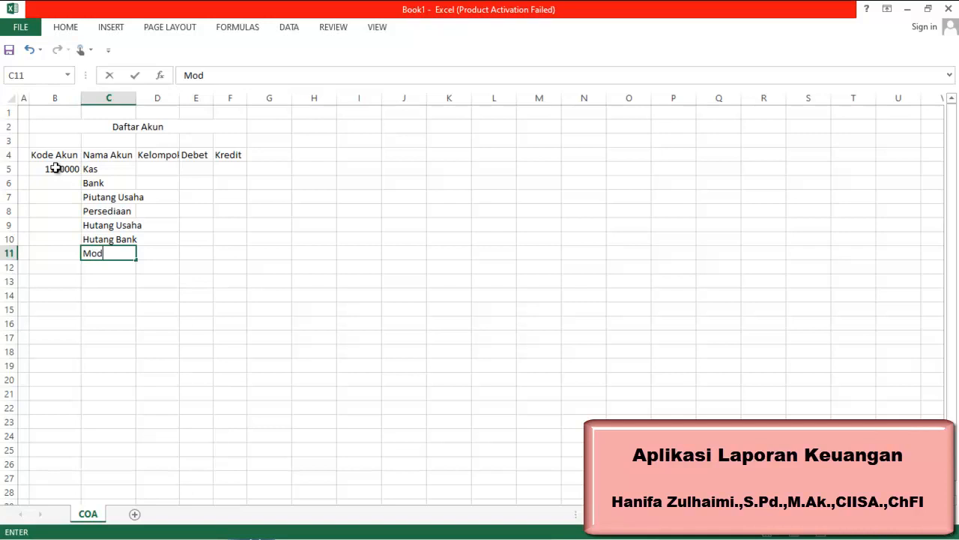
pyautogui.write('al Awal')
pyautogui.press('Return')
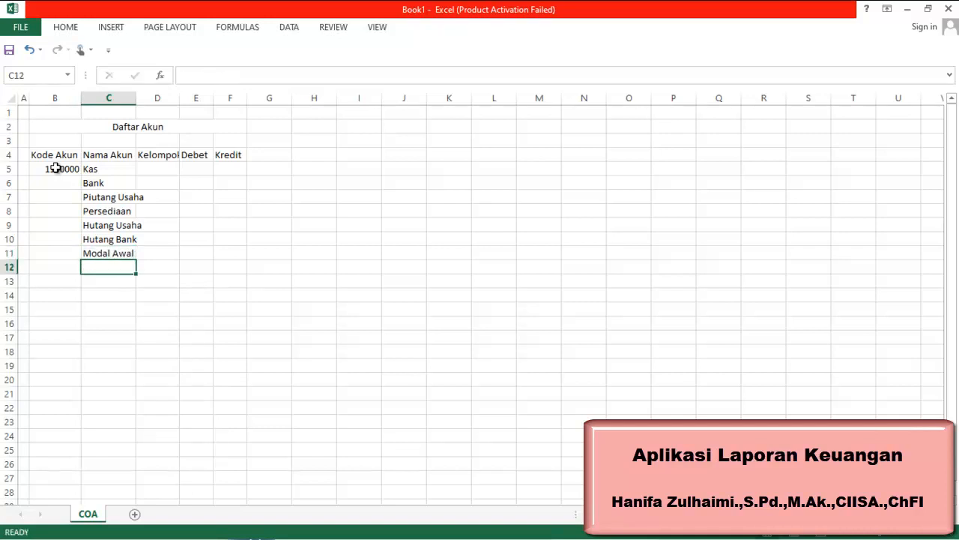
pyautogui.write('Prive')
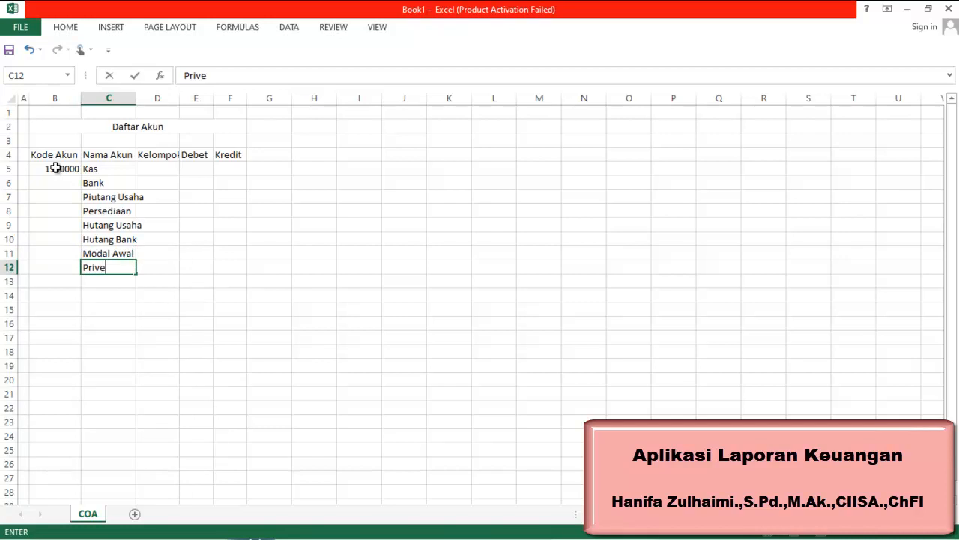
pyautogui.press('Return')
pyautogui.write('Laba Ditahan')
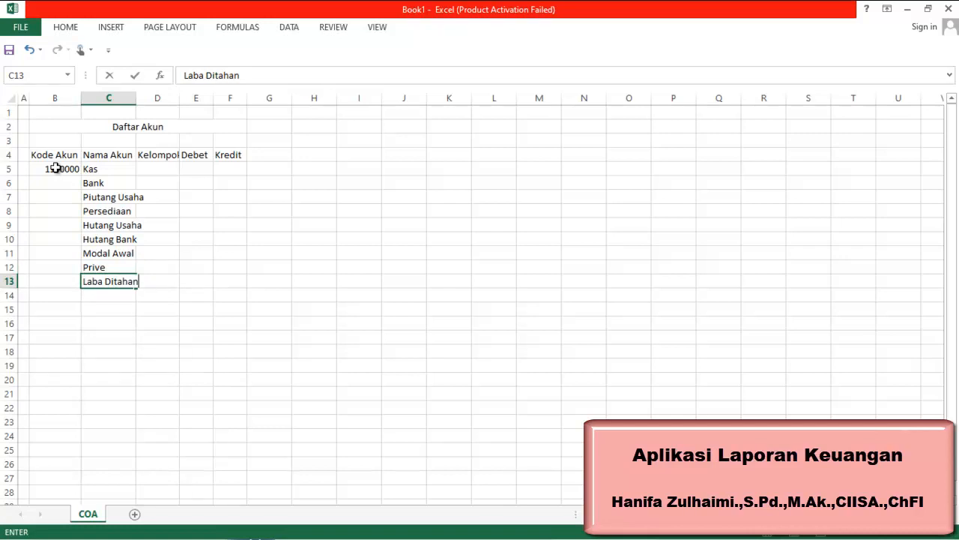
pyautogui.press('Return')
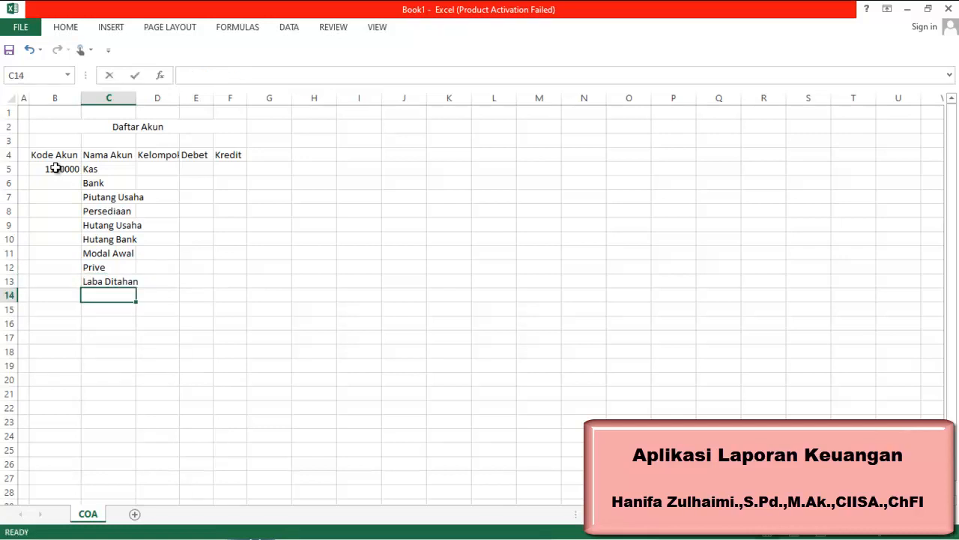
# Enter the account names Laba Periode Berjalan and Pendapatan in C14 and C15
pyautogui.write('Laba ')
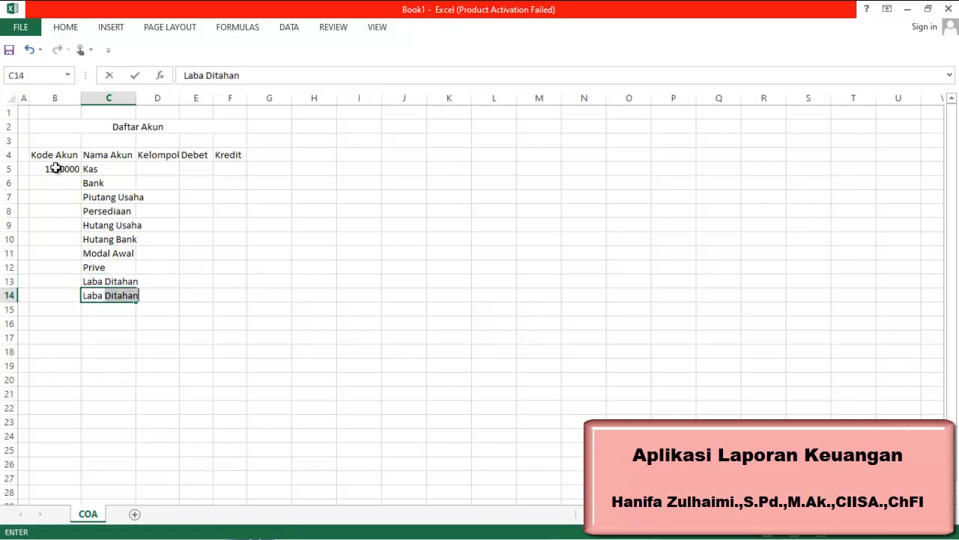
pyautogui.write('Periode Berjalan')
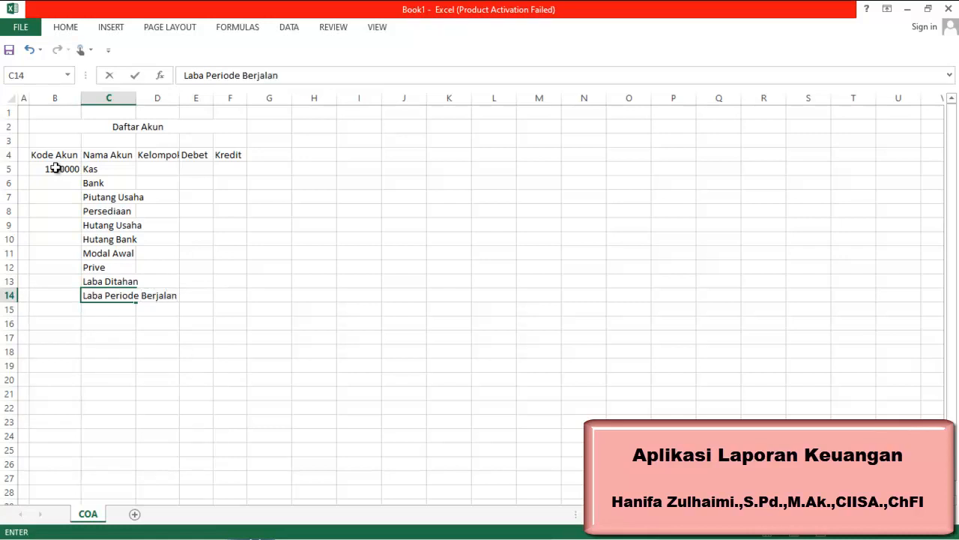
pyautogui.press('Return')
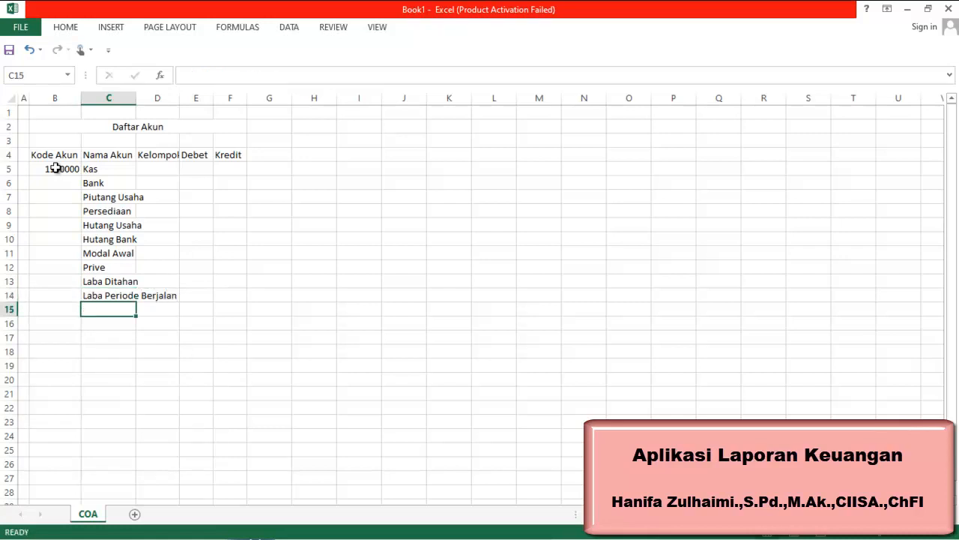
pyautogui.write('Pendapatan')
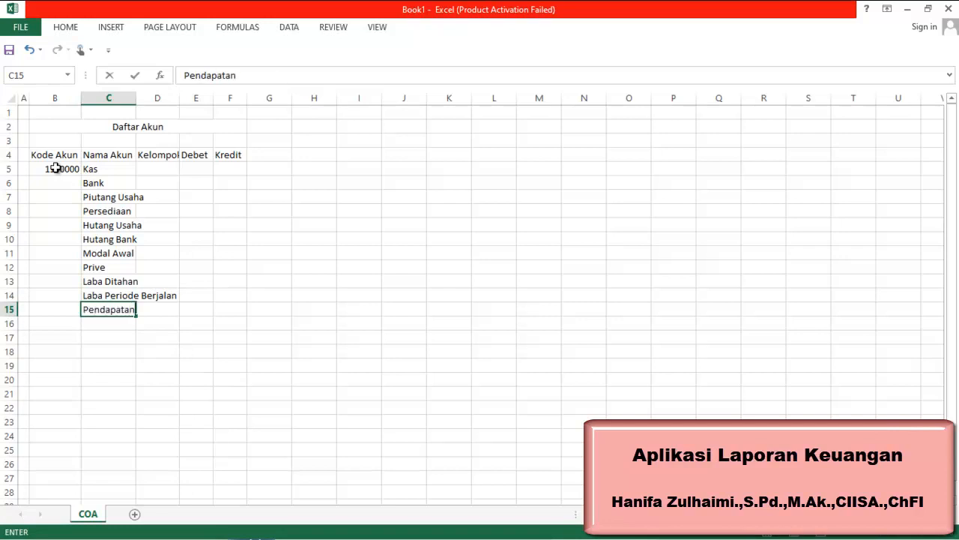
pyautogui.press('Return')
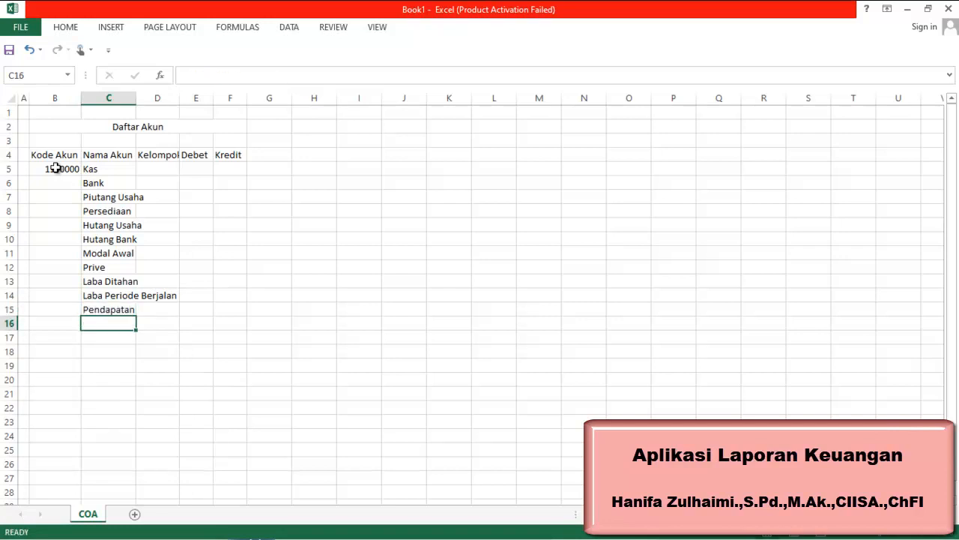
# Enter Biaya untuk atas pendapatan in C16 and autofit column C to its contents
pyautogui.write('Biaya untuk')
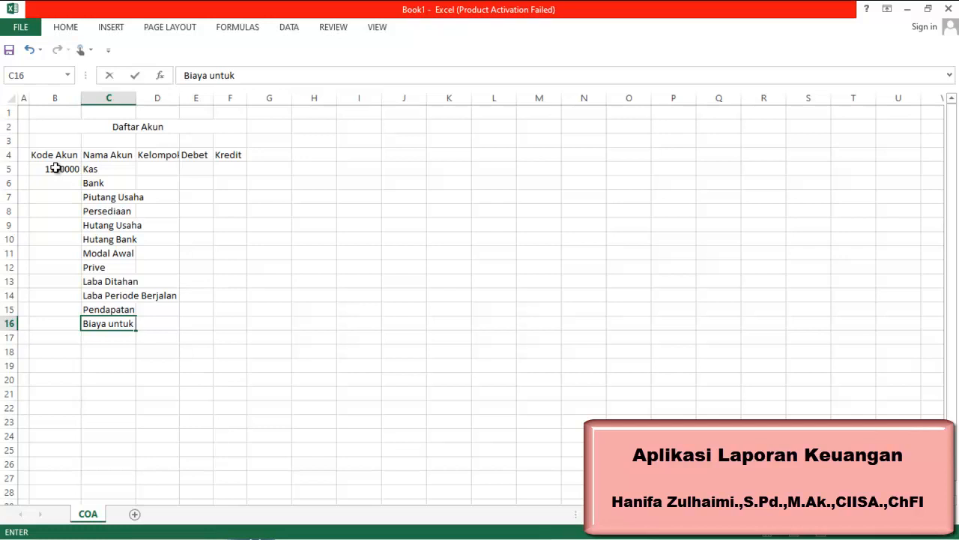
pyautogui.write(' atas pendapatan')
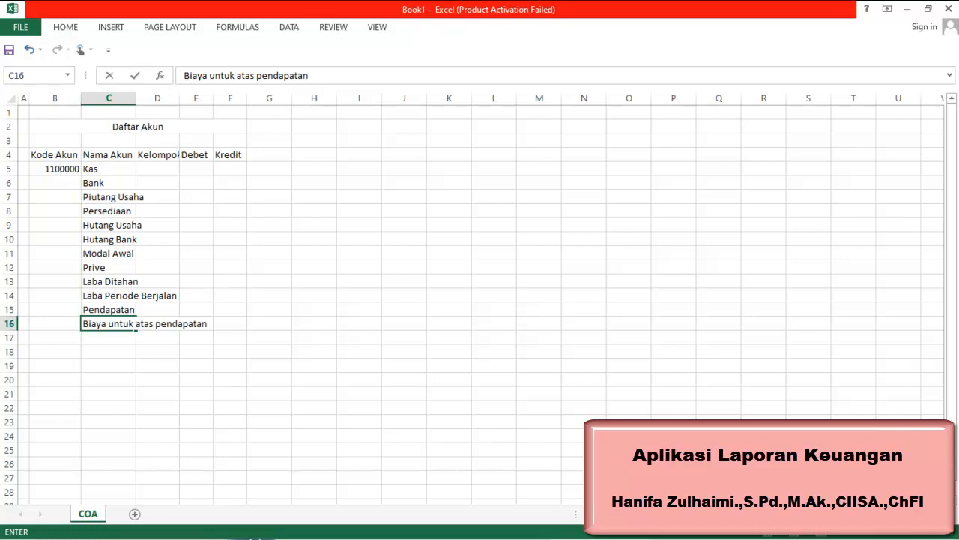
pyautogui.click(129, 98)
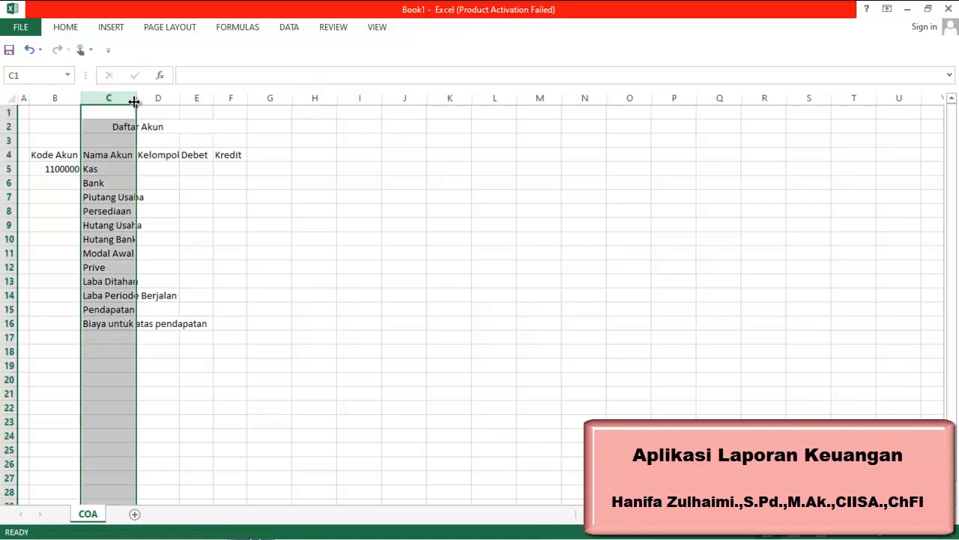
pyautogui.doubleClick(132, 102)
# Enter the account names Gaji and Listrik, Air dan Telepon in C17 and C18
pyautogui.click(108, 336)
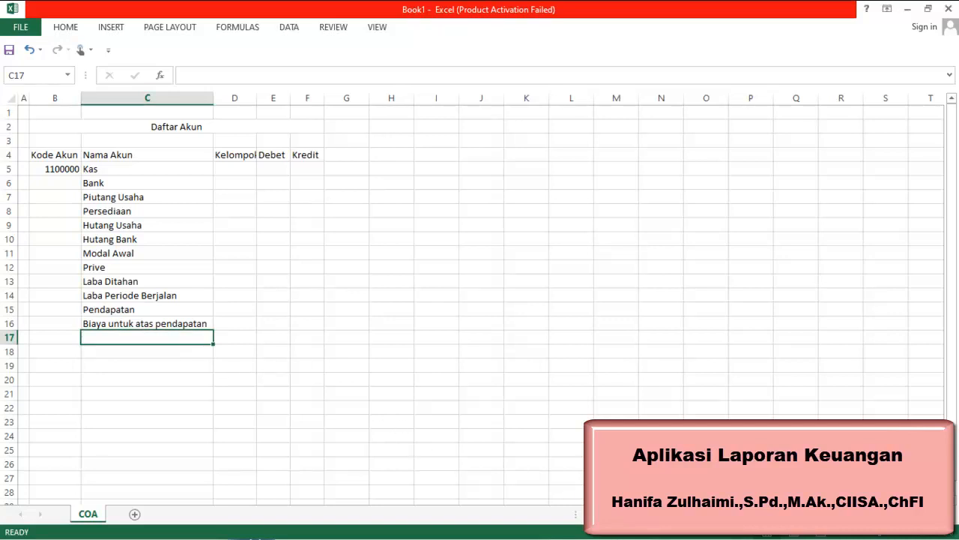
pyautogui.write('Gaji')
pyautogui.press('Return')
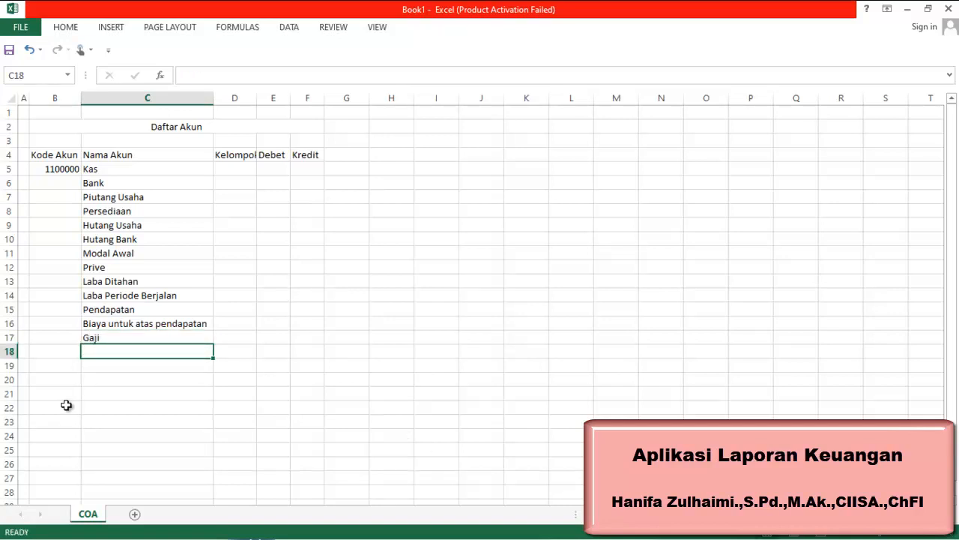
pyautogui.write('B')
pyautogui.press('BackSpace')
pyautogui.write('Listrik, Ai')
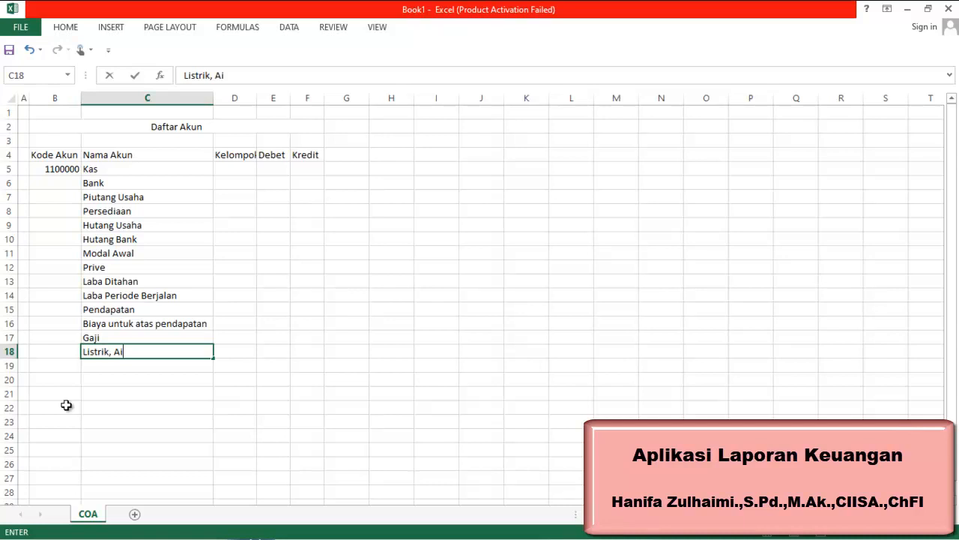
pyautogui.write('r dan Telepom')
pyautogui.press('BackSpace')
pyautogui.write('n')
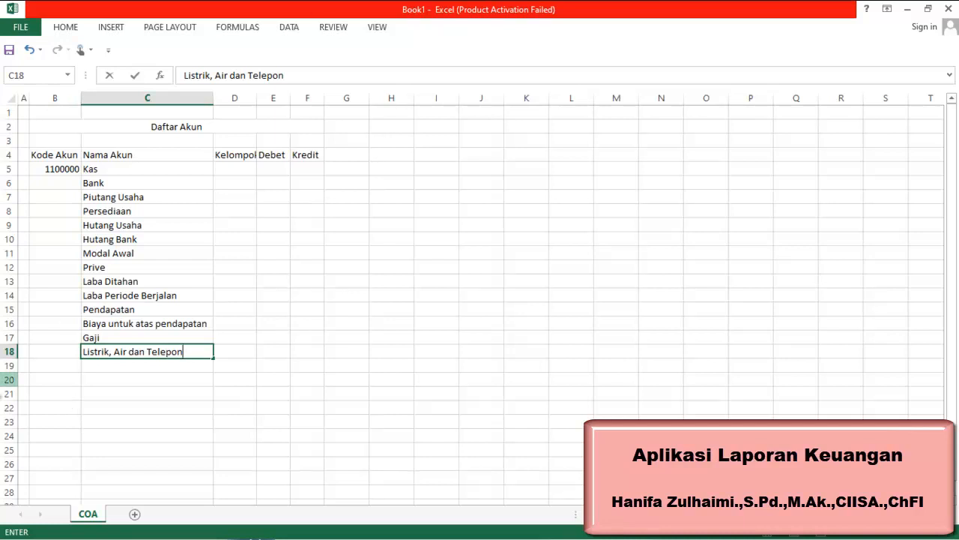
pyautogui.click(68, 186)
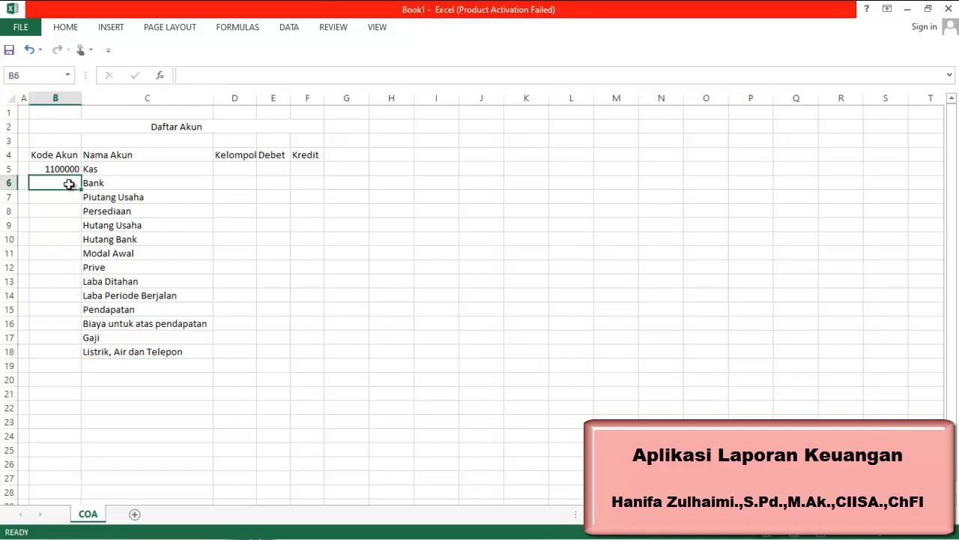
# Enter code 1200000 for Bank in B6 and extend the code series from B5:B6 down to B8
pyautogui.click(60, 170)
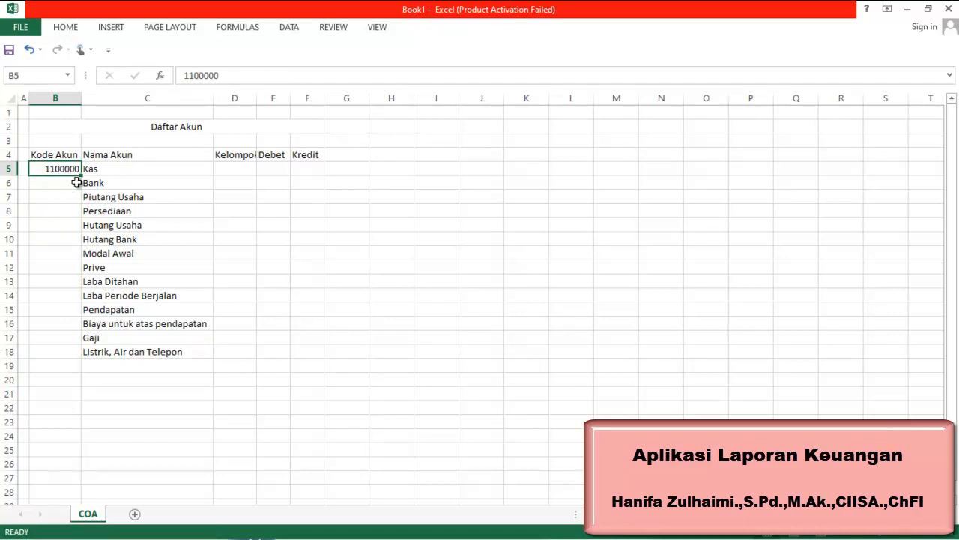
pyautogui.click(77, 180)
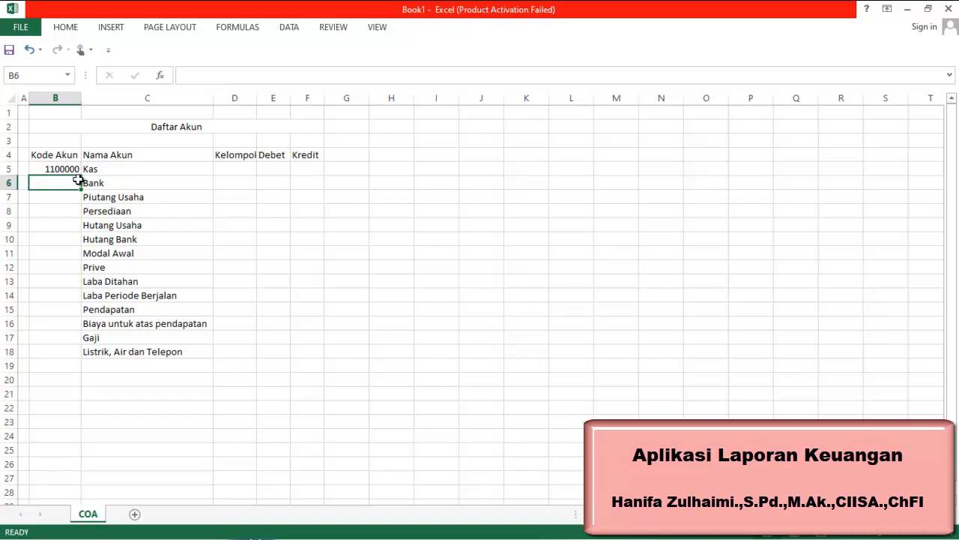
pyautogui.write('1200000')
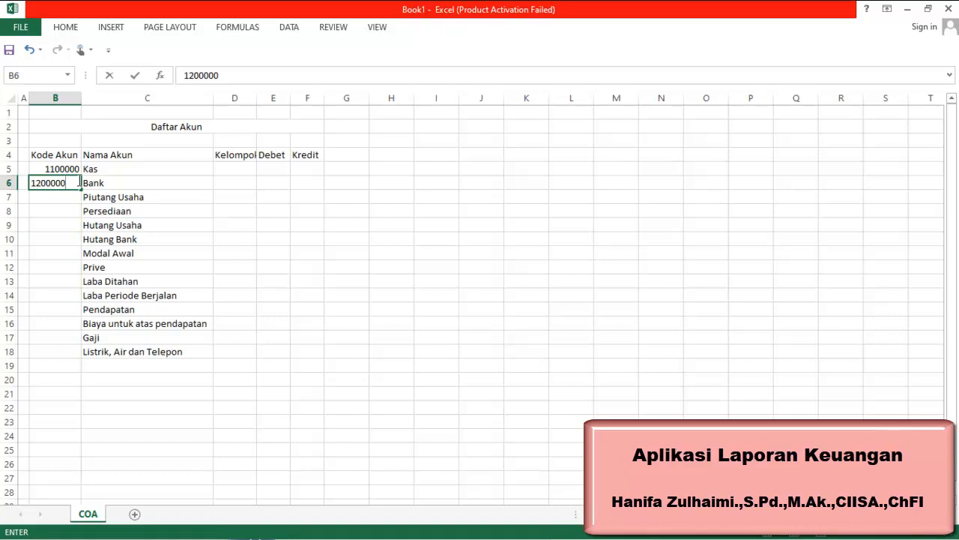
pyautogui.press('Return')
pyautogui.moveTo(68, 169); pyautogui.dragTo(75, 218)
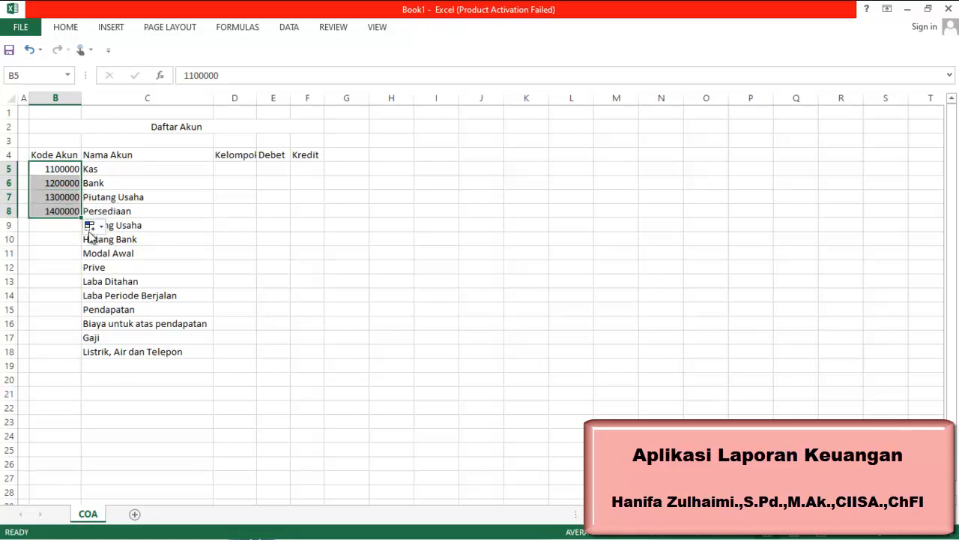
# Enter account codes 2100000 for Hutang Usaha in B9 and 2200000 for Hutang Bank in B10
pyautogui.click(56, 229)
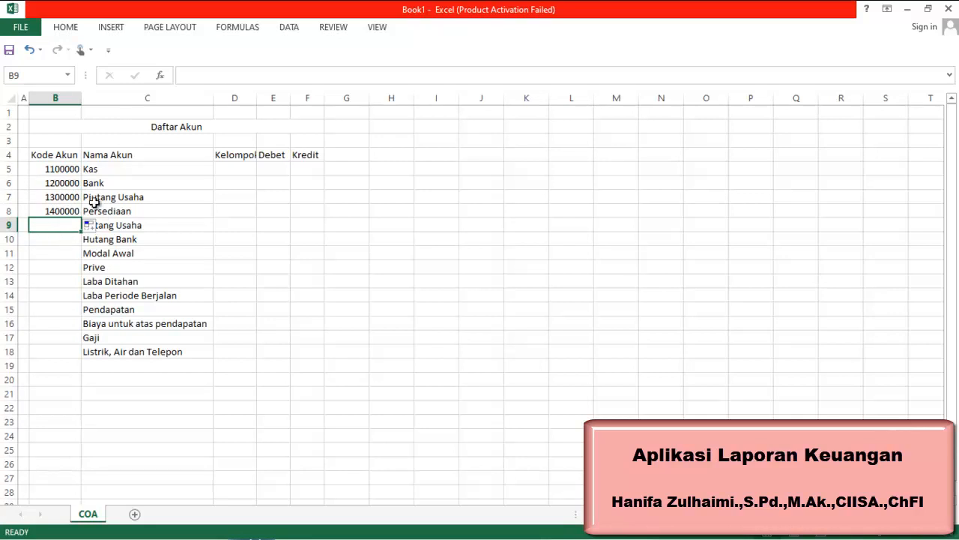
pyautogui.write('21')
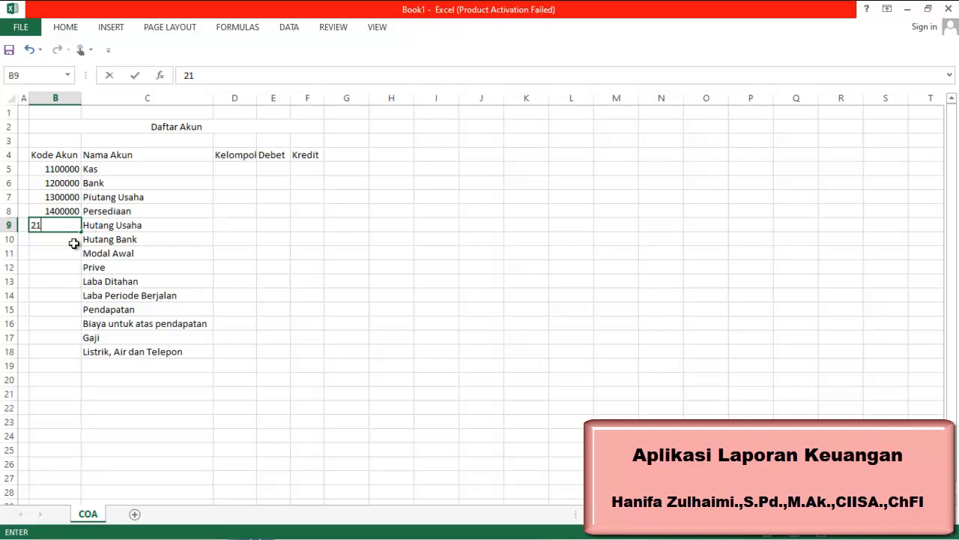
pyautogui.write('00000')
pyautogui.press('Return')
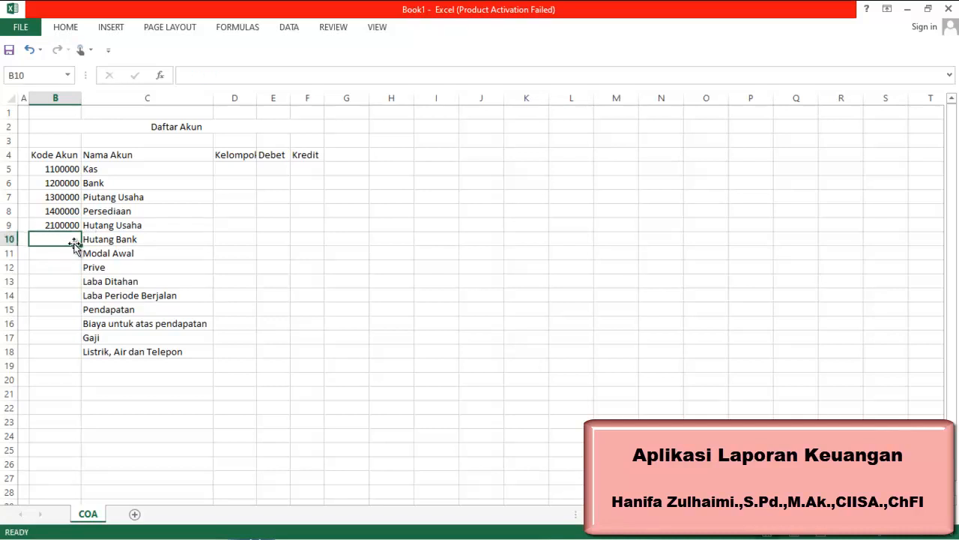
pyautogui.write('2200')
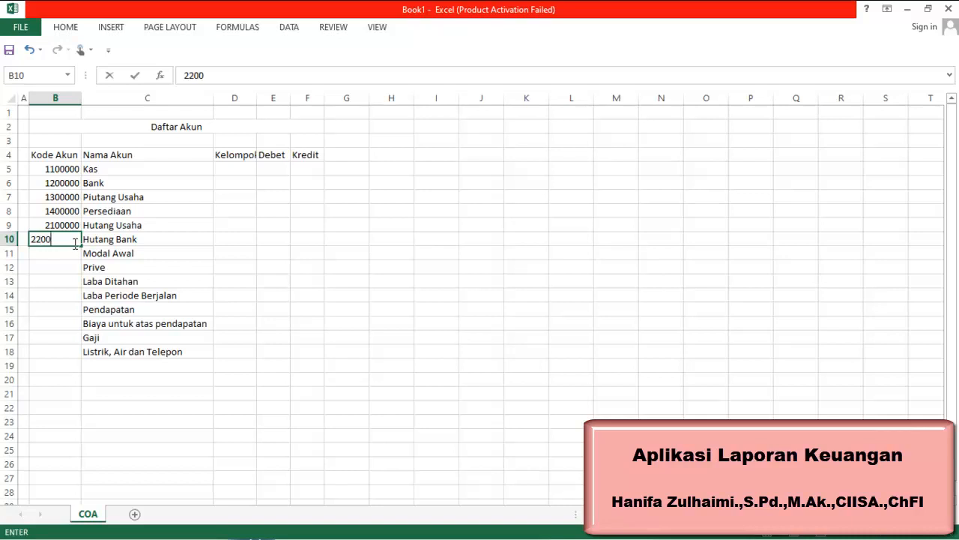
pyautogui.write('000')
pyautogui.press('Return')
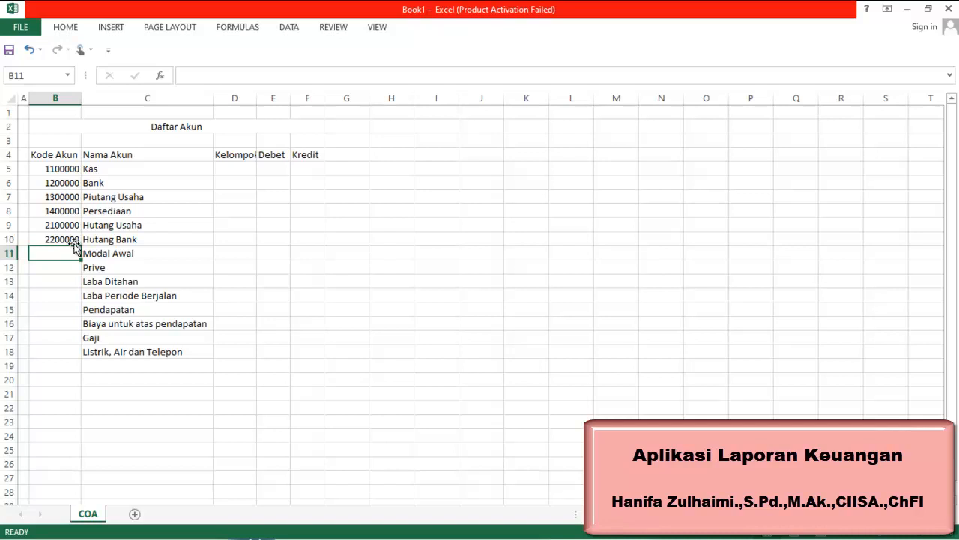
# Enter codes 3100000 and 3200000 in B11 and B12, then extend the code series down to B14
pyautogui.write('3100000')
pyautogui.press('Return')
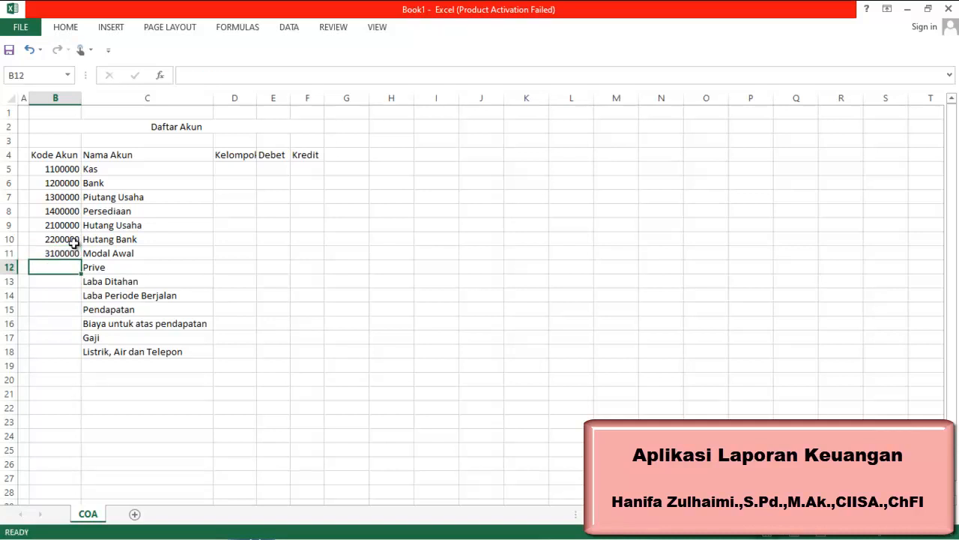
pyautogui.write('3200000')
pyautogui.press('Return')
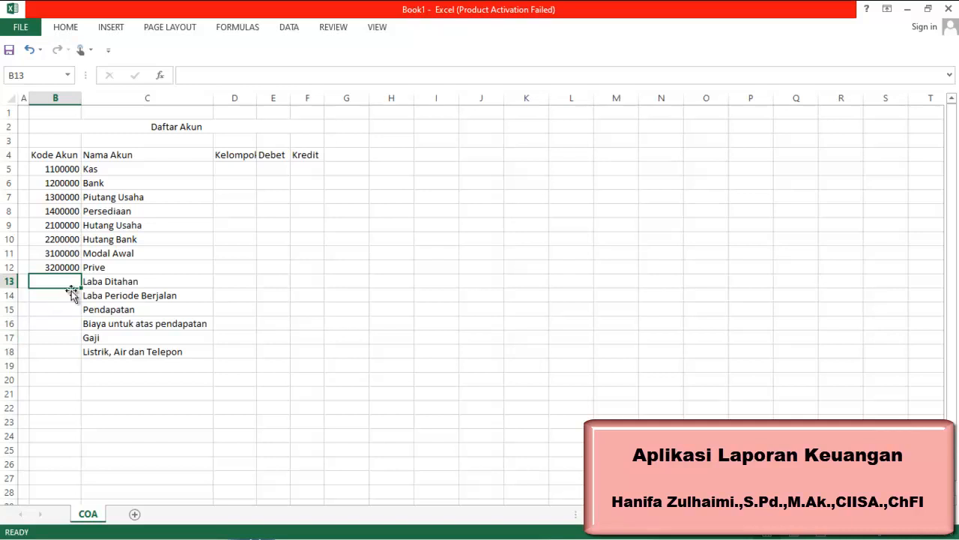
pyautogui.moveTo(74, 253); pyautogui.dragTo(82, 300)
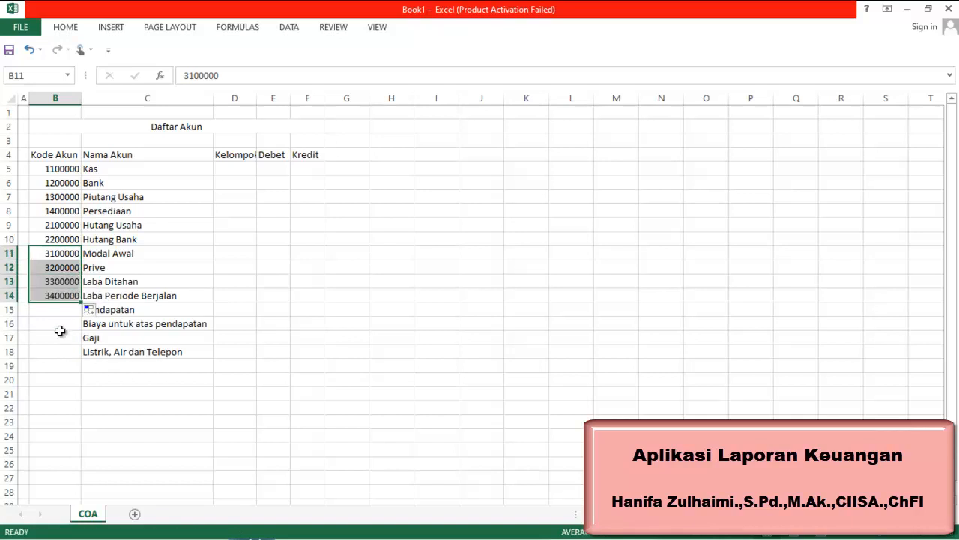
# Enter code 4100000 for Pendapatan in B15
pyautogui.click(60, 307)
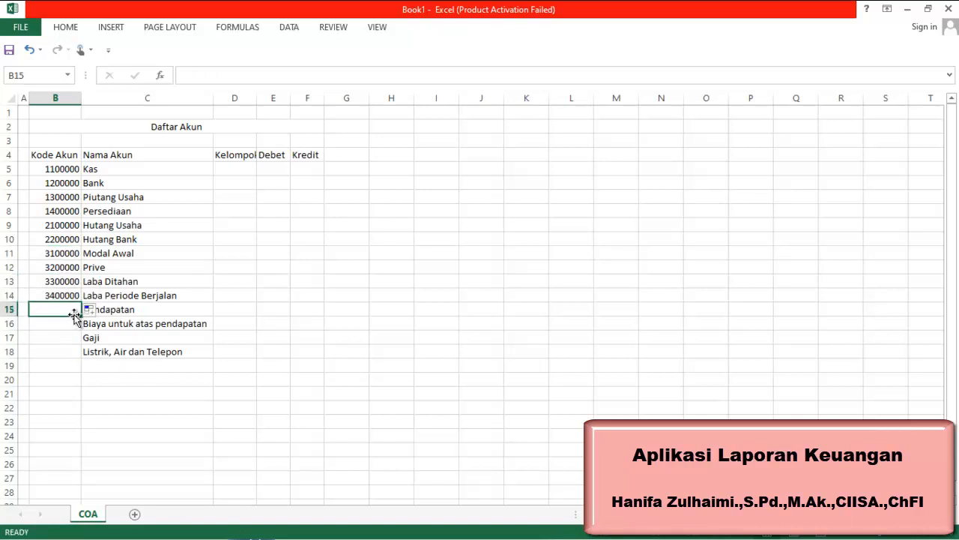
pyautogui.write('41000000')
pyautogui.press('Return')
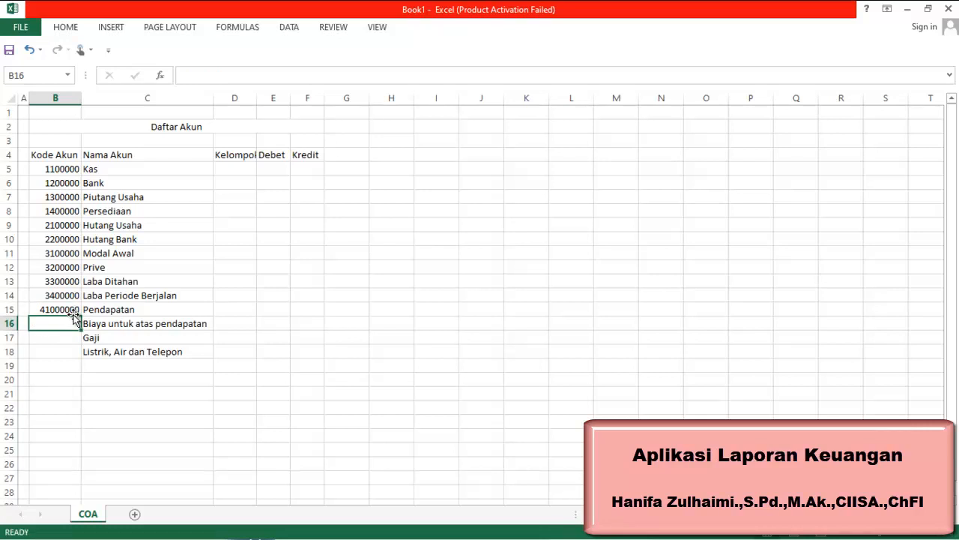
pyautogui.click(75, 312)
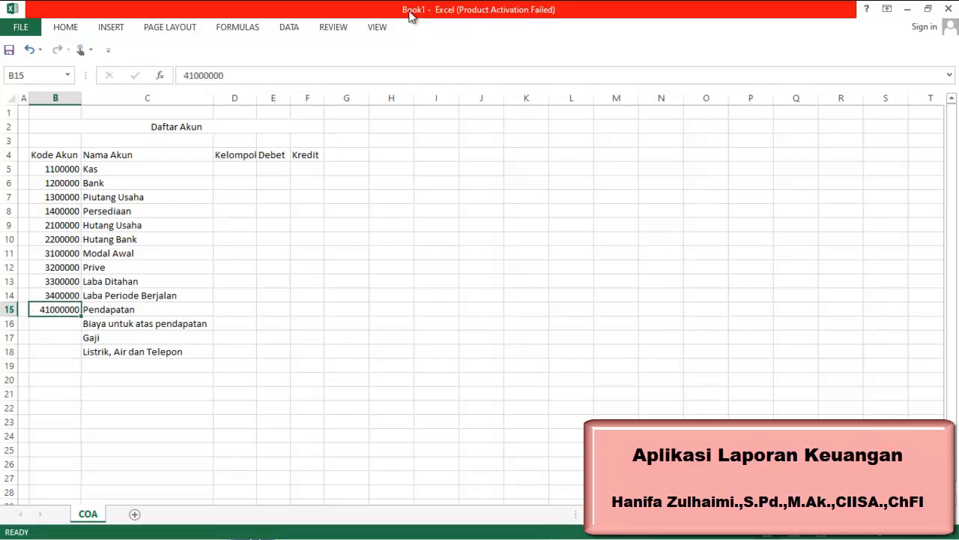
pyautogui.click(256, 75)
pyautogui.press('BackSpace')
pyautogui.press('Return')
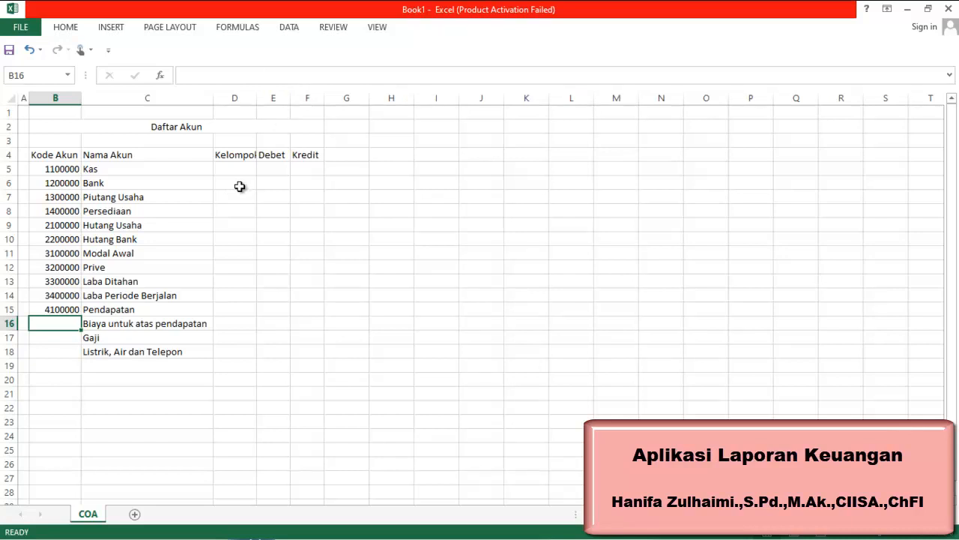
# Enter codes 5100000 for Biaya untuk atas pendapatan in B16 and 6100000 for Gaji in B17
pyautogui.write('5100000')
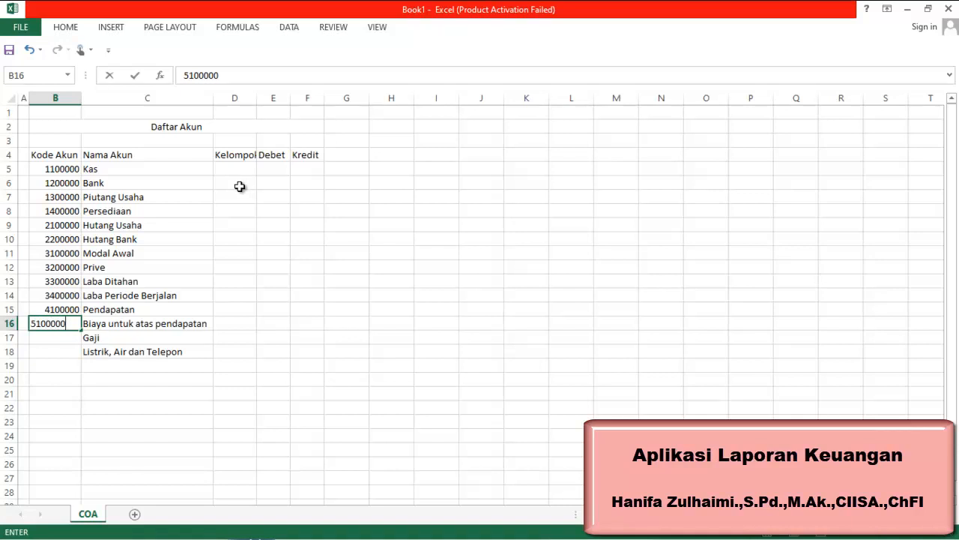
pyautogui.press('Return')
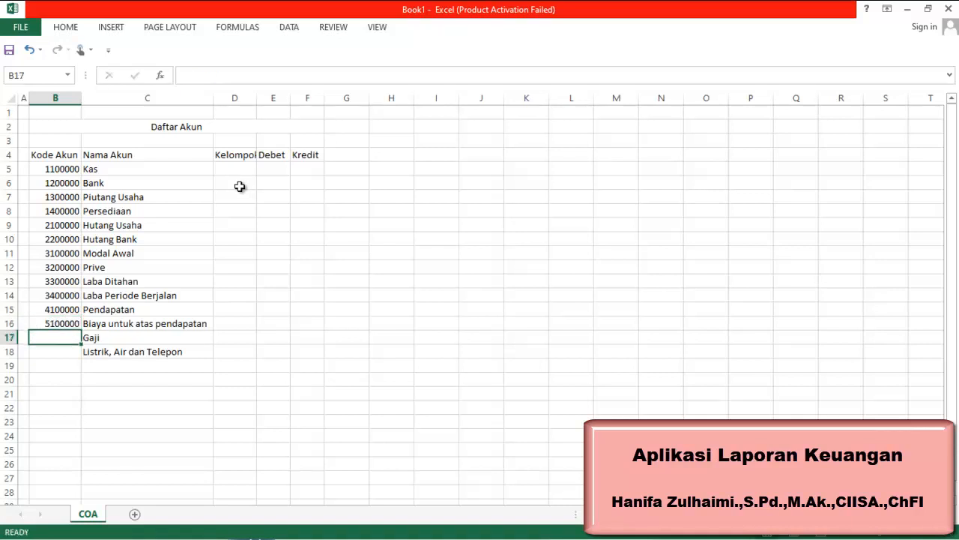
pyautogui.write('6100000')
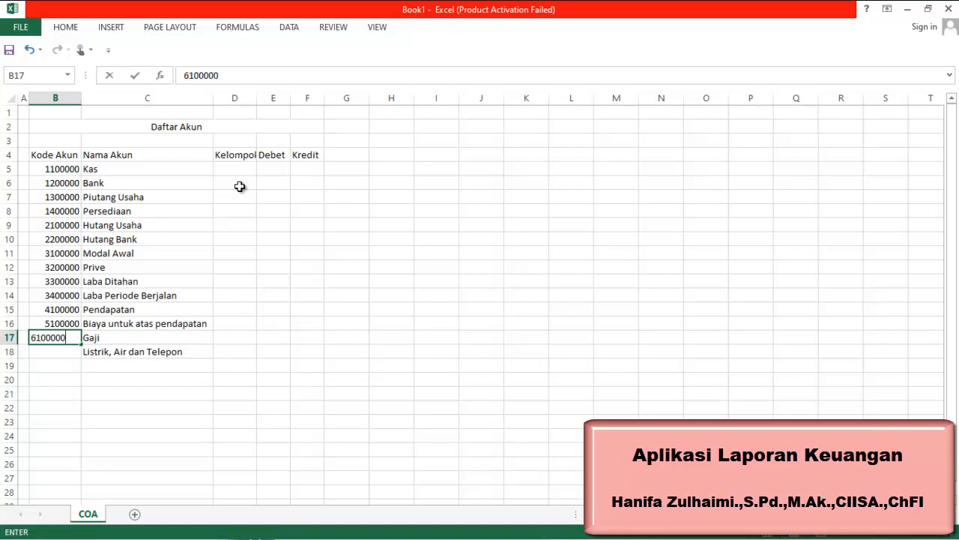
pyautogui.press('Return')
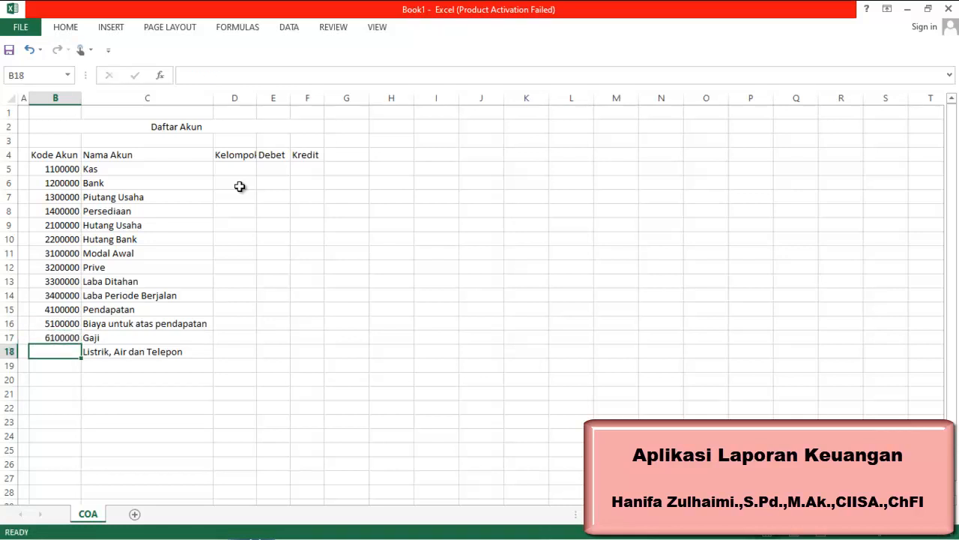
# Enter code 6200000 for Listrik, Air dan Telepon in B18
pyautogui.write('6200000')
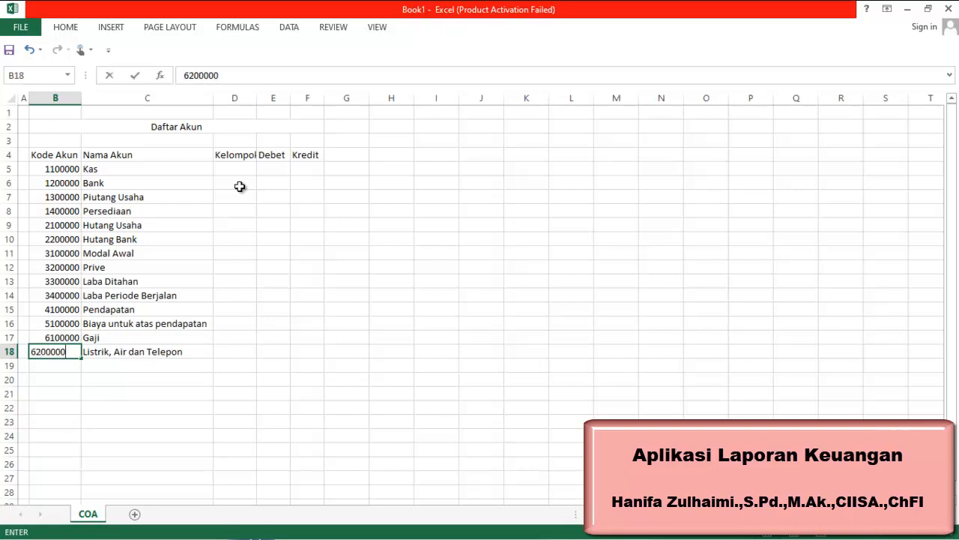
pyautogui.press('Return')
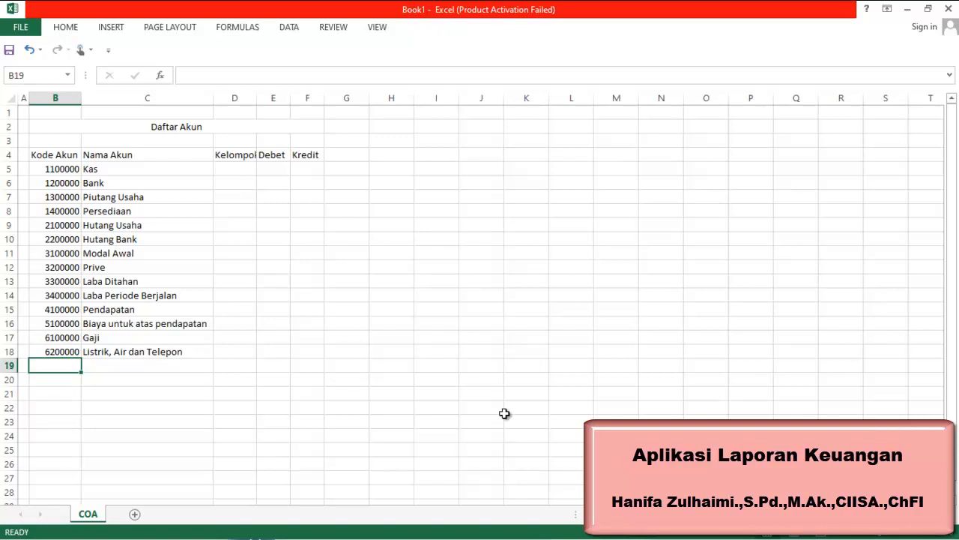
pyautogui.moveTo(819, 537)
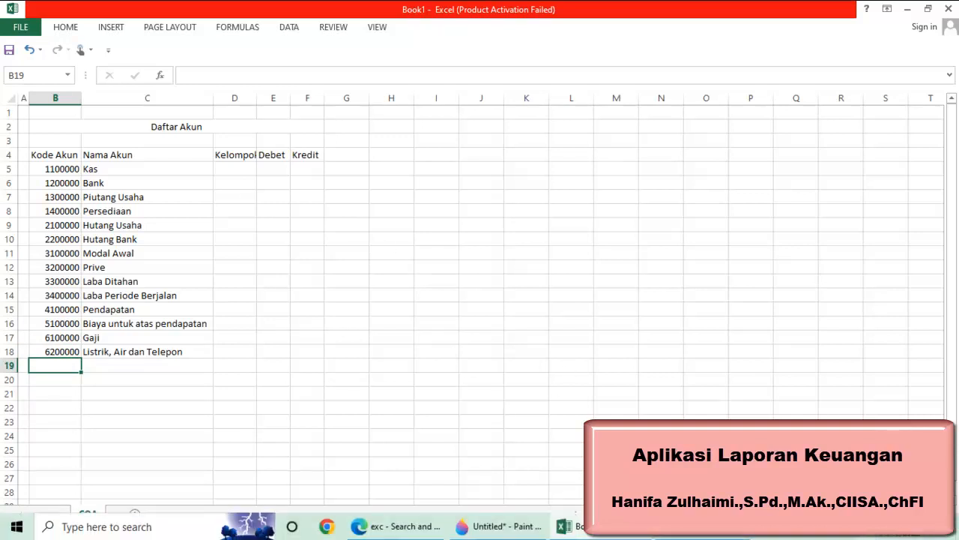
pyautogui.click(683, 536)
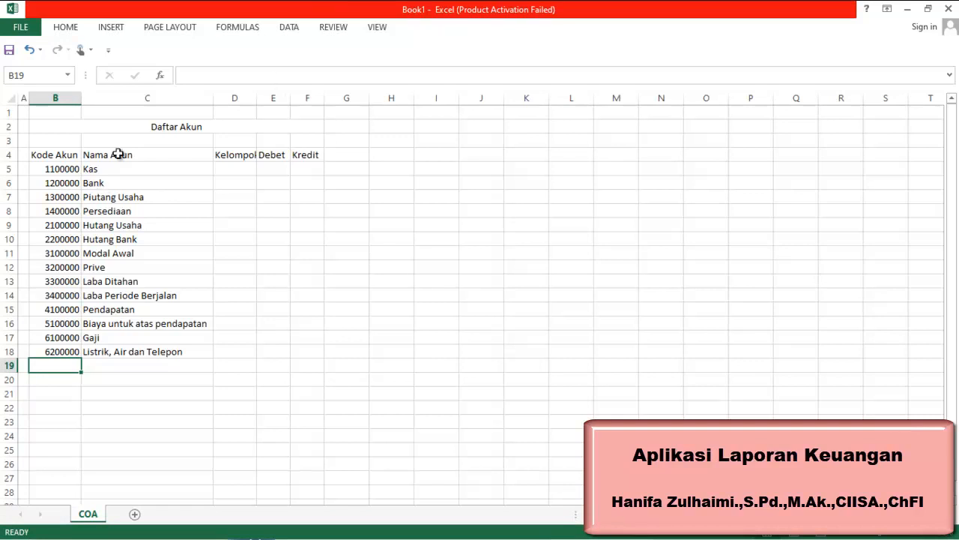
# Apply all borders to the table range B4:F21
pyautogui.click(137, 127)
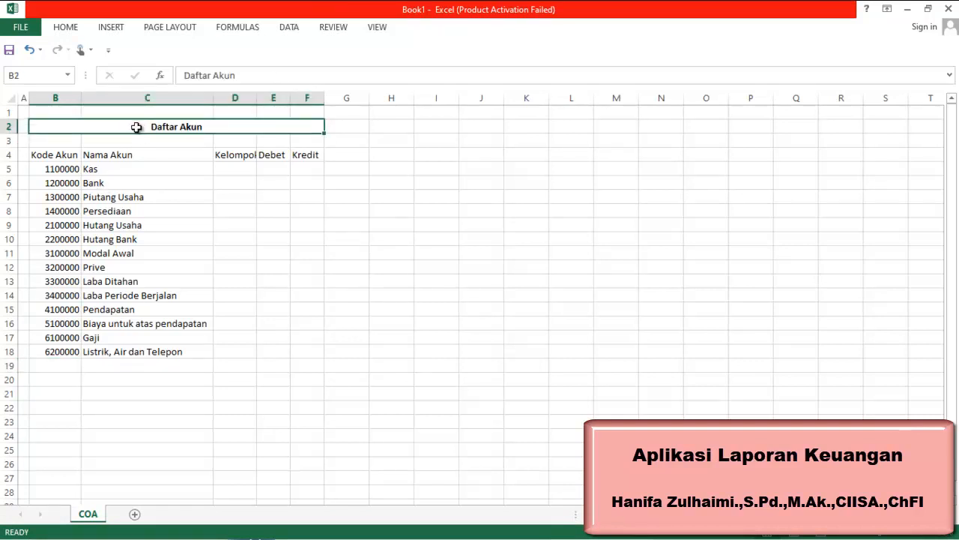
pyautogui.moveTo(57, 157); pyautogui.dragTo(317, 387)
pyautogui.click(76, 30)
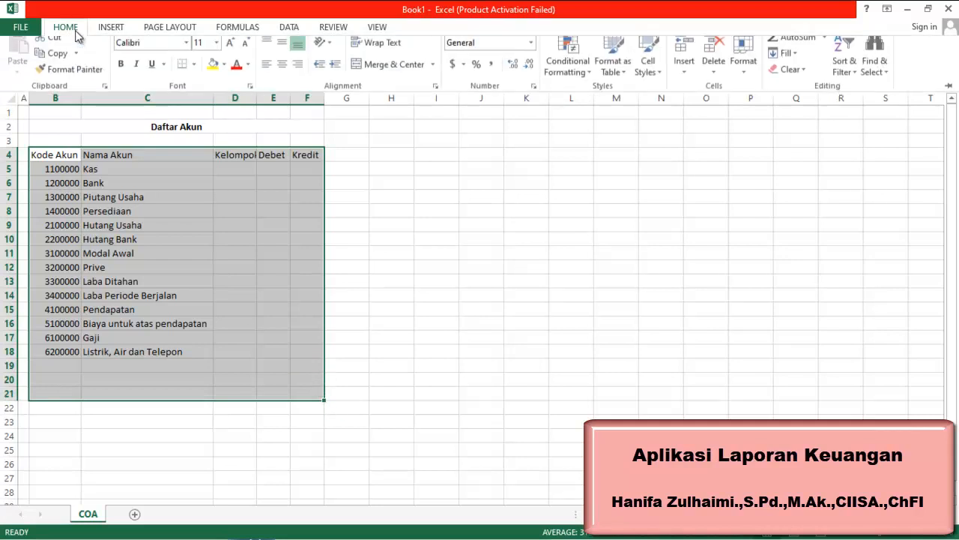
pyautogui.click(195, 79)
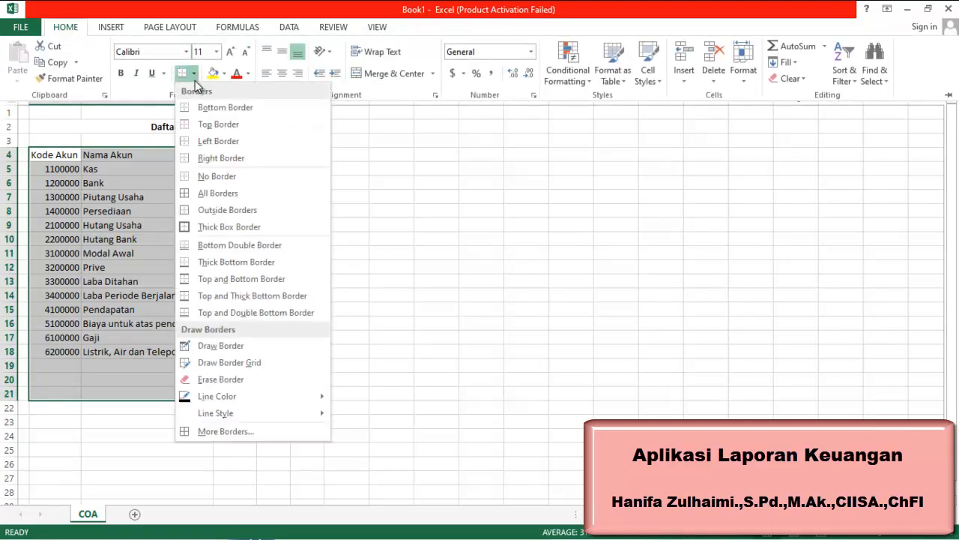
pyautogui.click(201, 192)
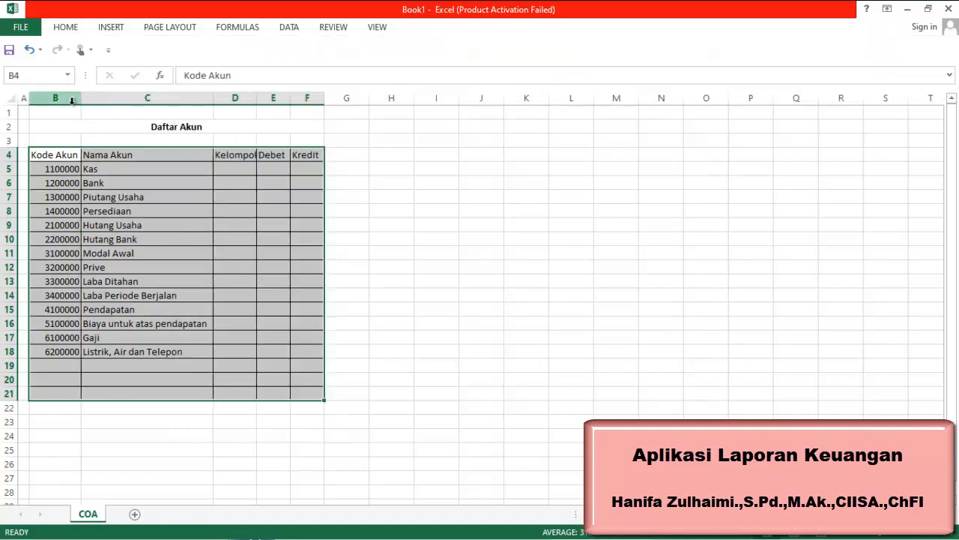
# Center-align the account codes in column B
pyautogui.click(72, 99)
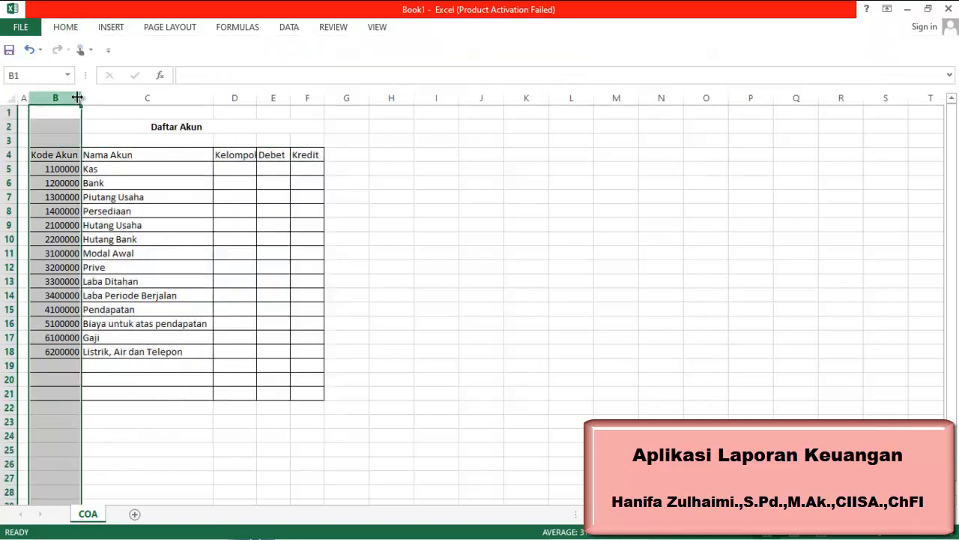
pyautogui.click(107, 30)
pyautogui.click(66, 27)
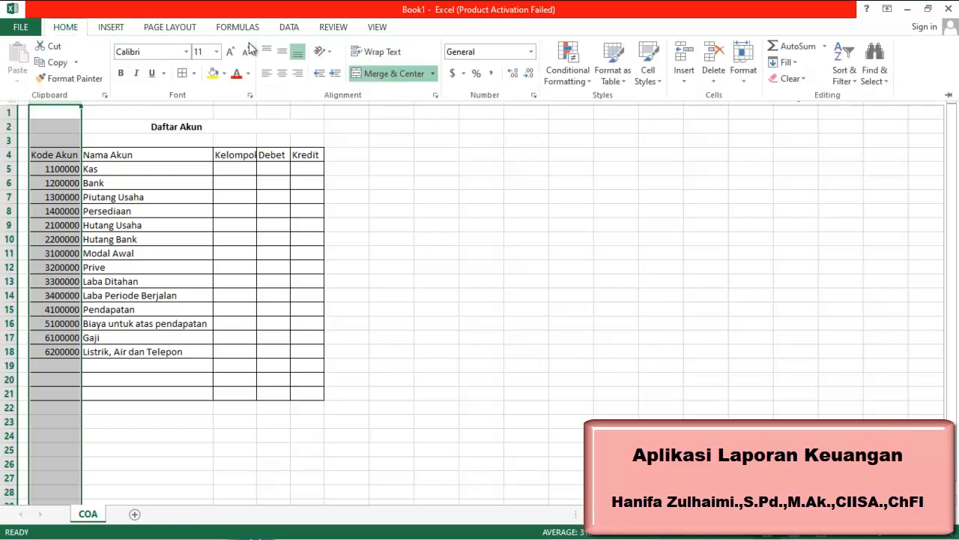
pyautogui.click(282, 73)
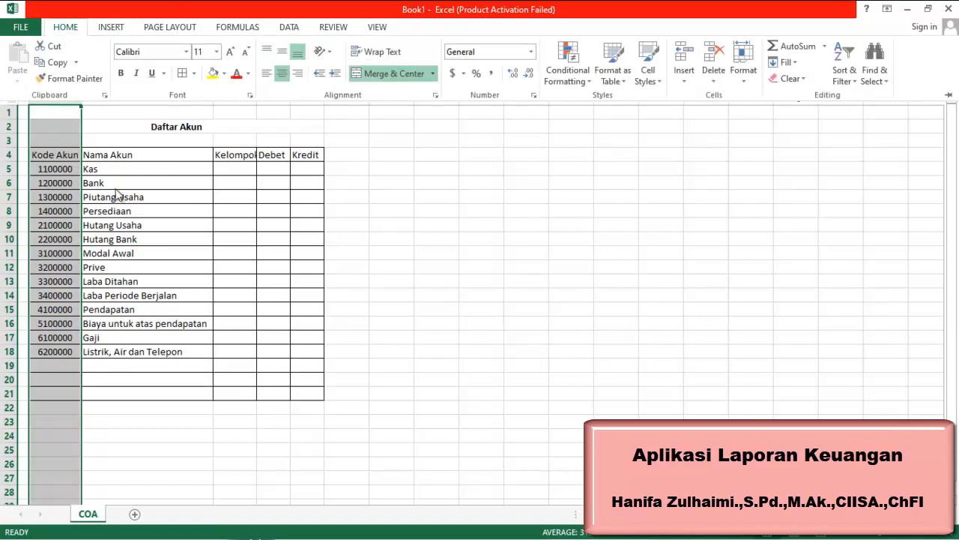
# Increase the indent of the account names in C5:C21
pyautogui.click(103, 168)
pyautogui.moveTo(103, 169); pyautogui.dragTo(87, 392)
pyautogui.click(66, 28)
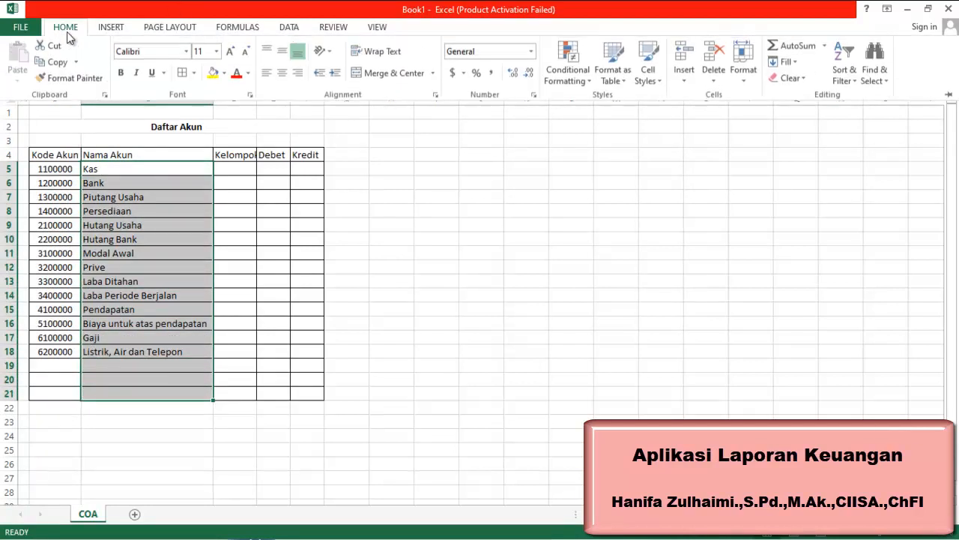
pyautogui.click(335, 73)
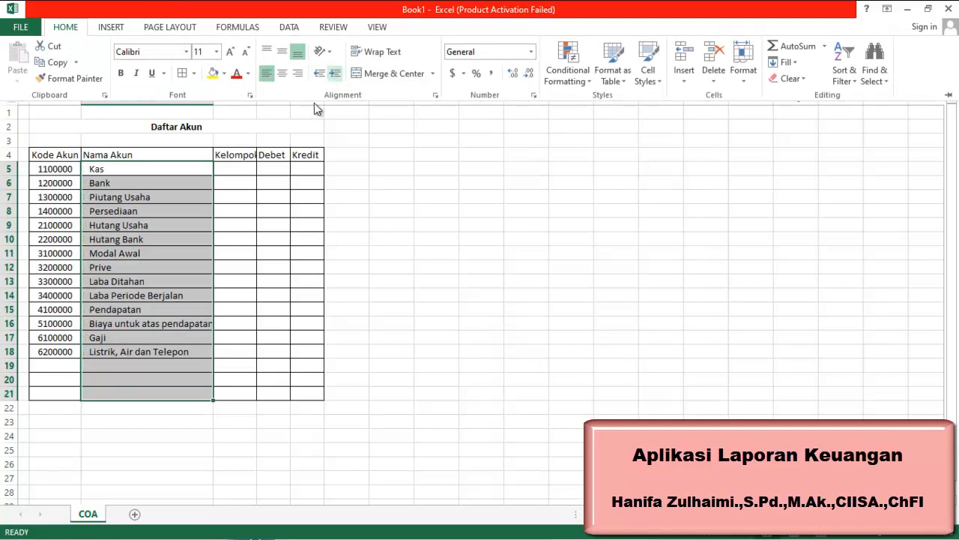
# Select the whole sheet and autofit all column widths
pyautogui.click(265, 225)
pyautogui.click(363, 158)
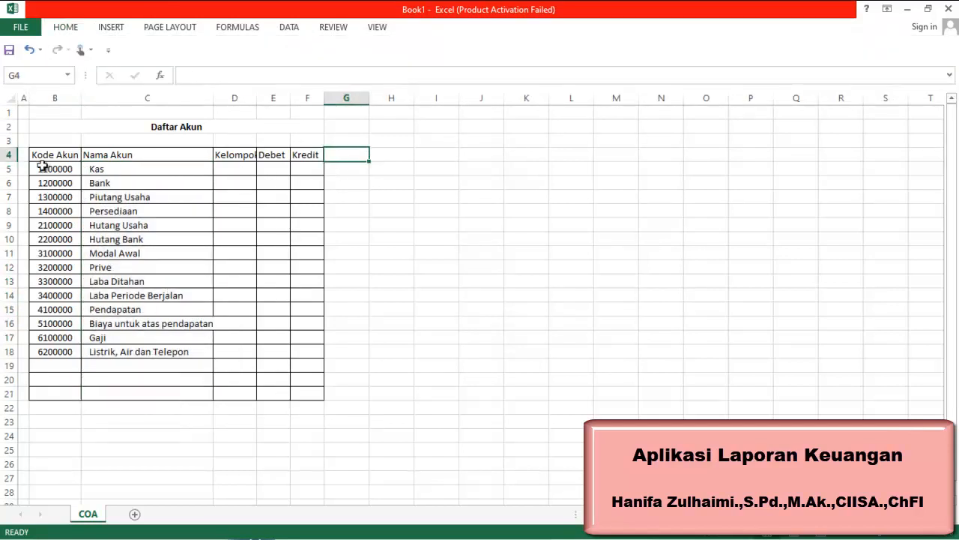
pyautogui.click(10, 98)
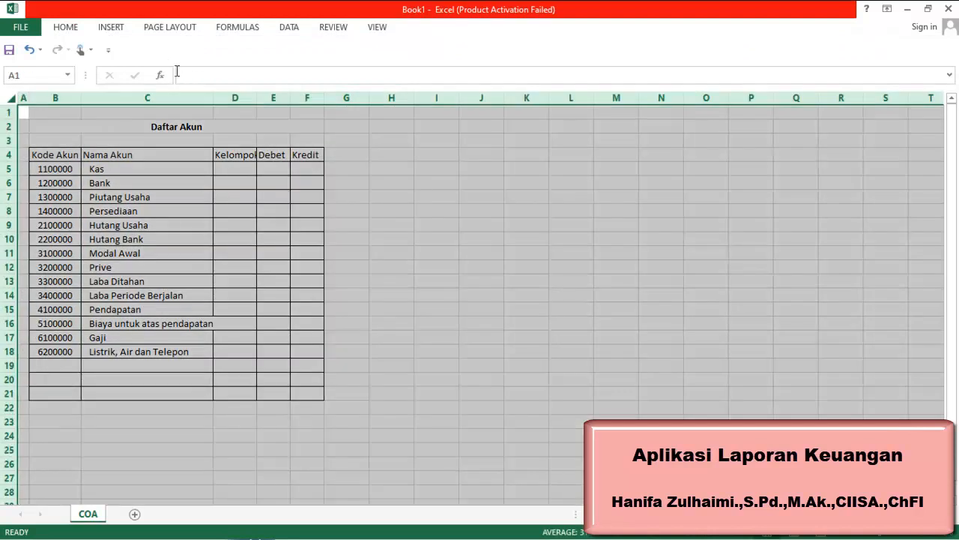
pyautogui.moveTo(211, 98); pyautogui.dragTo(211, 98)
pyautogui.doubleClick(211, 98)
# Make the header row B4:F4 bold and give it a light orange theme fill
pyautogui.moveTo(58, 158); pyautogui.dragTo(309, 154)
pyautogui.hotkey('ctrl', 'b')
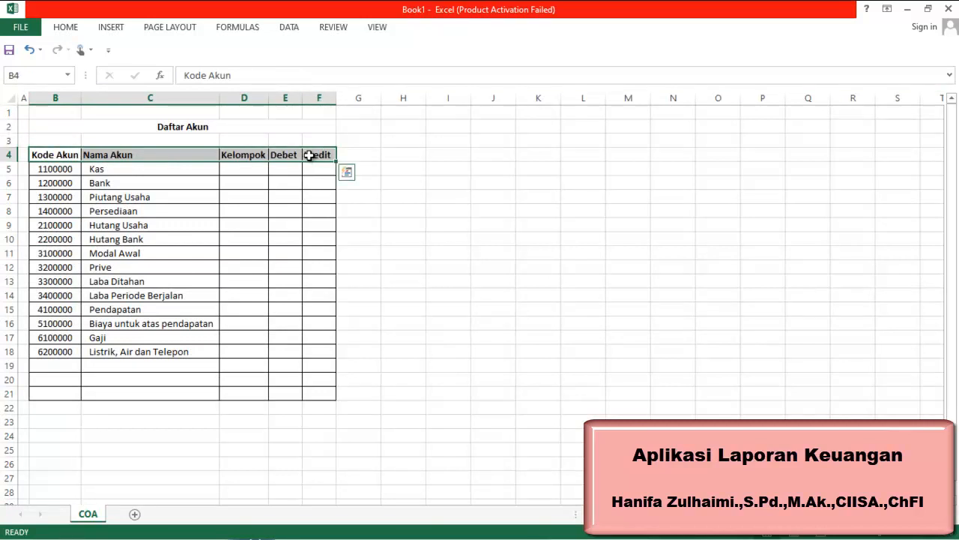
pyautogui.click(65, 28)
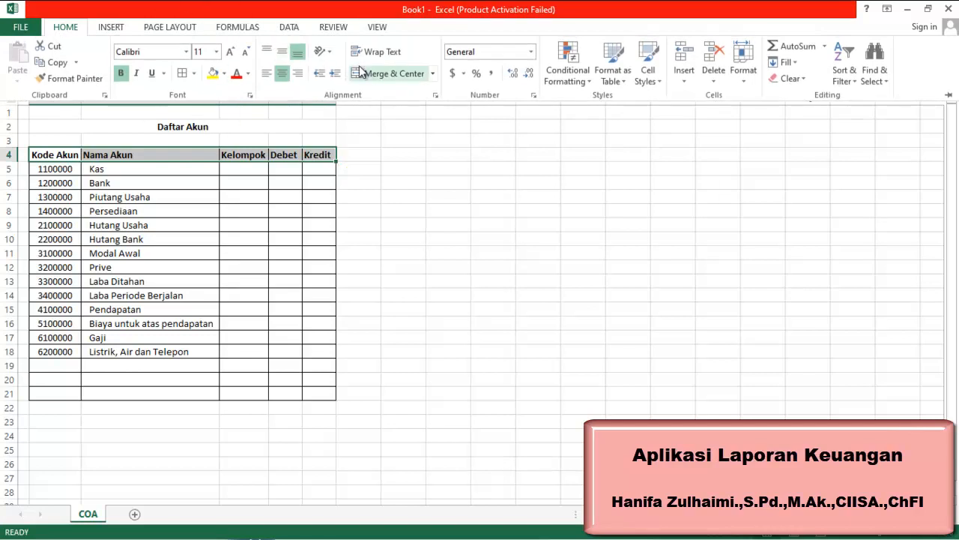
pyautogui.click(224, 75)
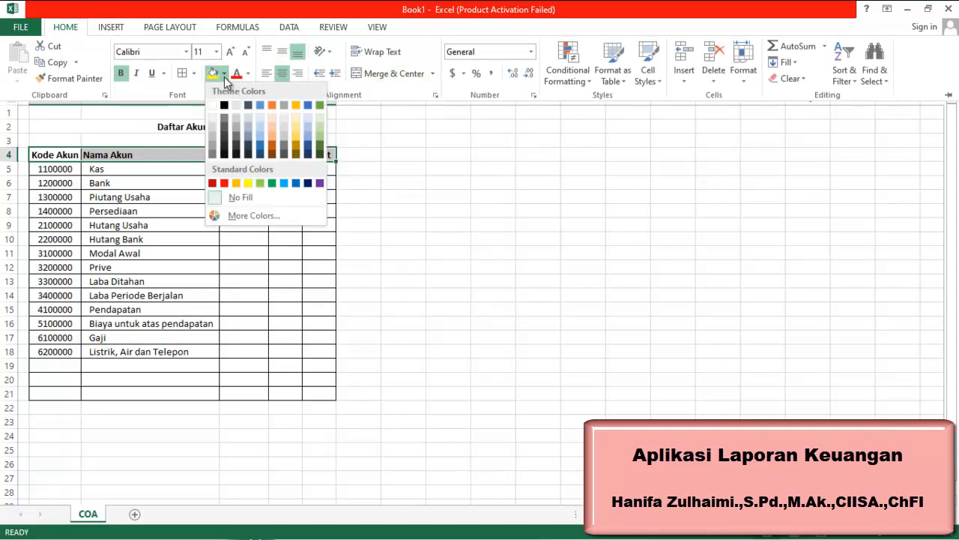
pyautogui.click(273, 124)
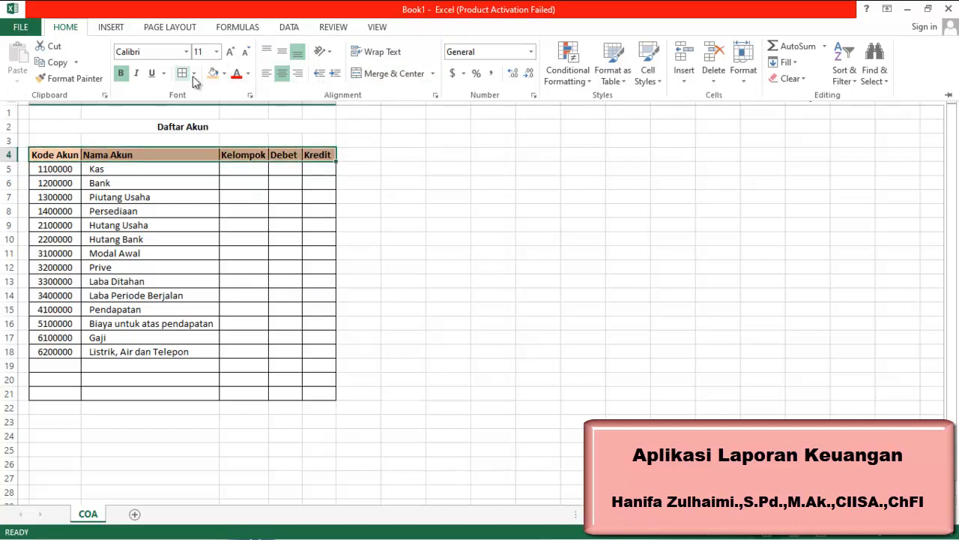
# Center-align the header labels in row 4 of the account table
pyautogui.click(282, 76)
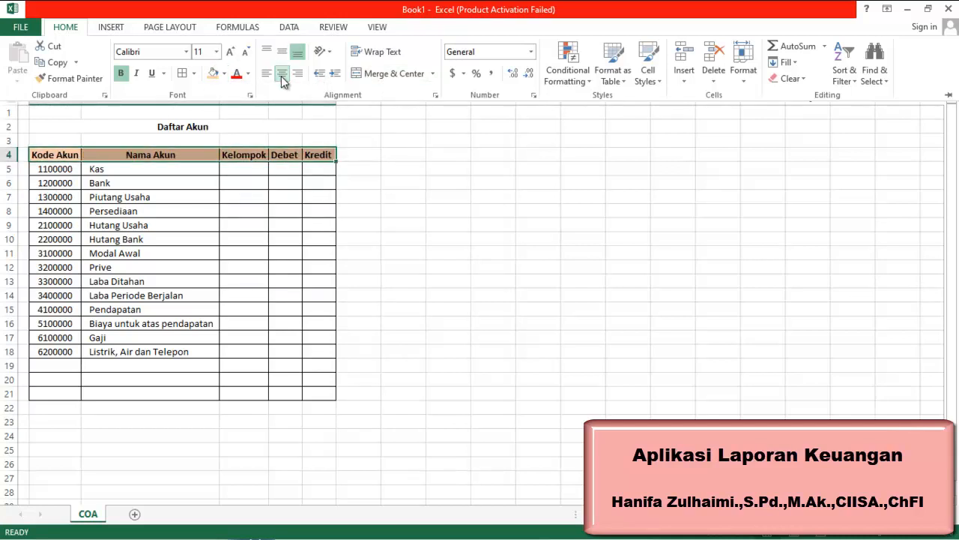
pyautogui.click(423, 200)
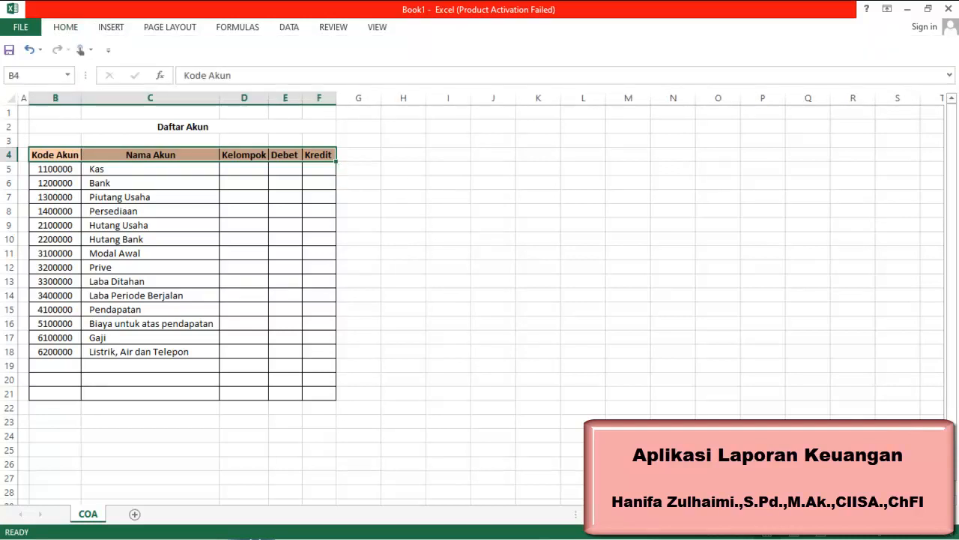
pyautogui.moveTo(825, 535)
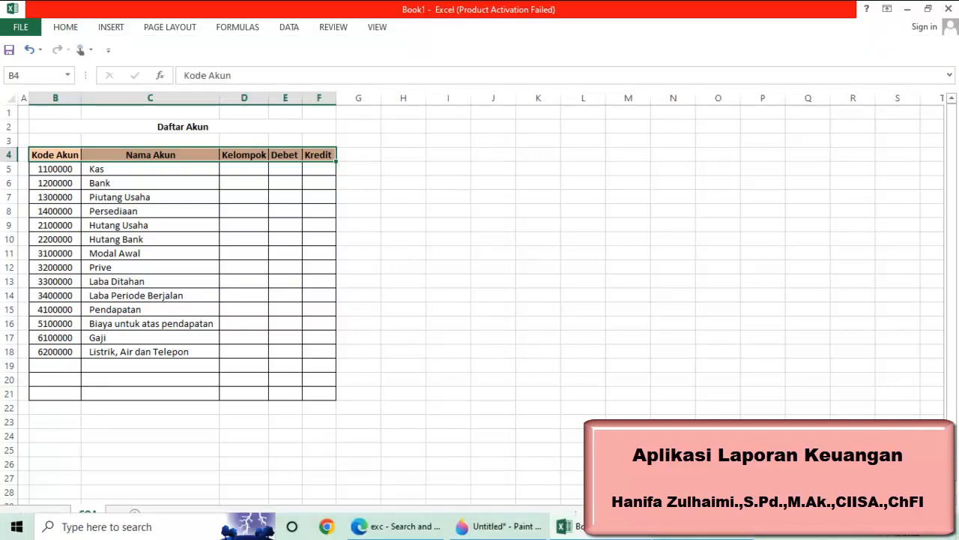
pyautogui.click(824, 528)
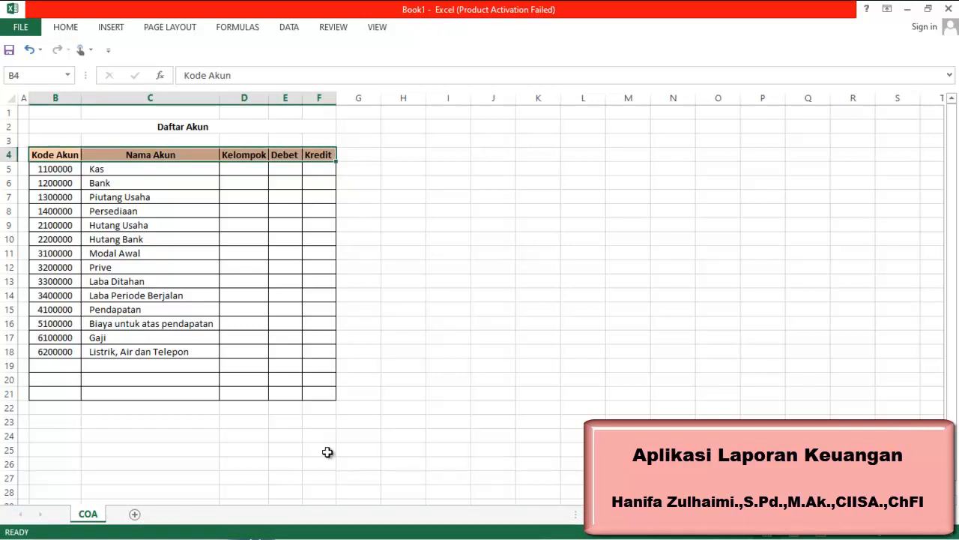
pyautogui.click(254, 171)
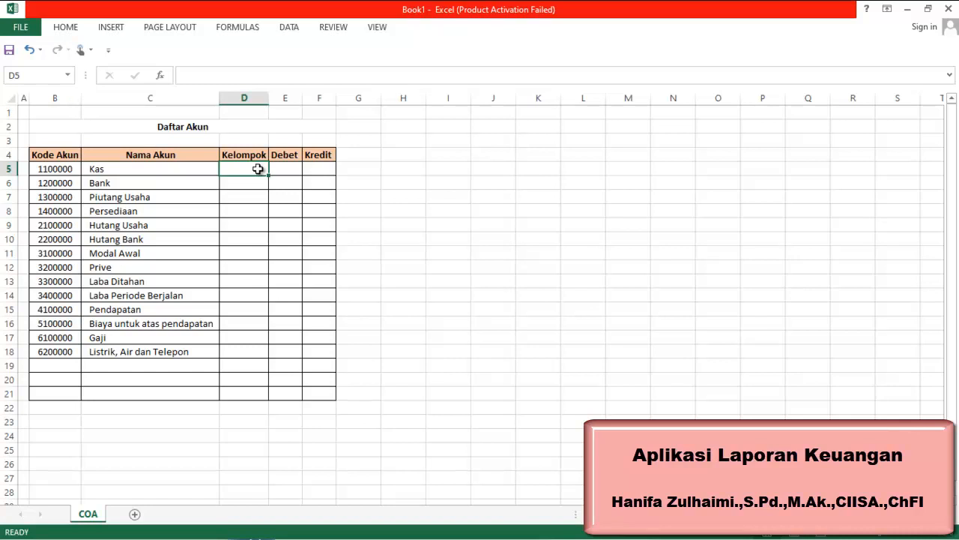
# Add a new worksheet and rename it Kontrol
pyautogui.click(134, 515)
pyautogui.rightClick(135, 516)
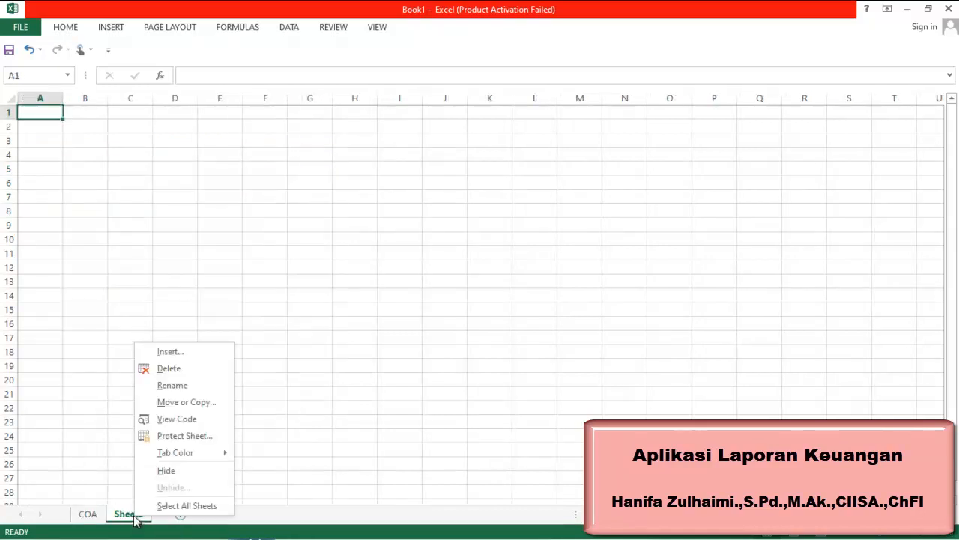
pyautogui.click(217, 386)
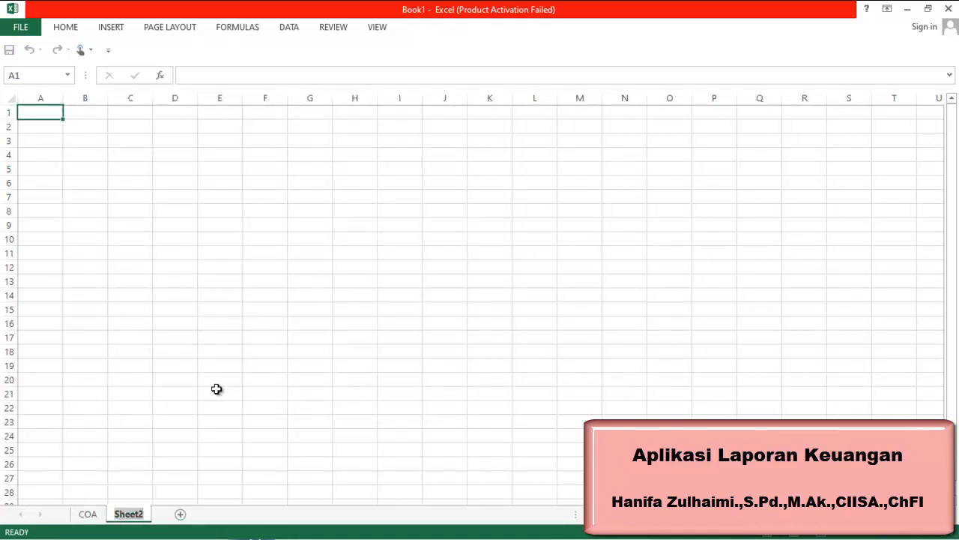
pyautogui.write('Kontrol')
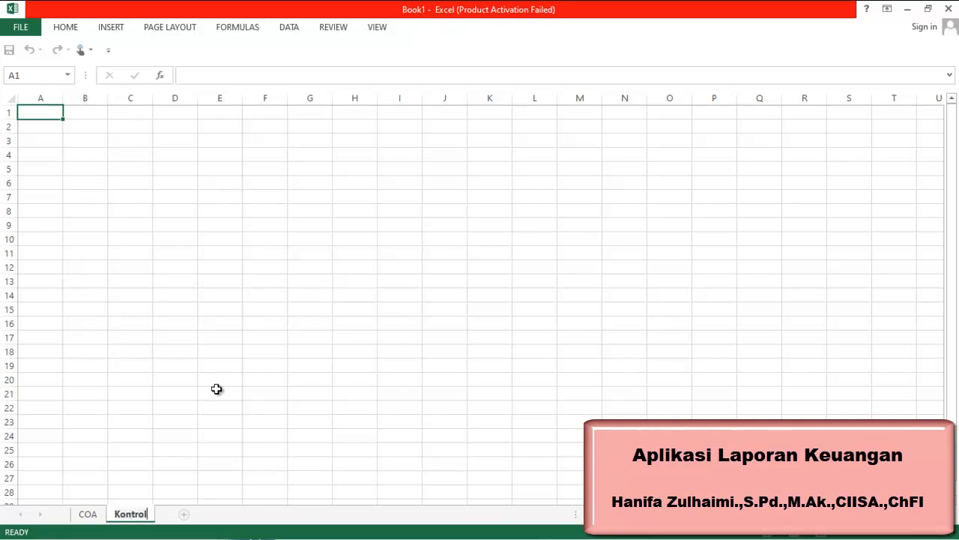
pyautogui.click(217, 388)
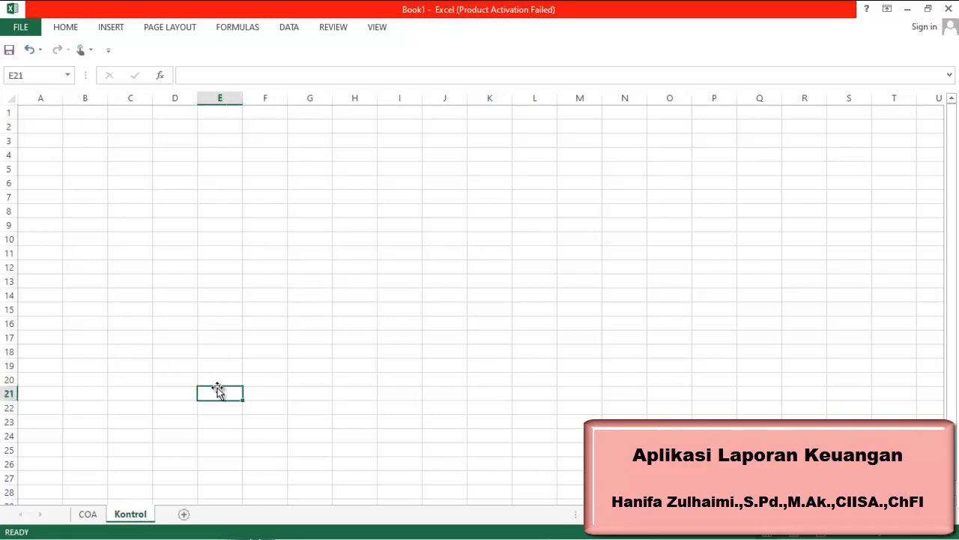
pyautogui.click(96, 521)
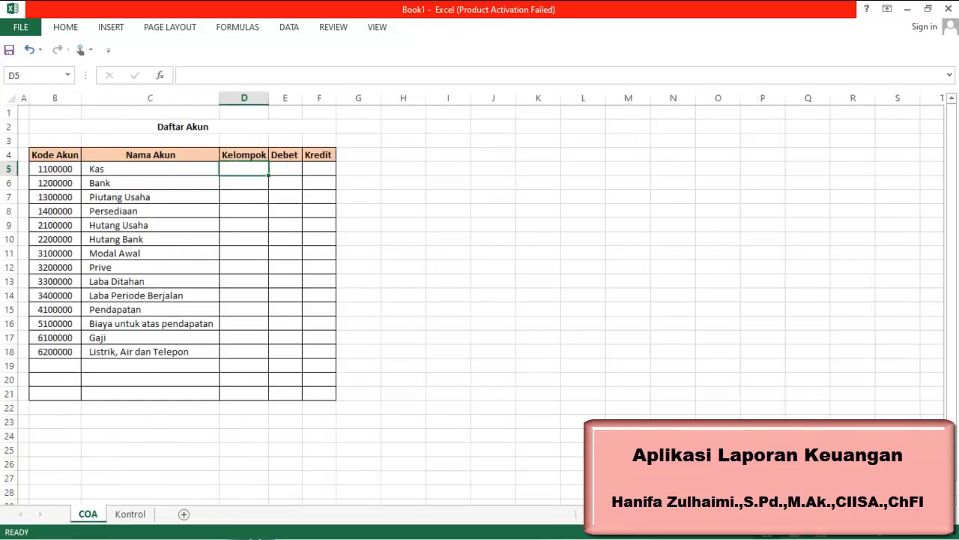
pyautogui.click(130, 514)
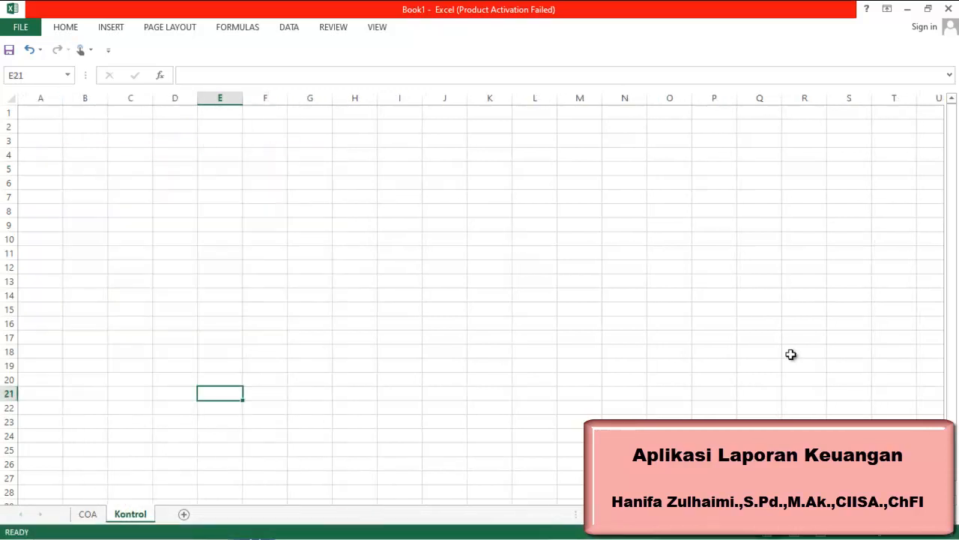
pyautogui.click(702, 533)
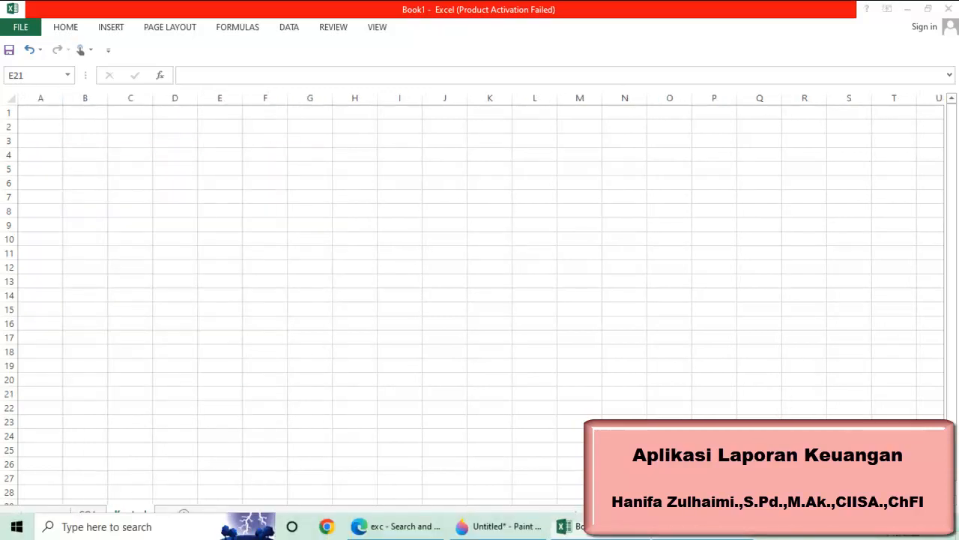
# Enter the heading Kelompok Akun in cell B2 of the Kontrol sheet
pyautogui.click(85, 127)
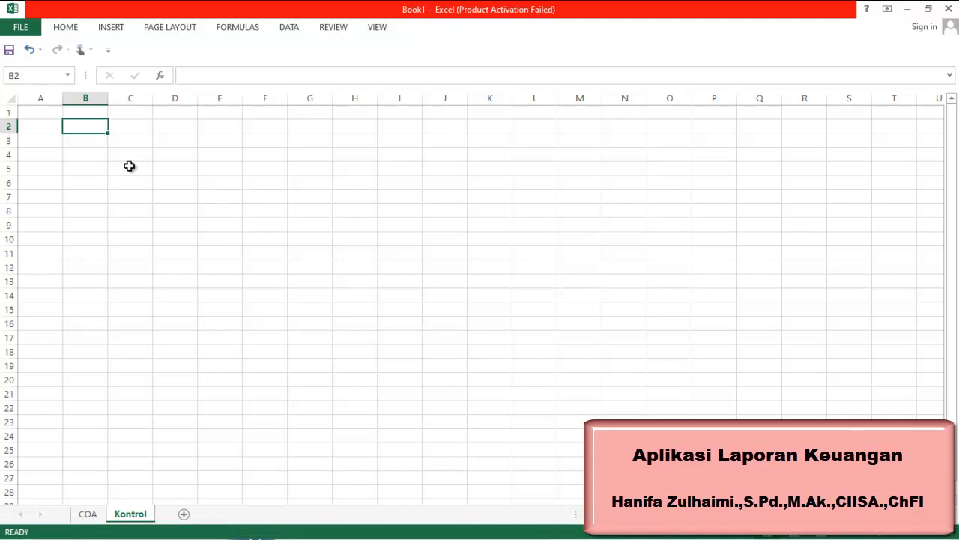
pyautogui.write('Ke')
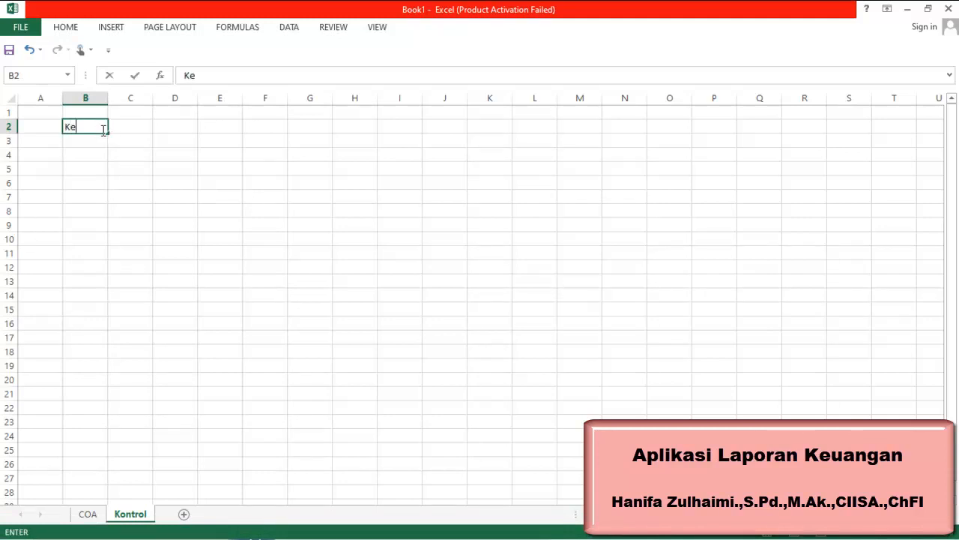
pyautogui.write('lompok Akun')
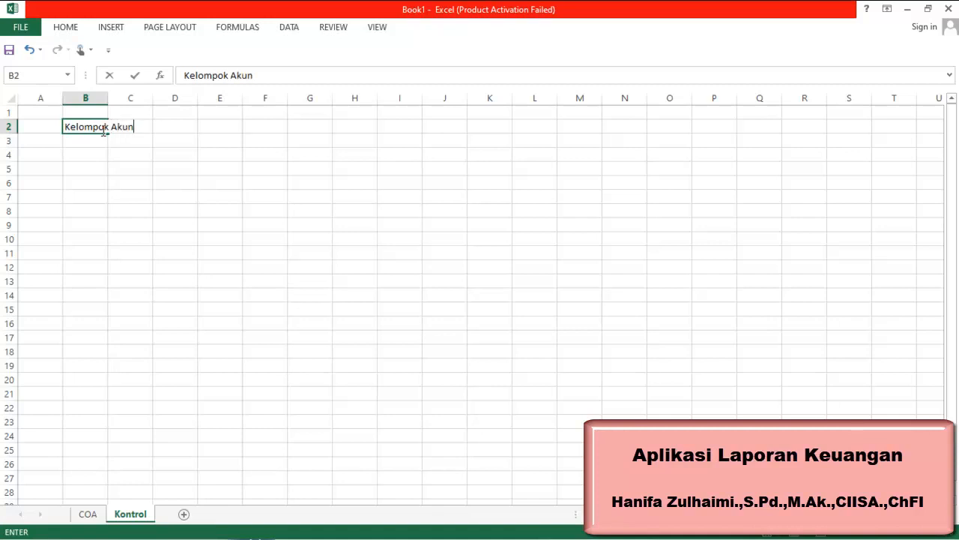
pyautogui.press('Return')
pyautogui.press('Return')
# List the account groups Kas, Bank, Akun Piutang and Persediaan in cells B4 to B7
pyautogui.write('Kas')
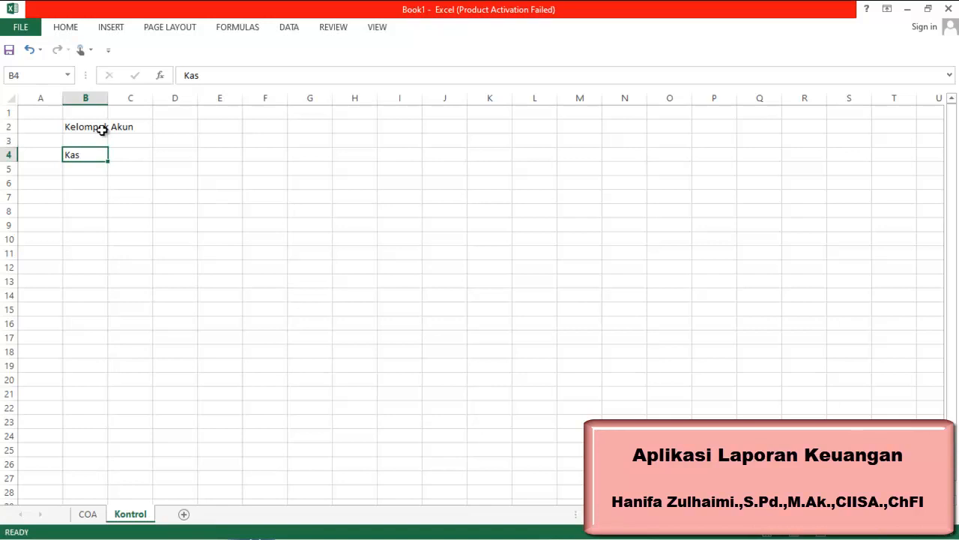
pyautogui.press('Return')
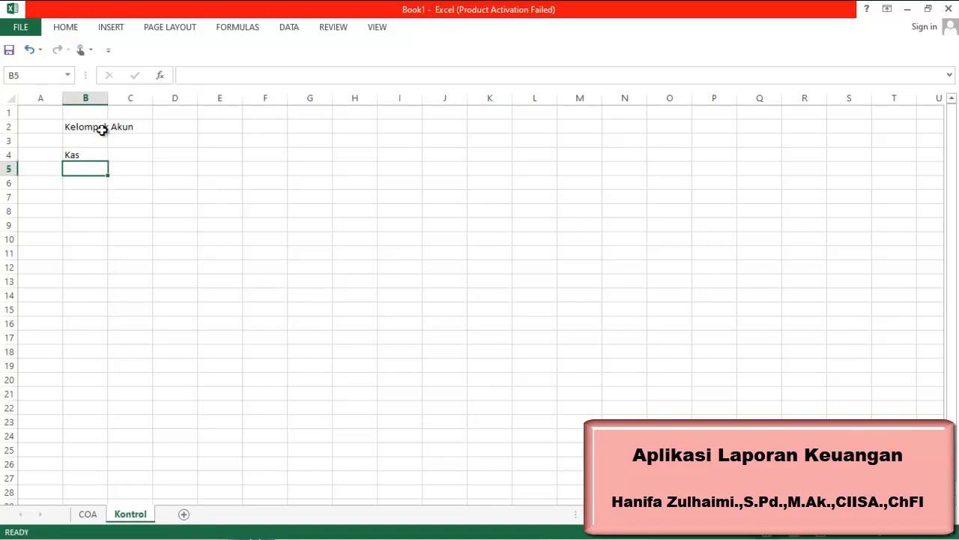
pyautogui.write('Bank')
pyautogui.press('Return')
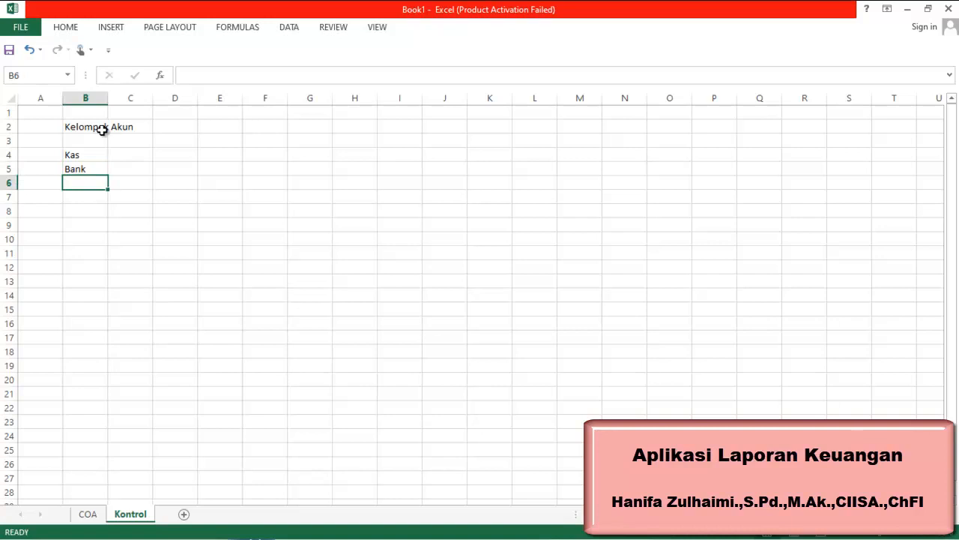
pyautogui.write('Akun ')
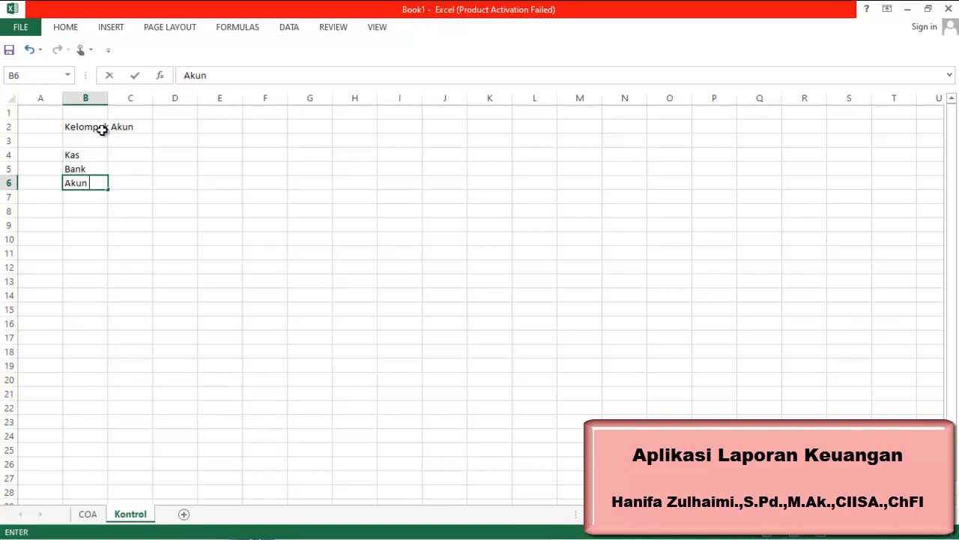
pyautogui.write('Piutang')
pyautogui.press('Return')
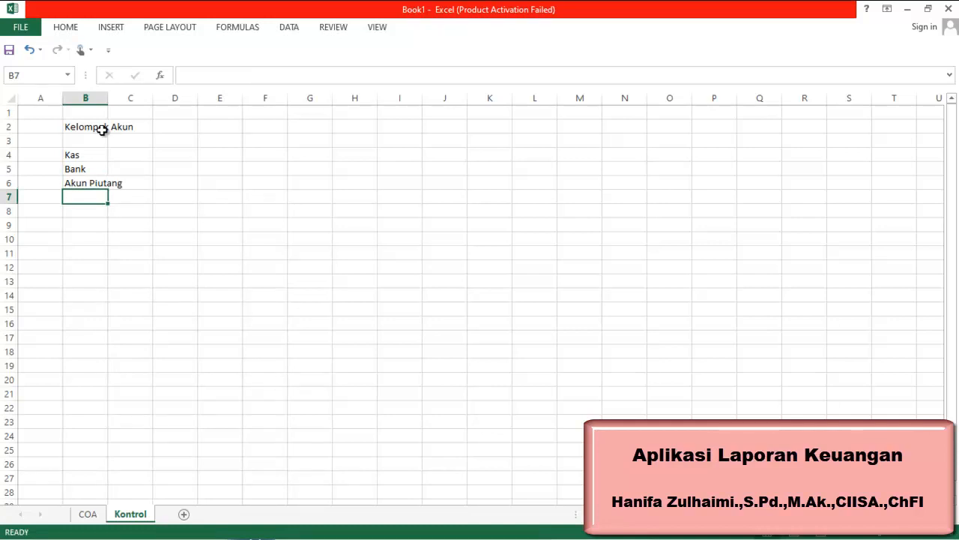
pyautogui.write('Persedia')
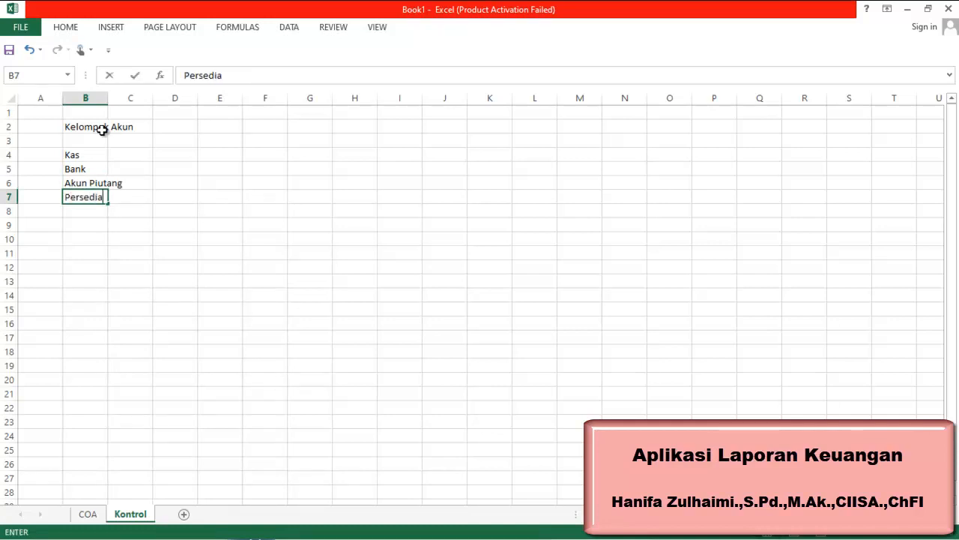
pyautogui.write('an')
pyautogui.press('Return')
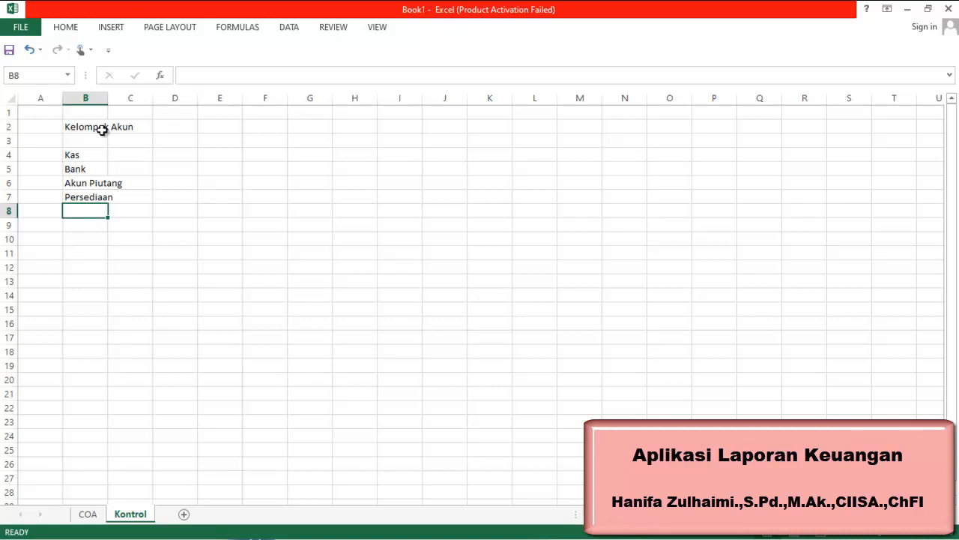
# Enter the group Aktiva Lancar Lainnya in cell B8
pyautogui.write('Aktiva Lancar Lainnya')
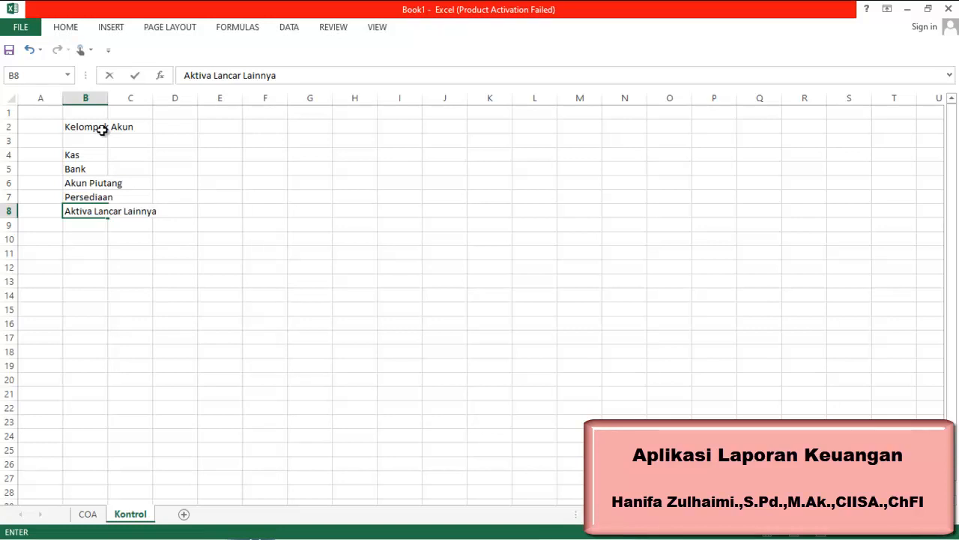
pyautogui.moveTo(90, 156); pyautogui.dragTo(90, 194)
pyautogui.click(78, 225)
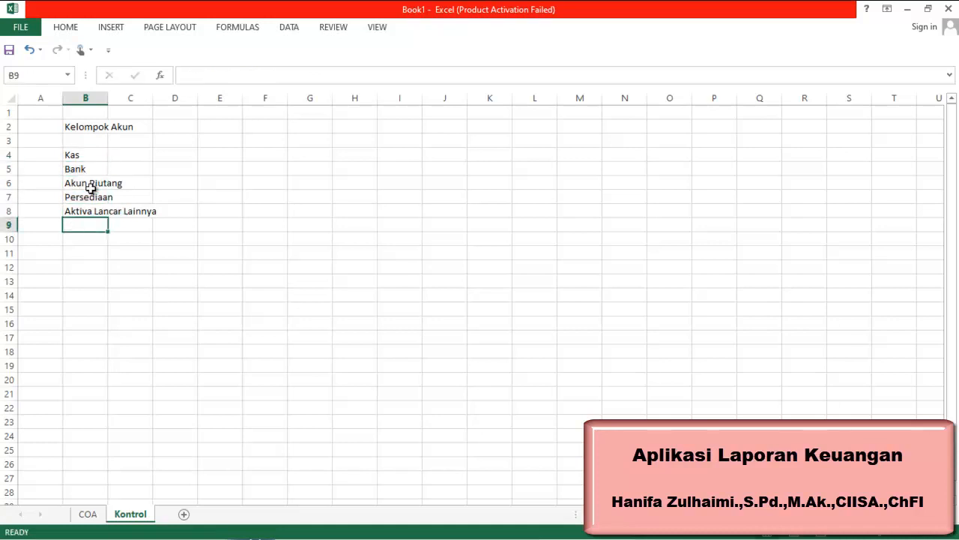
# Autofit column B to fit the account group names
pyautogui.click(98, 158)
pyautogui.click(88, 170)
pyautogui.click(86, 184)
pyautogui.click(80, 199)
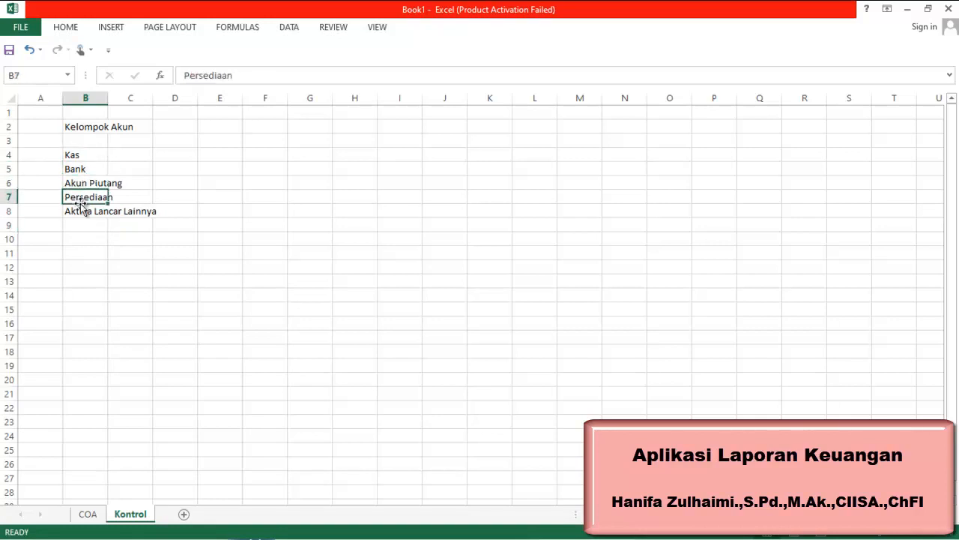
pyautogui.click(98, 156)
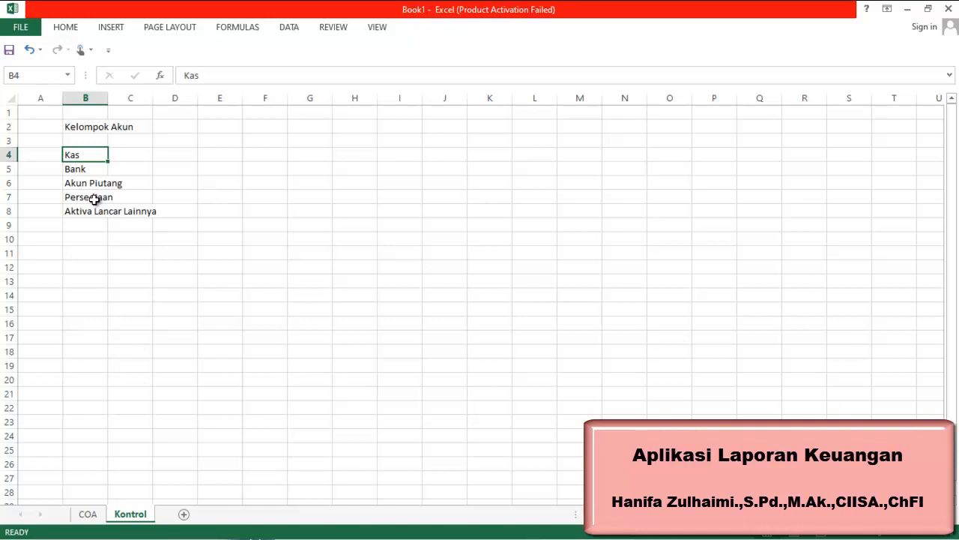
pyautogui.doubleClick(108, 99)
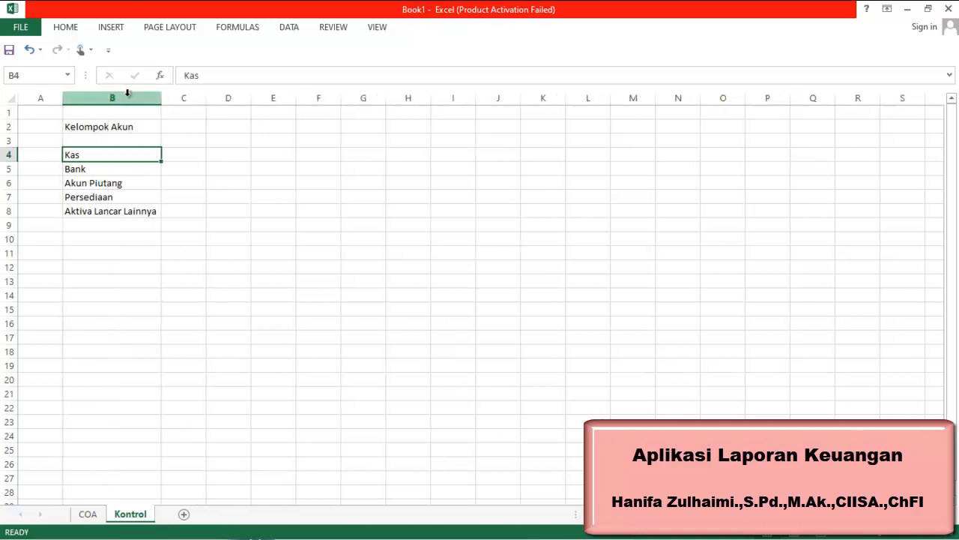
pyautogui.click(127, 213)
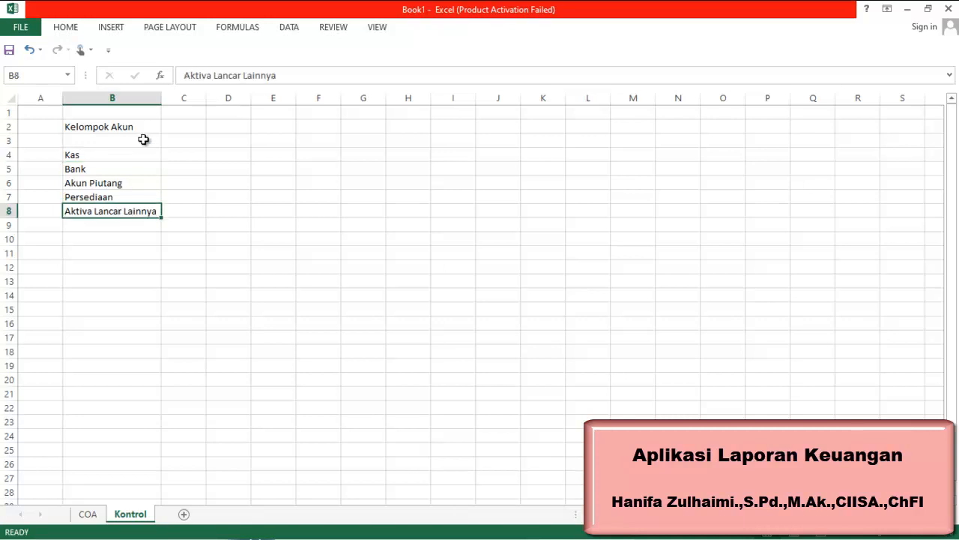
pyautogui.moveTo(137, 157); pyautogui.dragTo(133, 196)
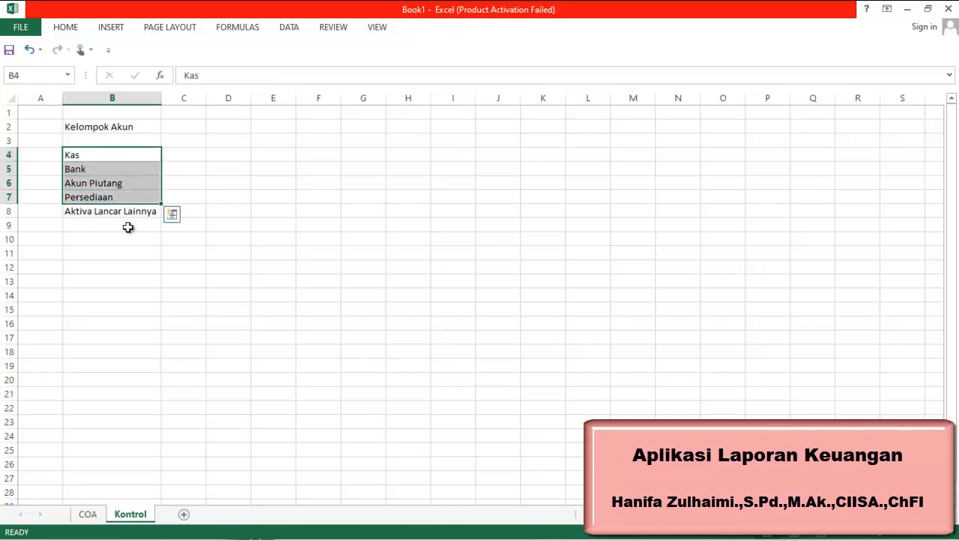
pyautogui.click(118, 252)
pyautogui.click(124, 214)
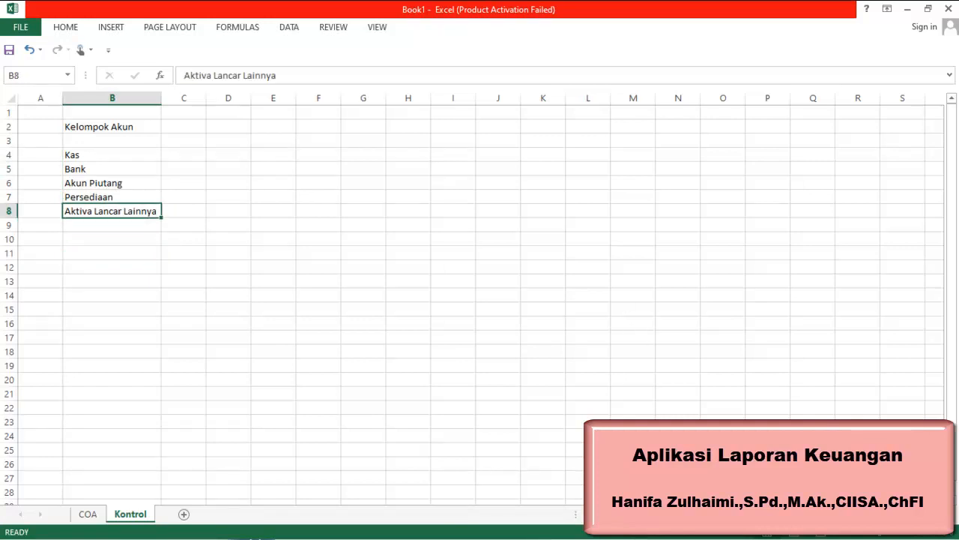
# Enter the group Aktiva Tetap in cell B9
pyautogui.click(697, 531)
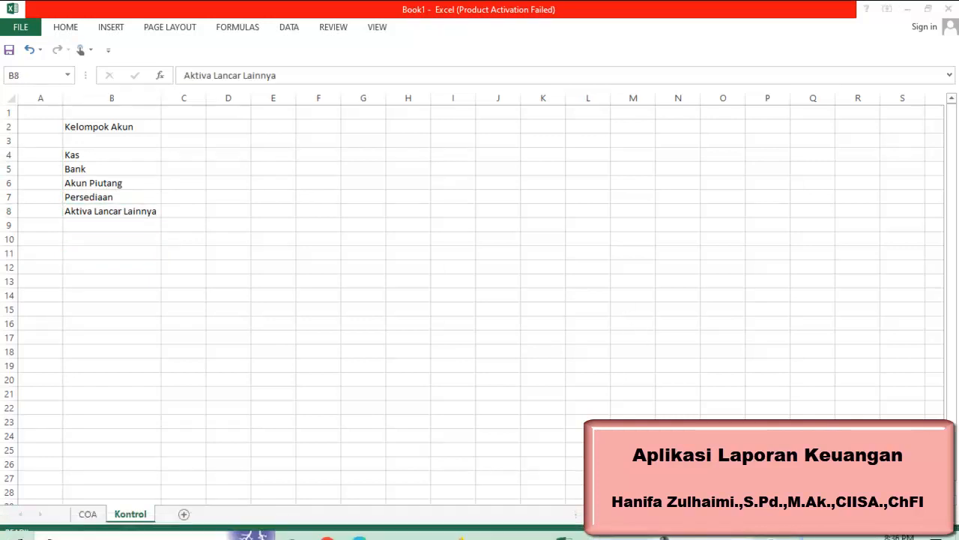
pyautogui.click(150, 230)
pyautogui.write('Ak')
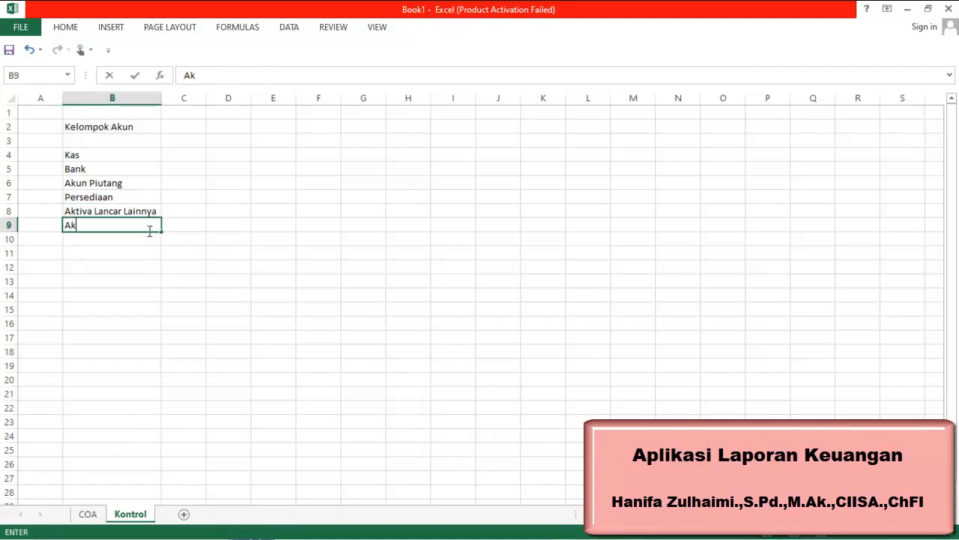
pyautogui.write('tiva Tetap')
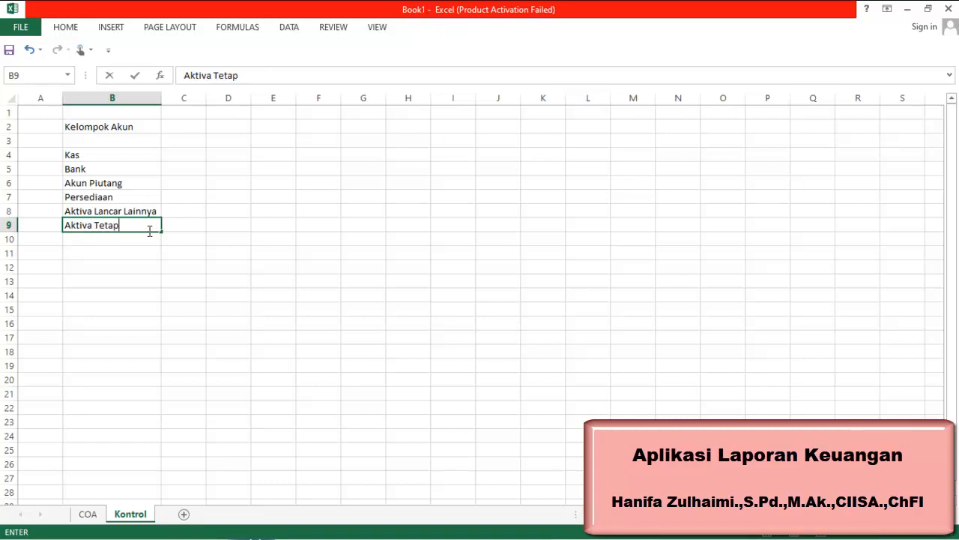
pyautogui.press('Return')
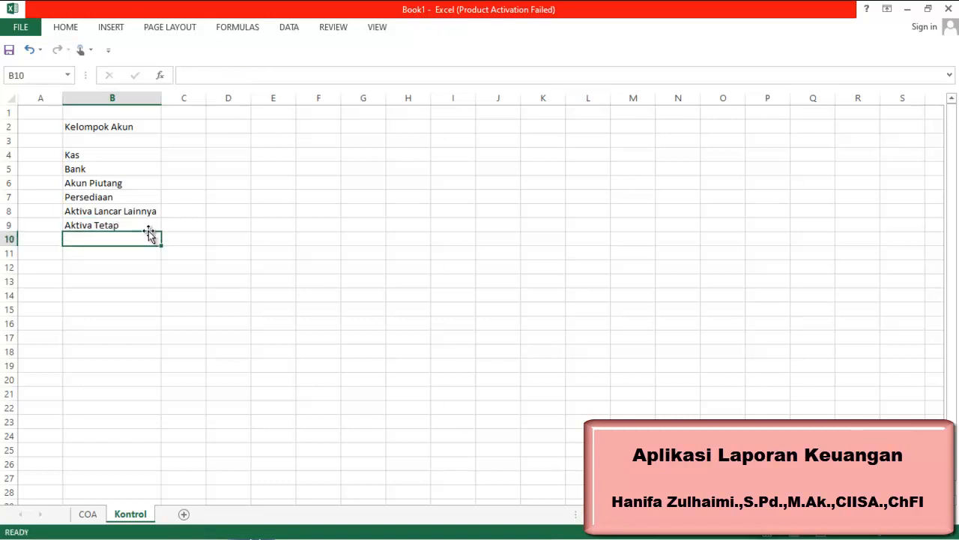
# Enter the group Akun Akumulasi Penyusutan in cell B10
pyautogui.write('Akun A')
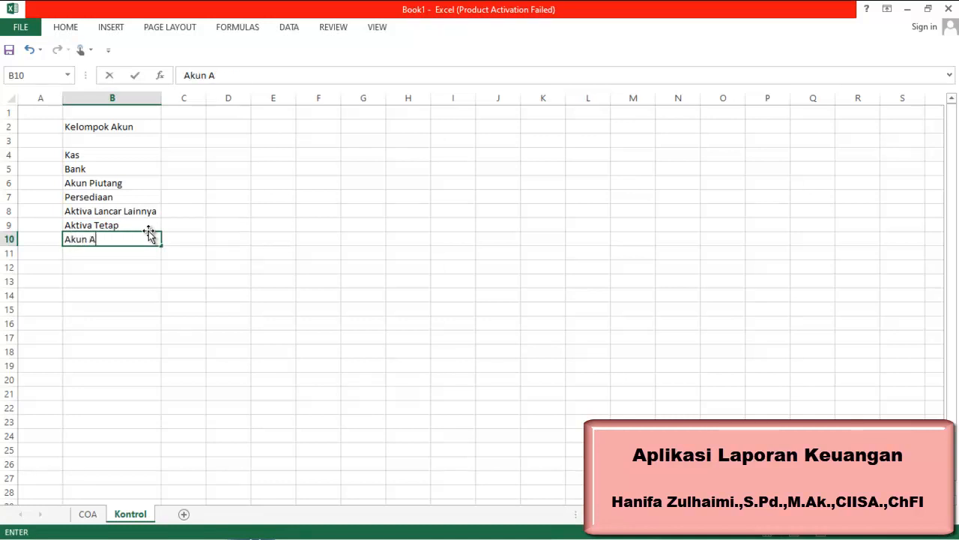
pyautogui.write('kumulasi ')
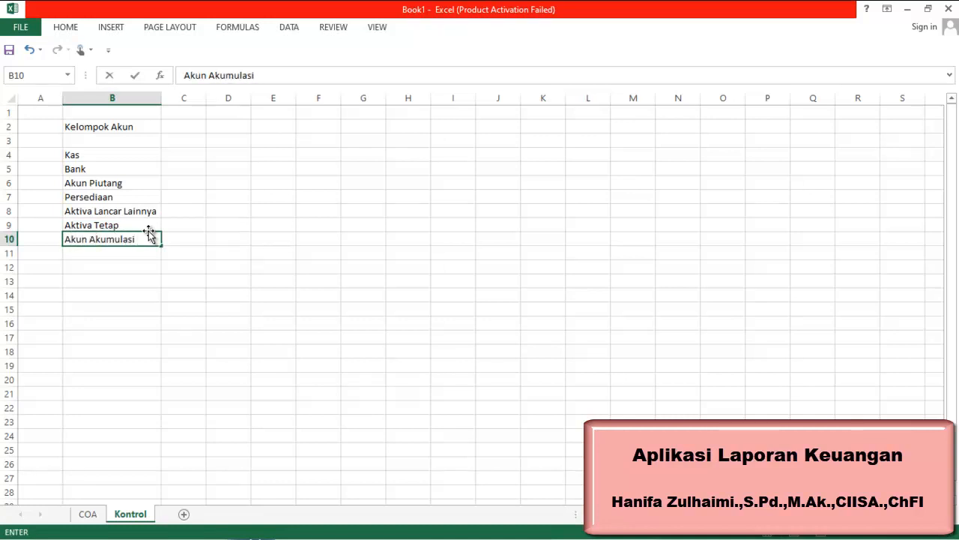
pyautogui.write('Penyusutasn')
pyautogui.press('BackSpace')
pyautogui.press('BackSpace')
pyautogui.press('BackSpace')
pyautogui.write('an')
pyautogui.press('Return')
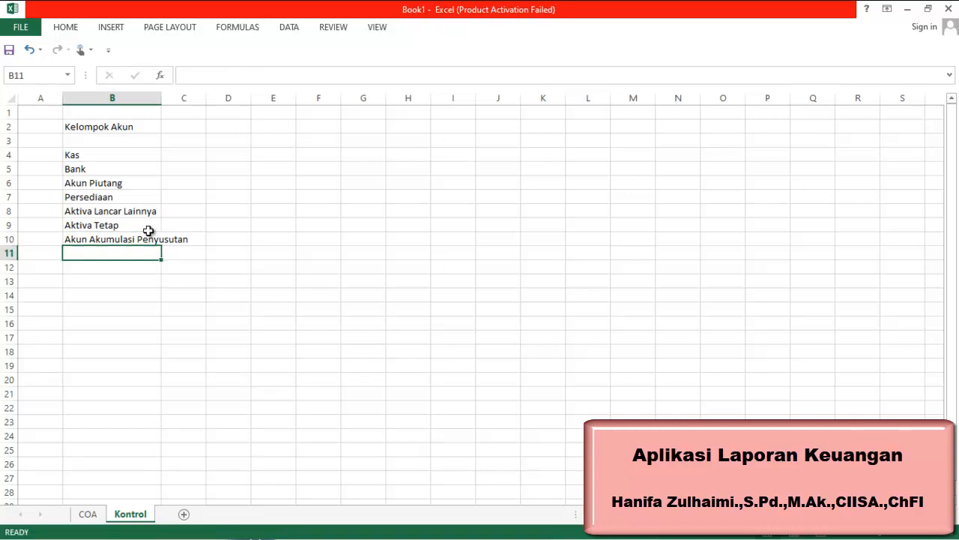
# Enter Akun Hutang in cell B11
pyautogui.write('Akun  HUtang')
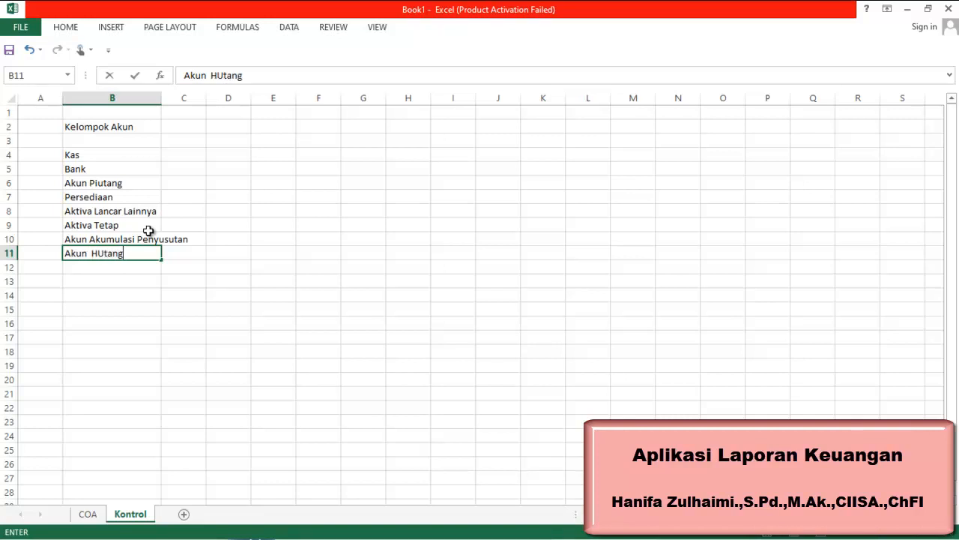
pyautogui.press('Return')
# Enter the group Hutang Jangka Panjang in cell B12
pyautogui.write('A')
pyautogui.press('BackSpace')
pyautogui.write('HUtang ')
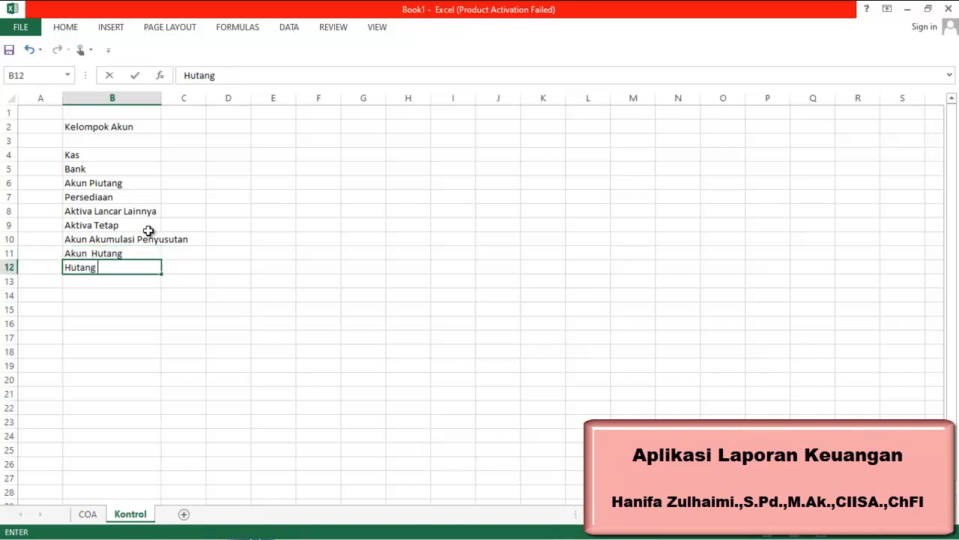
pyautogui.write('Jangka')
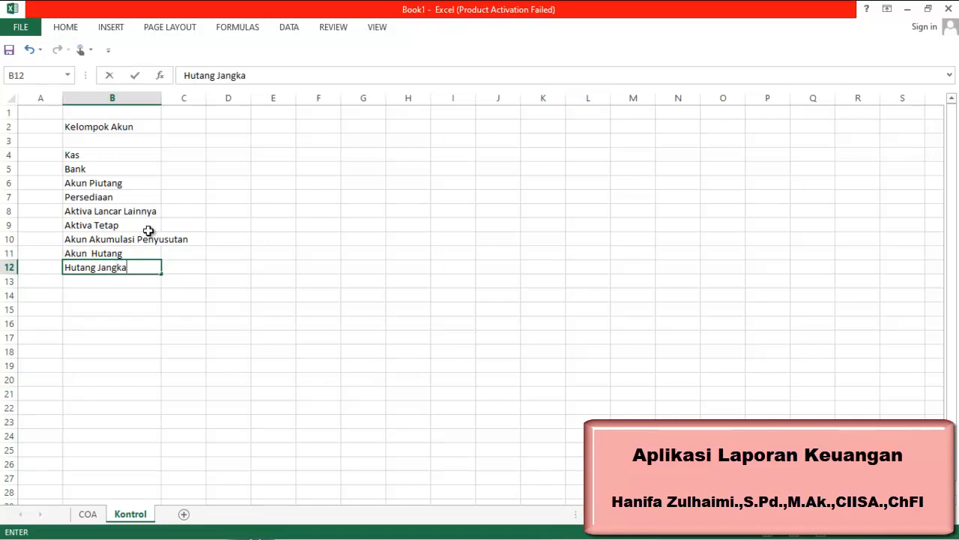
pyautogui.write(' Panjang')
pyautogui.click(133, 252)
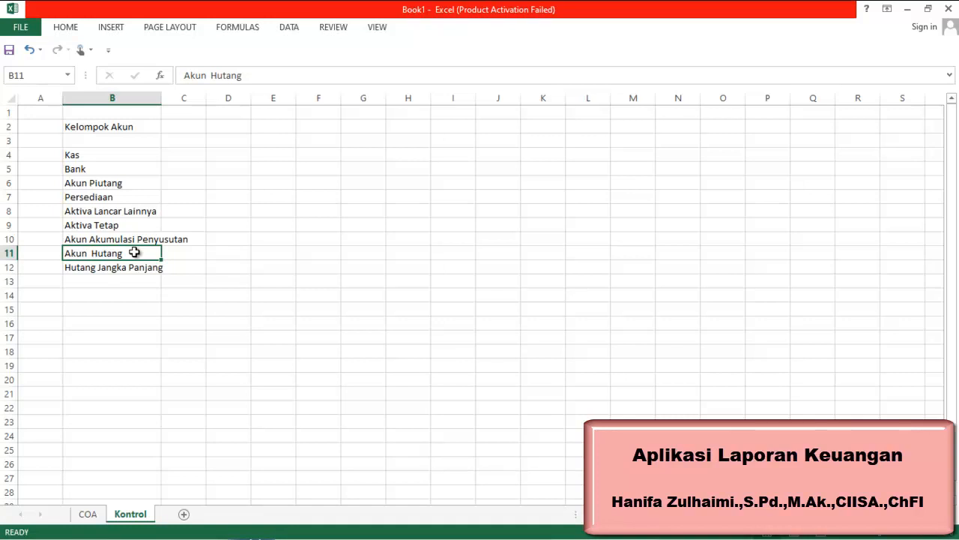
# Replace the entry in cell B11 with Hutang Jangka Pendek
pyautogui.write('Hu')
pyautogui.press('BackSpace')
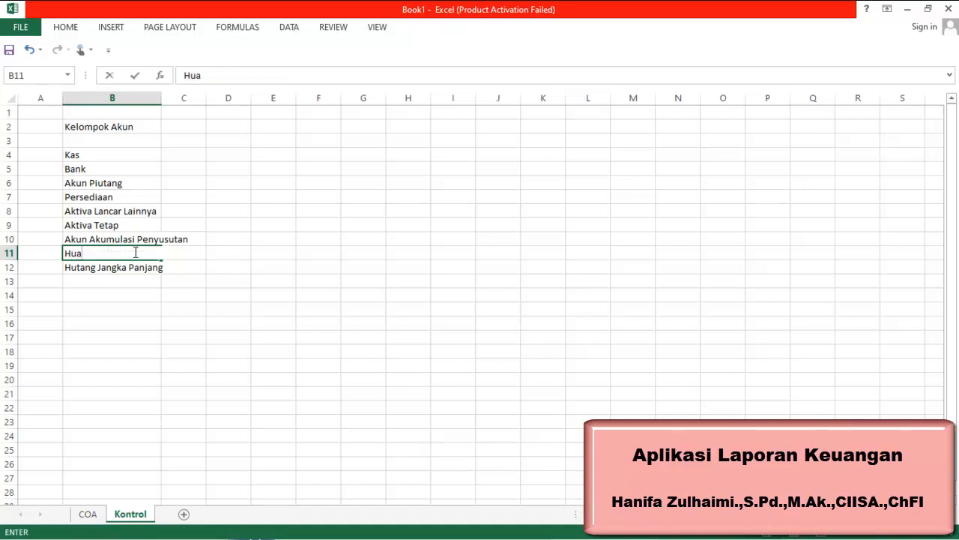
pyautogui.write('tang Jan')
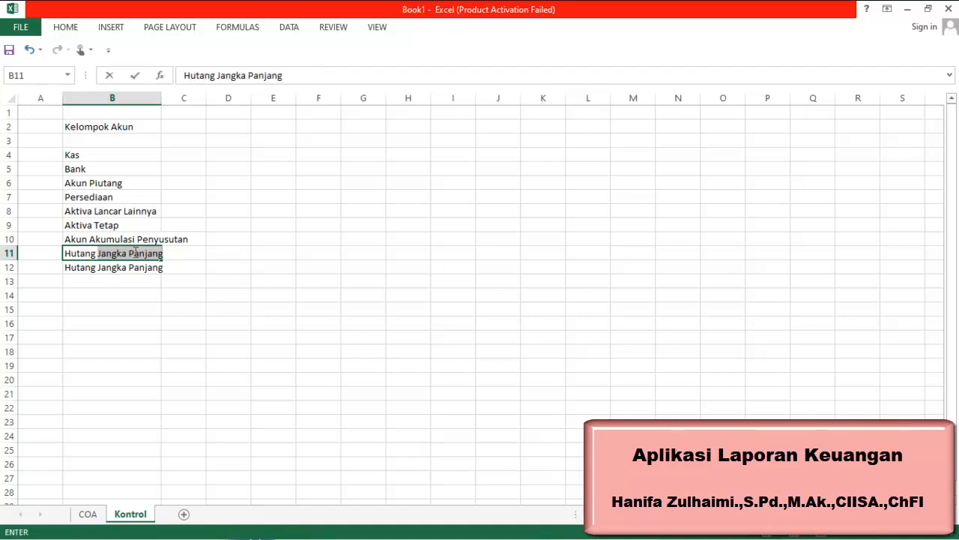
pyautogui.write('gka Pen')
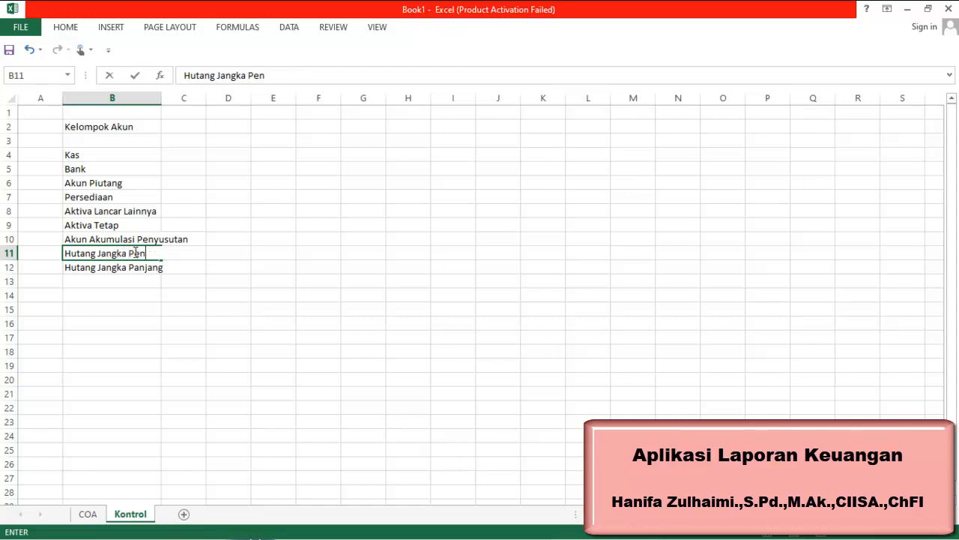
pyautogui.write('dek')
pyautogui.press('Return')
pyautogui.press('Return')
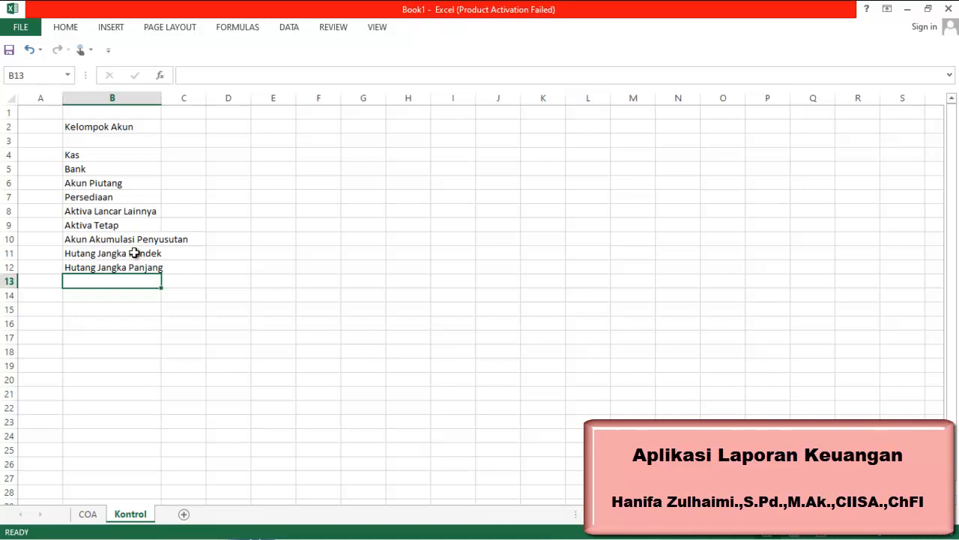
# Enter the group Hutang Jangka Pendek lainnya in cell B13
pyautogui.write('Hutang ')
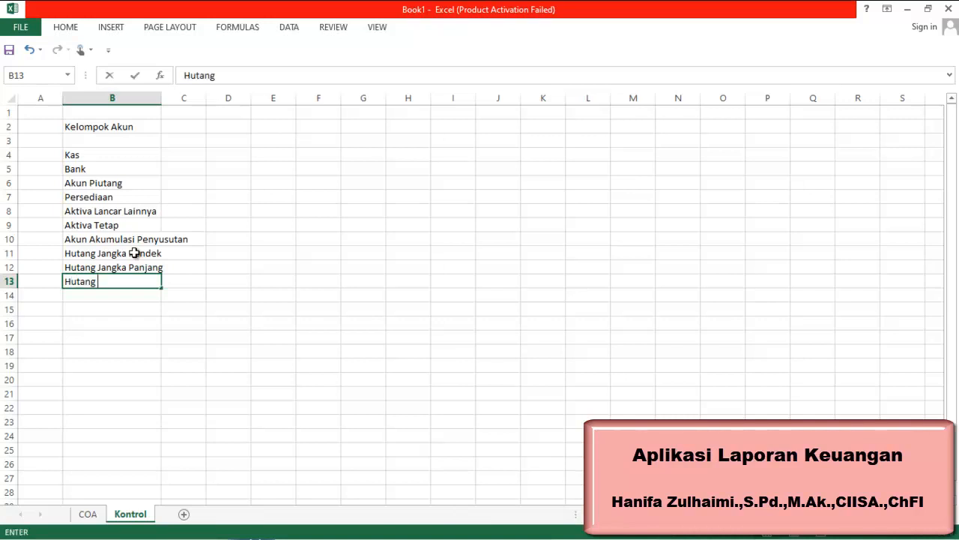
pyautogui.write('J')
pyautogui.press('BackSpace')
pyautogui.write('Jangka Pendek')
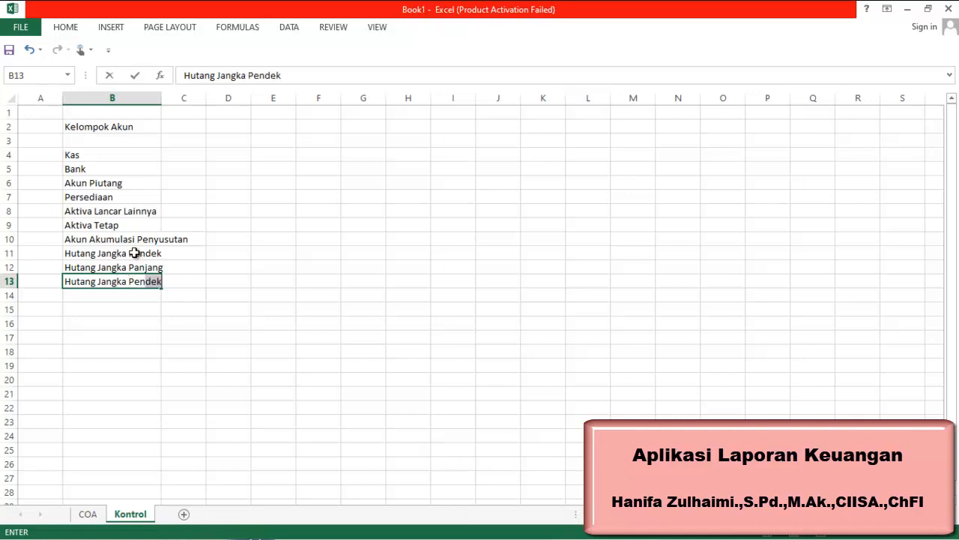
pyautogui.write(' linnya')
pyautogui.press('BackSpace')
pyautogui.press('BackSpace')
pyautogui.press('BackSpace')
pyautogui.press('BackSpace')
pyautogui.press('BackSpace')
pyautogui.write('ainnya')
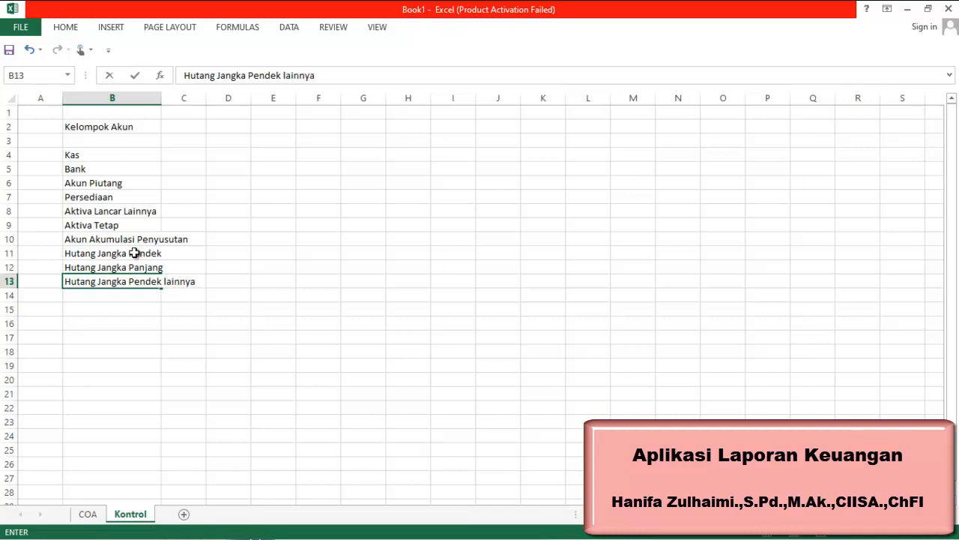
pyautogui.press('Return')
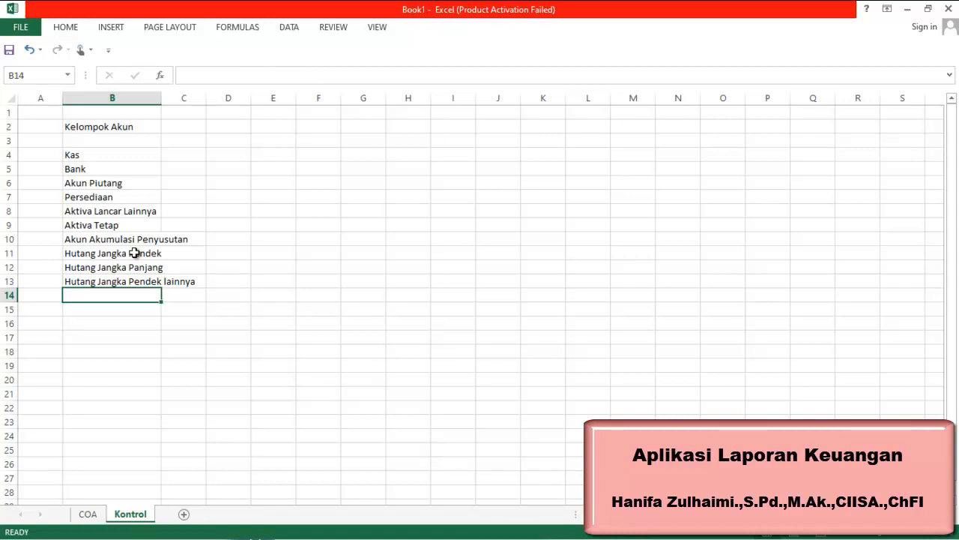
# Enter the group Modal in cell B14
pyautogui.click(701, 529)
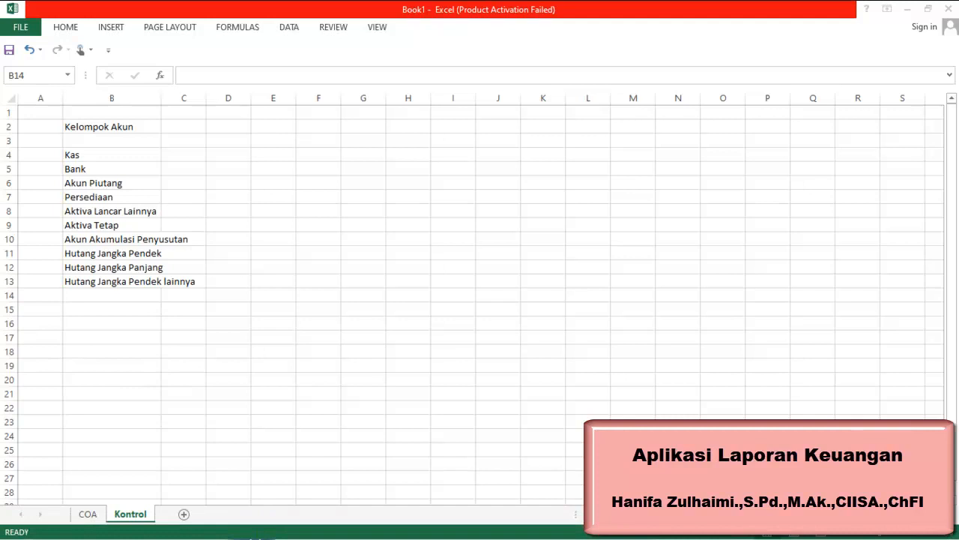
pyautogui.click(445, 530)
pyautogui.write('mod')
pyautogui.press('BackSpace')
pyautogui.press('BackSpace')
pyautogui.press('BackSpace')
pyautogui.write('MOdal')
pyautogui.press('Return')
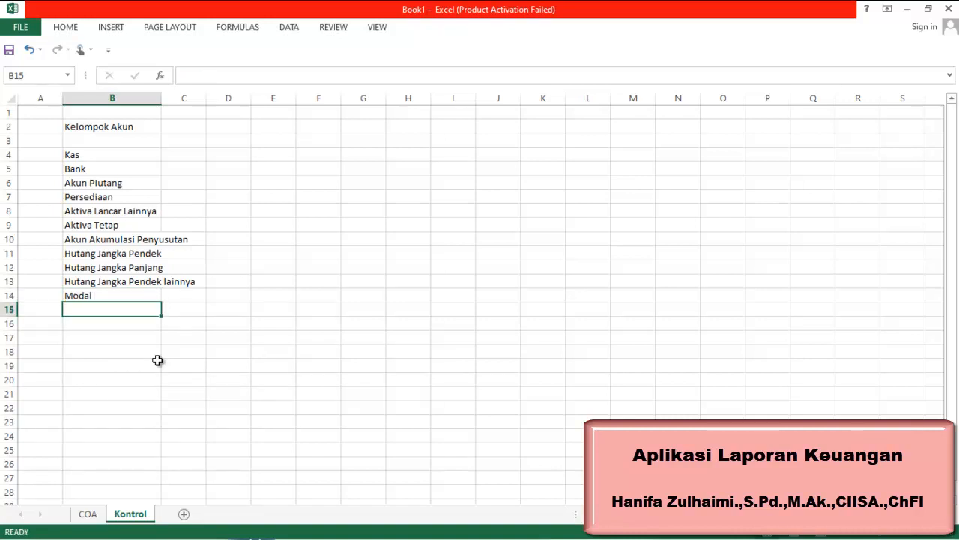
# Enter the groups Pendapatan in cell B15 and HPP in cell B16
pyautogui.write('Pendapatan')
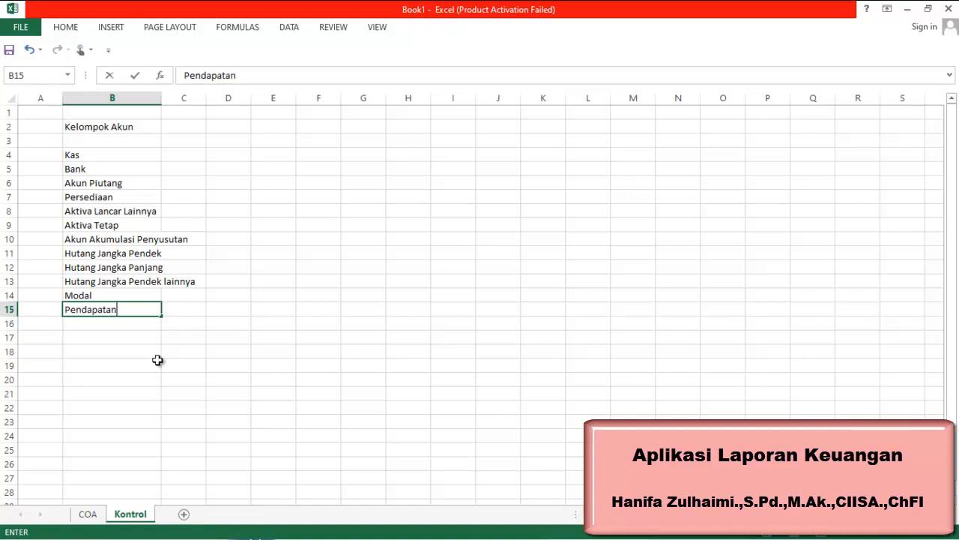
pyautogui.press('Return')
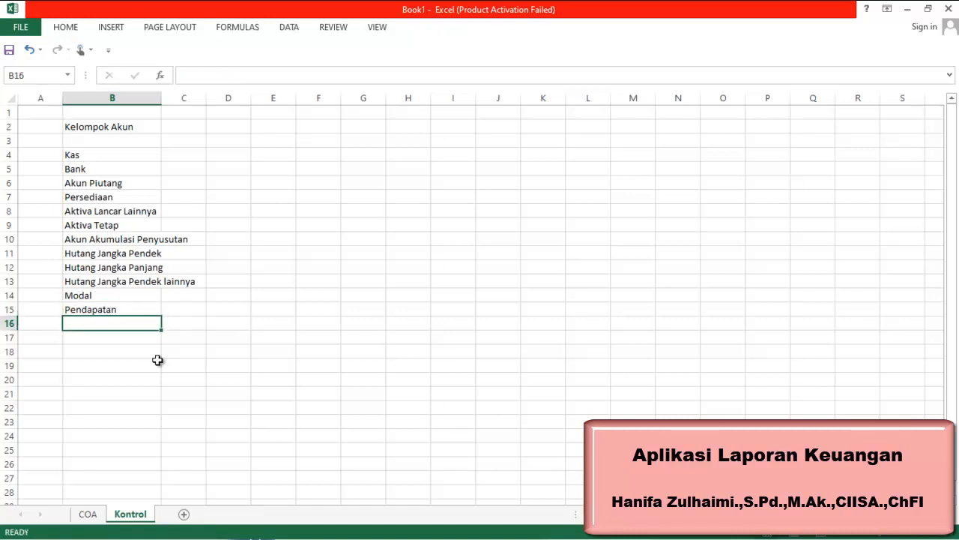
pyautogui.write('HPP')
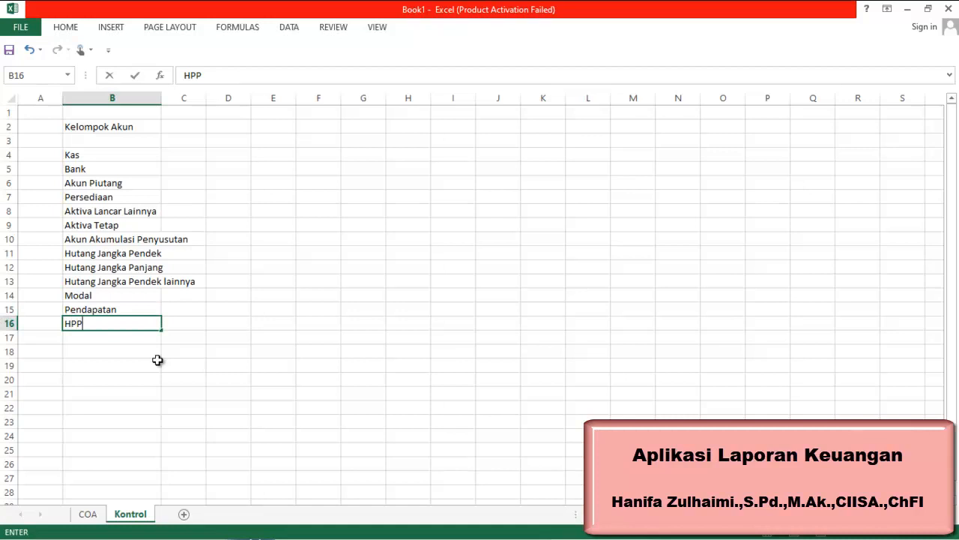
pyautogui.press('Return')
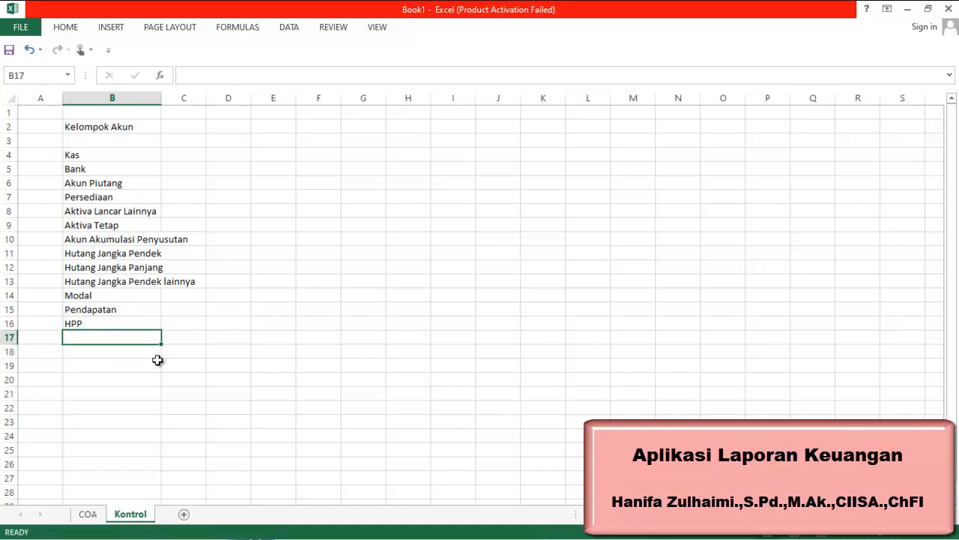
# Enter the group Pendapatan Lain-lain in cell B17
pyautogui.write('Pendapatan ')
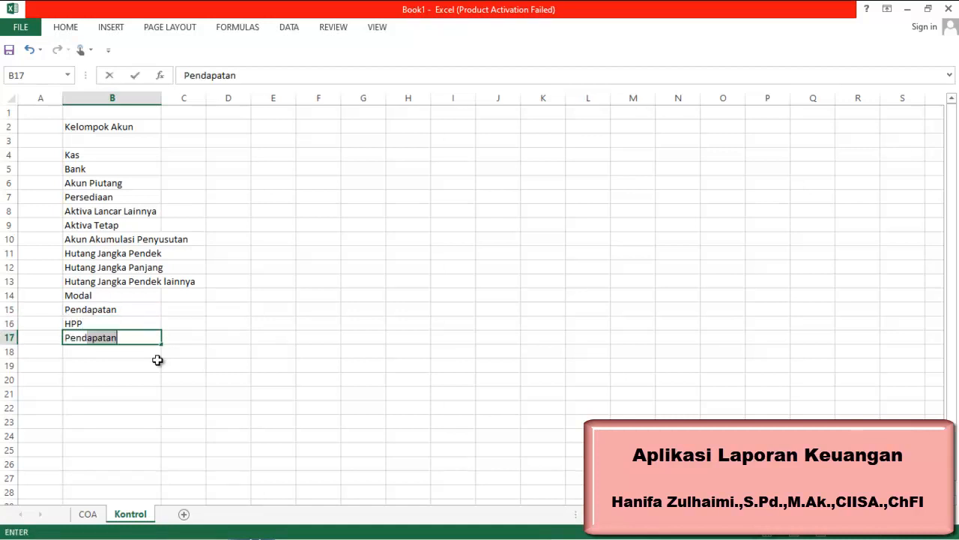
pyautogui.write('Lai')
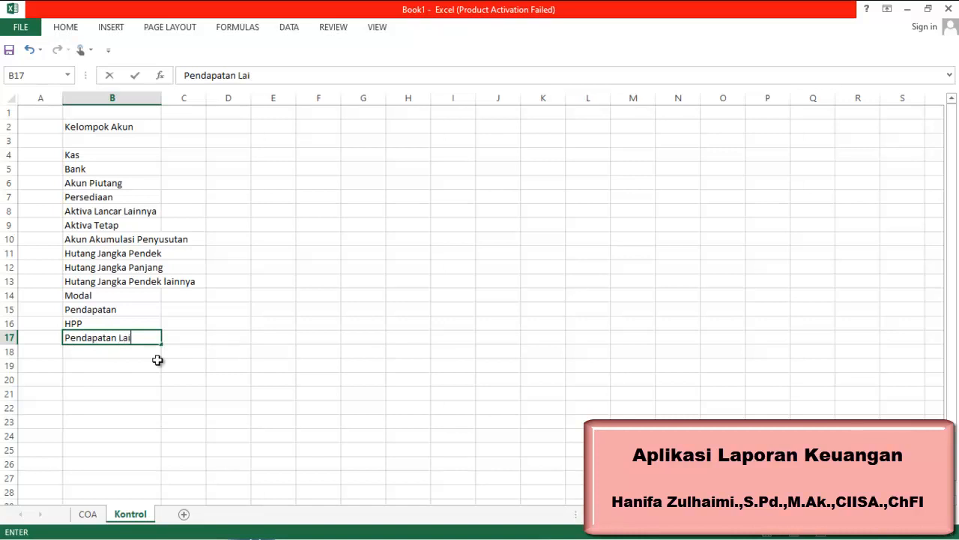
pyautogui.write('n-lain')
pyautogui.press('Return')
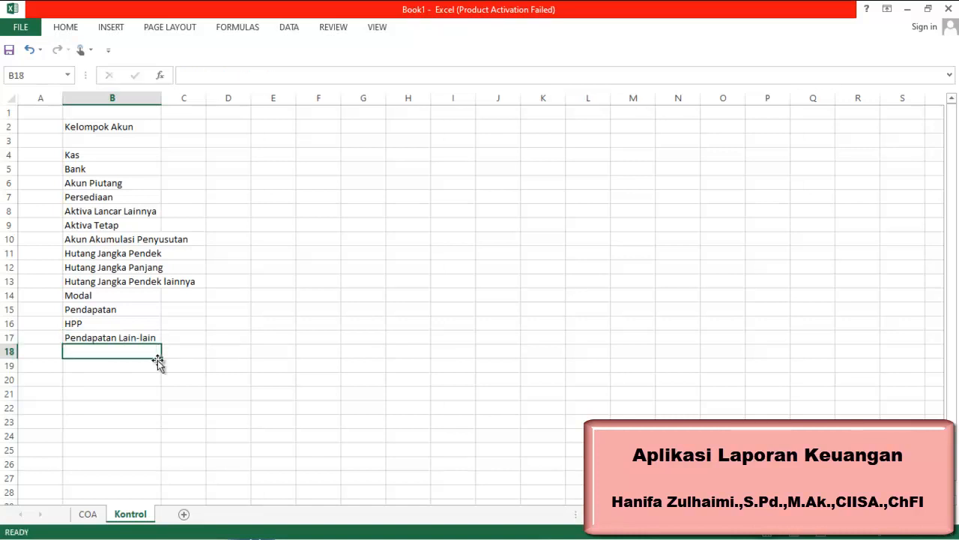
# Enter the groups Beban in cell B18 and Beban Lain-Lain in cell B19
pyautogui.write('Beban')
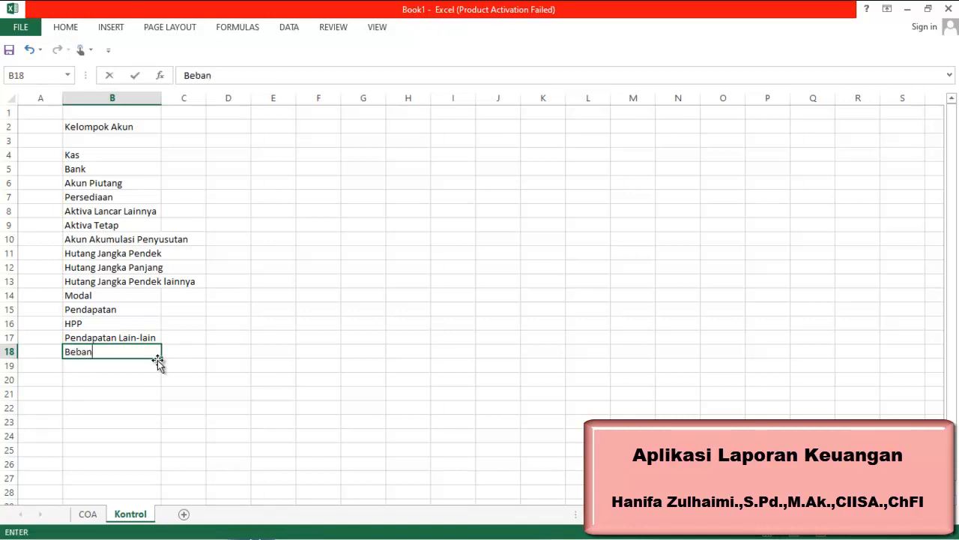
pyautogui.press('Return')
pyautogui.write('Beban')
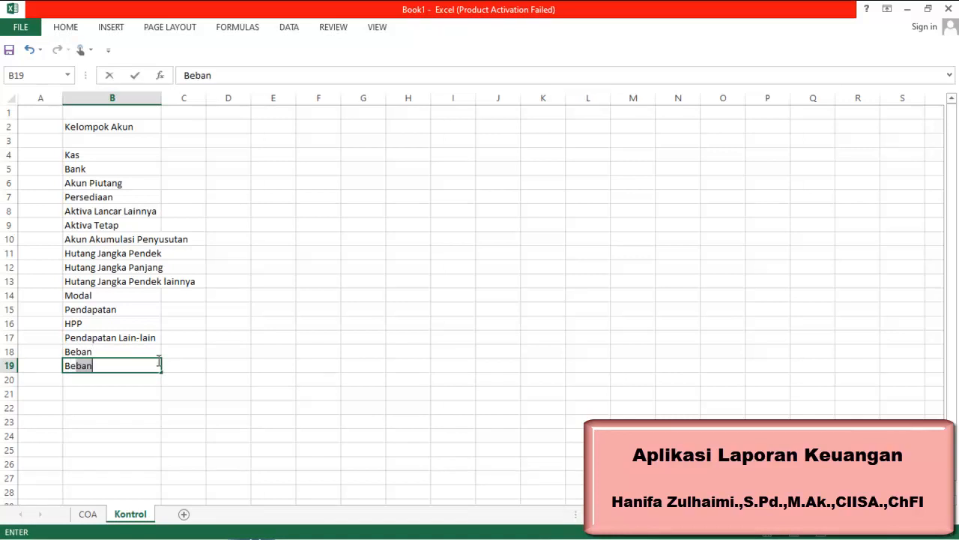
pyautogui.write(' Lain-Ll')
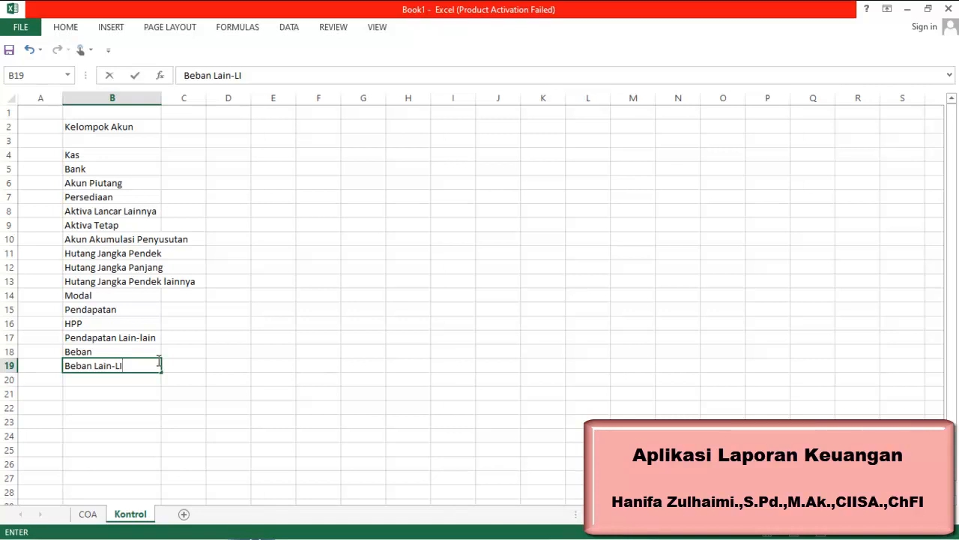
pyautogui.press('BackSpace')
pyautogui.write('ain')
# Autofit column B to fit the longest account group name
pyautogui.click(158, 99)
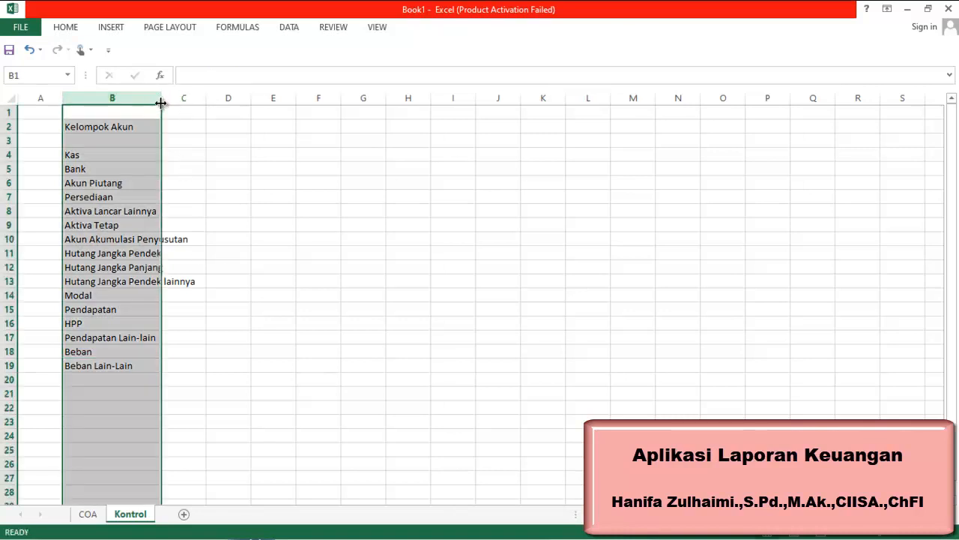
pyautogui.doubleClick(160, 98)
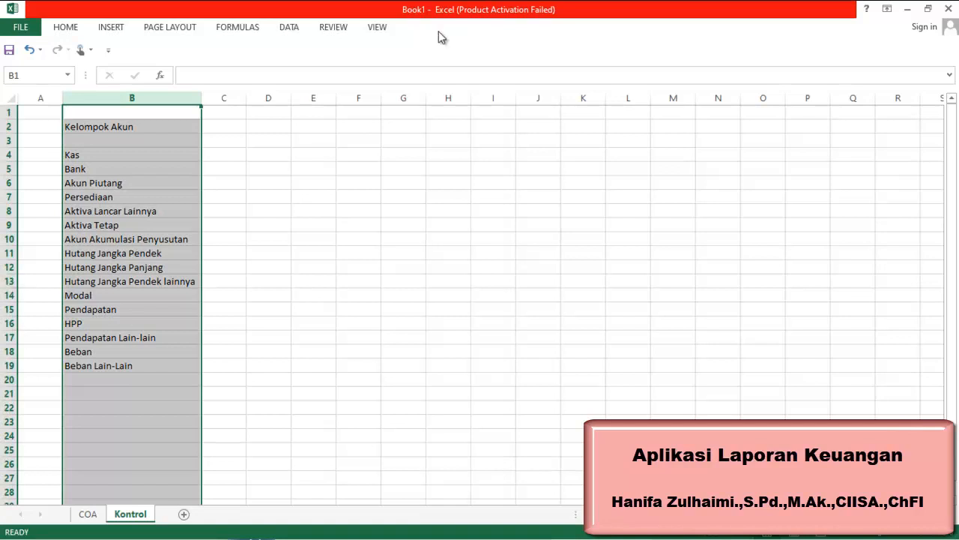
# Enter the heading Saldo Normal in cell C2 and autofit column C to fit it
pyautogui.click(219, 128)
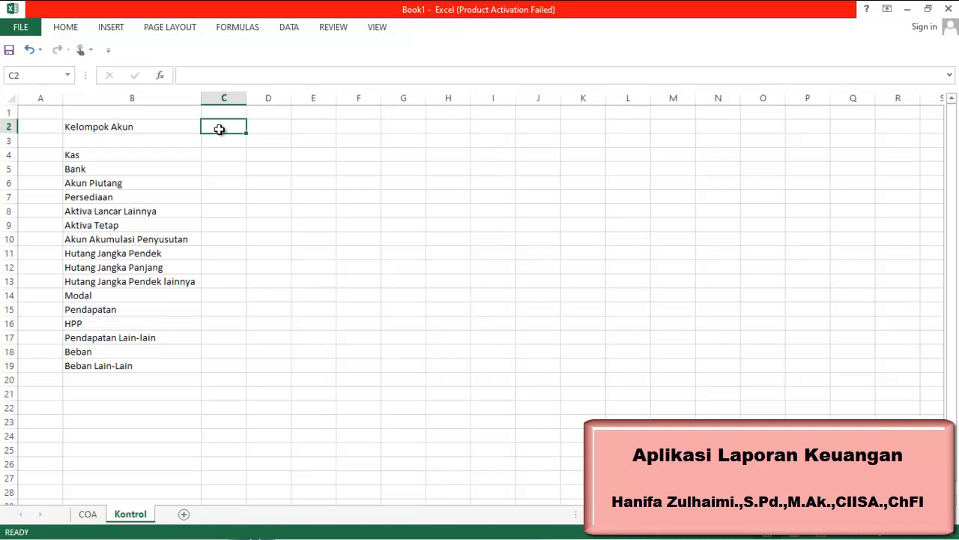
pyautogui.write('Saldo')
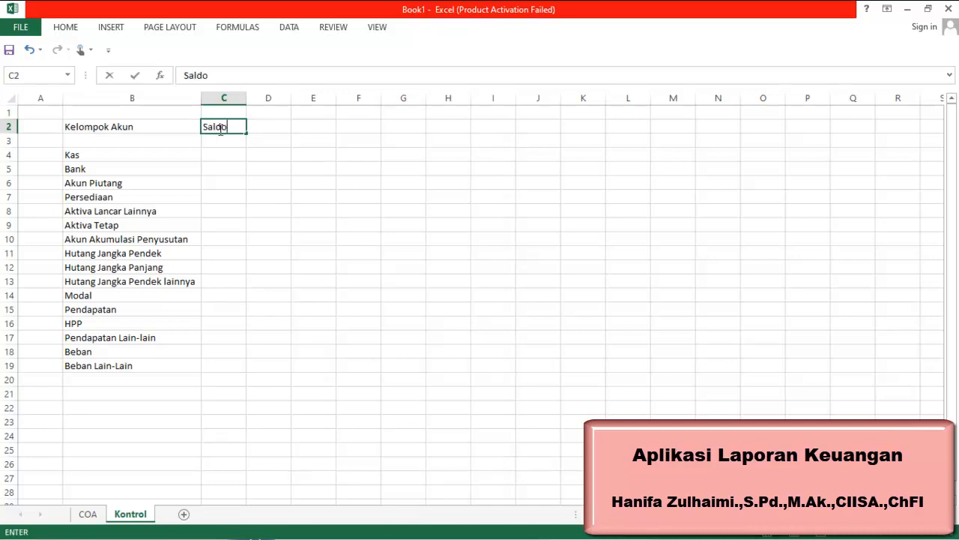
pyautogui.write(' Normal')
pyautogui.press('Tab')
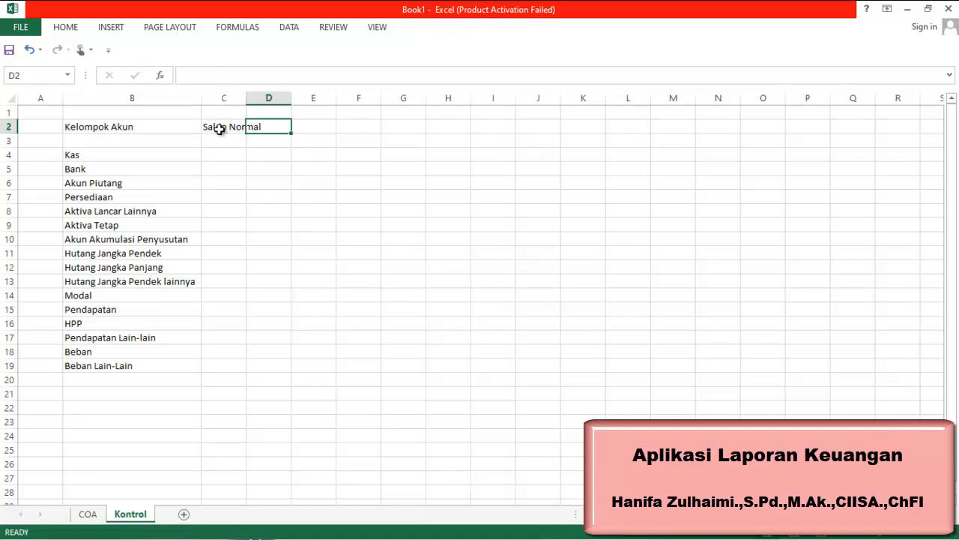
pyautogui.doubleClick(247, 95)
# Enter the heading Posisi in cell D2
pyautogui.write('Posisi')
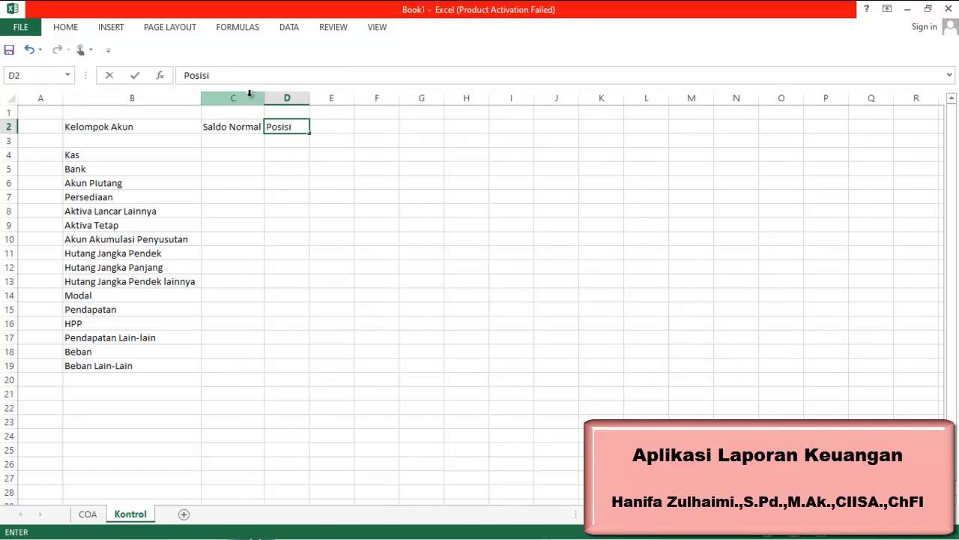
pyautogui.click(304, 155)
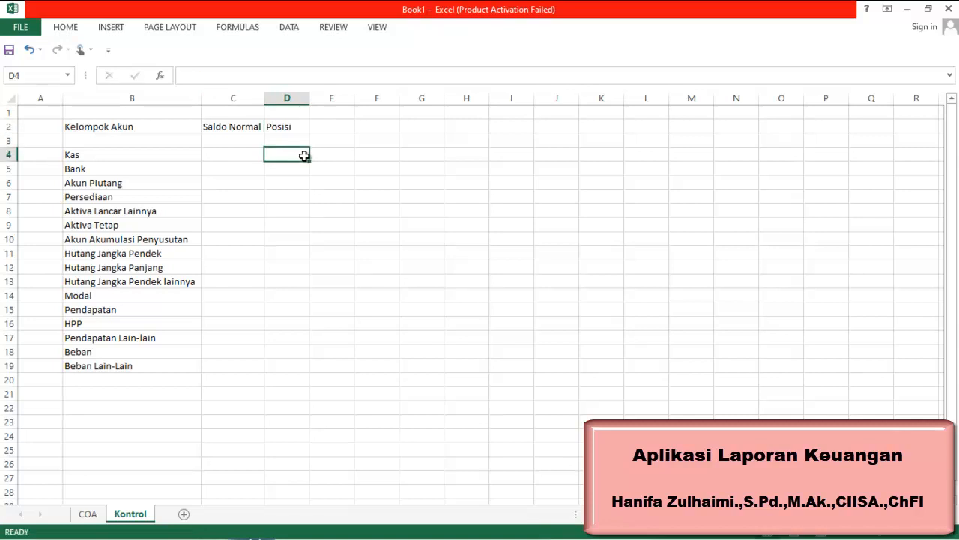
# Enter Db as Saldo Normal in cell C4 and fill it down to C9
pyautogui.click(257, 154)
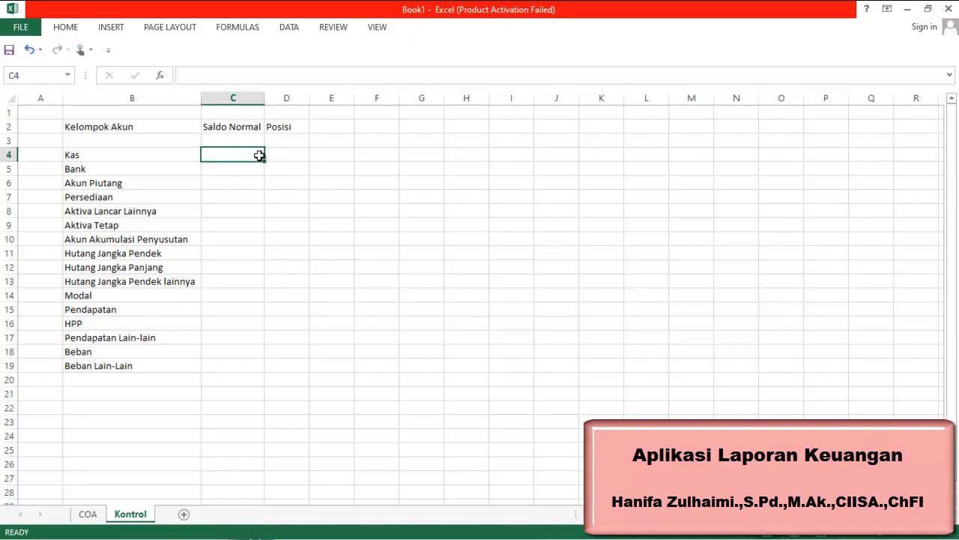
pyautogui.write('Db')
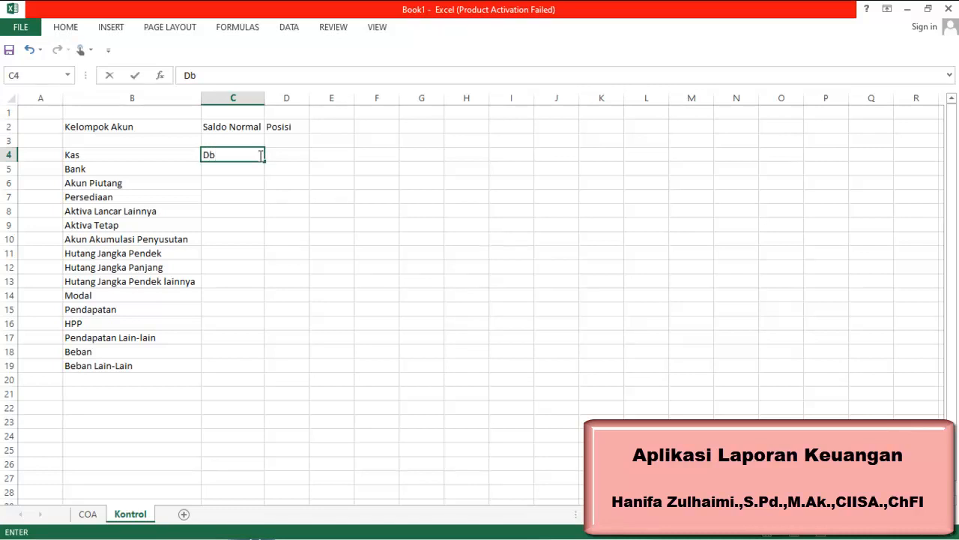
pyautogui.press('Return')
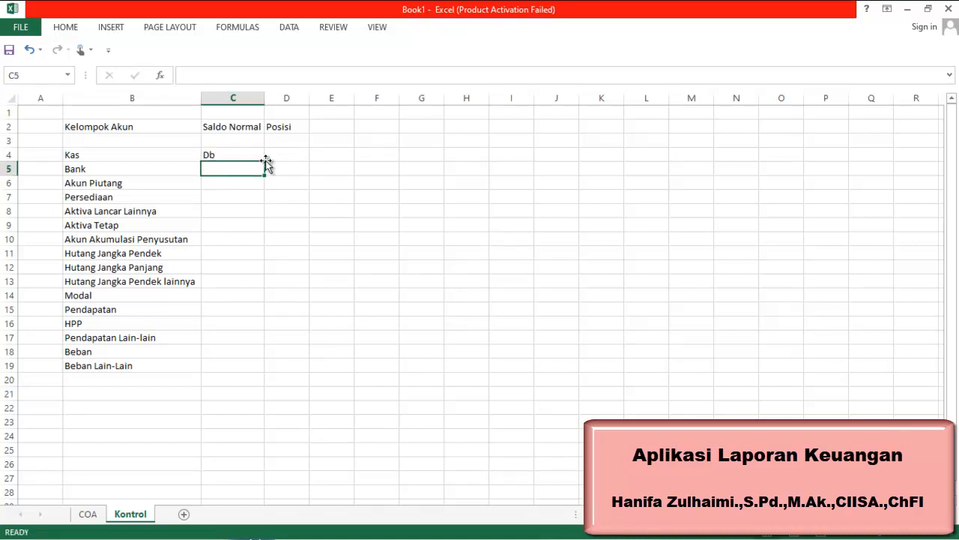
pyautogui.click(262, 157)
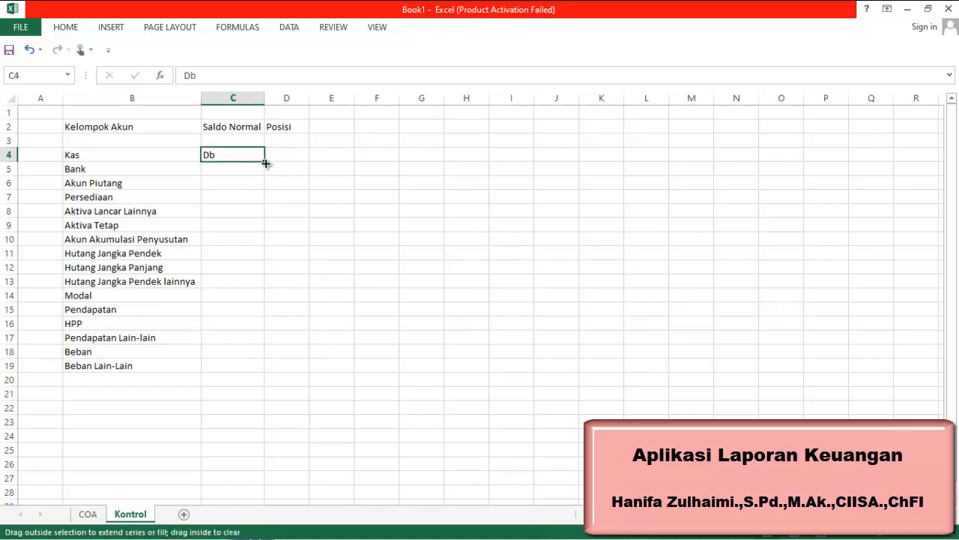
pyautogui.moveTo(265, 162); pyautogui.dragTo(260, 227)
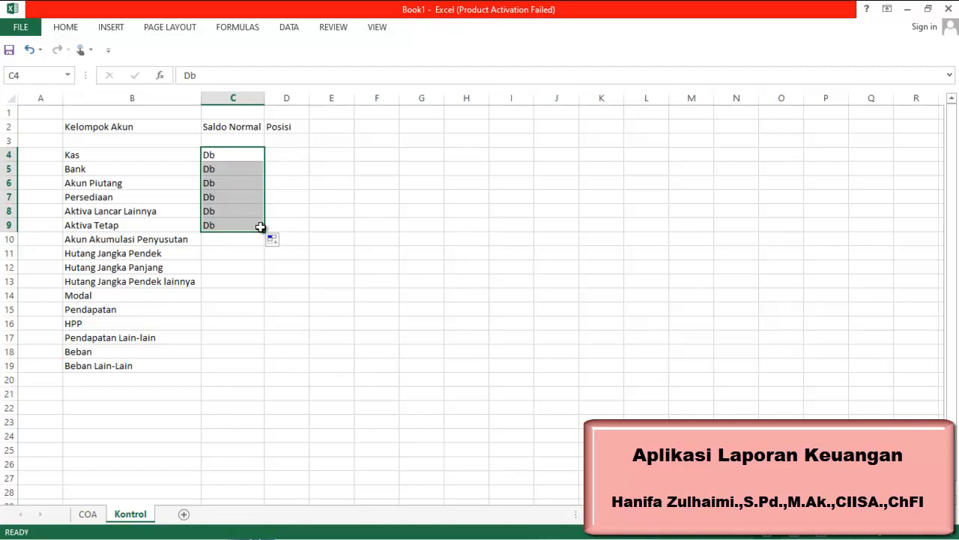
# Enter Kr in cell C10 and fill it down to C15
pyautogui.moveTo(675, 538)
pyautogui.click(231, 237)
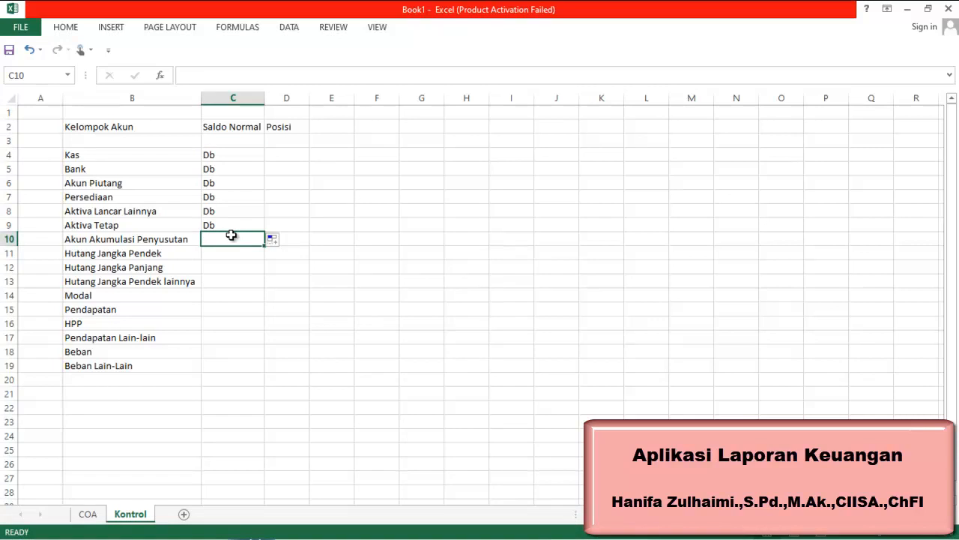
pyautogui.write('Kr')
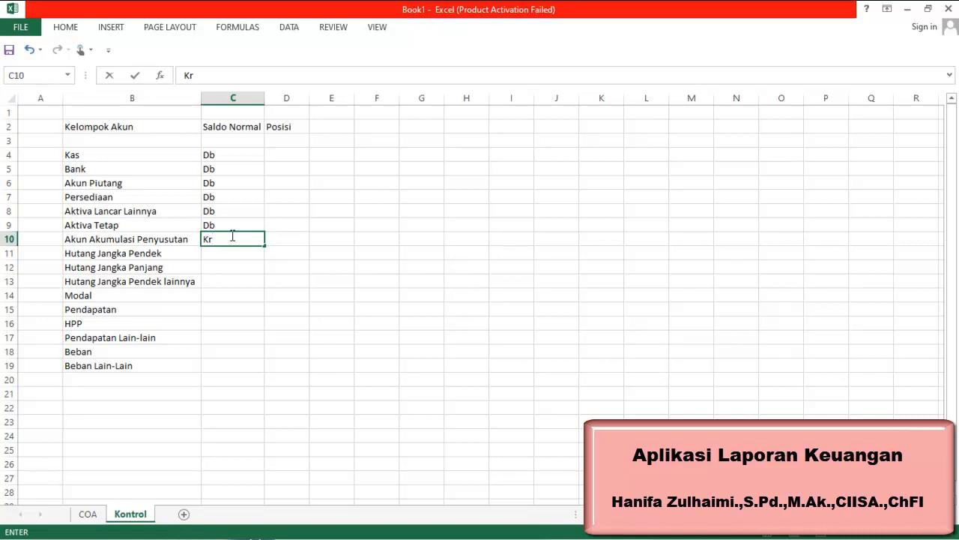
pyautogui.click(248, 263)
pyautogui.click(248, 241)
pyautogui.moveTo(265, 247); pyautogui.dragTo(247, 298)
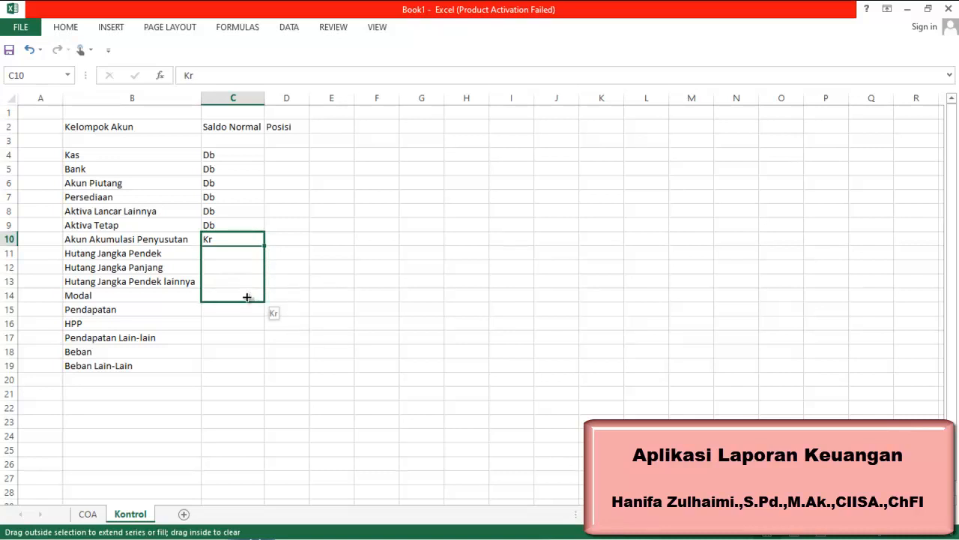
pyautogui.moveTo(247, 298); pyautogui.dragTo(240, 314)
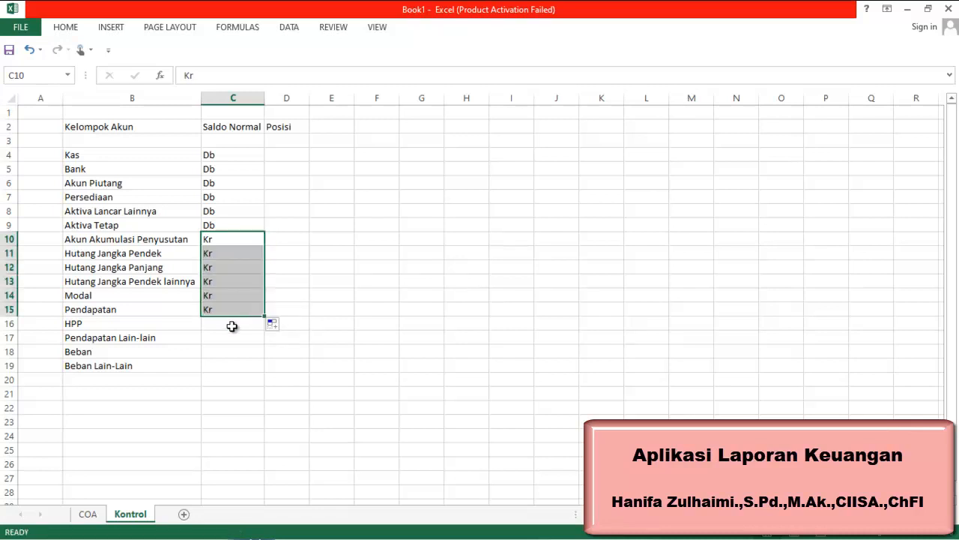
# Enter Db in C16, Kr in C17, and Db in C18 and C19
pyautogui.click(229, 324)
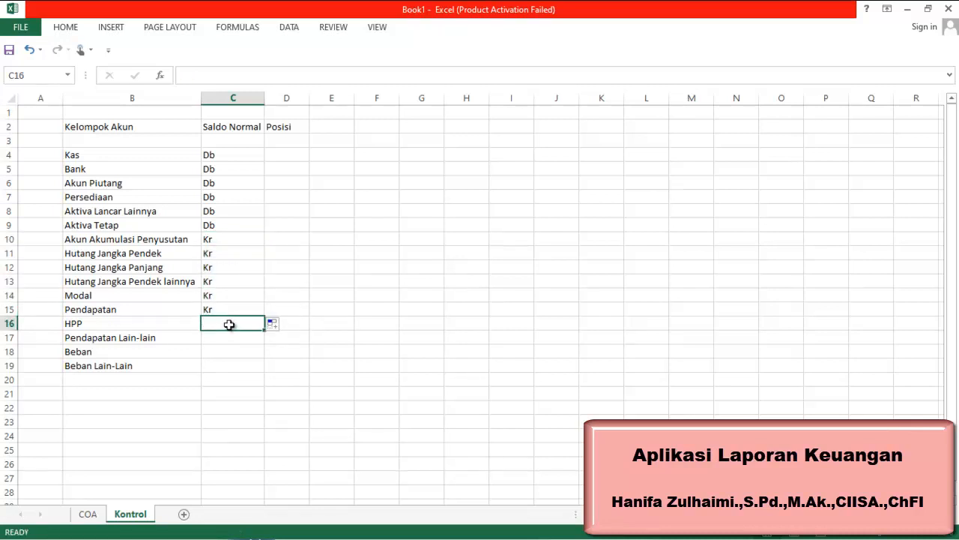
pyautogui.write('Db')
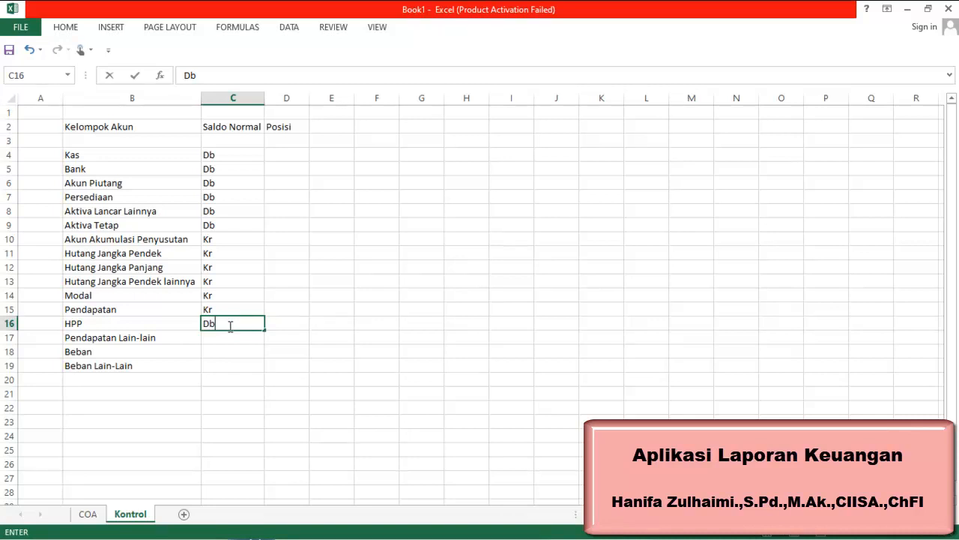
pyautogui.click(225, 343)
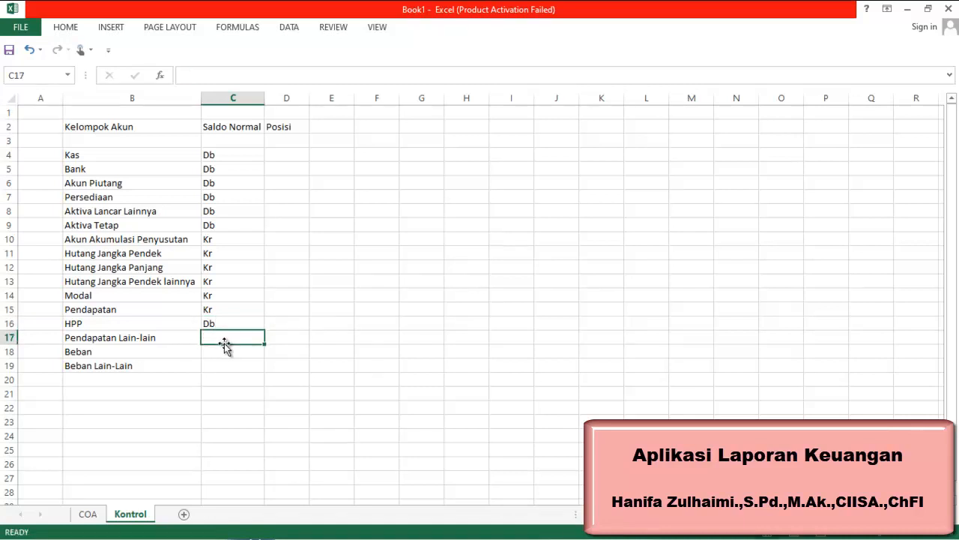
pyautogui.write('Kr')
pyautogui.press('Return')
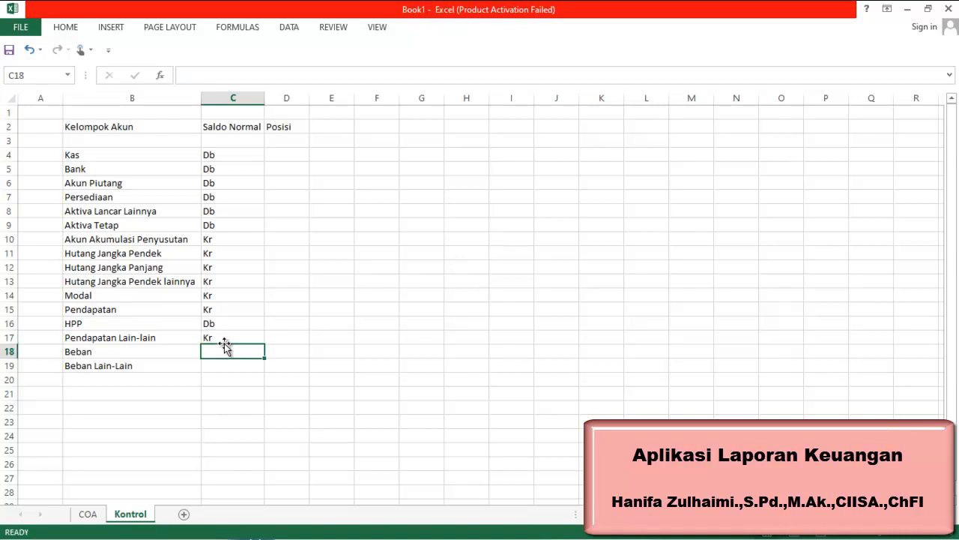
pyautogui.write('Db')
pyautogui.press('Return')
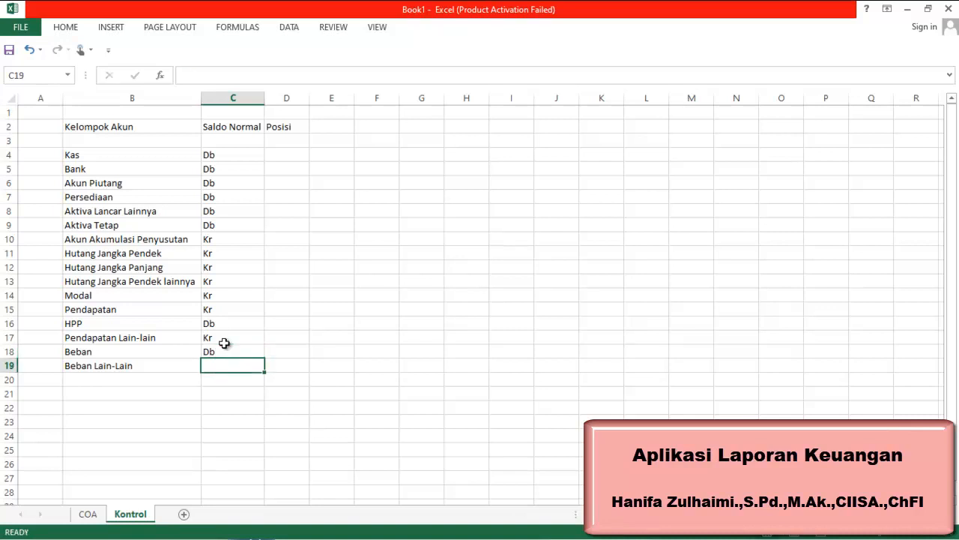
pyautogui.write('Db')
pyautogui.press('Return')
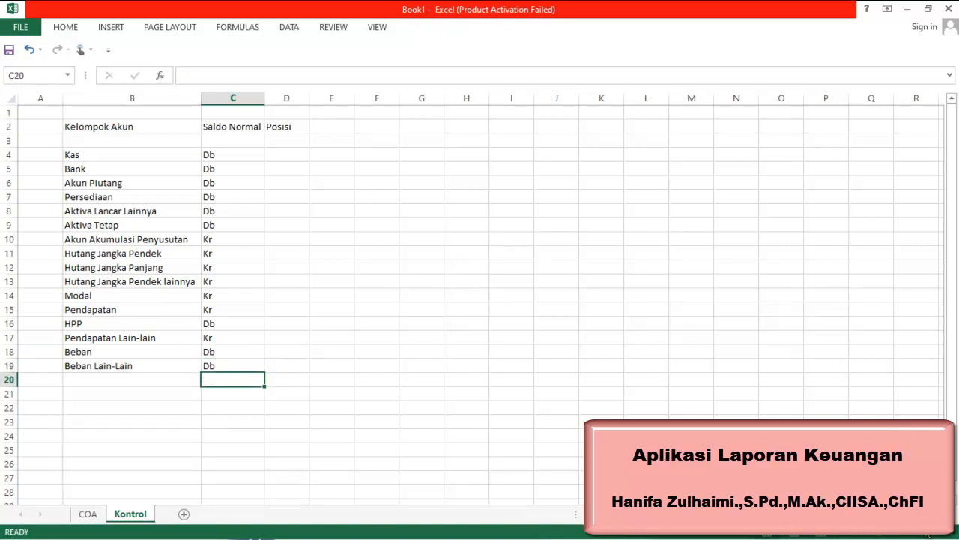
# Enter Neraca in cell D4 and try to fill it down column D
pyautogui.click(683, 529)
pyautogui.click(294, 155)
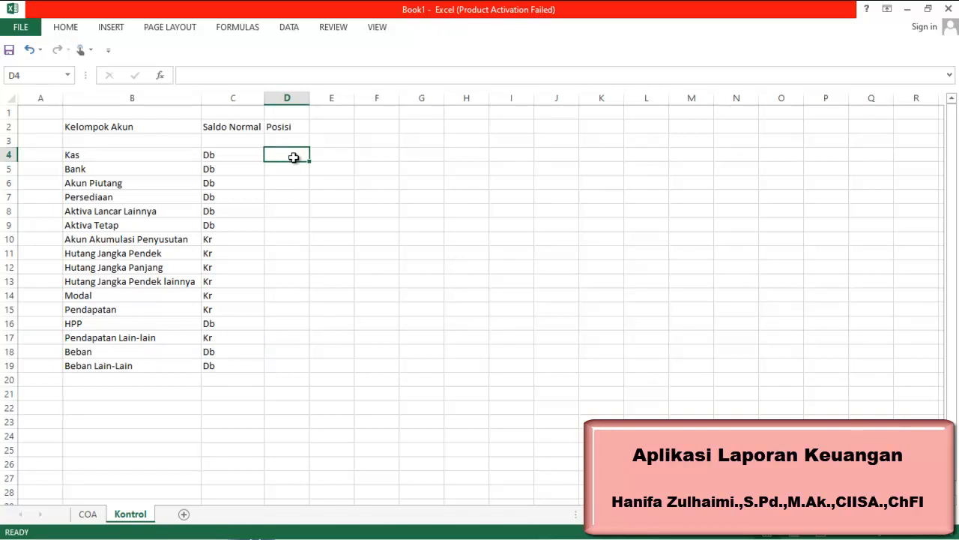
pyautogui.write('Neraca')
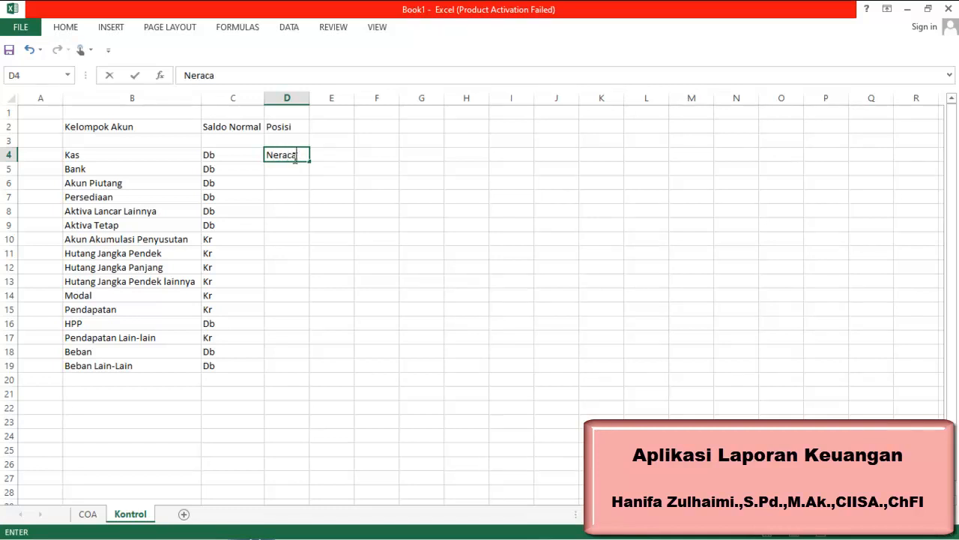
pyautogui.press('Return')
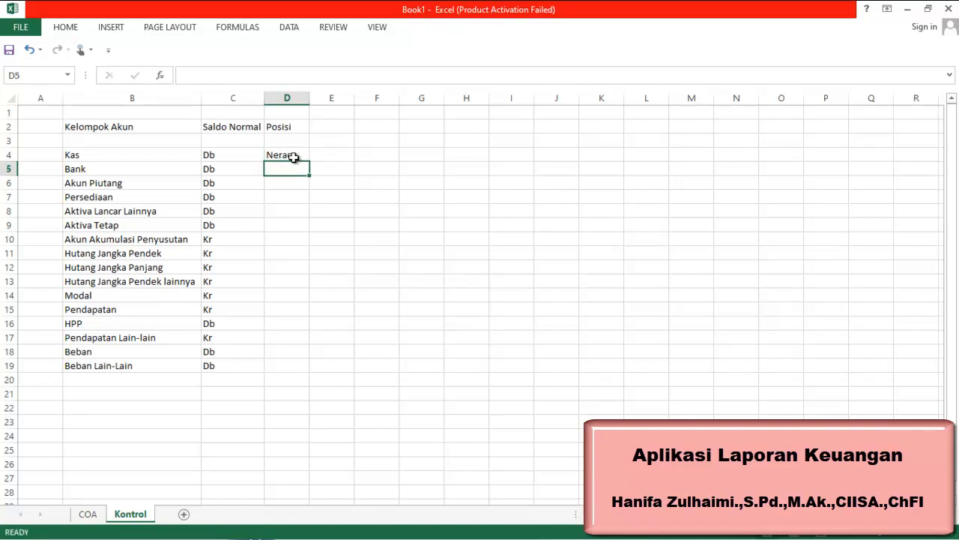
pyautogui.click(294, 156)
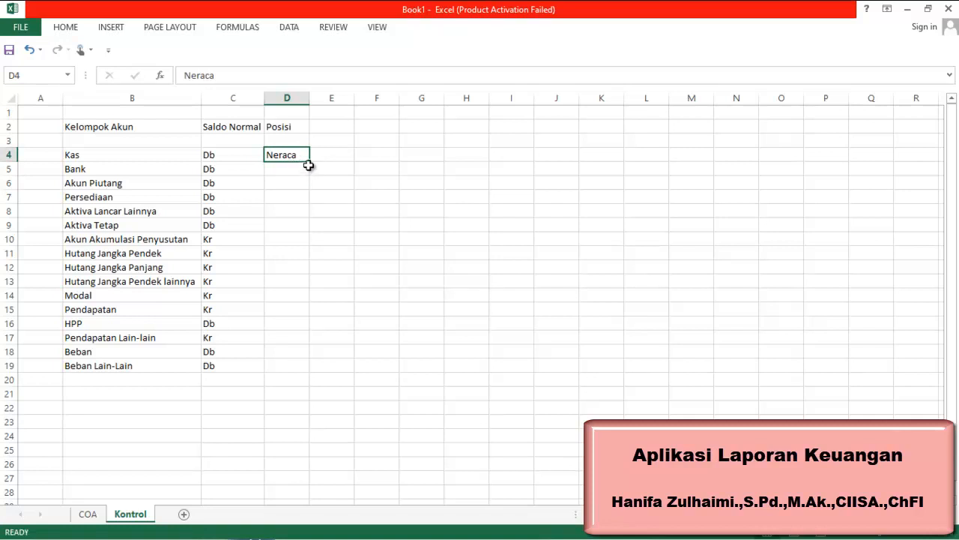
pyautogui.moveTo(309, 161)
pyautogui.mouseDown()
pyautogui.moveTo(315, 253)
pyautogui.moveTo(293, 170)
pyautogui.moveTo(302, 154)
pyautogui.mouseUp()
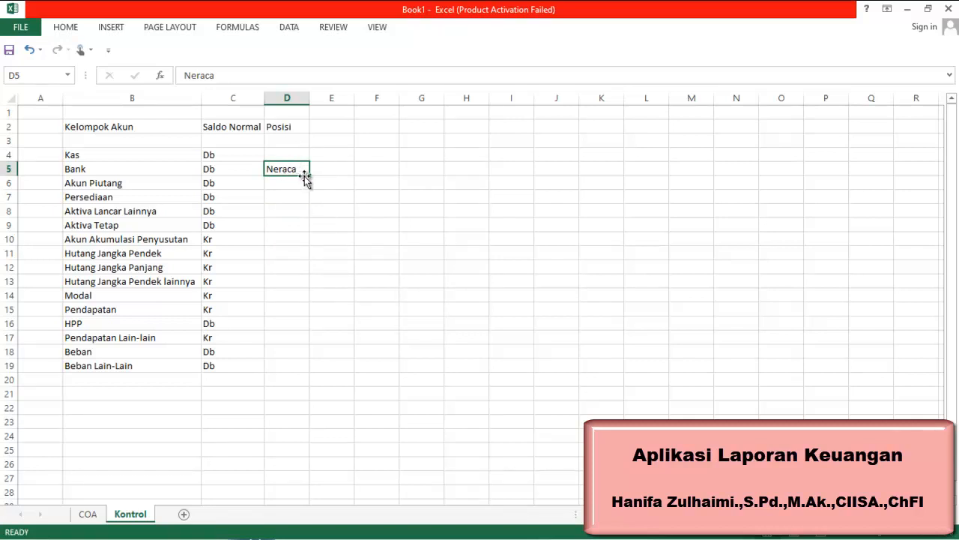
pyautogui.moveTo(310, 174)
pyautogui.mouseDown()
pyautogui.moveTo(308, 154)
pyautogui.moveTo(307, 171)
pyautogui.mouseUp()
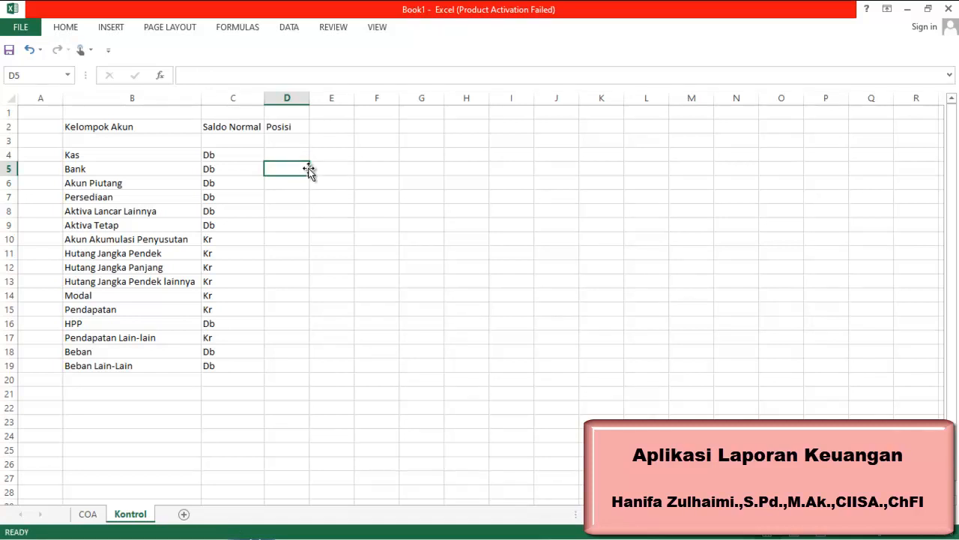
# Enter Neraca as Posisi in cell D4 and fill it down to D14
pyautogui.click(300, 155)
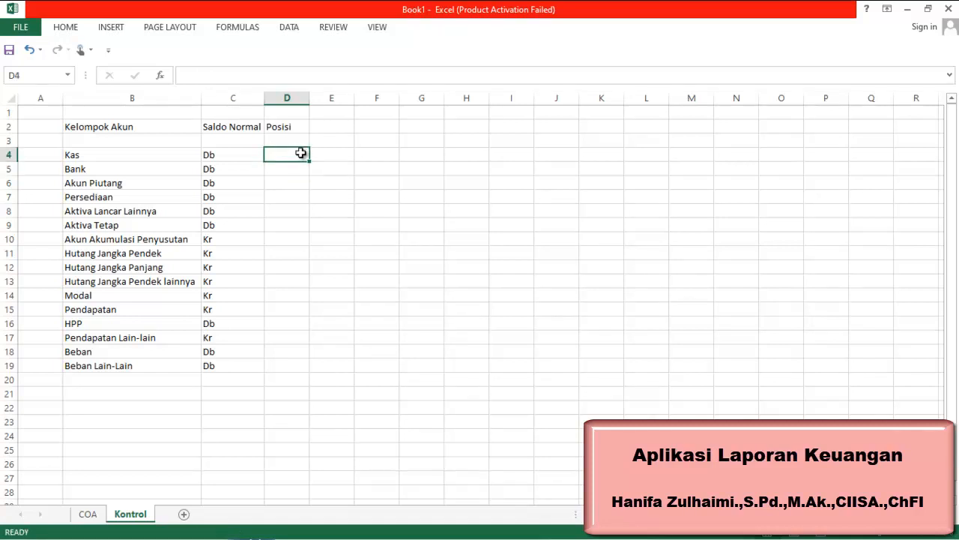
pyautogui.write('Neraca')
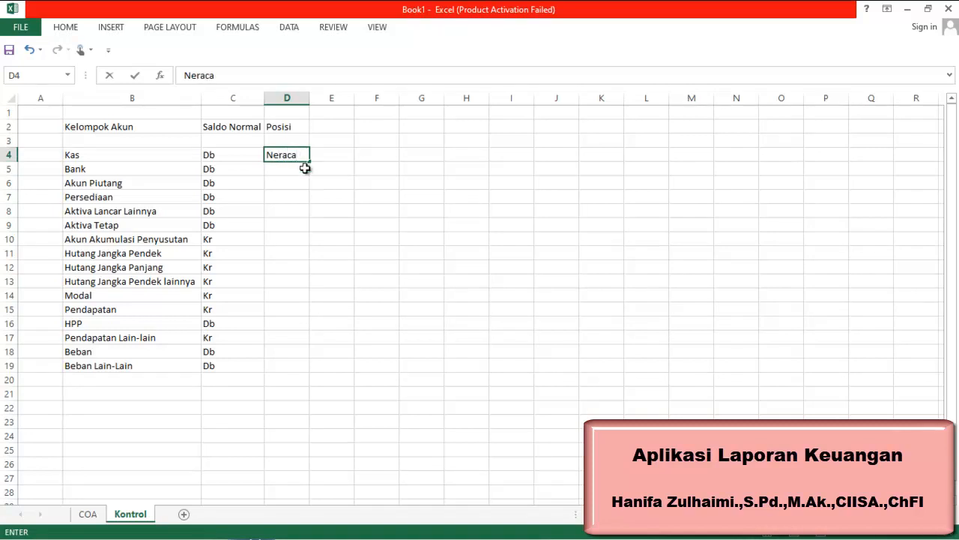
pyautogui.press('Return')
pyautogui.click(302, 154)
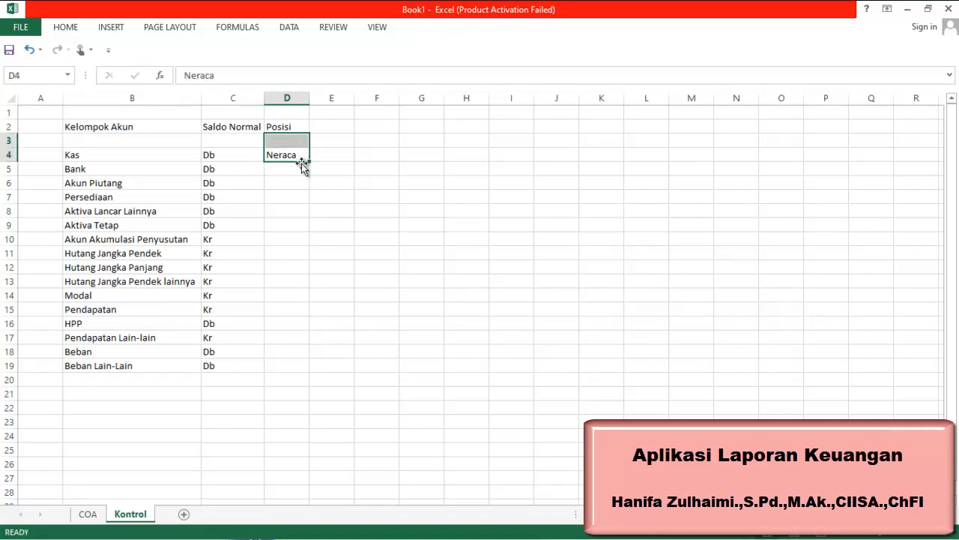
pyautogui.moveTo(308, 161); pyautogui.dragTo(287, 298)
# Enter Laba/Rugi in cell D15 and copy it into D16 through D19
pyautogui.click(287, 308)
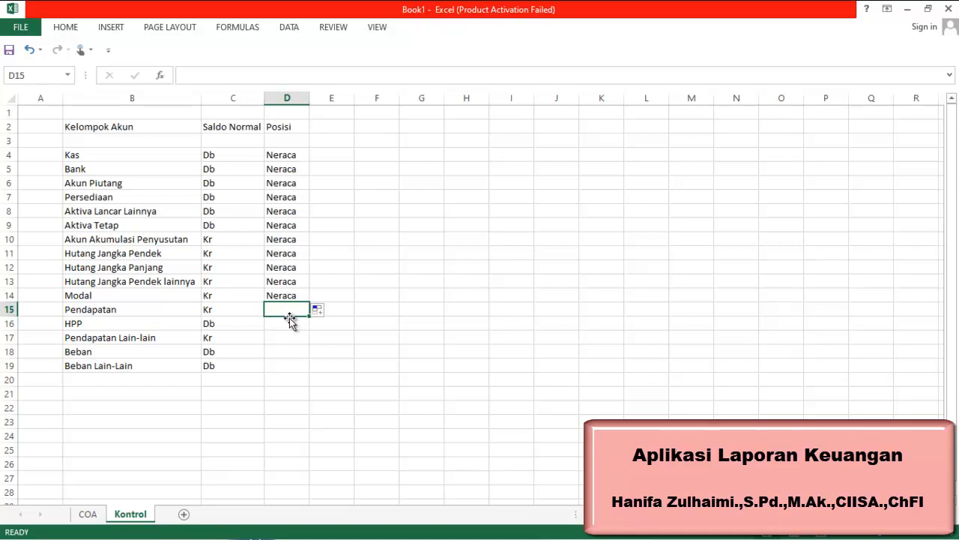
pyautogui.write('Laba')
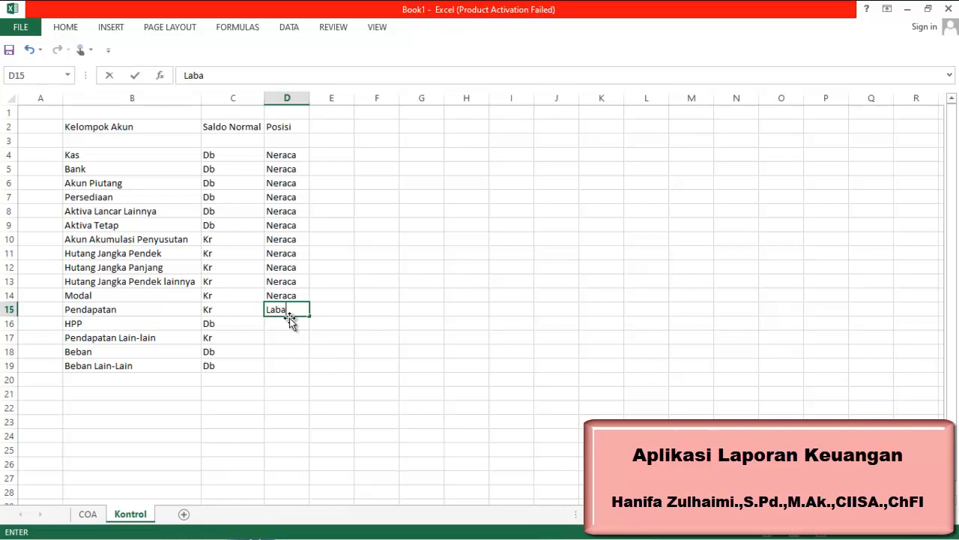
pyautogui.write('/Rugi')
pyautogui.press('Return')
pyautogui.click(289, 315)
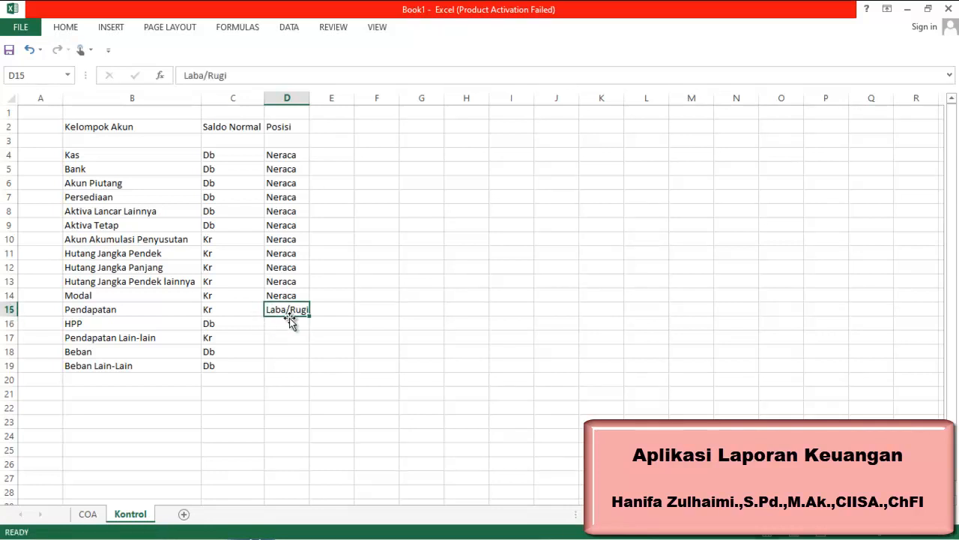
pyautogui.hotkey('ctrl', 'c')
pyautogui.click(290, 321)
pyautogui.hotkey('shift', 'Down')
pyautogui.hotkey('shift', 'Down')
pyautogui.hotkey('shift', 'Down')
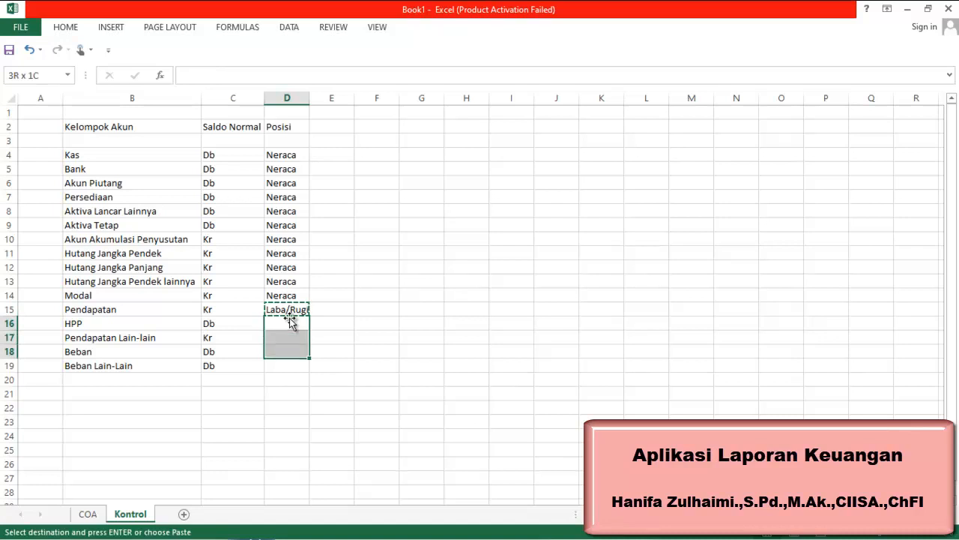
pyautogui.hotkey('ctrl', 'v')
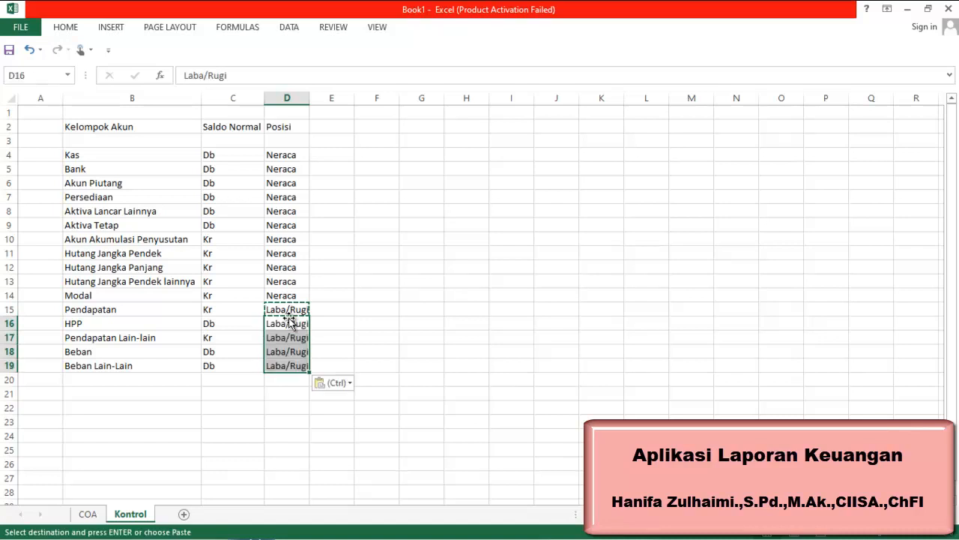
# Autofit column D to fit the Laba/Rugi entries
pyautogui.doubleClick(309, 98)
pyautogui.click(398, 218)
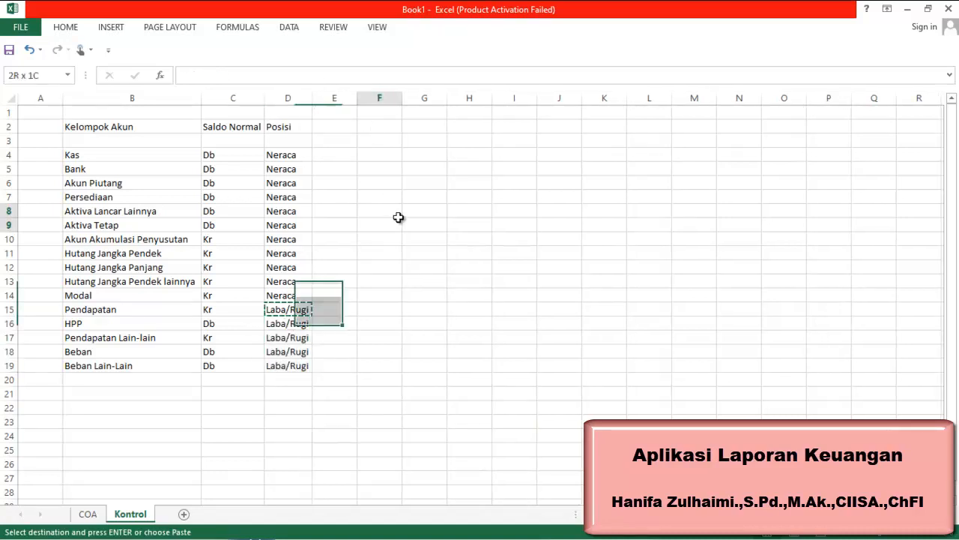
pyautogui.moveTo(638, 537)
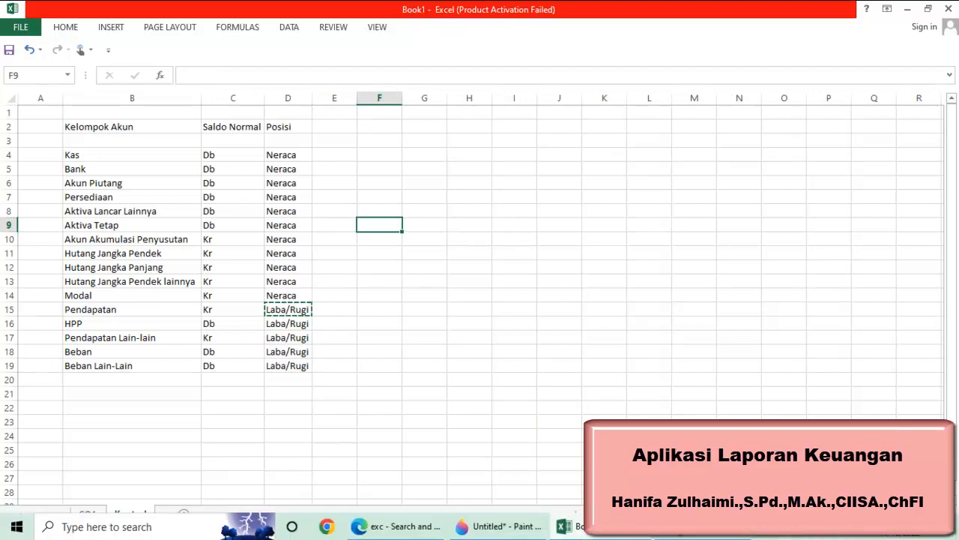
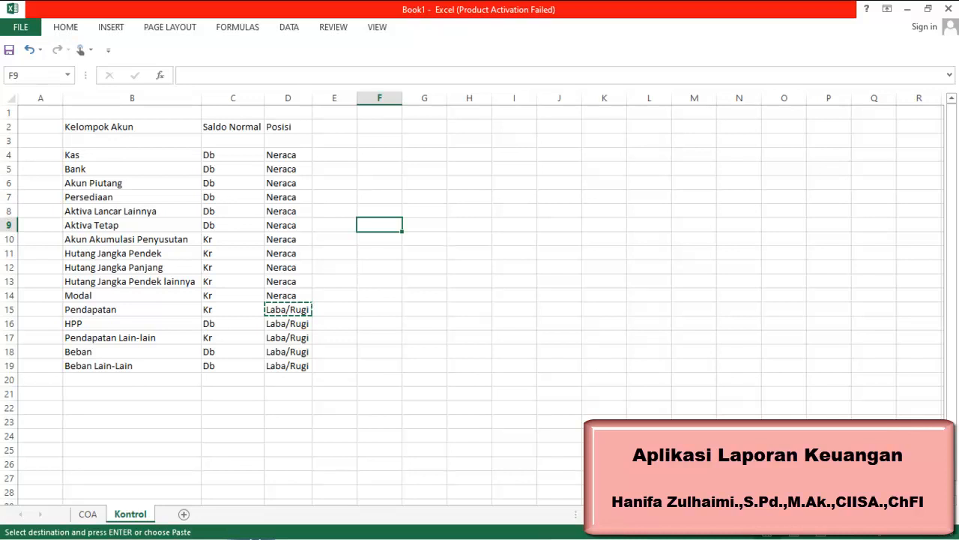
# Name the account group range B4:B19 on the Kontrol sheet as Kelompok
pyautogui.click(694, 532)
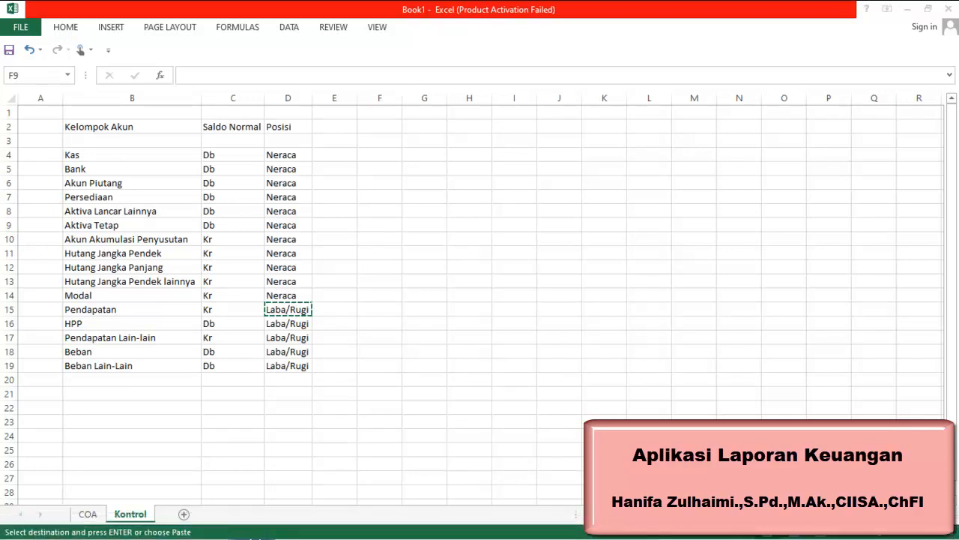
pyautogui.moveTo(140, 159); pyautogui.dragTo(108, 360)
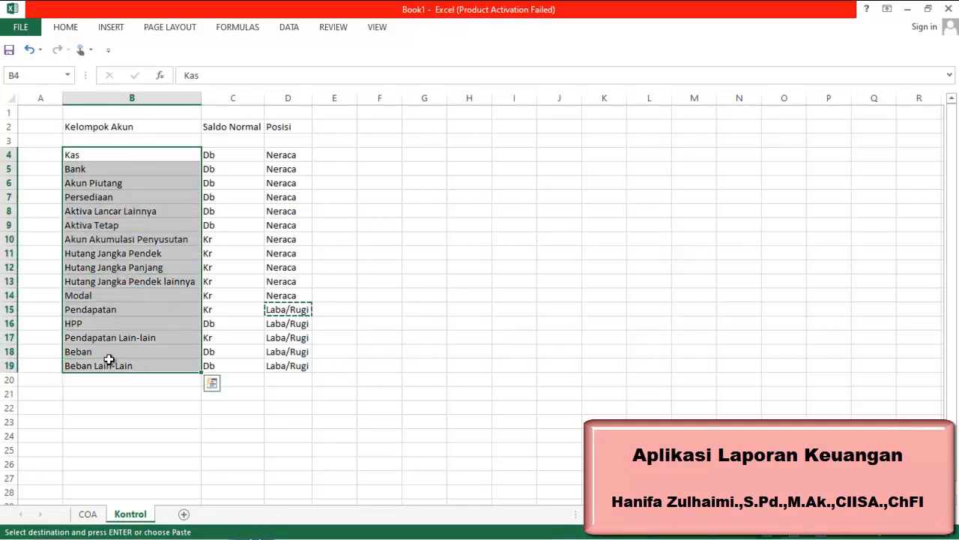
pyautogui.click(58, 73)
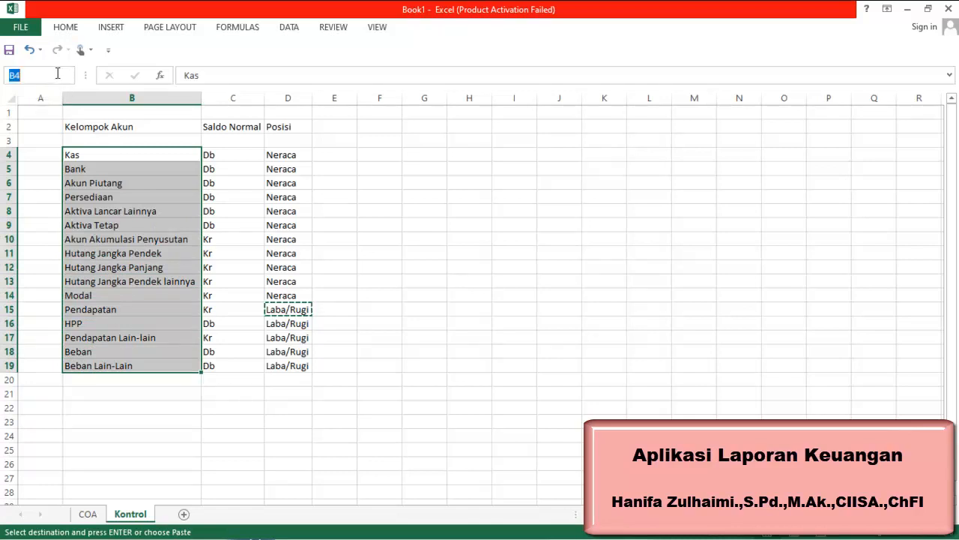
pyautogui.write('Kelompok')
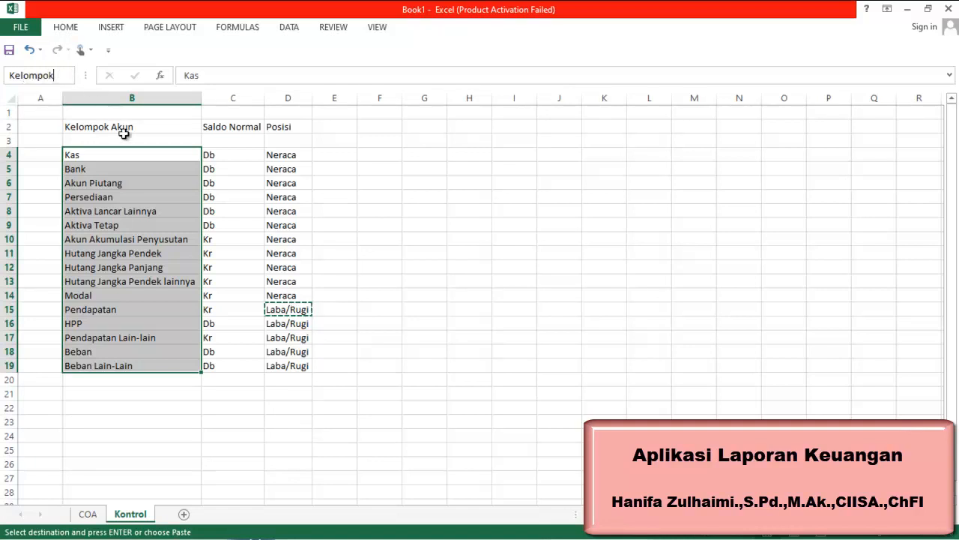
pyautogui.press('Return')
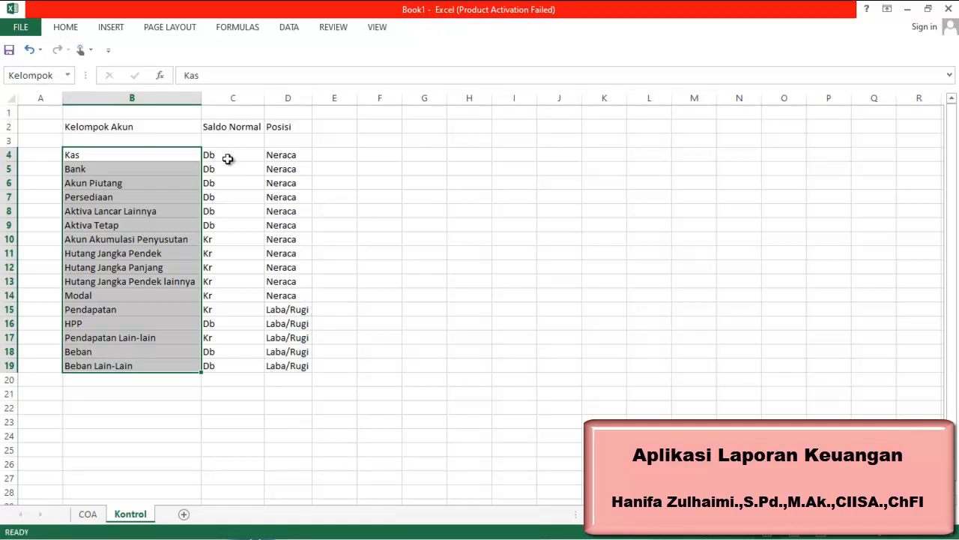
# Name the Saldo Normal range C4:C19 as SaldoNormal
pyautogui.moveTo(228, 158); pyautogui.dragTo(209, 364)
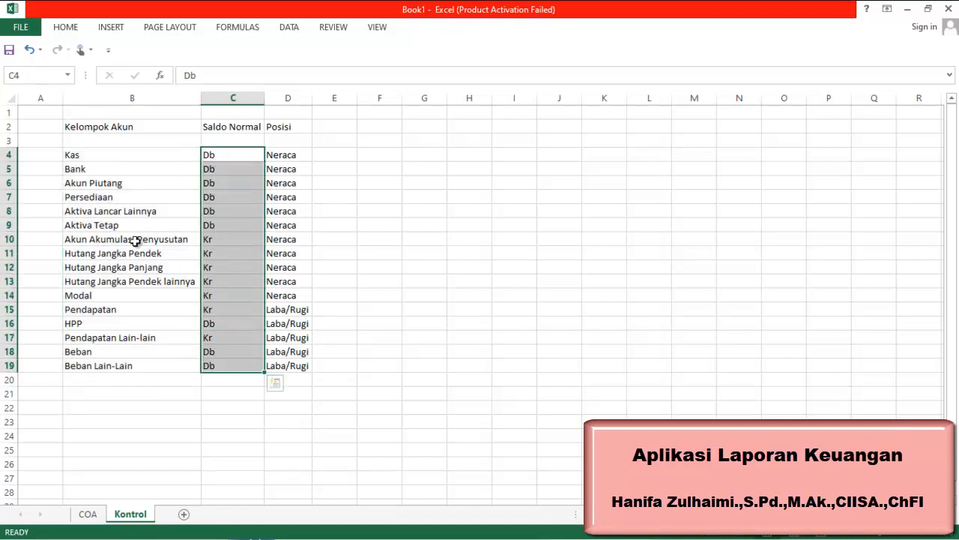
pyautogui.click(50, 74)
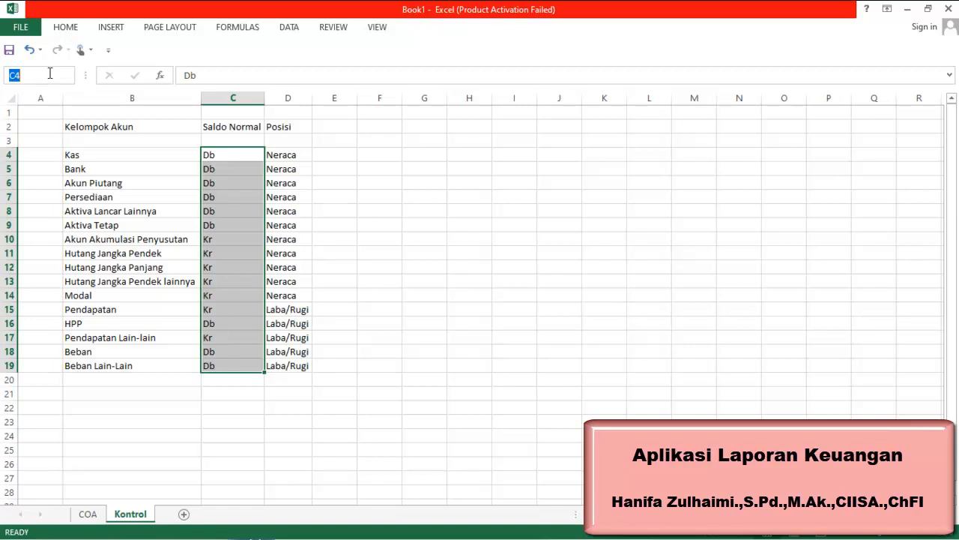
pyautogui.write('S')
pyautogui.write('aldoNormal')
pyautogui.press('Return')
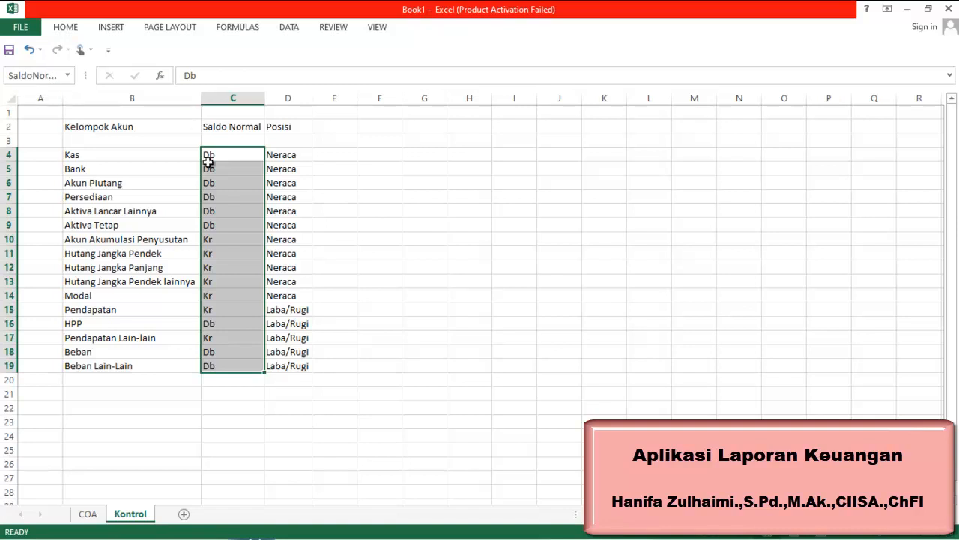
# Name the Posisi range D4:D19 as Posisi
pyautogui.click(282, 155)
pyautogui.moveTo(281, 155); pyautogui.dragTo(280, 363)
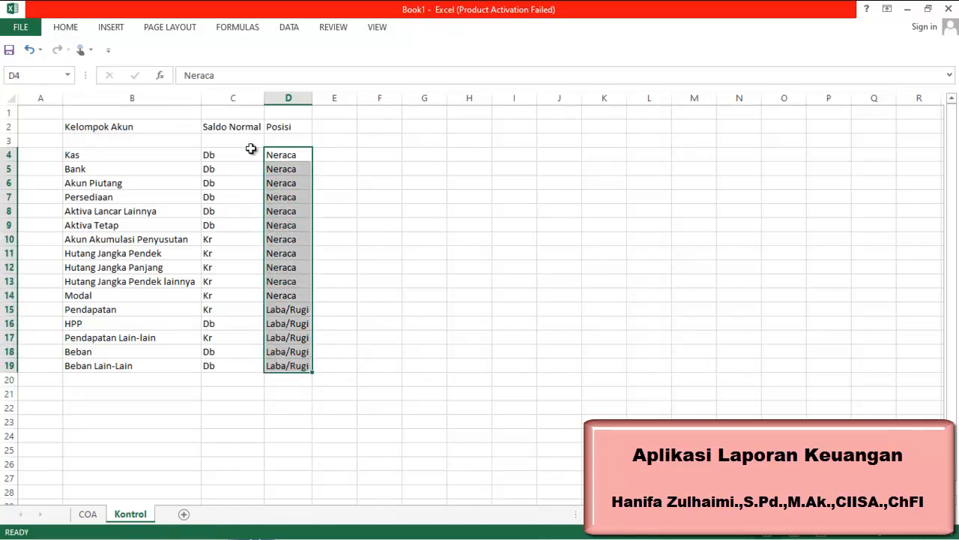
pyautogui.click(36, 77)
pyautogui.write('P')
pyautogui.click(382, 173)
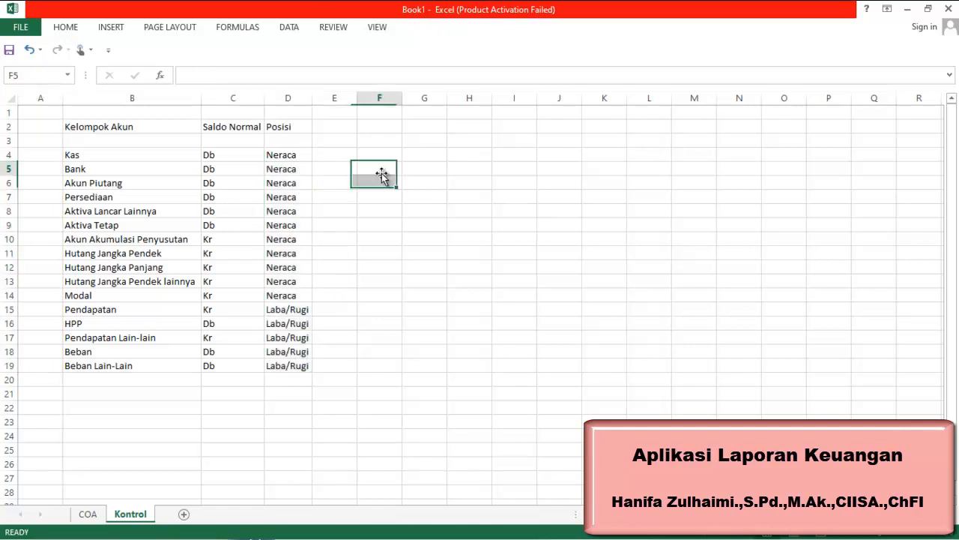
# Review the list of defined range names in the workbook
pyautogui.click(69, 76)
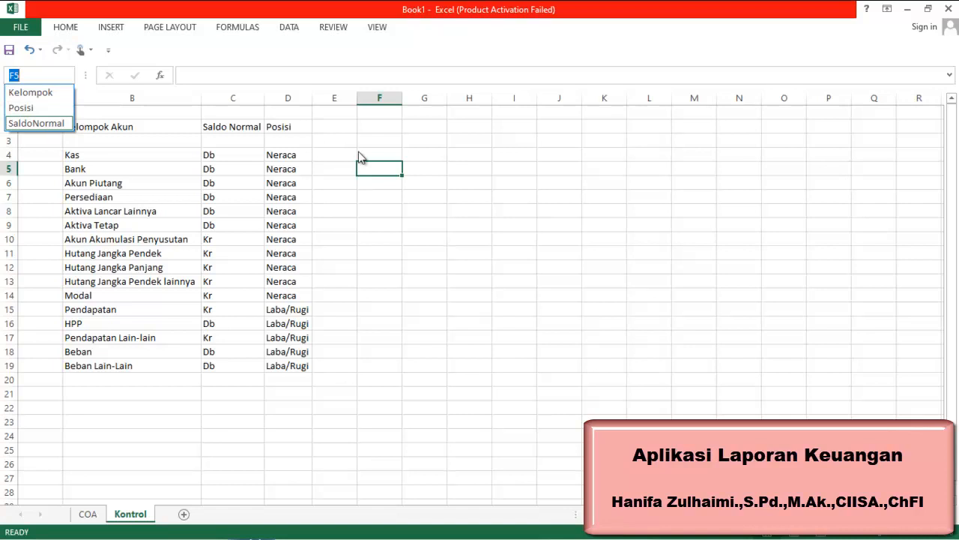
pyautogui.click(369, 189)
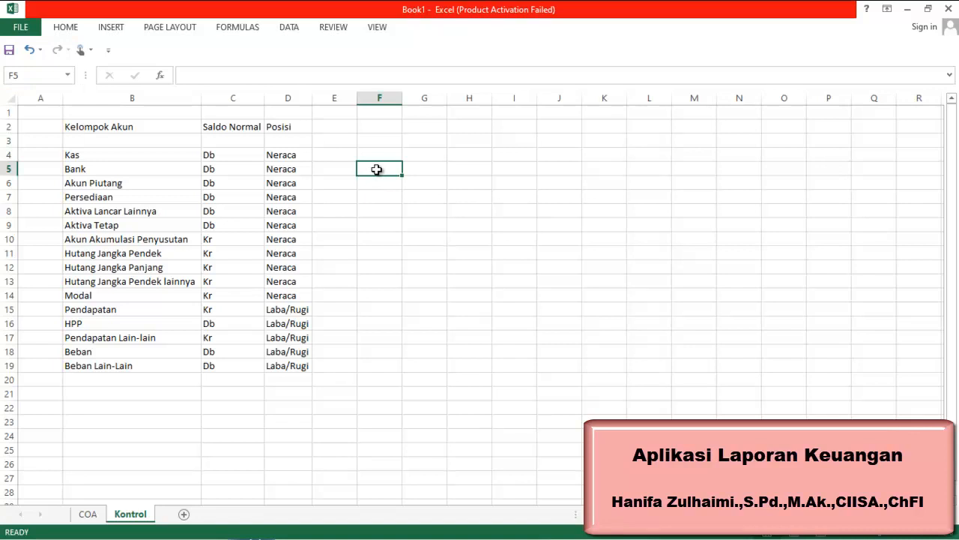
pyautogui.click(384, 209)
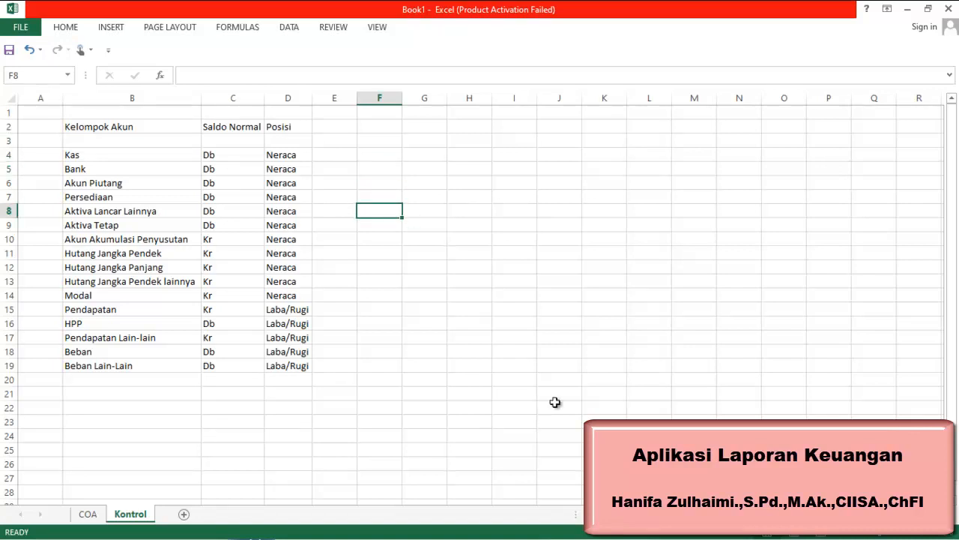
pyautogui.moveTo(831, 537)
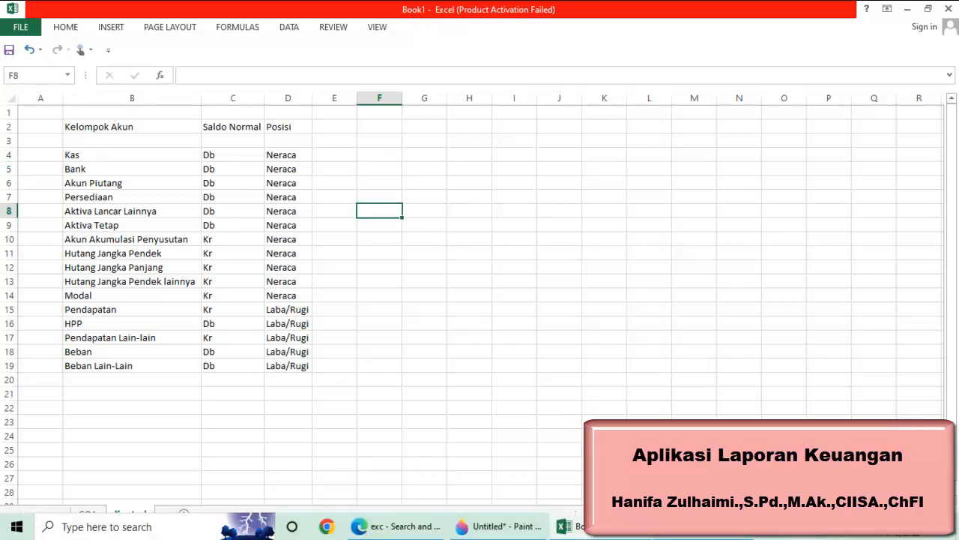
pyautogui.click(681, 536)
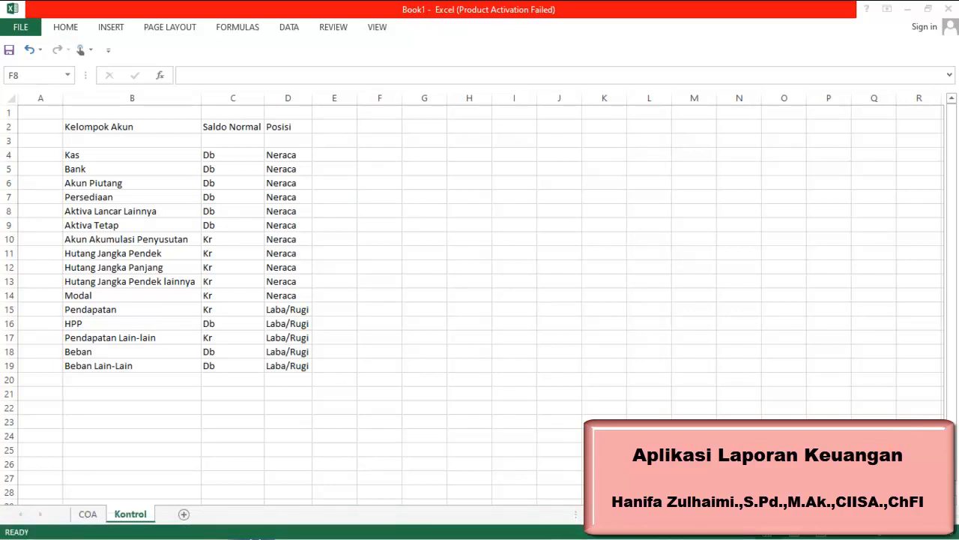
pyautogui.click(949, 8)
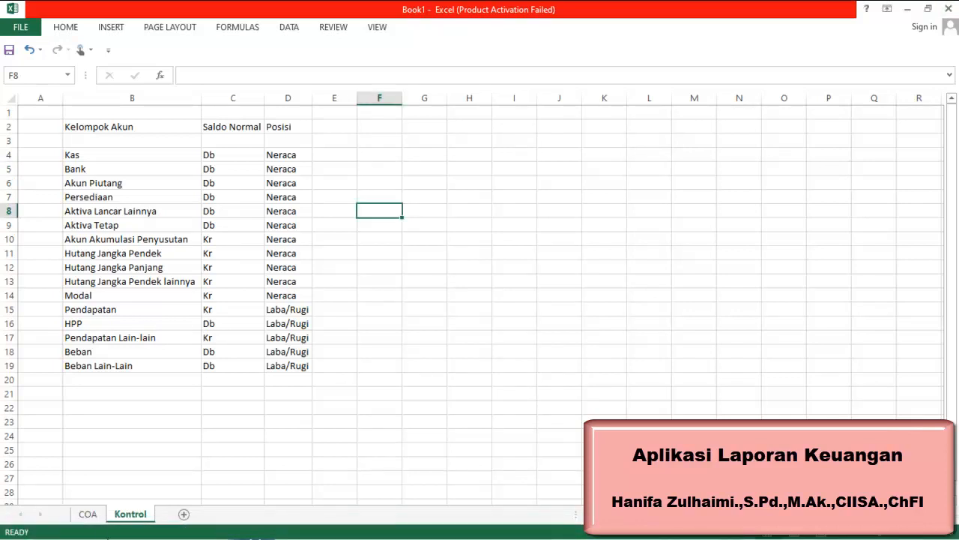
# On the COA sheet, open Data Validation for cell D5 under Kelompok and set it to allow a List
pyautogui.click(88, 515)
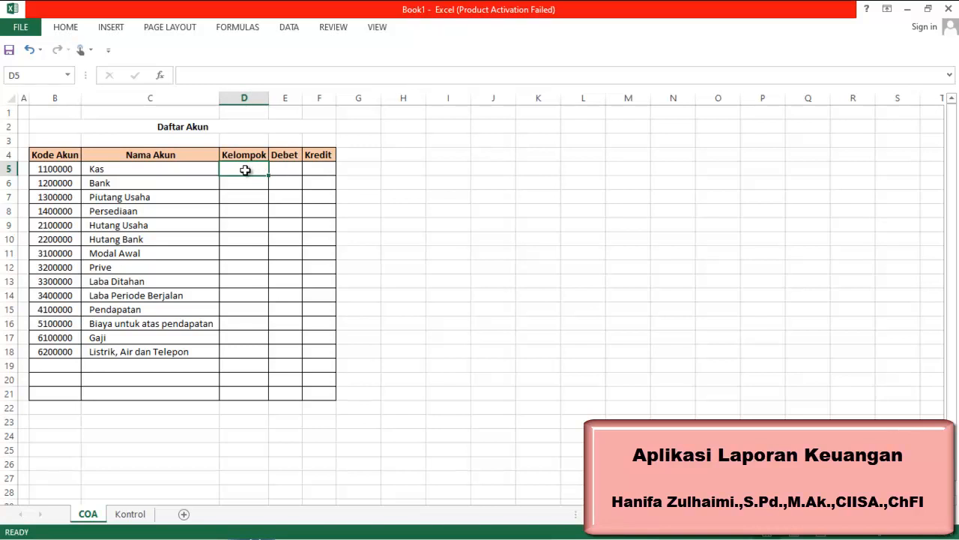
pyautogui.click(187, 173)
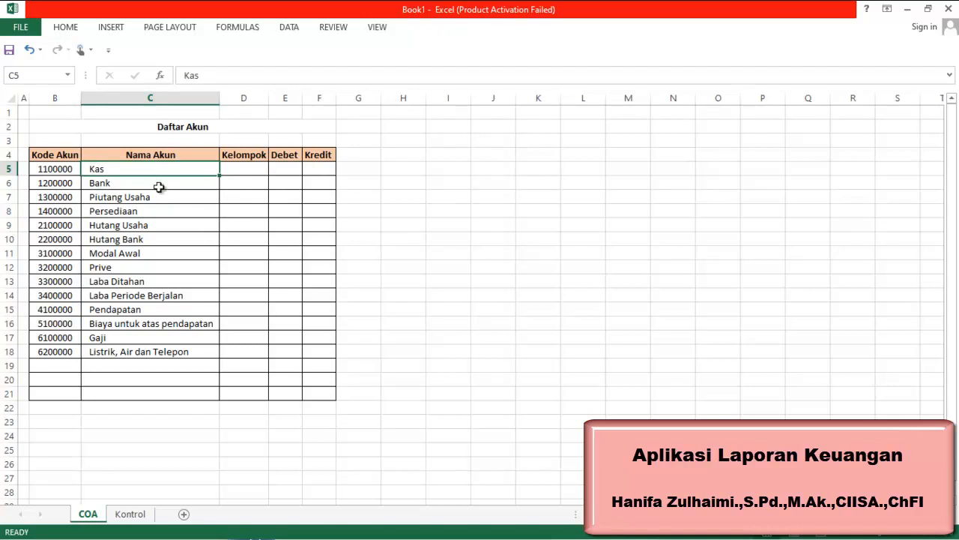
pyautogui.click(239, 171)
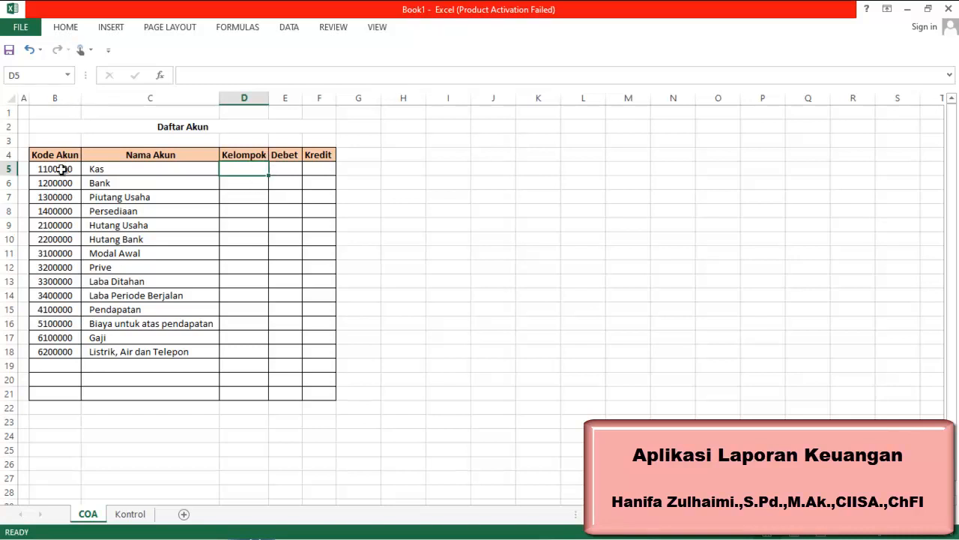
pyautogui.click(288, 27)
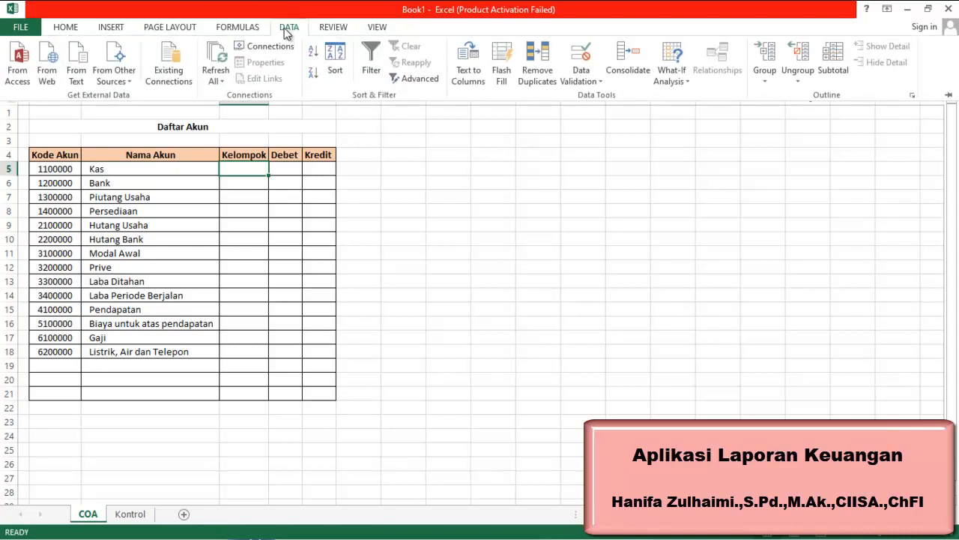
pyautogui.click(602, 77)
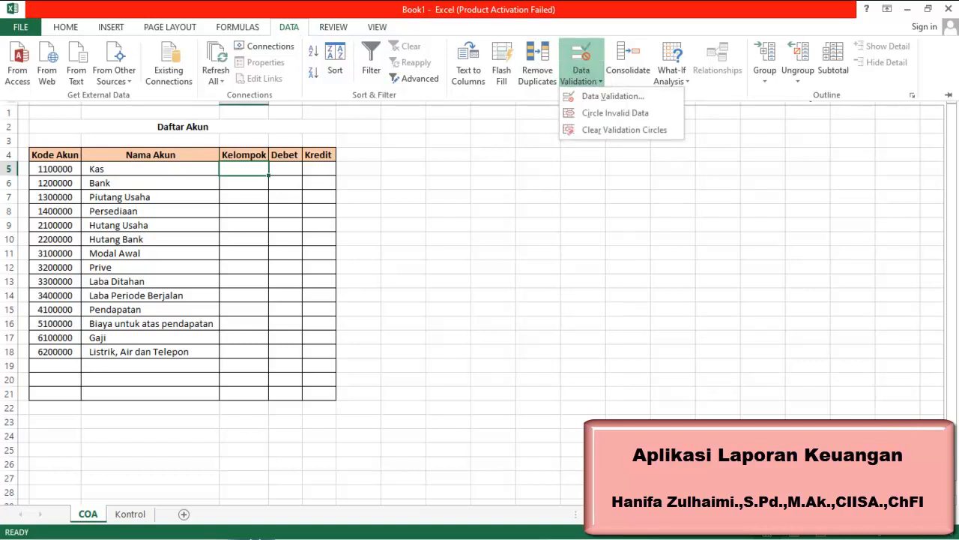
pyautogui.click(713, 529)
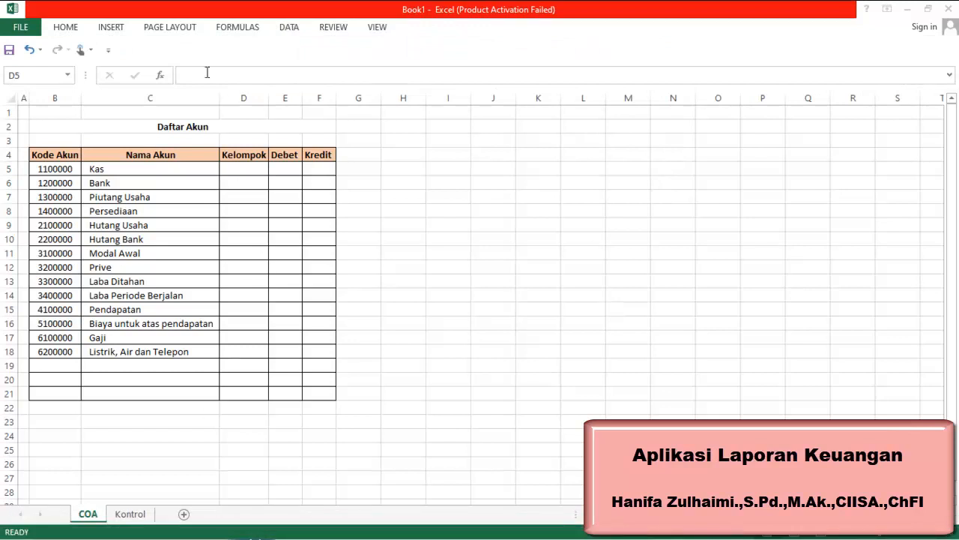
pyautogui.click(290, 25)
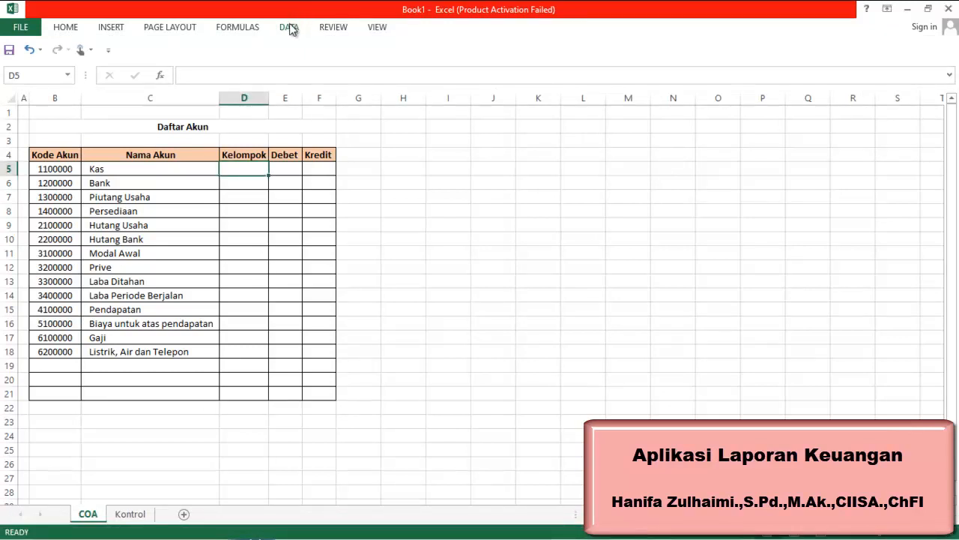
pyautogui.click(291, 27)
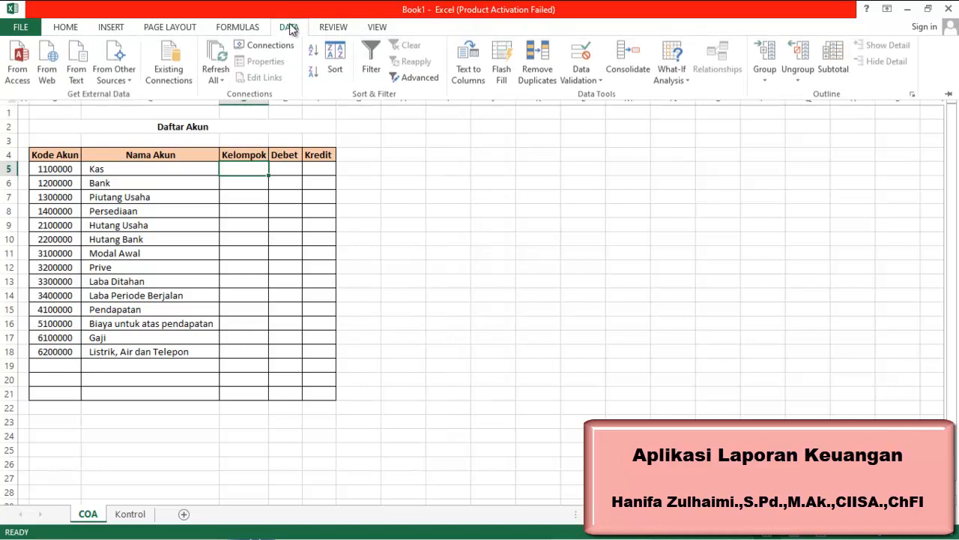
pyautogui.click(577, 78)
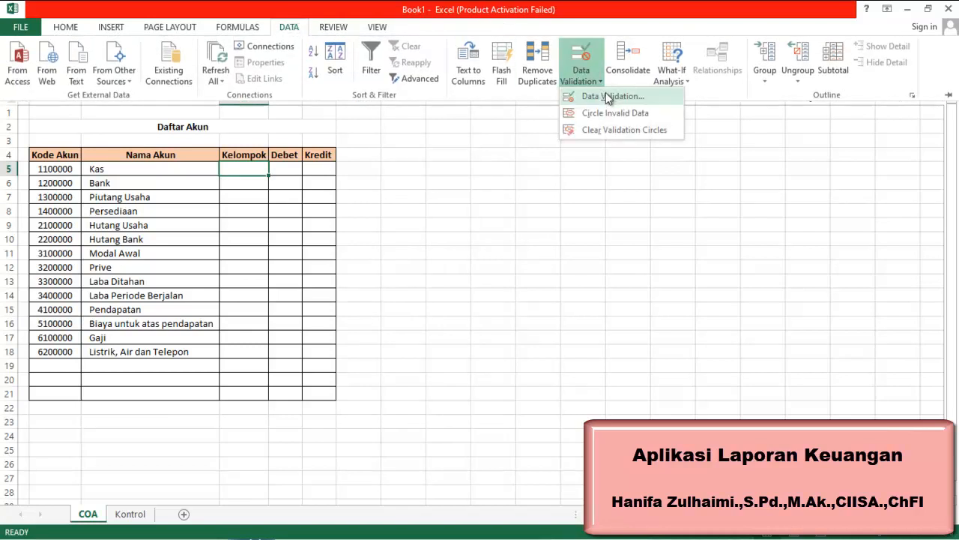
pyautogui.click(608, 94)
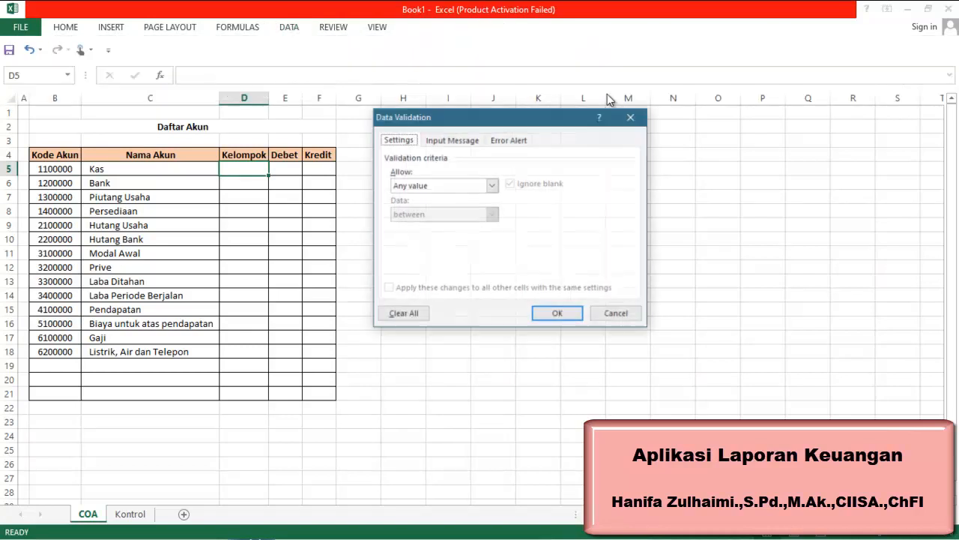
pyautogui.click(493, 185)
pyautogui.click(464, 225)
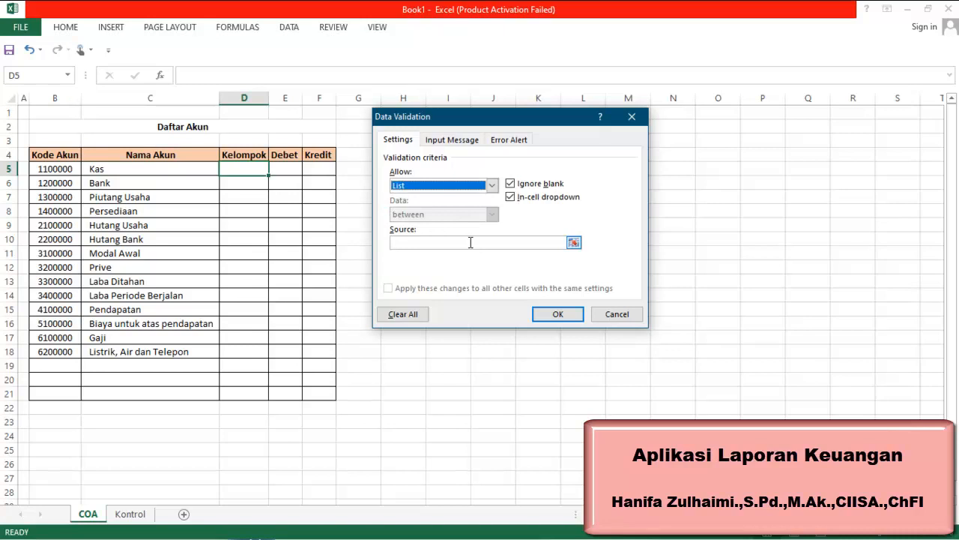
# Set the list source to =Kelompok by selecting B4:B19 on the Kontrol sheet, and apply the validation
pyautogui.click(470, 242)
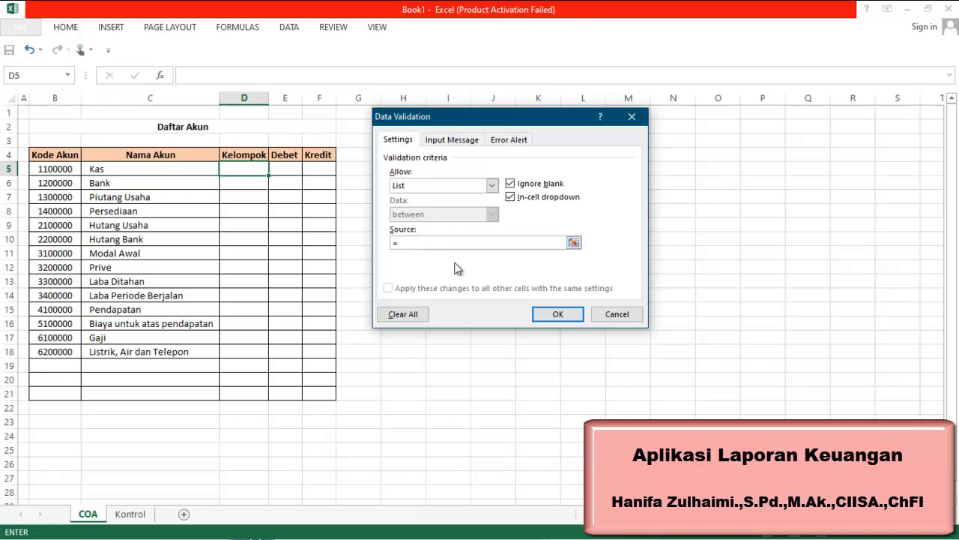
pyautogui.click(130, 514)
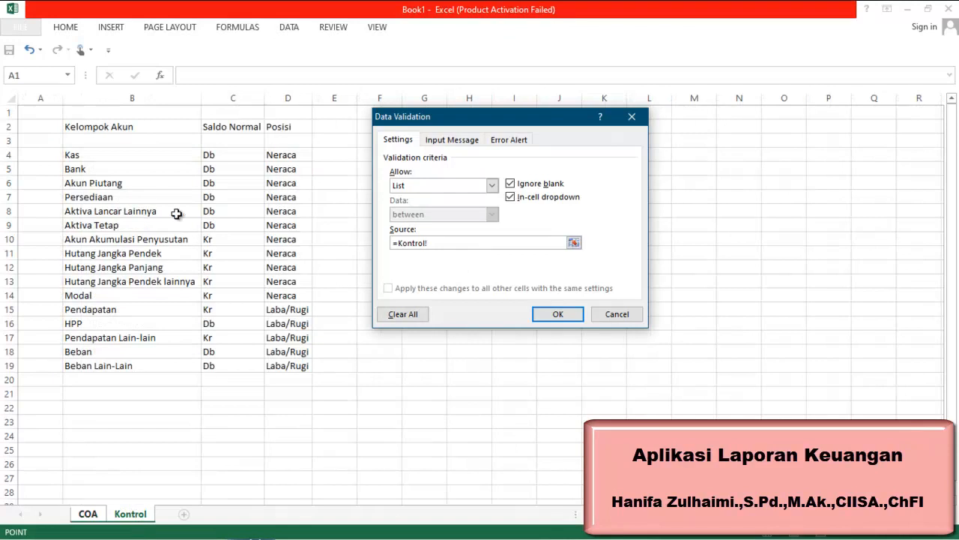
pyautogui.moveTo(124, 157); pyautogui.dragTo(130, 361)
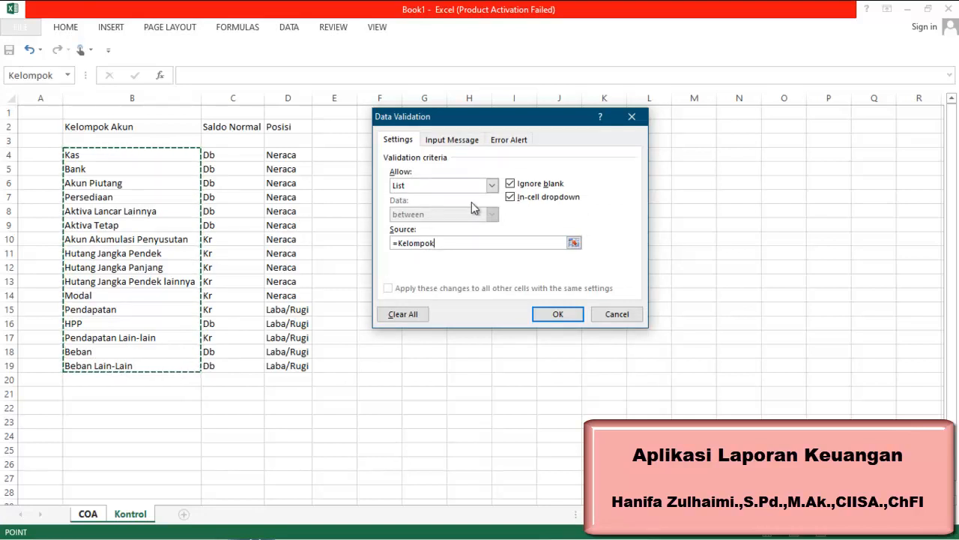
pyautogui.click(555, 315)
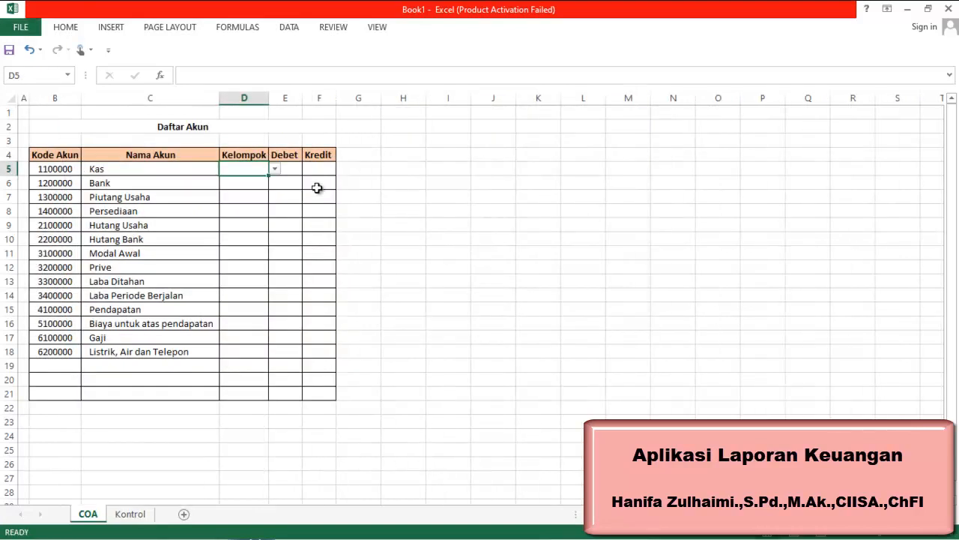
# Open the dropdown in cell D5 and scroll through its account group entries to check them
pyautogui.click(276, 169)
pyautogui.moveTo(274, 203)
pyautogui.mouseDown()
pyautogui.moveTo(285, 223)
pyautogui.moveTo(274, 231)
pyautogui.moveTo(285, 187)
pyautogui.mouseUp()
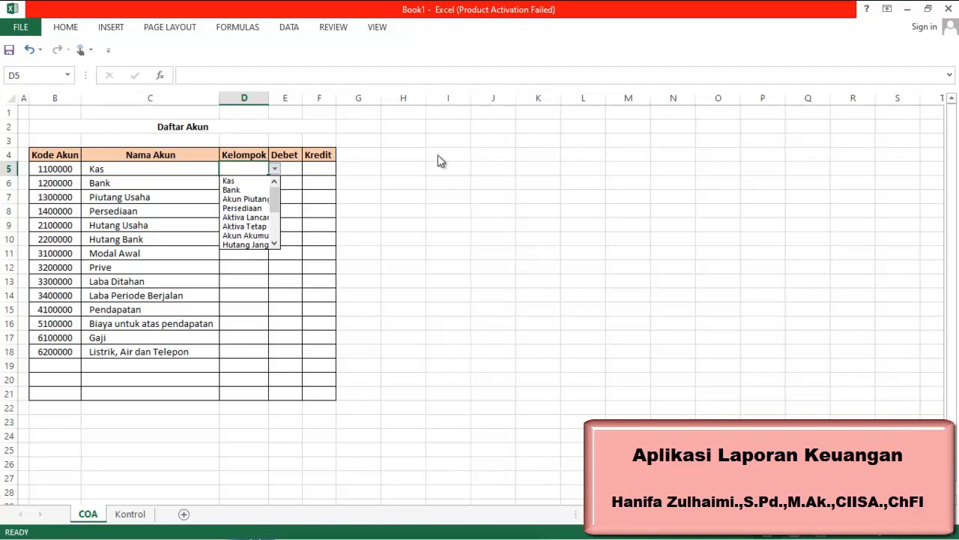
pyautogui.press('Escape')
pyautogui.click(122, 173)
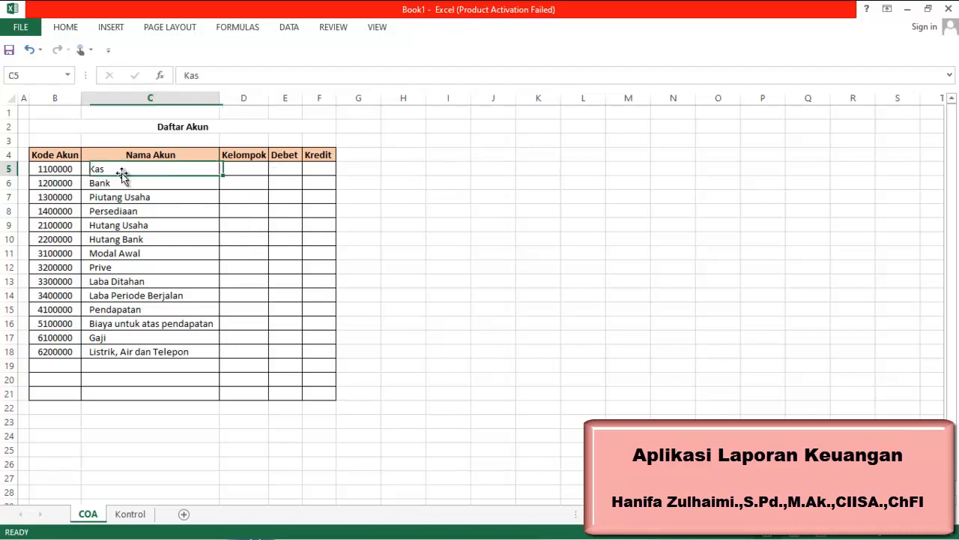
pyautogui.click(254, 169)
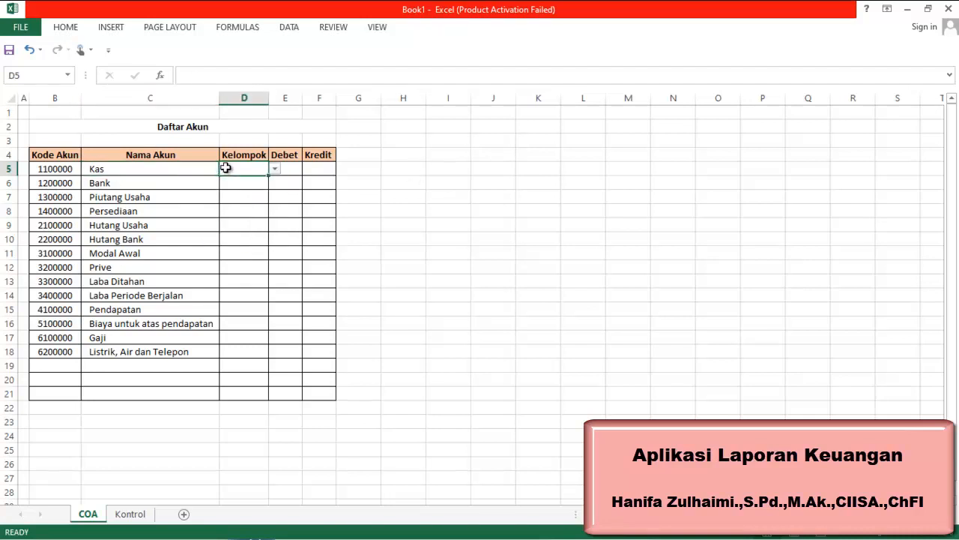
pyautogui.click(275, 170)
pyautogui.moveTo(276, 206)
pyautogui.mouseDown()
pyautogui.moveTo(276, 242)
pyautogui.moveTo(277, 188)
pyautogui.mouseUp()
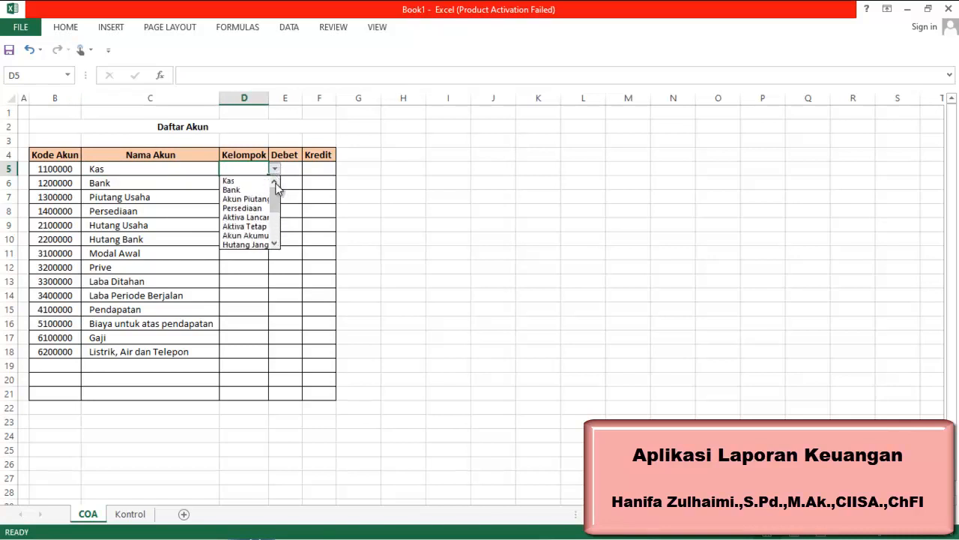
# Test the Kelompok validation by entering dd in cell D5, then cancel the entry
pyautogui.click(336, 169)
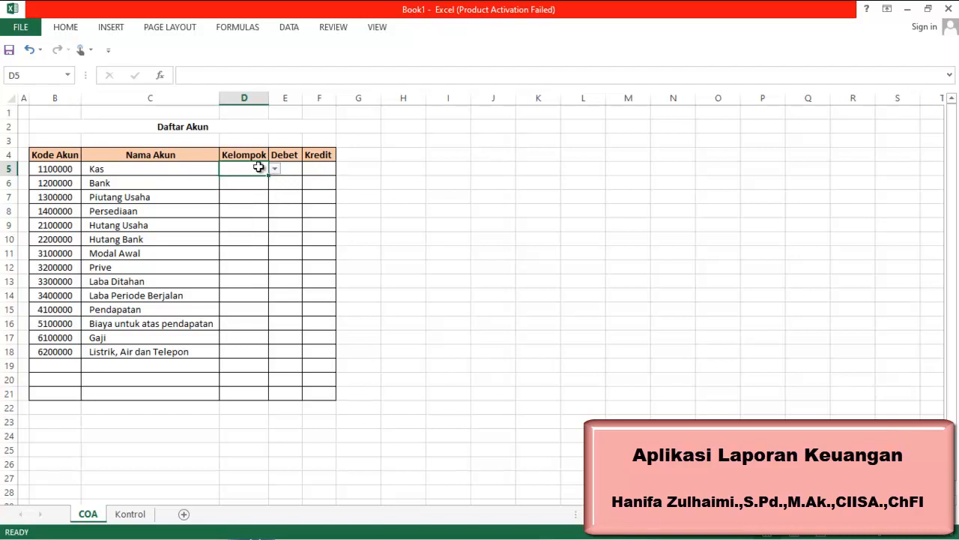
pyautogui.write('dd')
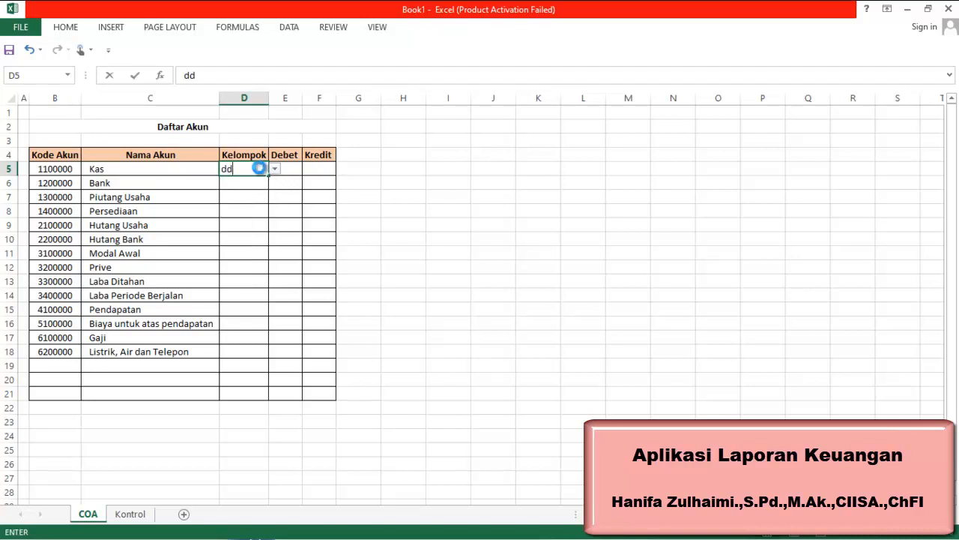
pyautogui.press('Return')
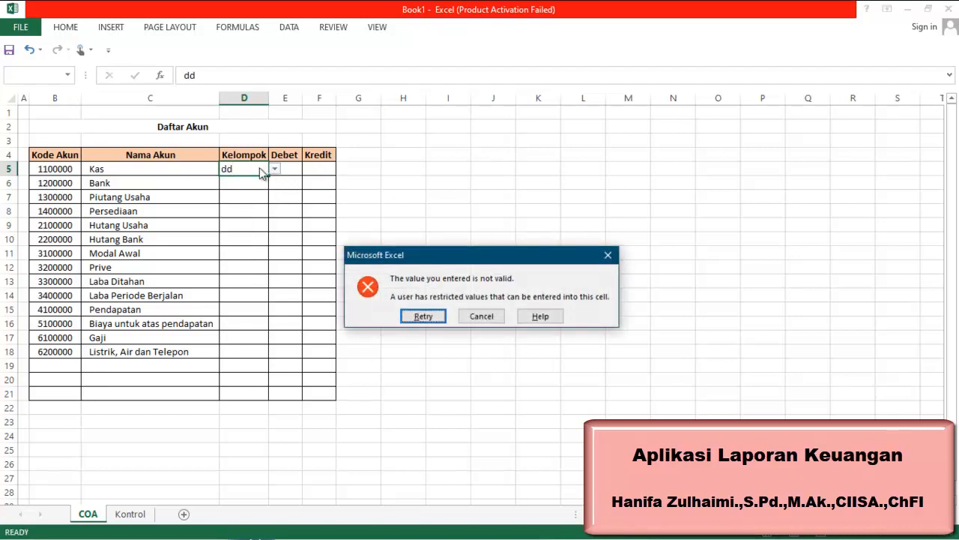
pyautogui.click(467, 318)
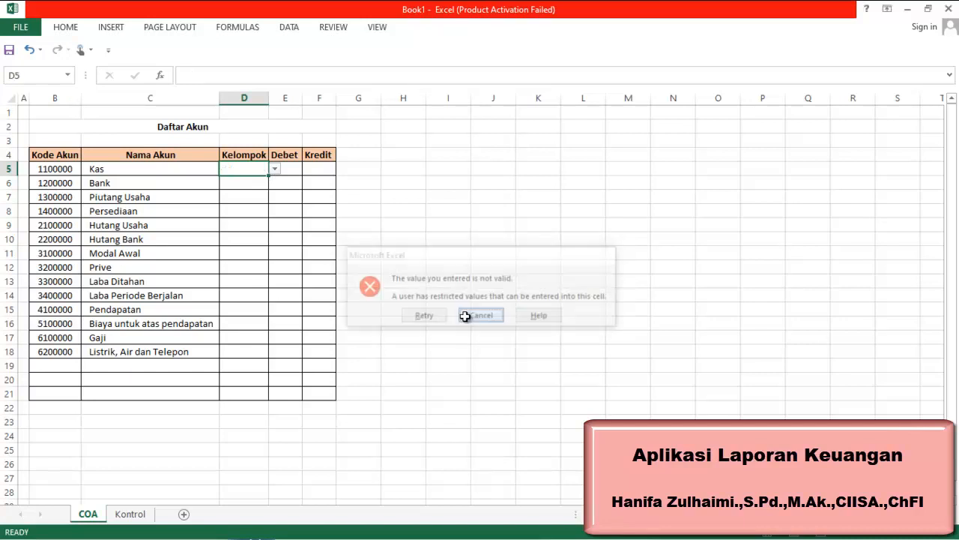
# Pick Kas for cell D5 from its Kelompok dropdown
pyautogui.click(275, 169)
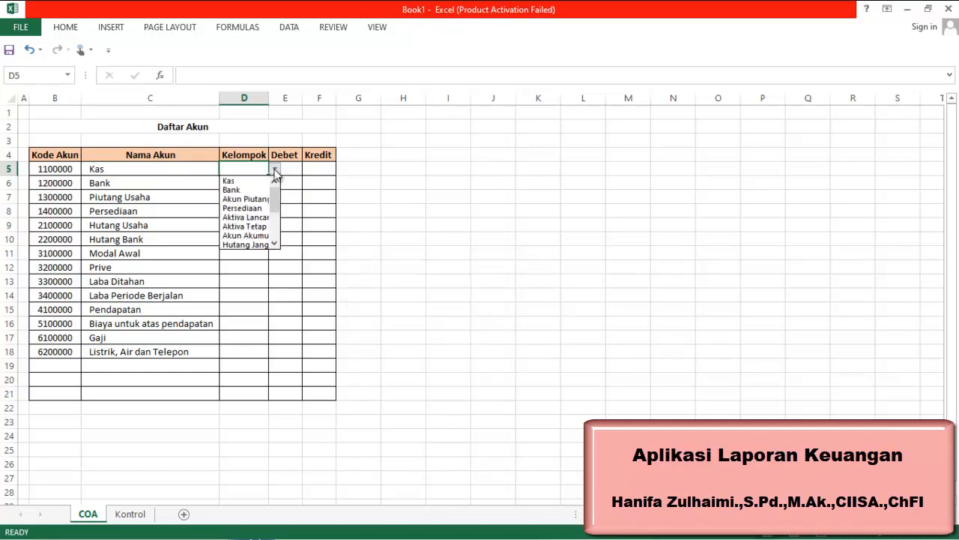
pyautogui.click(248, 181)
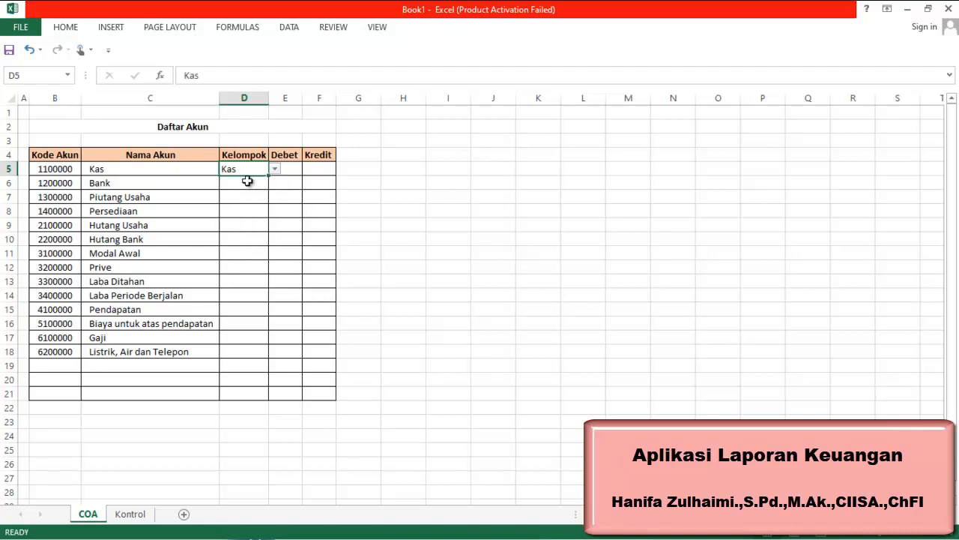
pyautogui.click(365, 159)
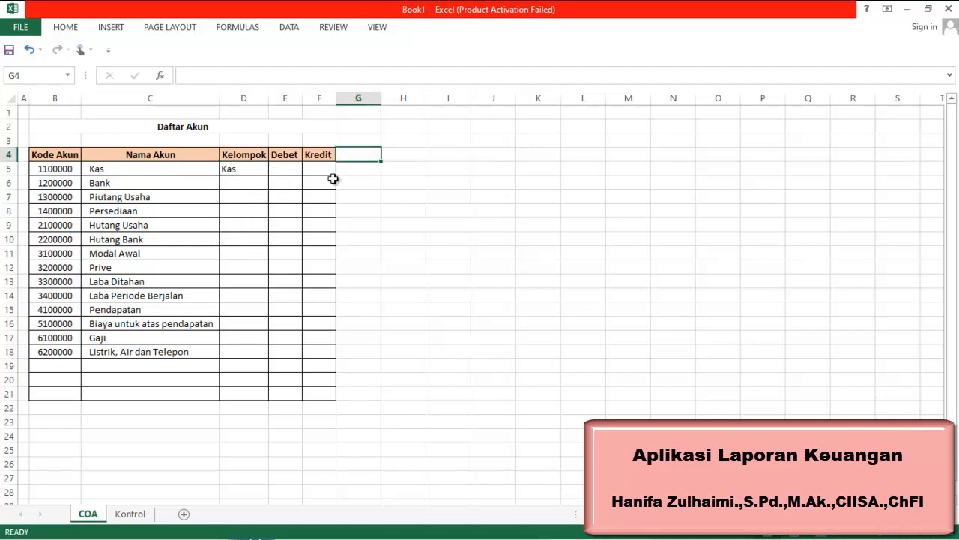
pyautogui.click(253, 169)
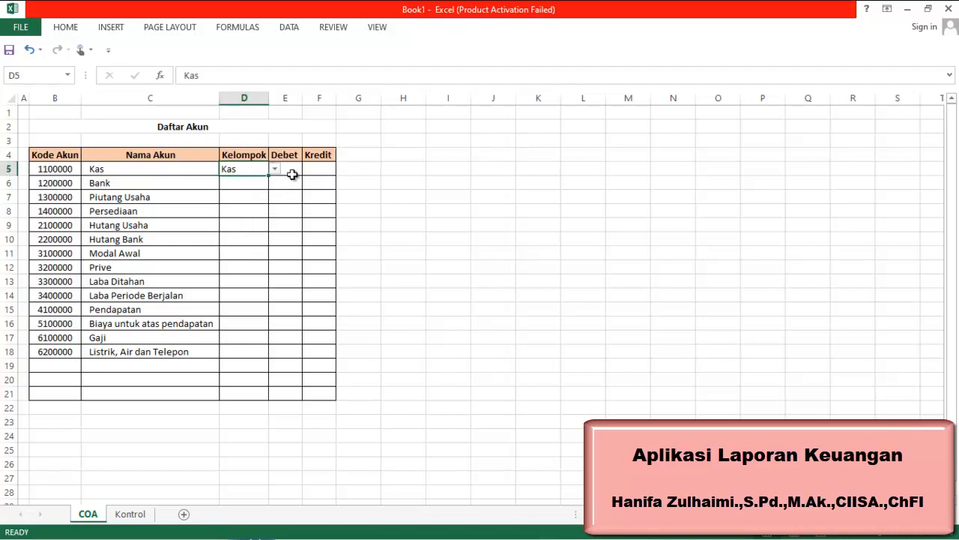
pyautogui.moveTo(455, 159); pyautogui.dragTo(454, 169)
# Copy D5 down through D21, then clear the Kelompok cells D5:D22
pyautogui.click(251, 170)
pyautogui.hotkey('ctrl', 'c')
pyautogui.click(257, 185)
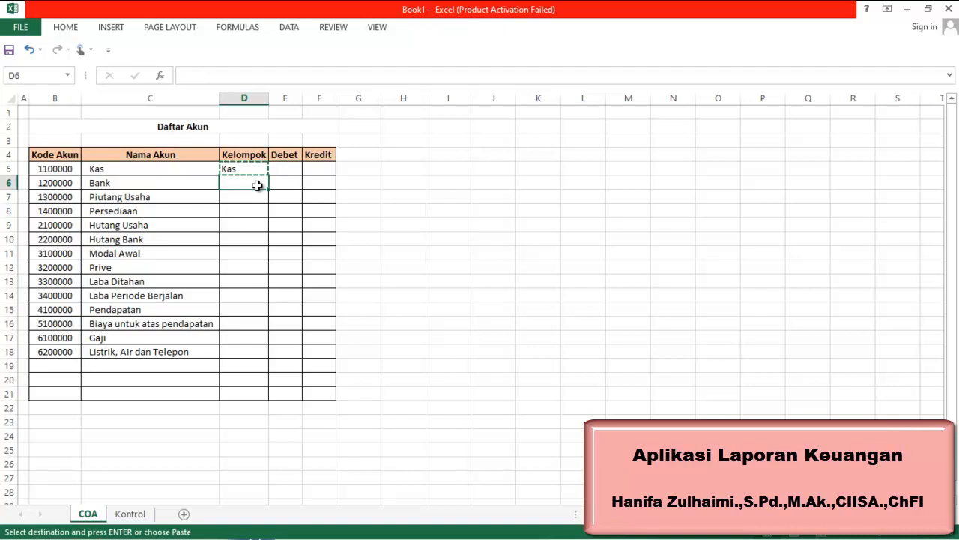
pyautogui.hotkey('shift', 'Down')
pyautogui.hotkey('shift', 'Down')
pyautogui.hotkey('shift', 'Down')
pyautogui.hotkey('shift', 'Down')
pyautogui.hotkey('shift', 'Down')
pyautogui.hotkey('shift', 'Down')
pyautogui.hotkey('shift', 'Down')
pyautogui.hotkey('shift', 'Down')
pyautogui.hotkey('shift', 'Down')
pyautogui.hotkey('shift', 'Down')
pyautogui.hotkey('shift', 'Down')
pyautogui.hotkey('shift', 'Down')
pyautogui.hotkey('shift', 'Down')
pyautogui.hotkey('shift', 'Down')
pyautogui.hotkey('shift', 'Down')
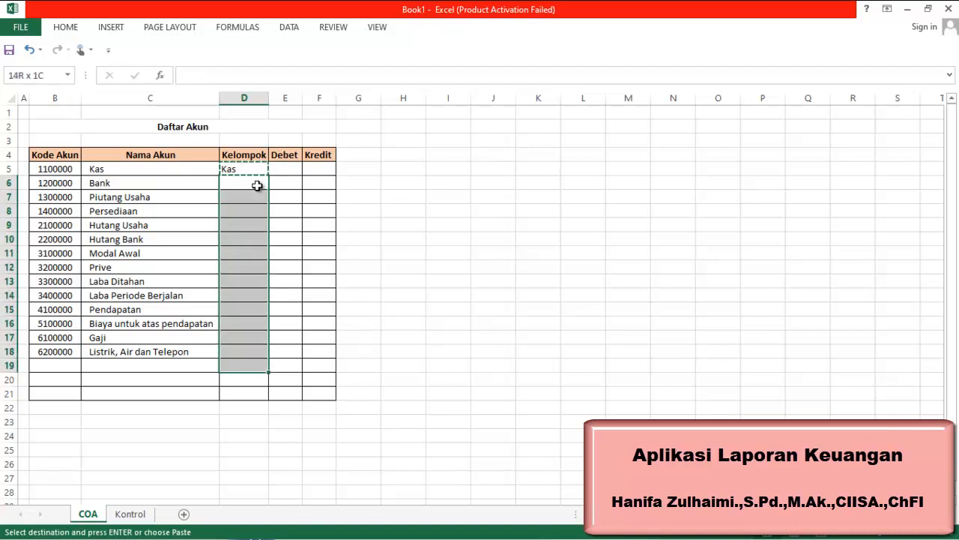
pyautogui.hotkey('ctrl', 'v')
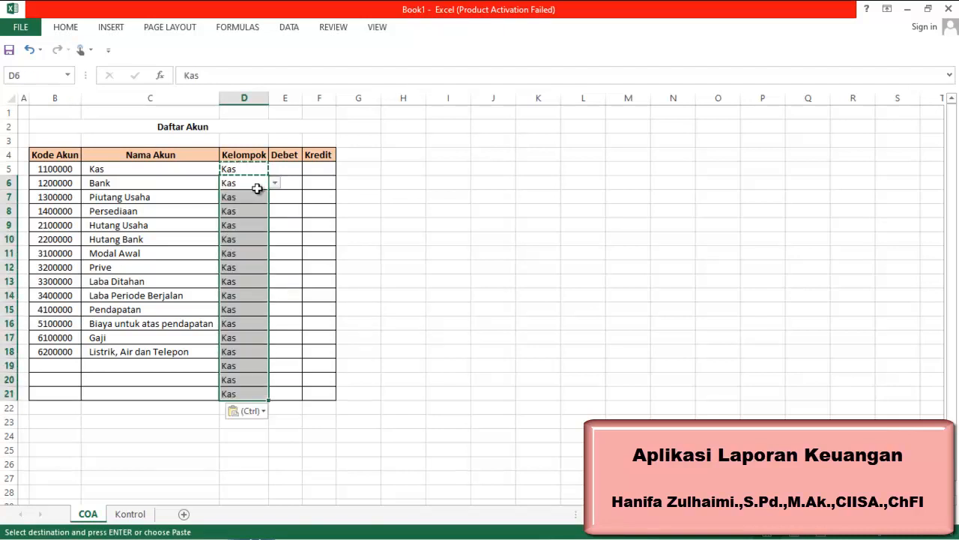
pyautogui.moveTo(256, 173); pyautogui.dragTo(230, 407)
pyautogui.press('Delete')
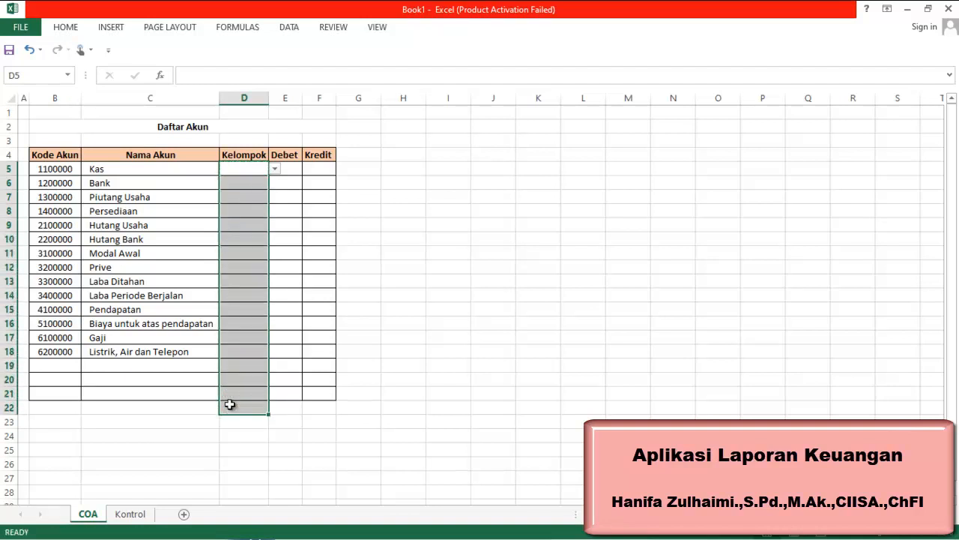
# Copy the empty validated cell D5 and paste it into D6:D21 to extend the Kelompok dropdown
pyautogui.moveTo(384, 255); pyautogui.dragTo(371, 255)
pyautogui.click(243, 168)
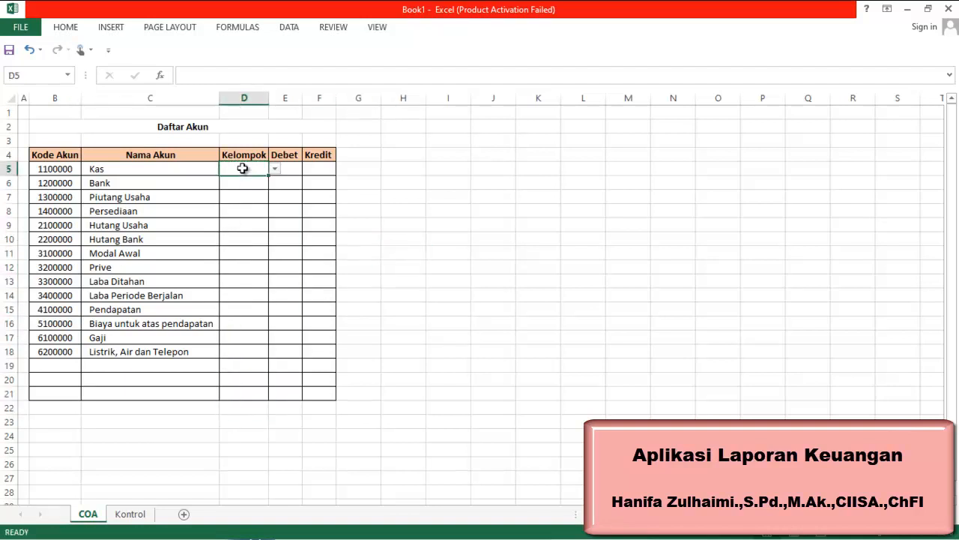
pyautogui.hotkey('ctrl', 'c')
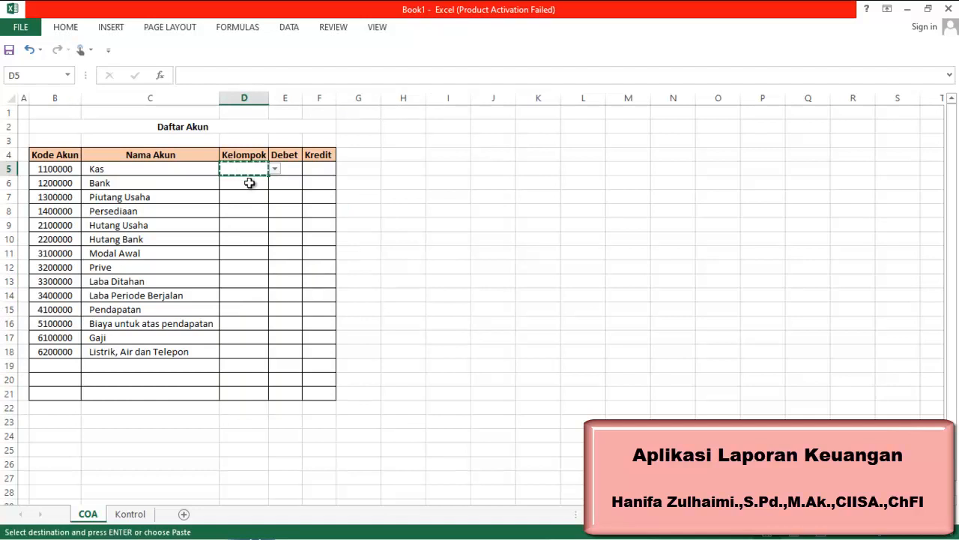
pyautogui.click(250, 183)
pyautogui.hotkey('shift', 'Down')
pyautogui.hotkey('shift', 'Down')
pyautogui.hotkey('shift', 'Down')
pyautogui.hotkey('shift', 'Down')
pyautogui.hotkey('shift', 'Down')
pyautogui.hotkey('shift', 'Down')
pyautogui.hotkey('shift', 'Down')
pyautogui.hotkey('shift', 'Down')
pyautogui.hotkey('shift', 'Down')
pyautogui.hotkey('shift', 'Down')
pyautogui.hotkey('shift', 'Down')
pyautogui.hotkey('shift', 'Down')
pyautogui.hotkey('shift', 'Down')
pyautogui.hotkey('shift', 'Down')
pyautogui.hotkey('shift', 'Down')
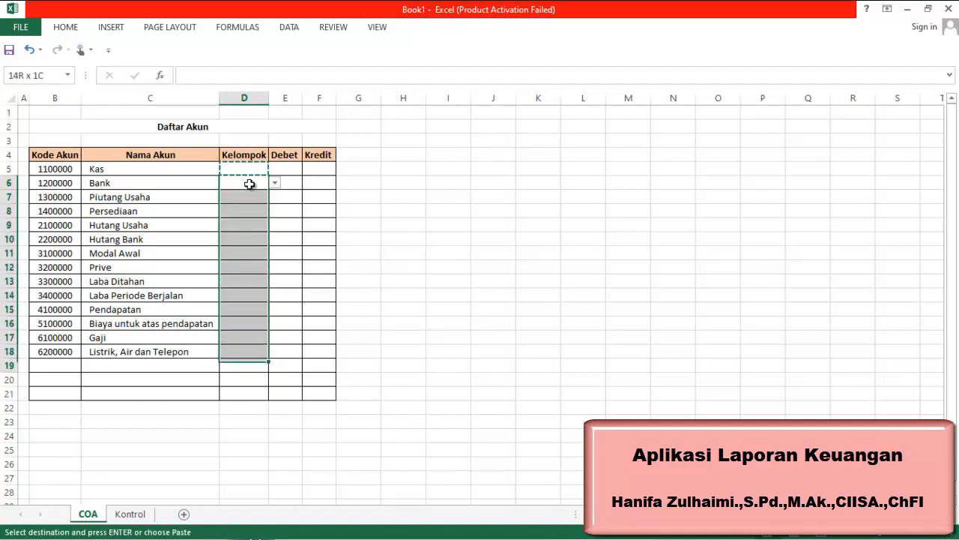
pyautogui.hotkey('ctrl', 'v')
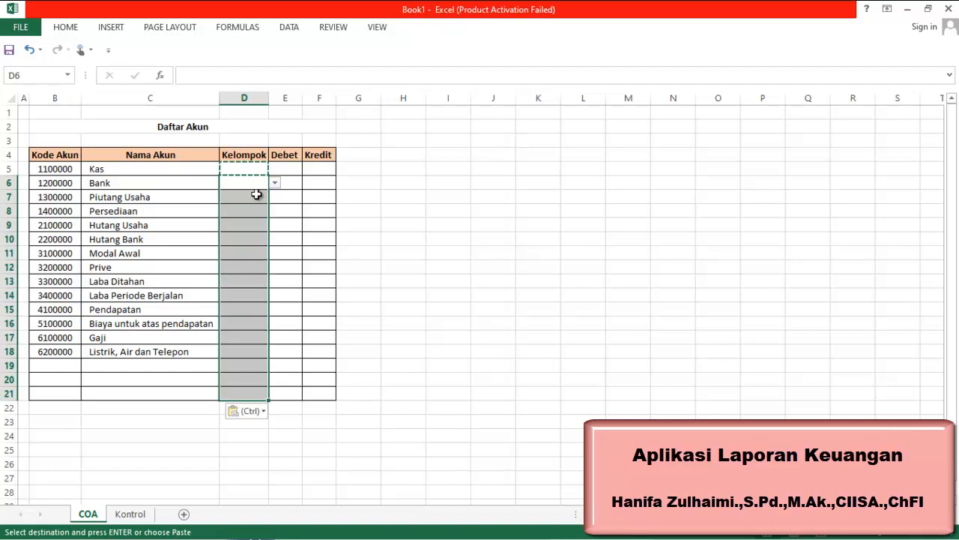
# Check each Kelompok cell from D6 to D18 for its dropdown
pyautogui.click(384, 193)
pyautogui.click(235, 170)
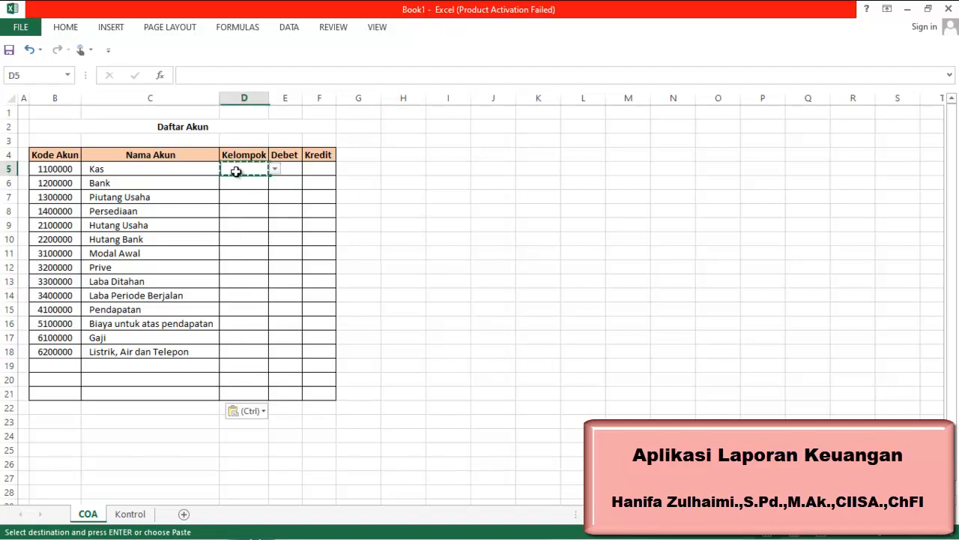
pyautogui.click(264, 184)
pyautogui.click(256, 198)
pyautogui.click(250, 213)
pyautogui.click(247, 228)
pyautogui.click(245, 254)
pyautogui.click(247, 267)
pyautogui.click(247, 285)
pyautogui.click(247, 297)
pyautogui.click(247, 310)
pyautogui.click(247, 339)
pyautogui.click(246, 352)
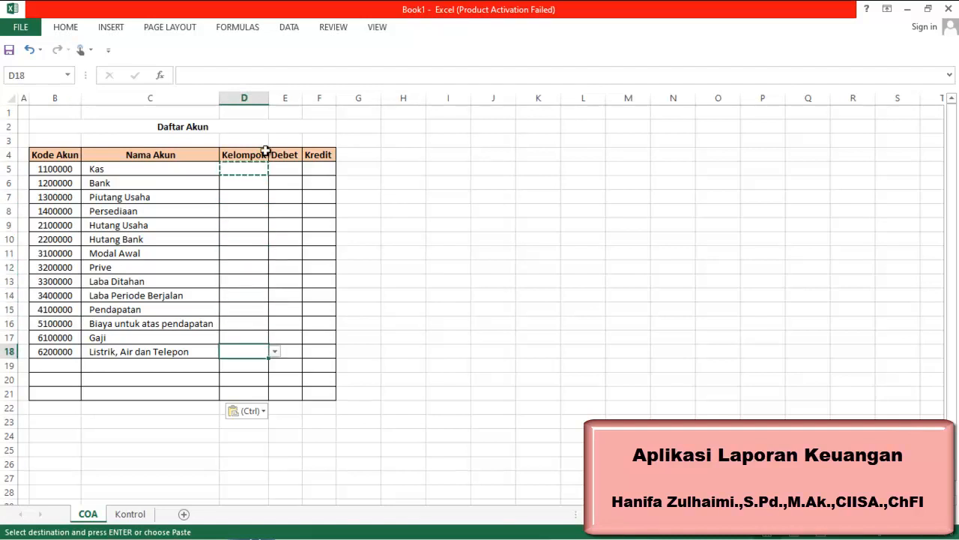
# Choose Kas as the Kelompok for D5 and exit copy mode
pyautogui.click(252, 170)
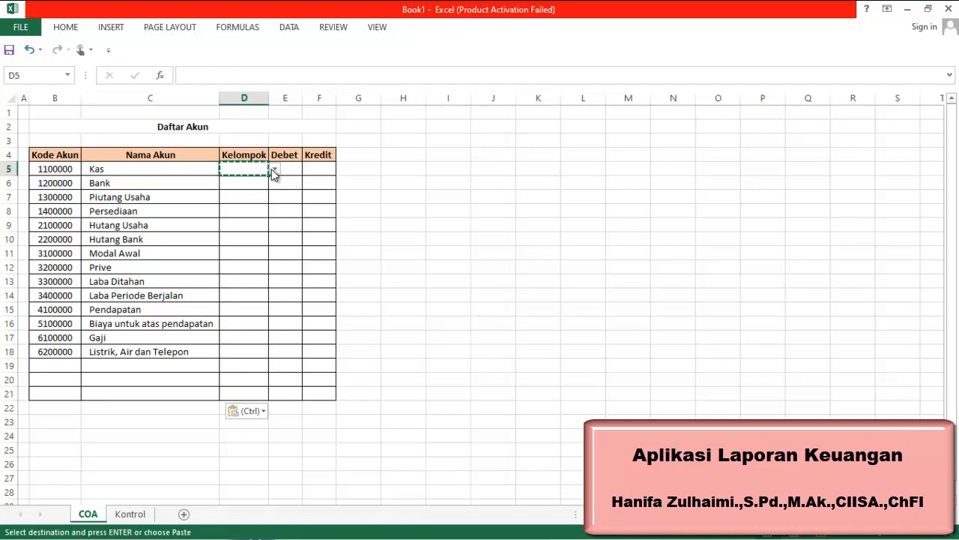
pyautogui.click(275, 170)
pyautogui.click(255, 180)
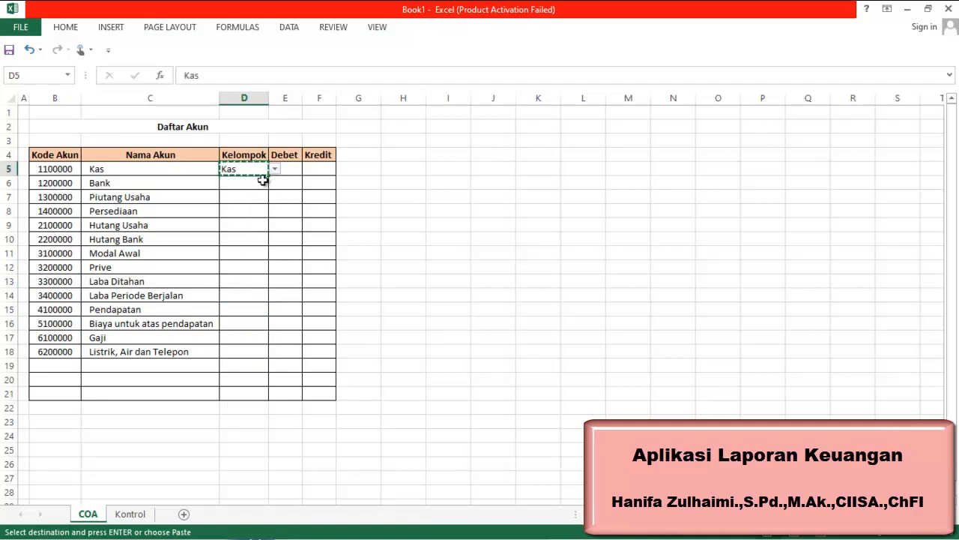
pyautogui.click(260, 183)
pyautogui.click(431, 165)
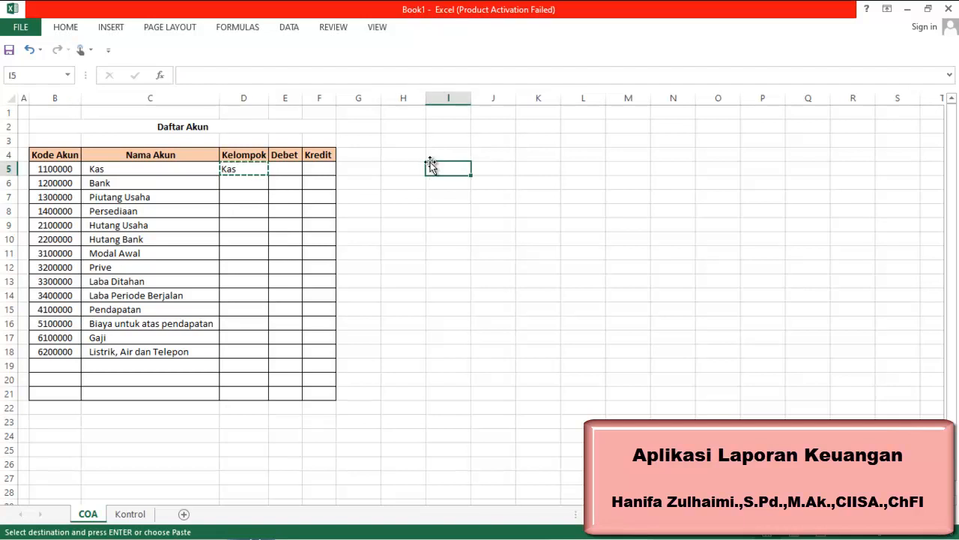
pyautogui.press('Escape')
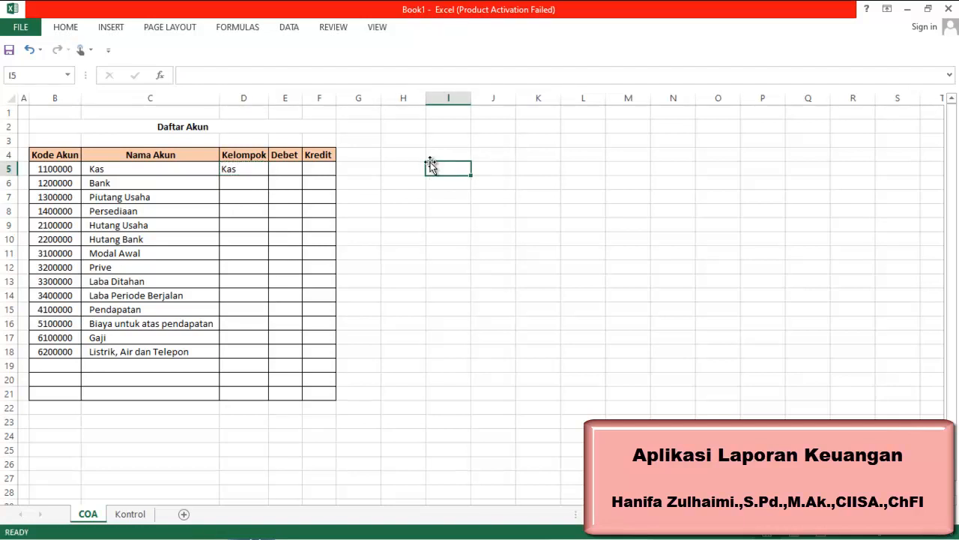
# Choose Bank for D6 and Akun Piutang for D7 from their Kelompok dropdowns
pyautogui.click(236, 186)
pyautogui.click(275, 183)
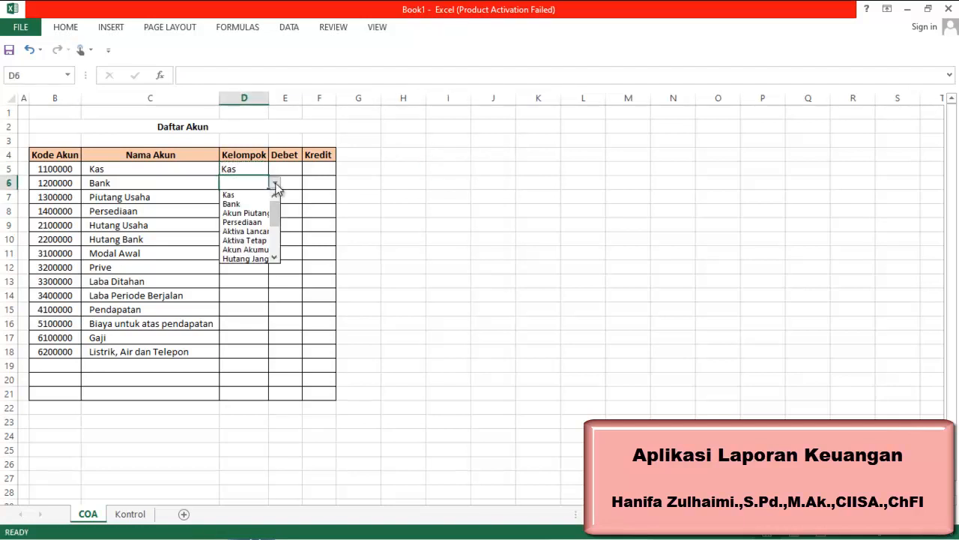
pyautogui.click(239, 203)
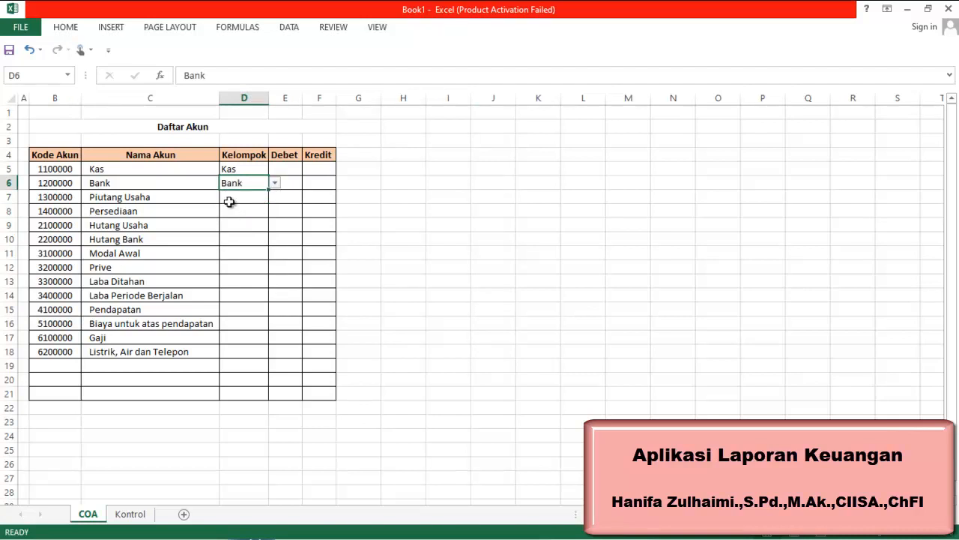
pyautogui.click(258, 199)
pyautogui.click(275, 197)
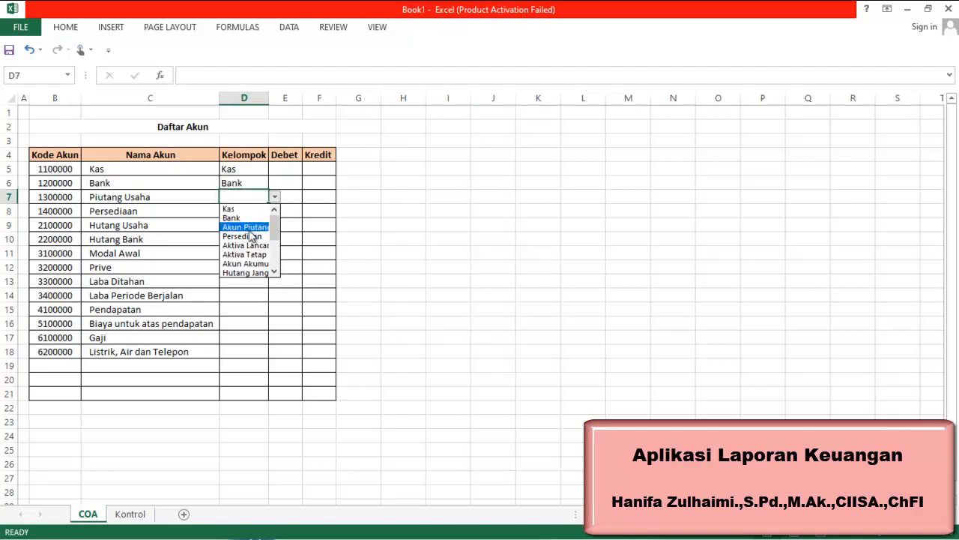
pyautogui.click(249, 228)
# Choose Persediaan for D8 and Hutang Jangka Pendek for D9 from their Kelompok dropdowns
pyautogui.click(240, 210)
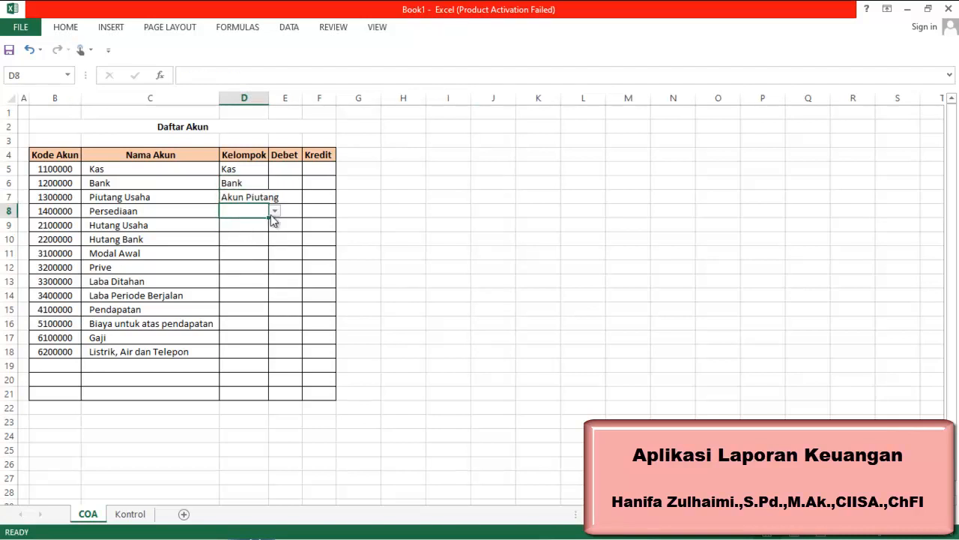
pyautogui.click(275, 211)
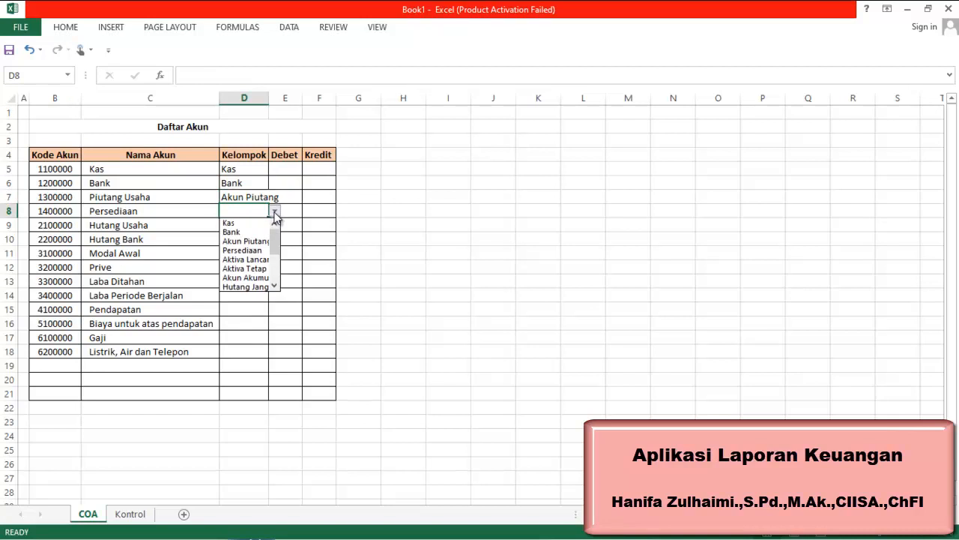
pyautogui.click(242, 250)
pyautogui.click(234, 227)
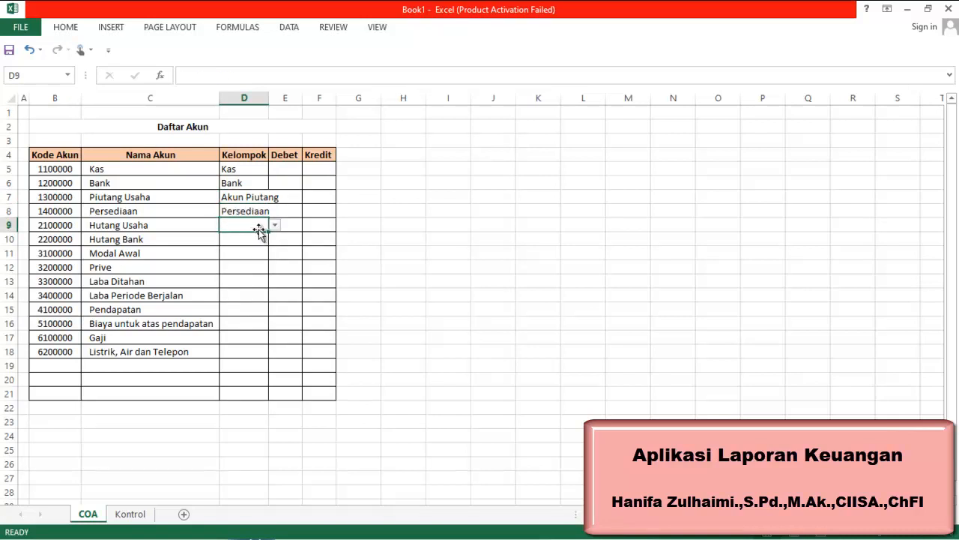
pyautogui.click(275, 225)
pyautogui.moveTo(278, 259); pyautogui.dragTo(273, 268)
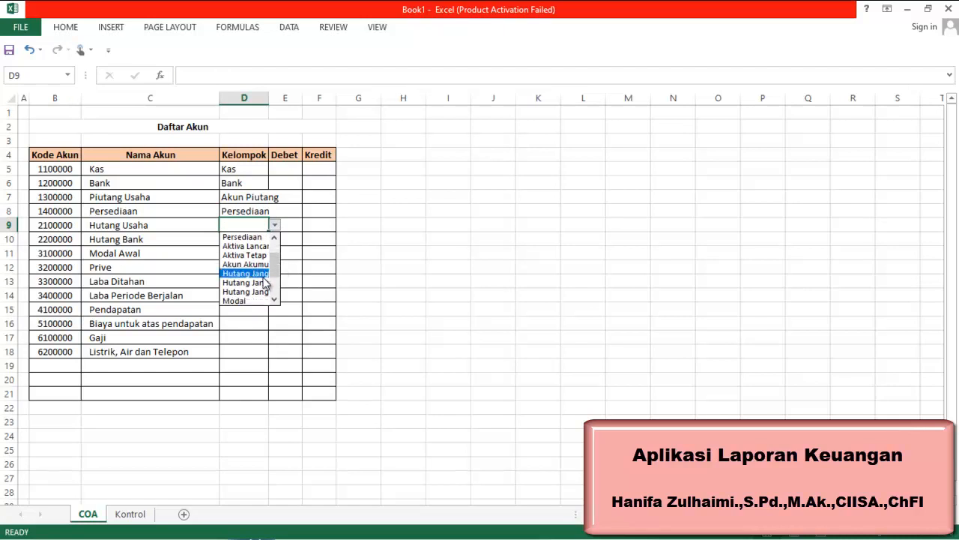
pyautogui.click(262, 274)
# Autofit column D's width and choose Hutang Jangka Panjang as the Kelompok for D10
pyautogui.doubleClick(269, 98)
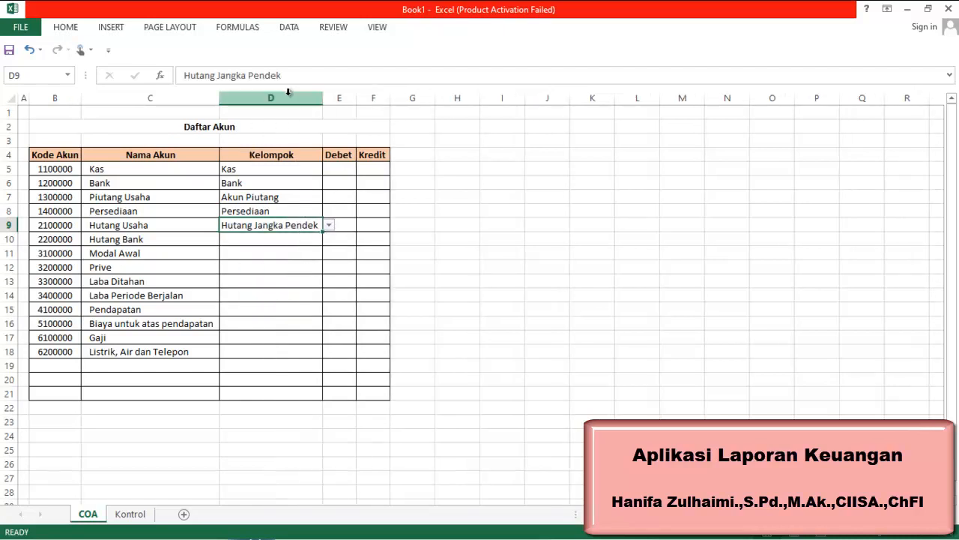
pyautogui.click(303, 240)
pyautogui.click(329, 241)
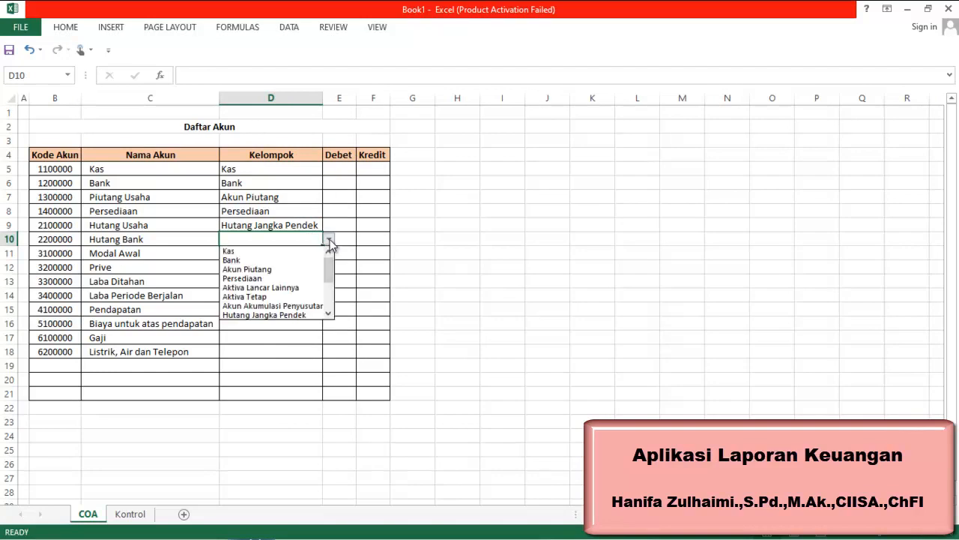
pyautogui.moveTo(328, 269); pyautogui.dragTo(334, 291)
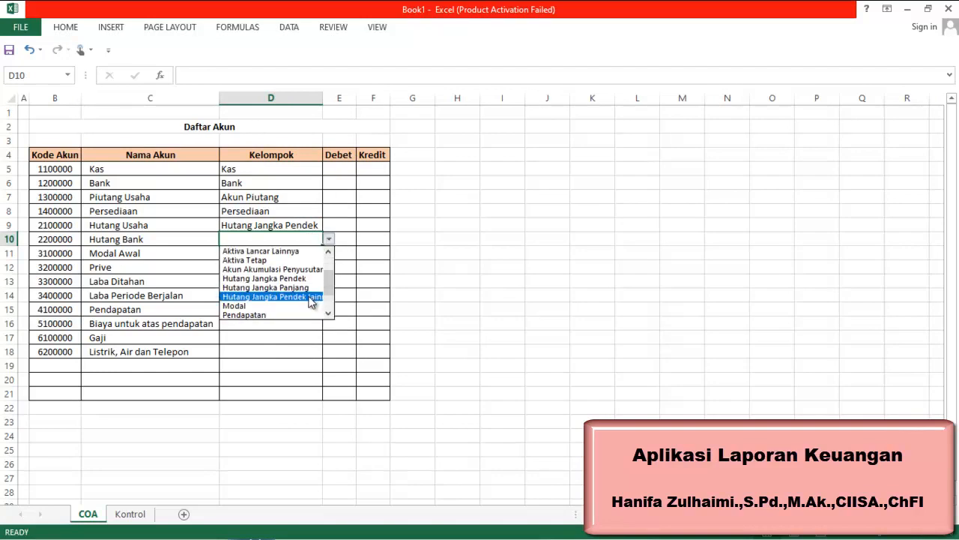
pyautogui.click(307, 288)
# Choose Modal as the Kelompok for D11 from its dropdown list
pyautogui.click(282, 255)
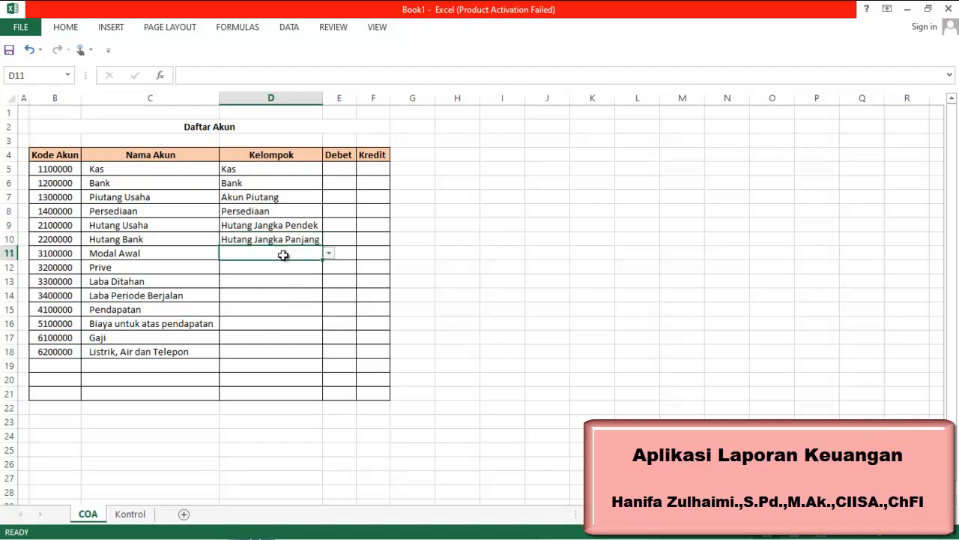
pyautogui.click(329, 255)
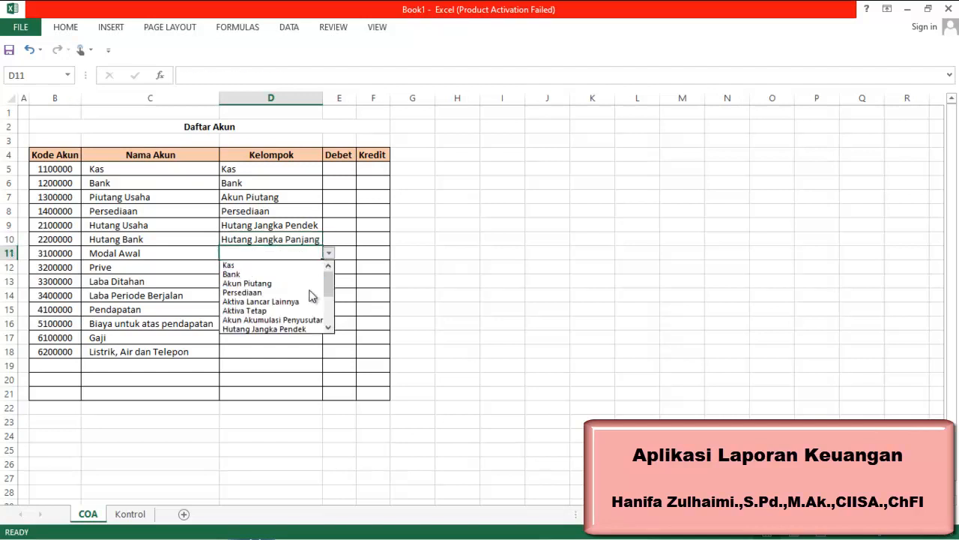
pyautogui.moveTo(329, 290); pyautogui.dragTo(336, 306)
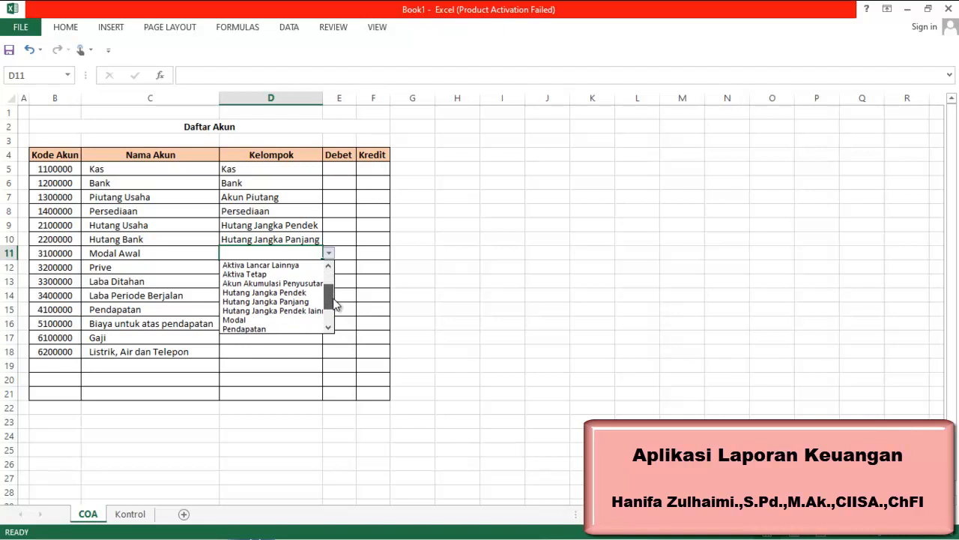
pyautogui.click(305, 320)
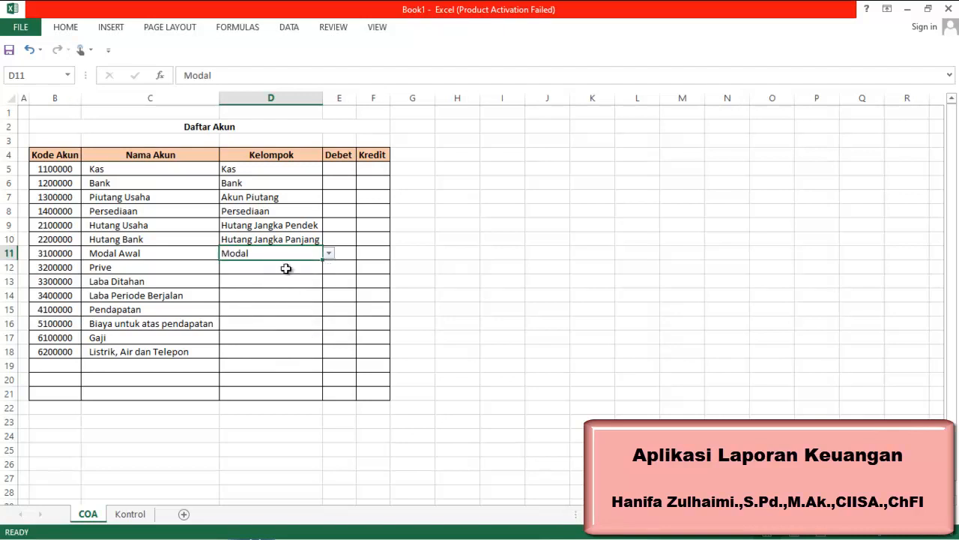
# Choose Modal as the Kelompok for both D12 and D13 from their dropdown lists
pyautogui.click(286, 268)
pyautogui.click(329, 270)
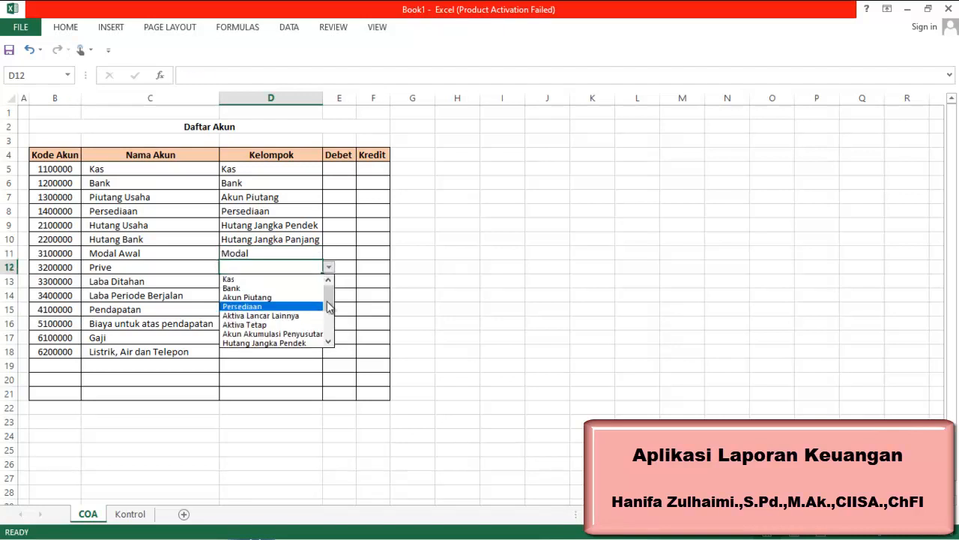
pyautogui.moveTo(332, 299); pyautogui.dragTo(334, 320)
pyautogui.click(289, 316)
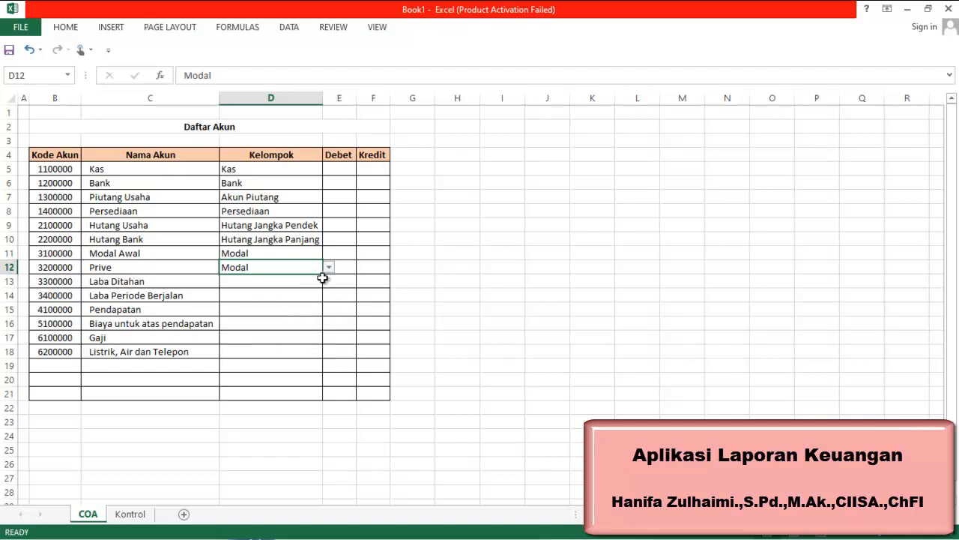
pyautogui.click(311, 285)
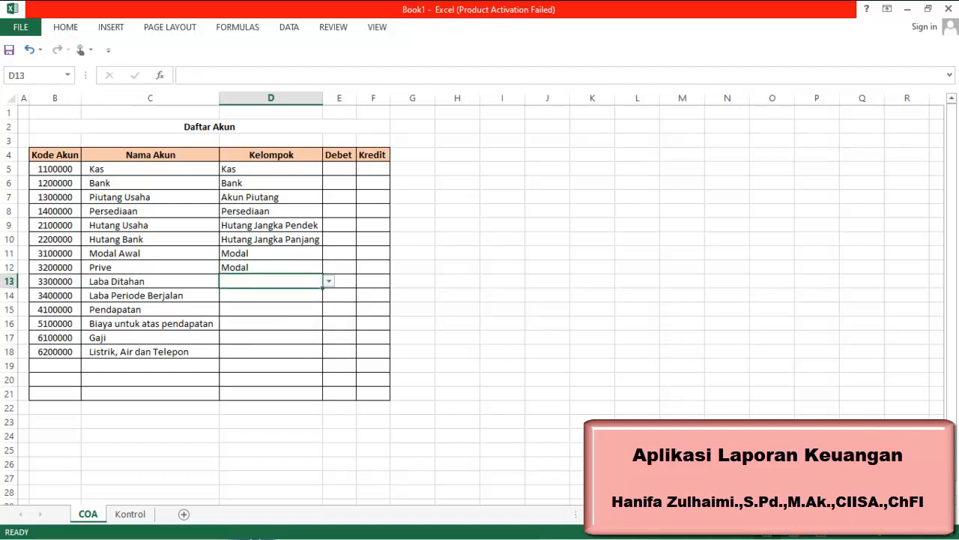
pyautogui.click(329, 281)
pyautogui.scroll(-1, 333, 333)
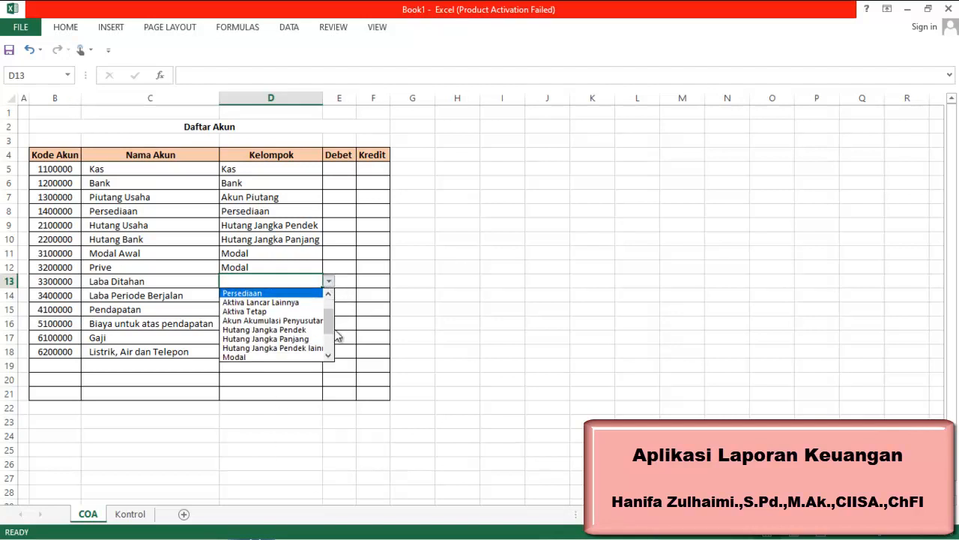
pyautogui.click(297, 357)
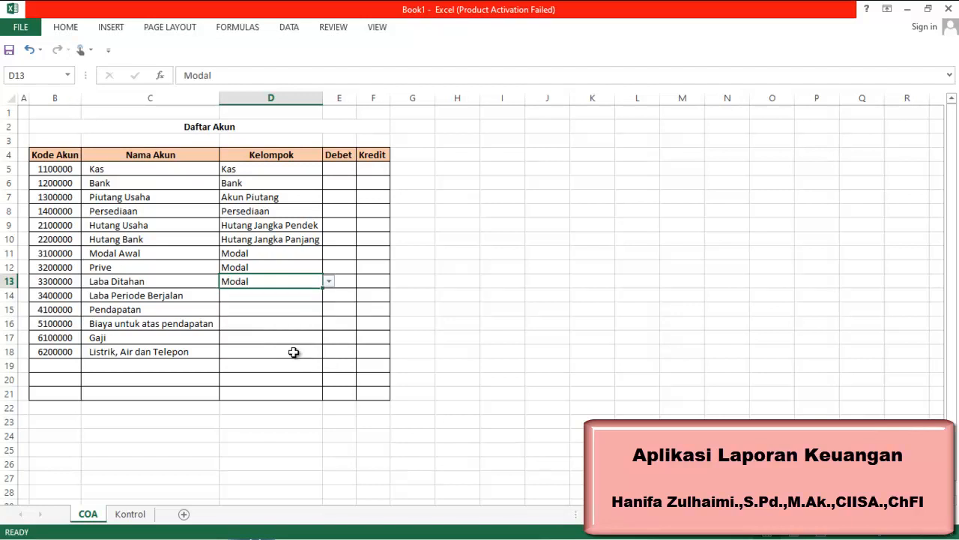
# Choose Modal for D14 and Pendapatan for D15 from their Kelompok dropdowns
pyautogui.click(297, 298)
pyautogui.click(329, 295)
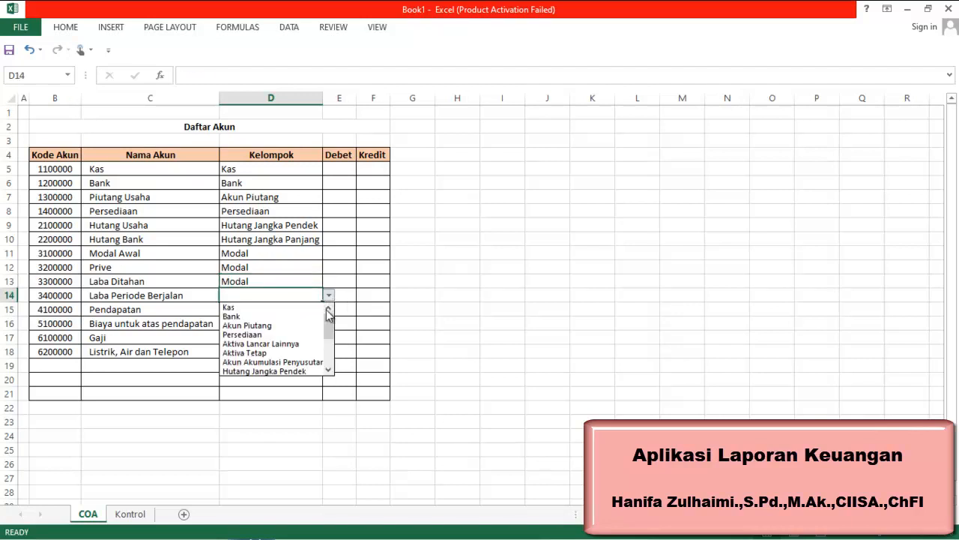
pyautogui.moveTo(329, 332); pyautogui.dragTo(331, 344)
pyautogui.click(299, 361)
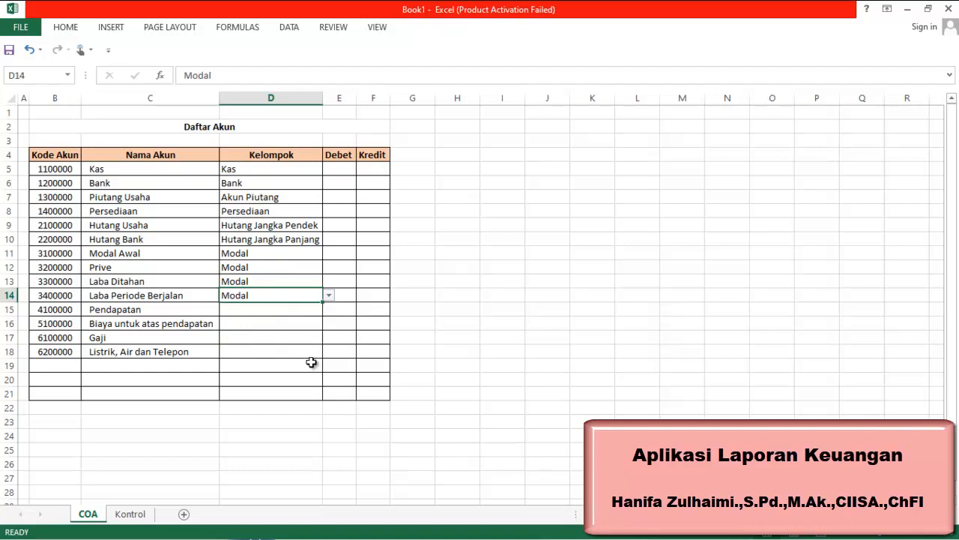
pyautogui.click(255, 312)
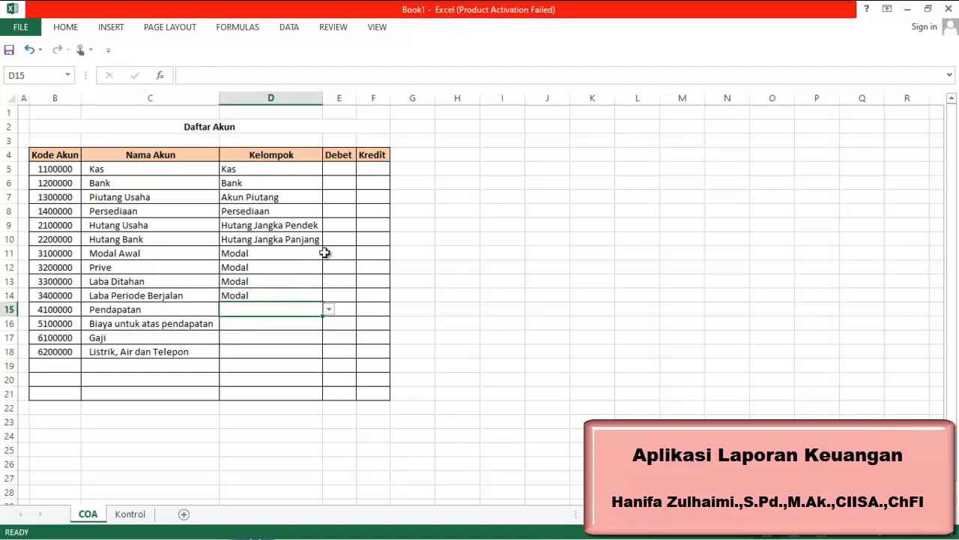
pyautogui.click(332, 313)
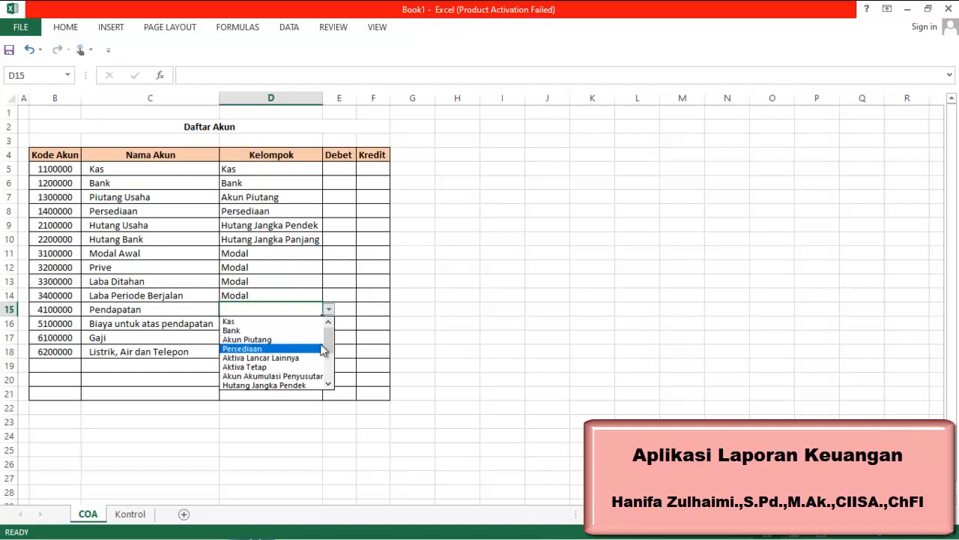
pyautogui.scroll(-1, 334, 364)
pyautogui.scroll(-1, 332, 367)
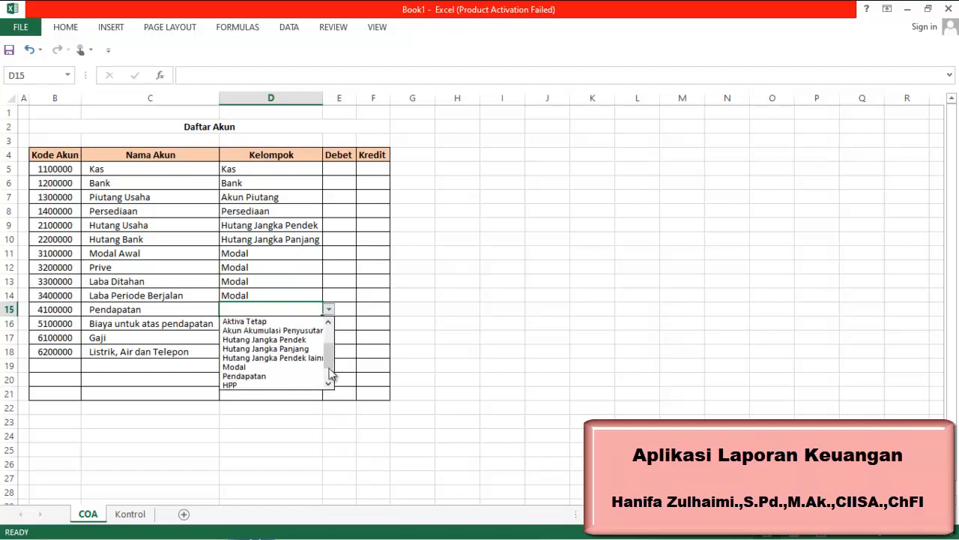
pyautogui.click(311, 375)
# Choose HPP for D16 and Beban for D17 from their Kelompok dropdowns
pyautogui.click(252, 326)
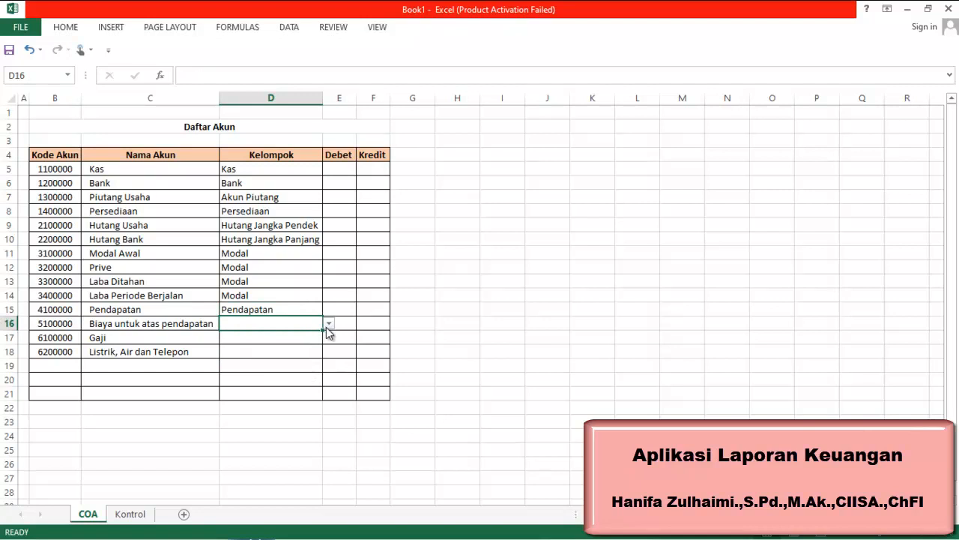
pyautogui.click(328, 323)
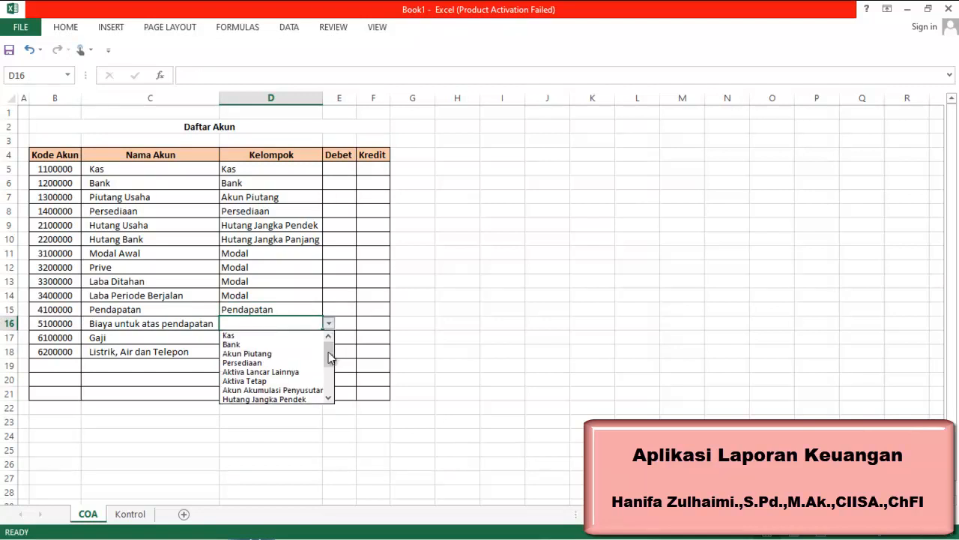
pyautogui.scroll(-3, 330, 357)
pyautogui.click(319, 375)
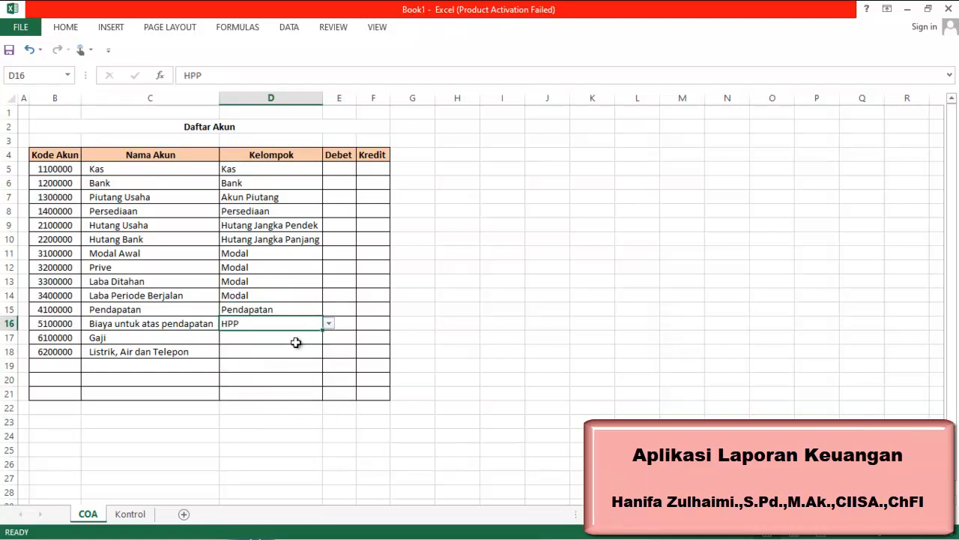
pyautogui.click(296, 342)
pyautogui.click(328, 338)
pyautogui.scroll(-1, 328, 379)
pyautogui.moveTo(327, 380); pyautogui.dragTo(321, 398)
pyautogui.click(299, 401)
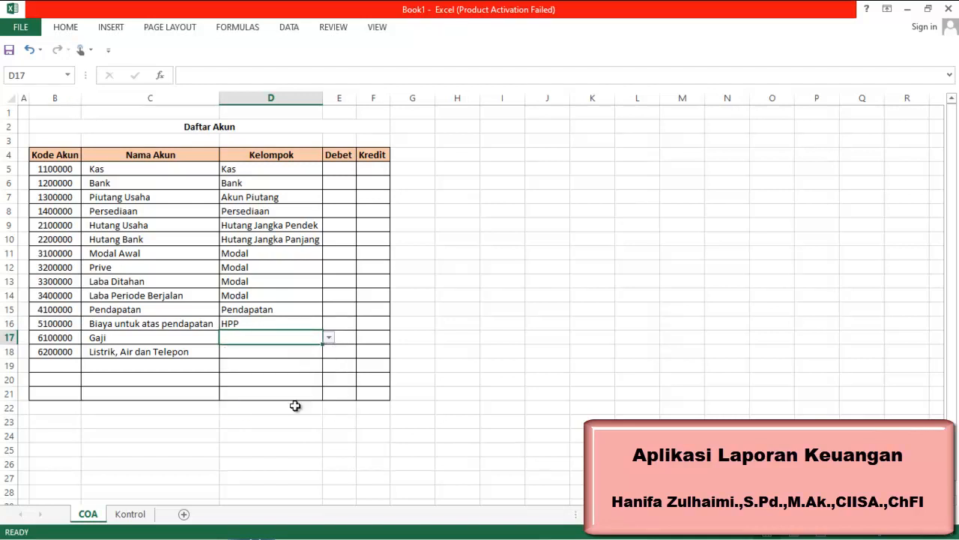
# Set the Kelompok for D18 to Beban from its dropdown list
pyautogui.click(270, 354)
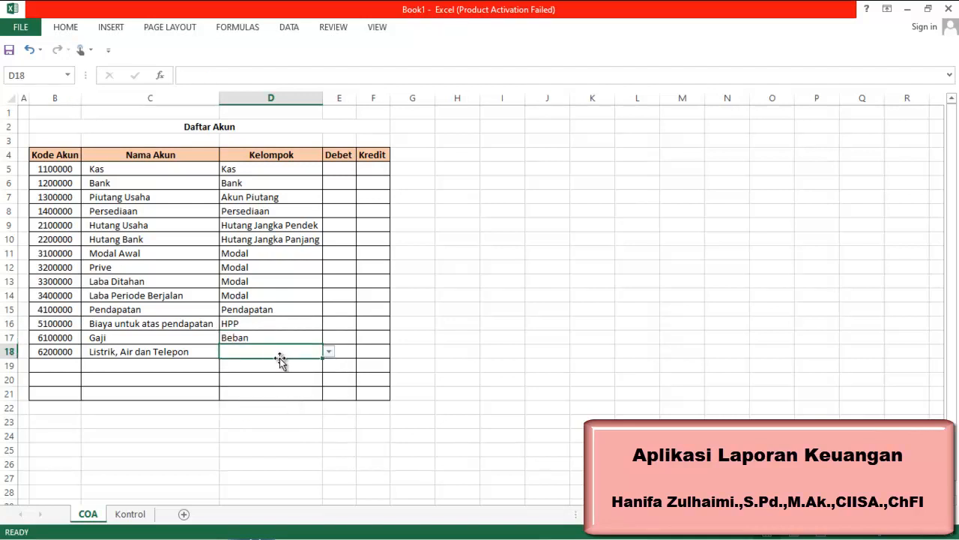
pyautogui.click(329, 352)
pyautogui.click(313, 409)
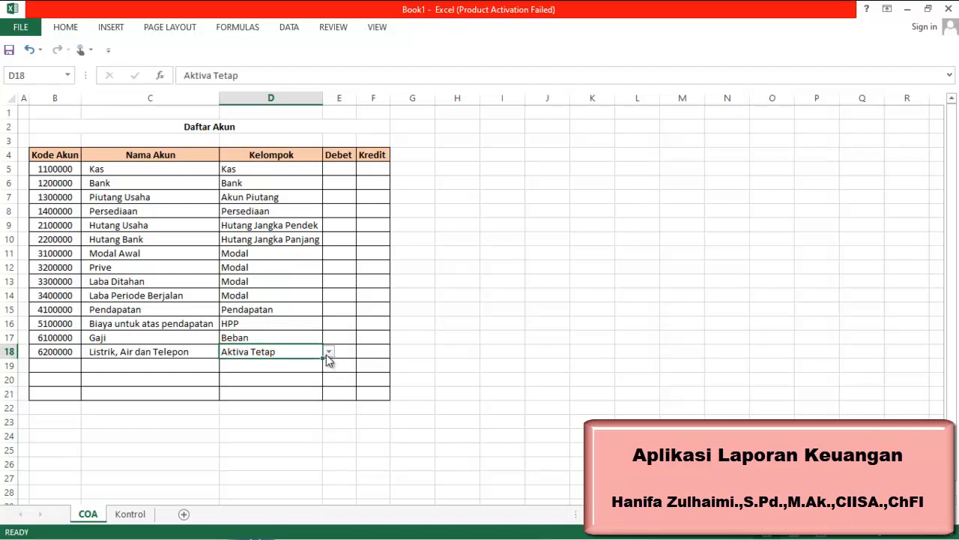
pyautogui.click(329, 353)
pyautogui.moveTo(332, 395); pyautogui.dragTo(327, 407)
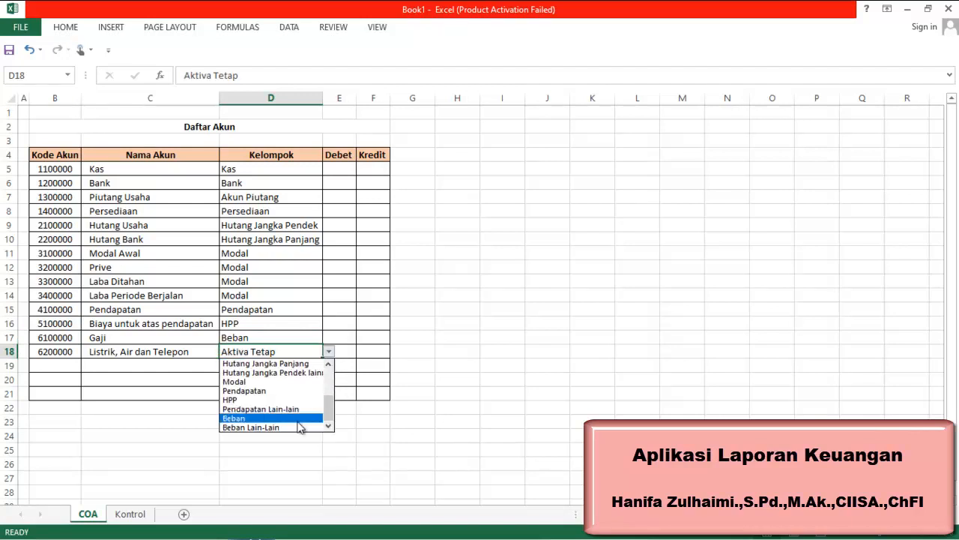
pyautogui.click(300, 417)
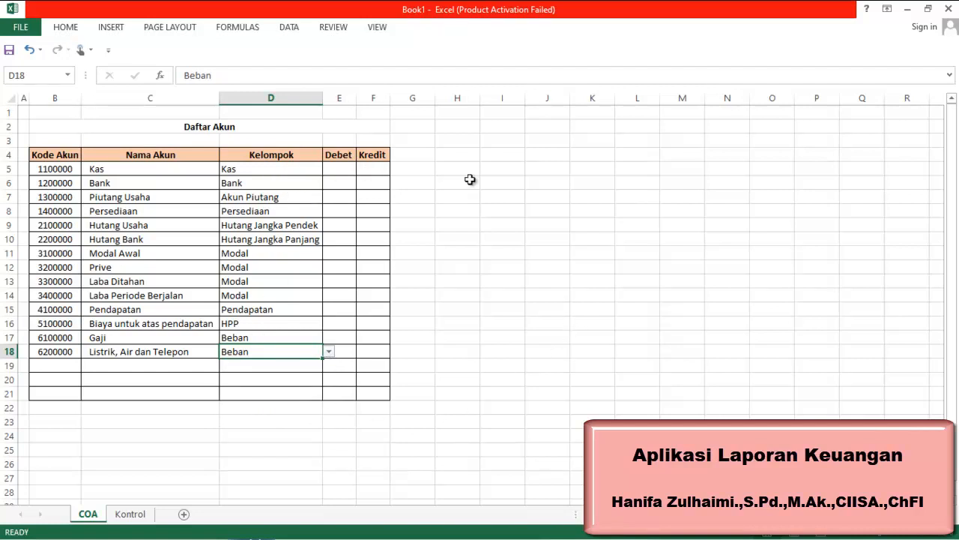
# Add column headers Saldo Normal in H4 and Posisi in I4
pyautogui.moveTo(750, 537)
pyautogui.click(456, 155)
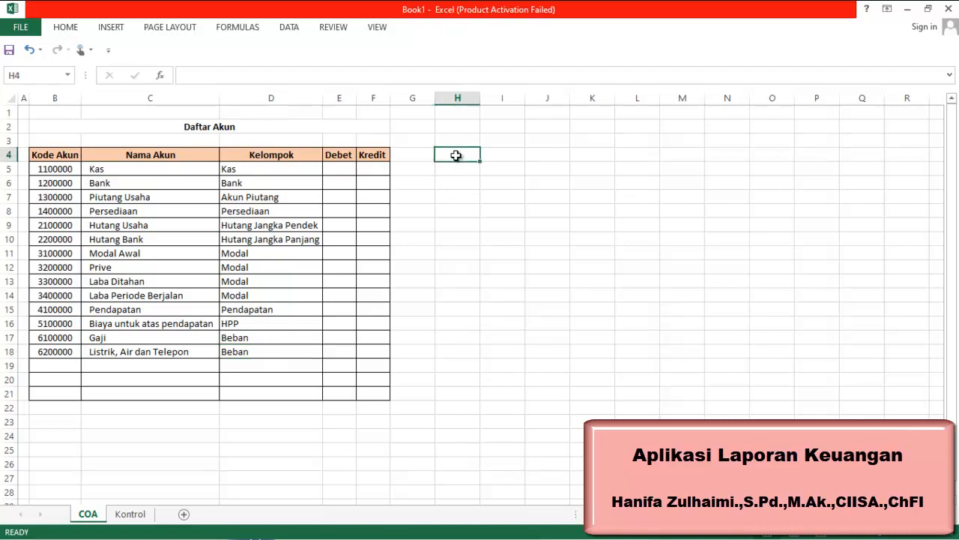
pyautogui.write('Saldo')
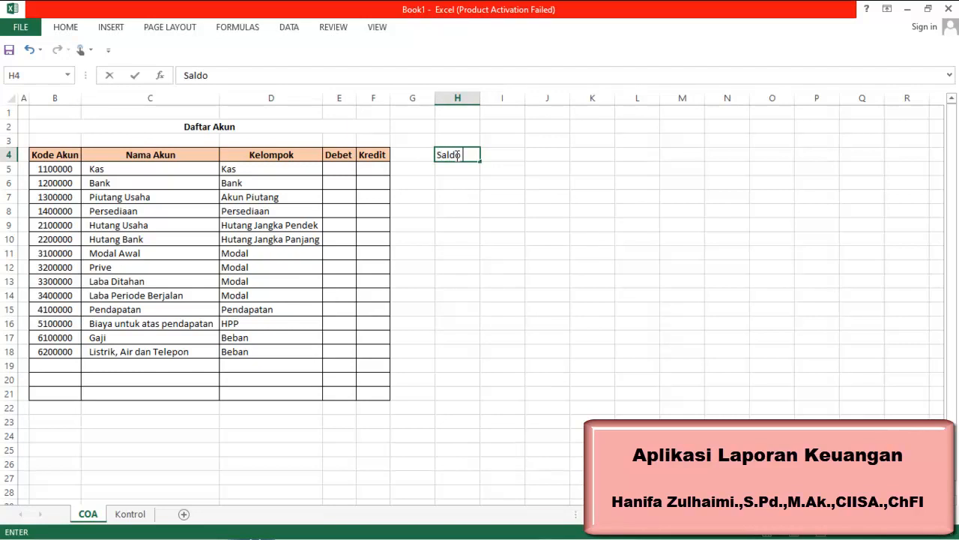
pyautogui.write(' Normal')
pyautogui.press('Tab')
pyautogui.write('Posis')
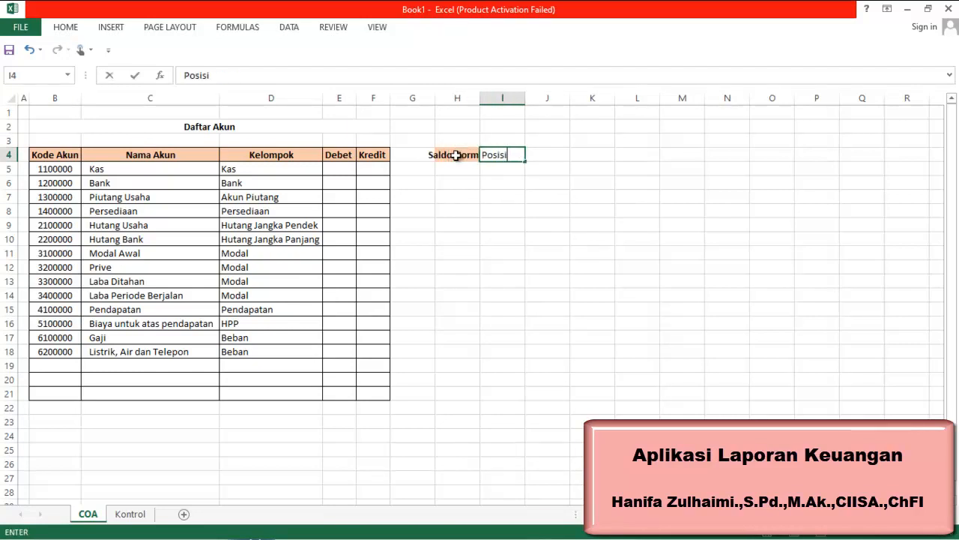
pyautogui.press('Return')
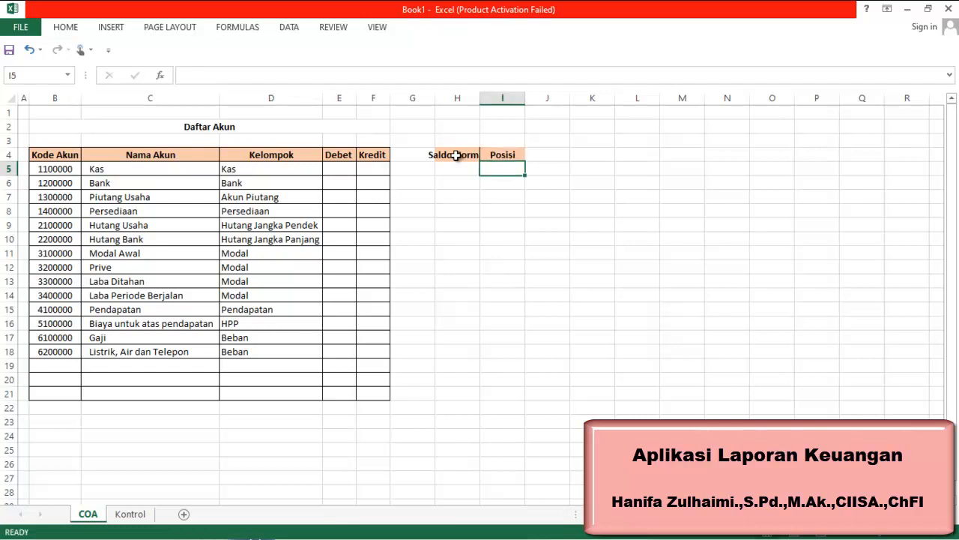
# Autofit the widths of columns H and I to their headers
pyautogui.doubleClick(480, 98)
pyautogui.doubleClick(542, 98)
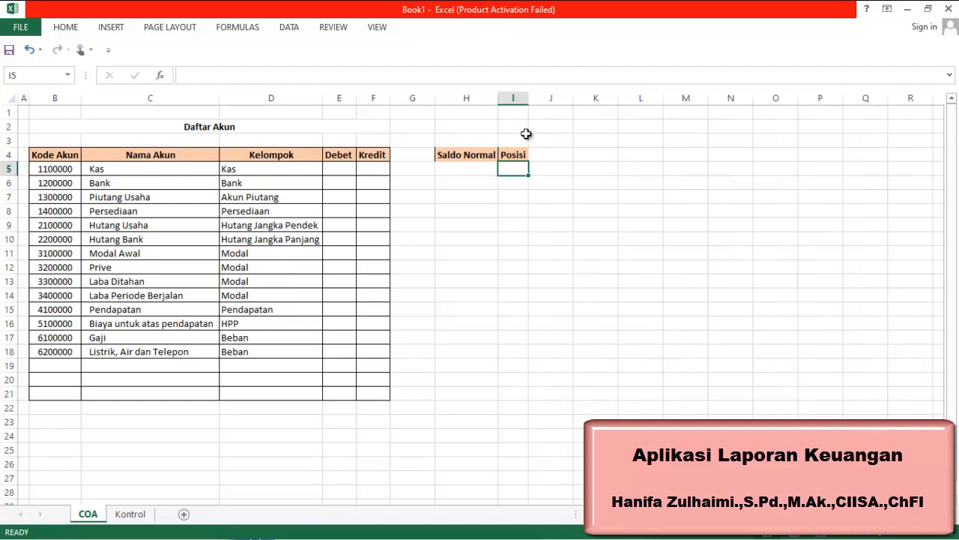
pyautogui.click(470, 159)
pyautogui.click(514, 153)
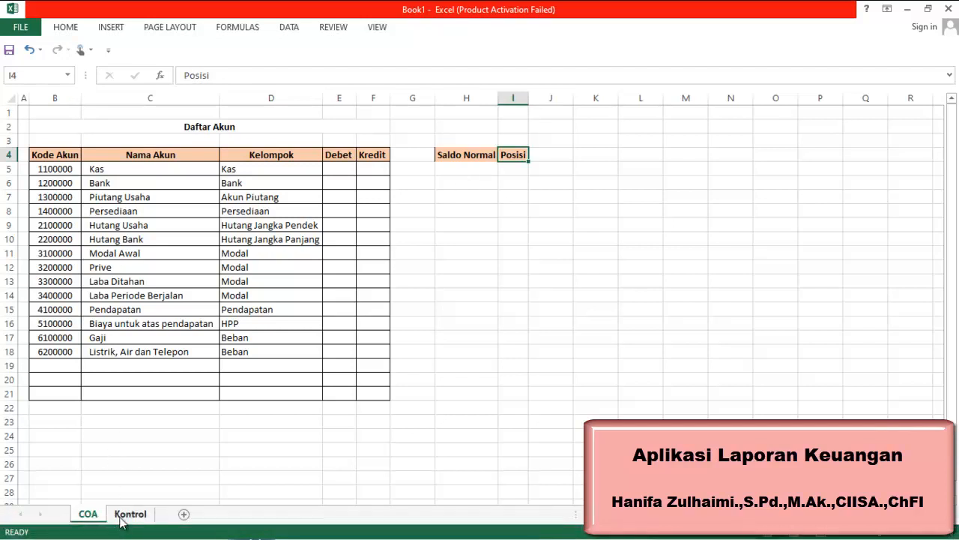
# Start an INDEX formula in H5 using the SaldoNormal range as its array
pyautogui.click(457, 170)
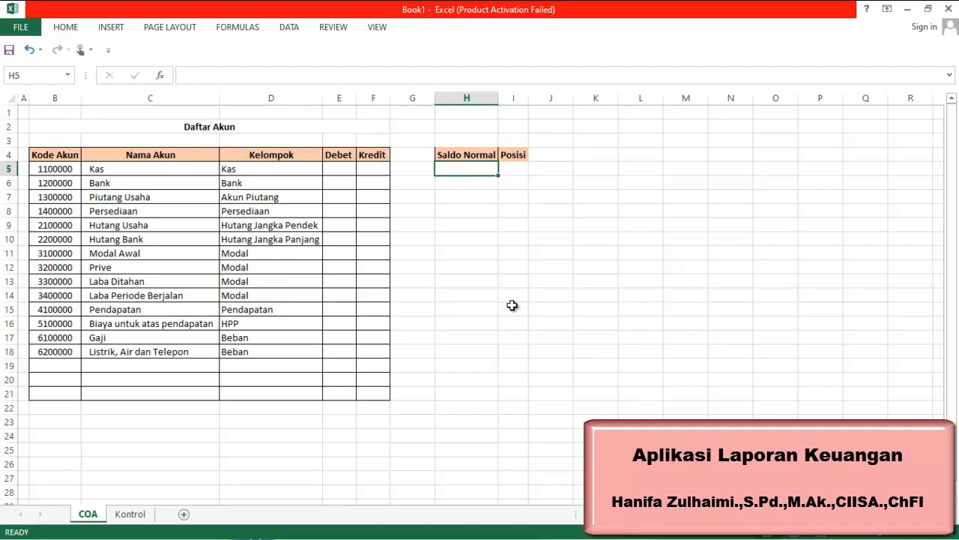
pyautogui.click(668, 527)
pyautogui.write('=')
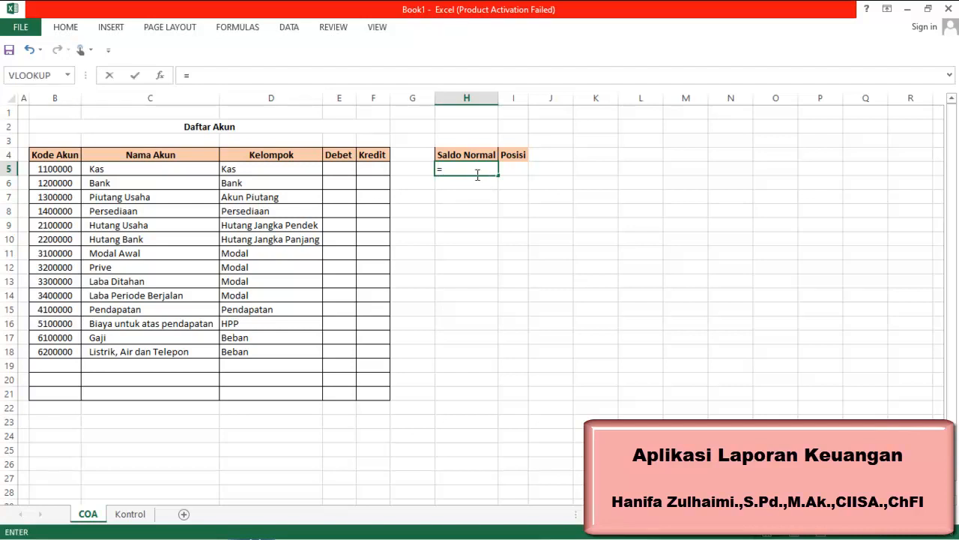
pyautogui.write('index')
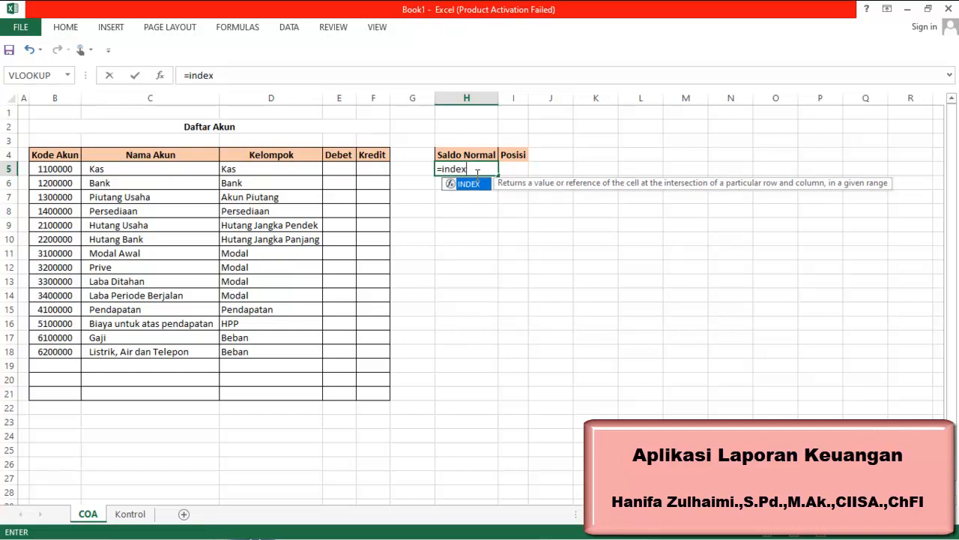
pyautogui.doubleClick(468, 184)
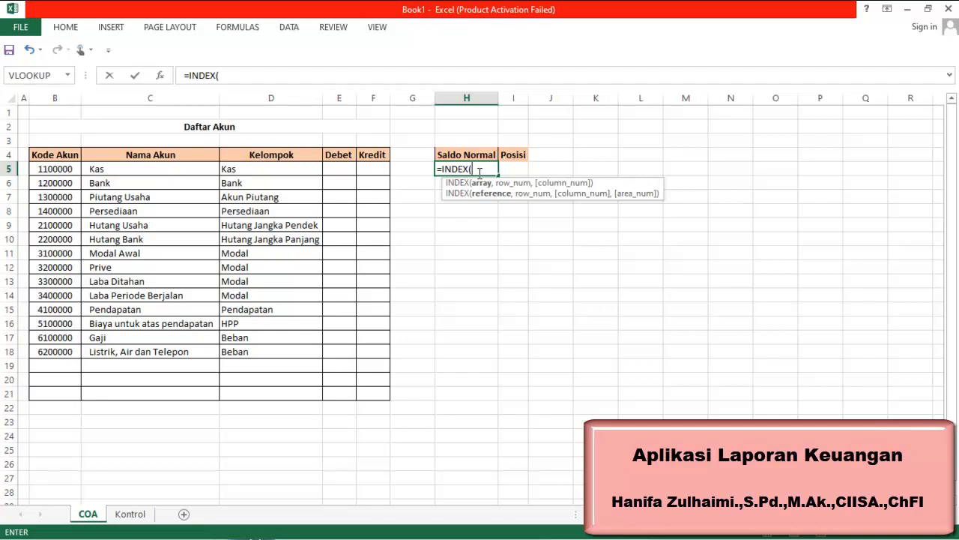
pyautogui.write('s')
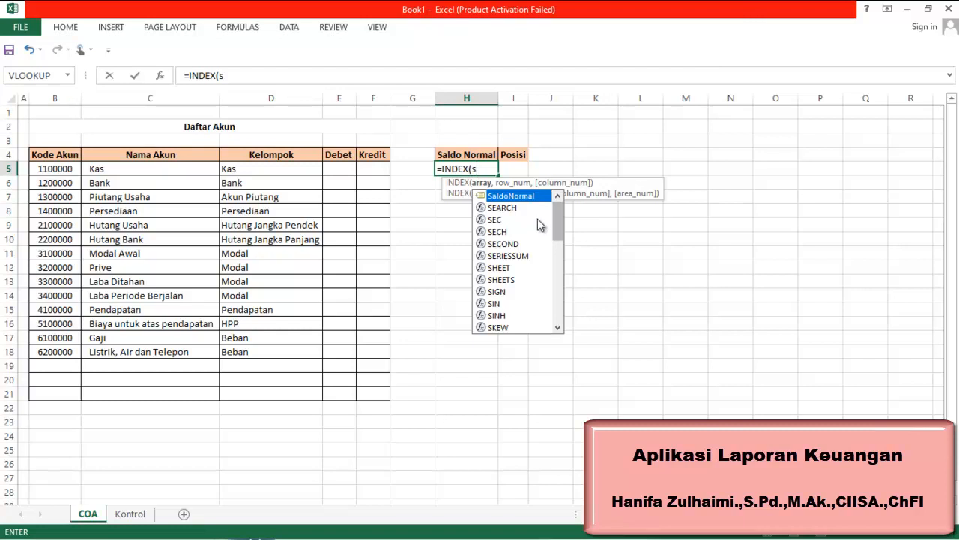
pyautogui.doubleClick(525, 197)
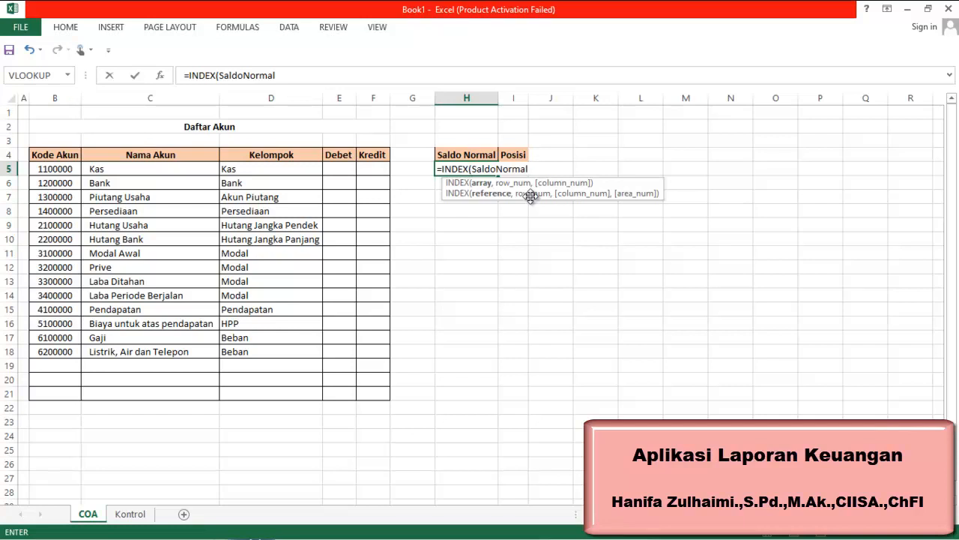
pyautogui.write(',')
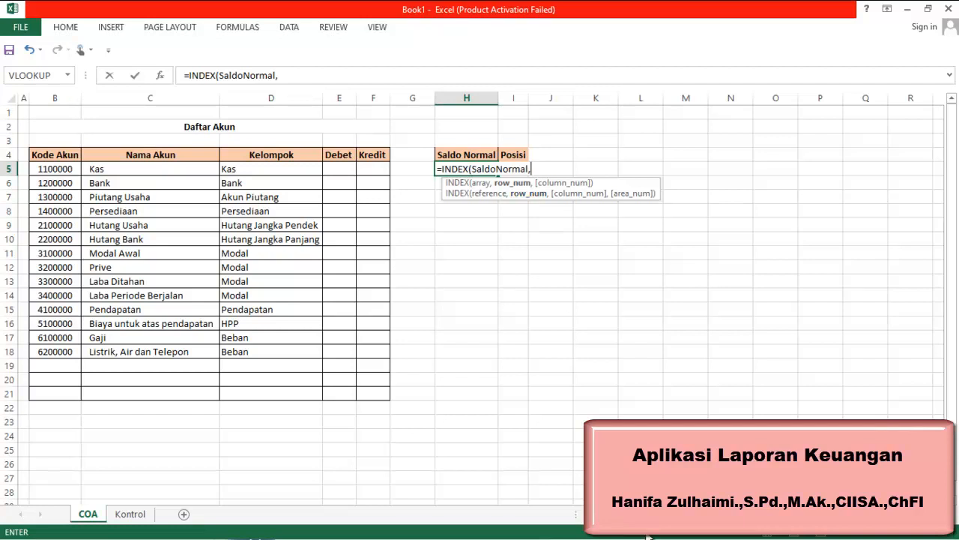
# Nest a MATCH function as the row argument of the INDEX formula
pyautogui.moveTo(588, 537)
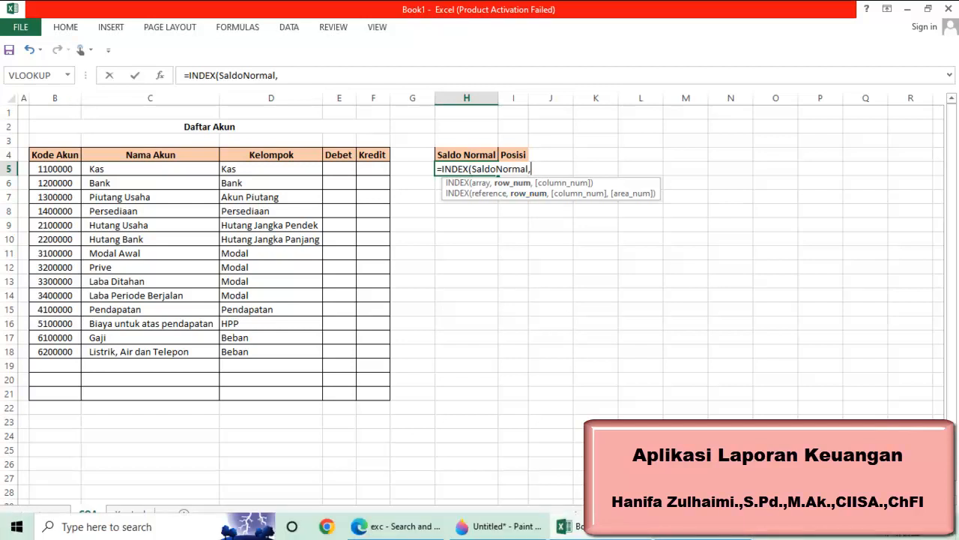
pyautogui.click(701, 533)
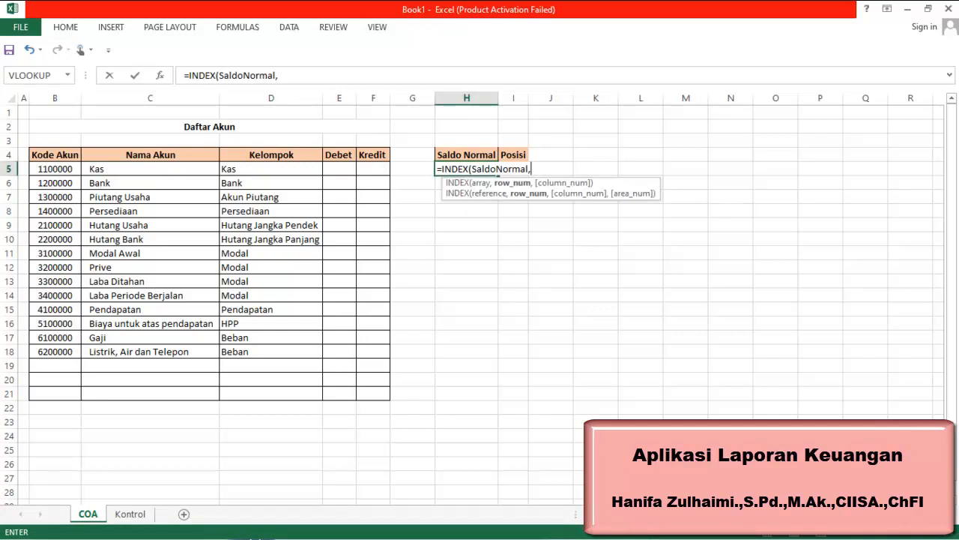
pyautogui.write('m')
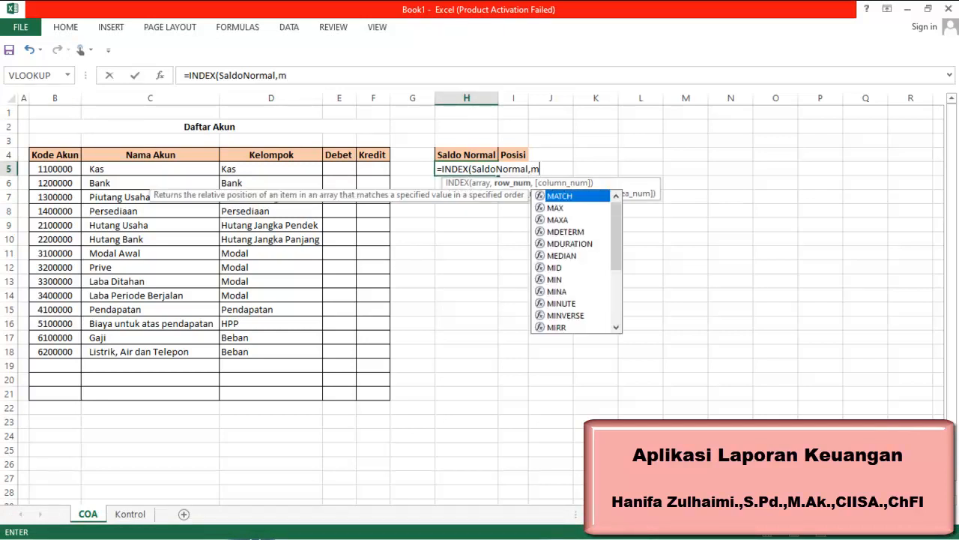
pyautogui.doubleClick(592, 201)
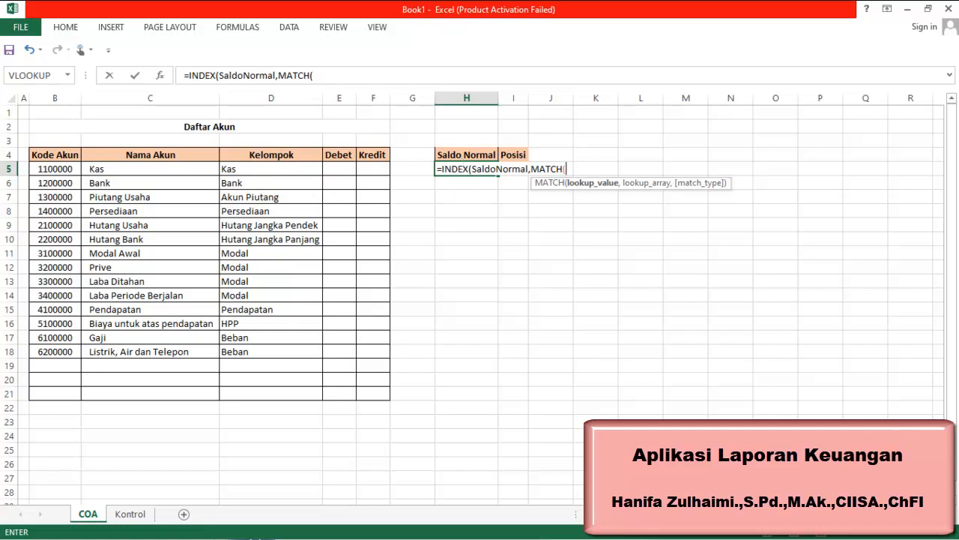
pyautogui.moveTo(772, 538)
pyautogui.click(669, 537)
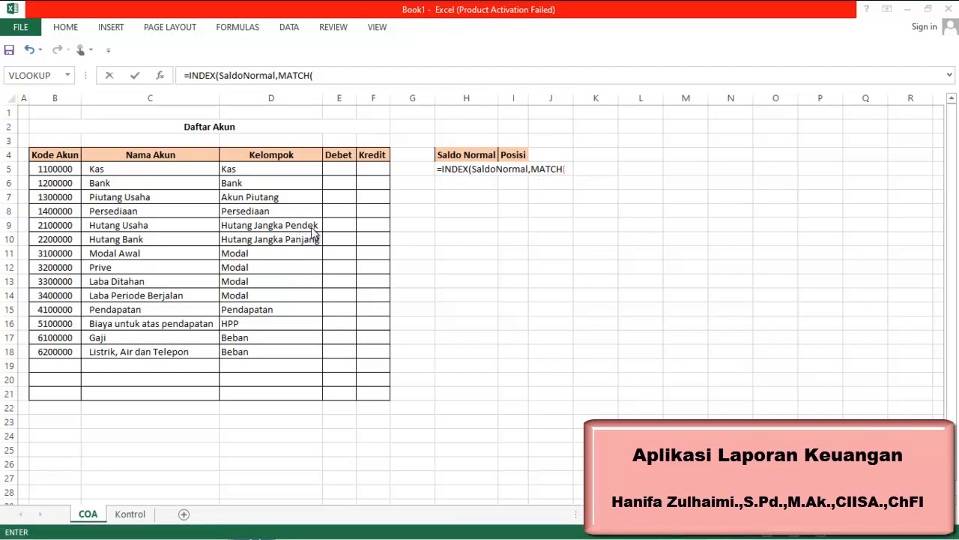
pyautogui.click(275, 170)
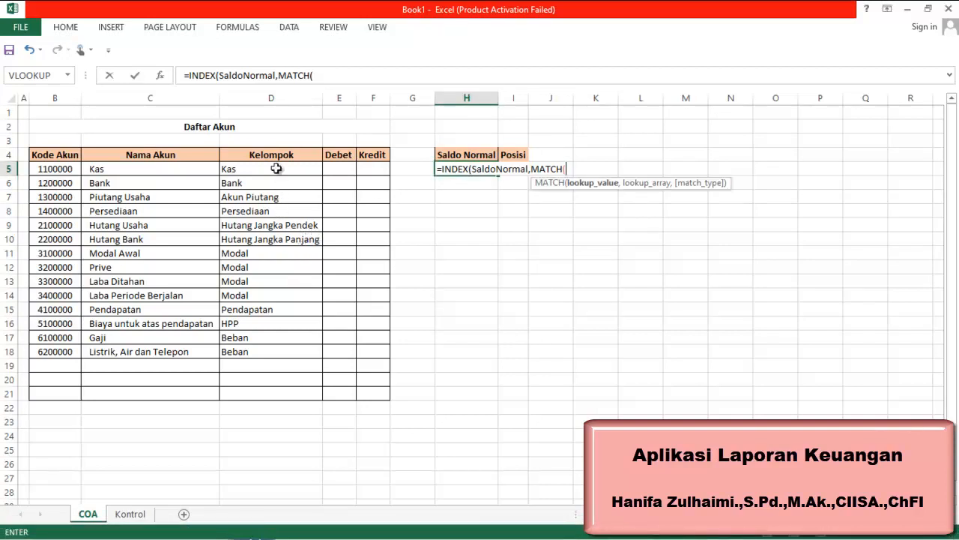
pyautogui.click(276, 168)
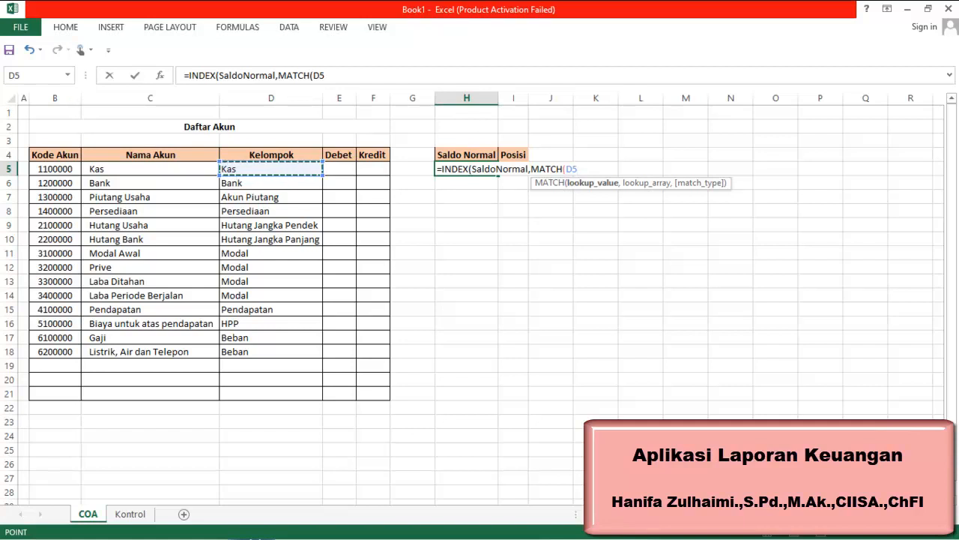
pyautogui.write(',')
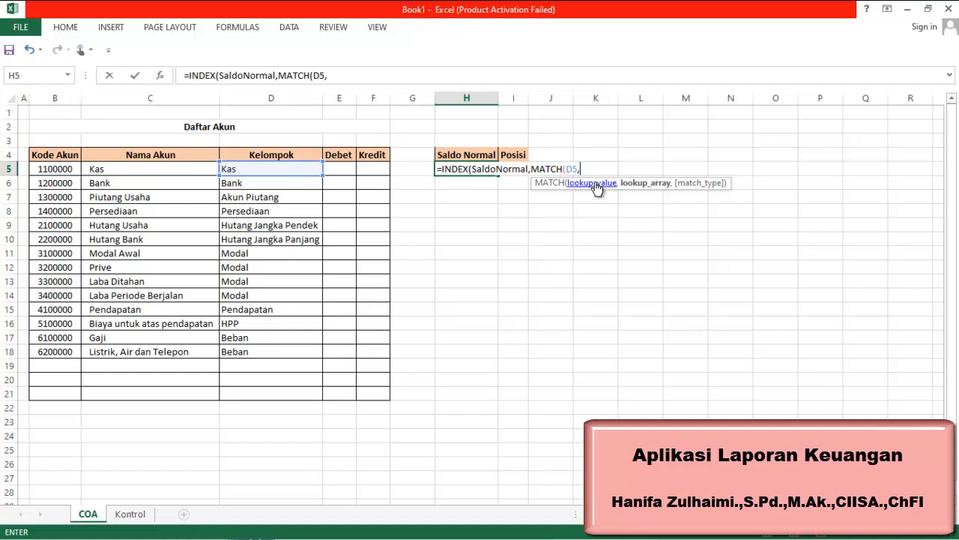
pyautogui.click(131, 514)
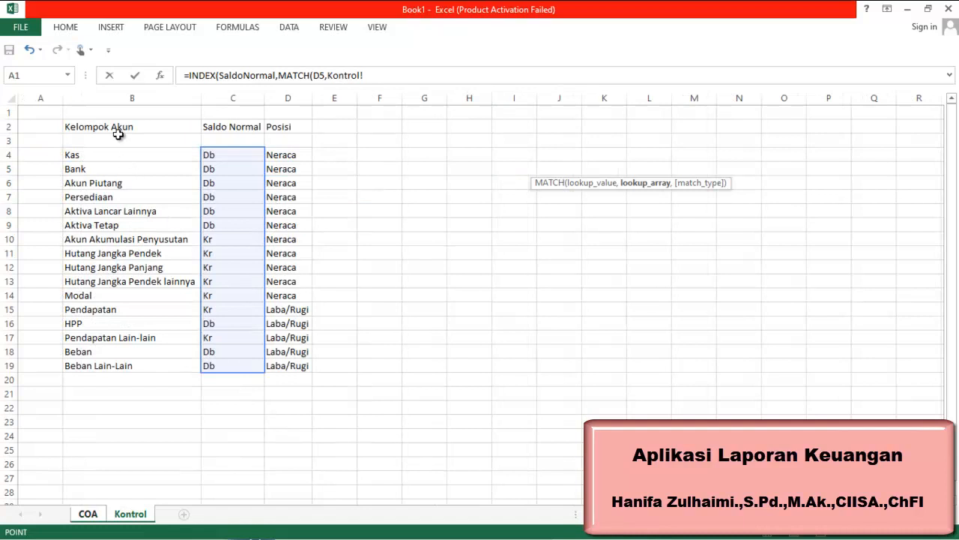
pyautogui.click(87, 514)
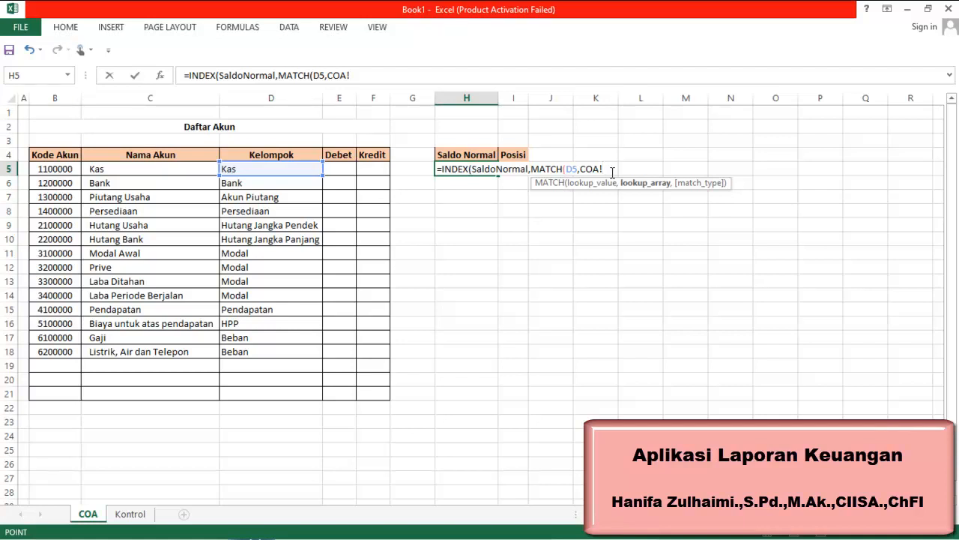
pyautogui.write(',')
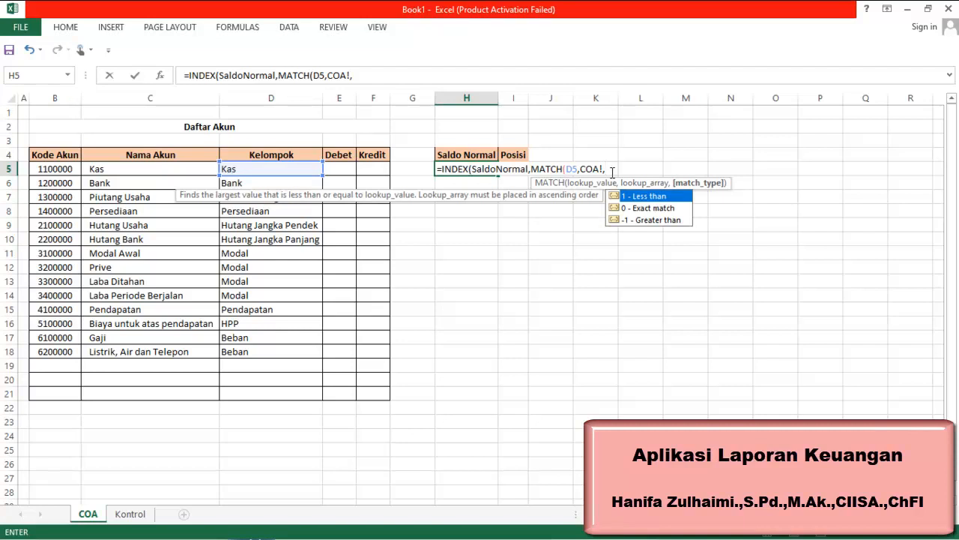
pyautogui.press('BackSpace')
pyautogui.press('BackSpace')
pyautogui.press('BackSpace')
pyautogui.press('BackSpace')
pyautogui.press('BackSpace')
pyautogui.press('BackSpace')
pyautogui.press('BackSpace')
pyautogui.press('BackSpace')
pyautogui.press('BackSpace')
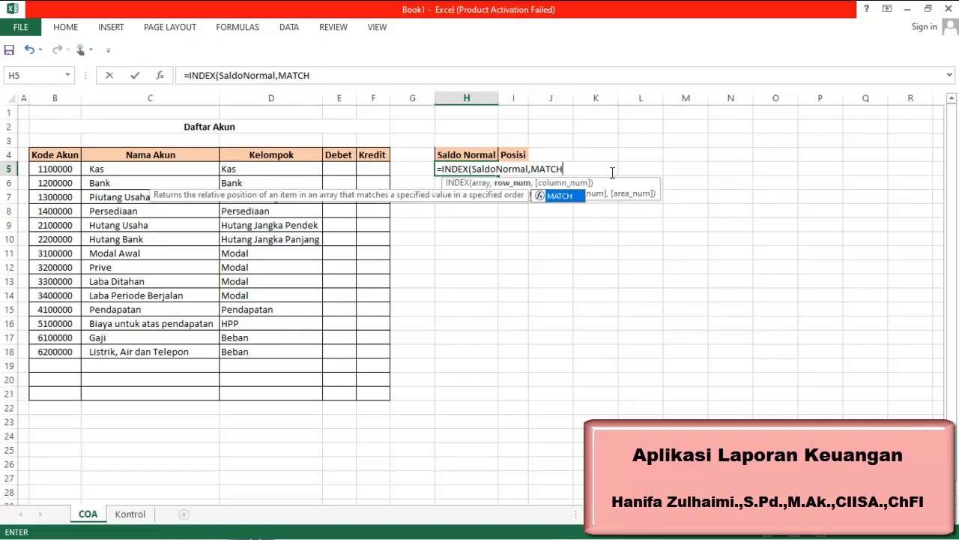
# Complete MATCH with COA!D5 as lookup value, the Kelompok range and exact match 0, closing the formula and accepting Excel's correction
pyautogui.write('(')
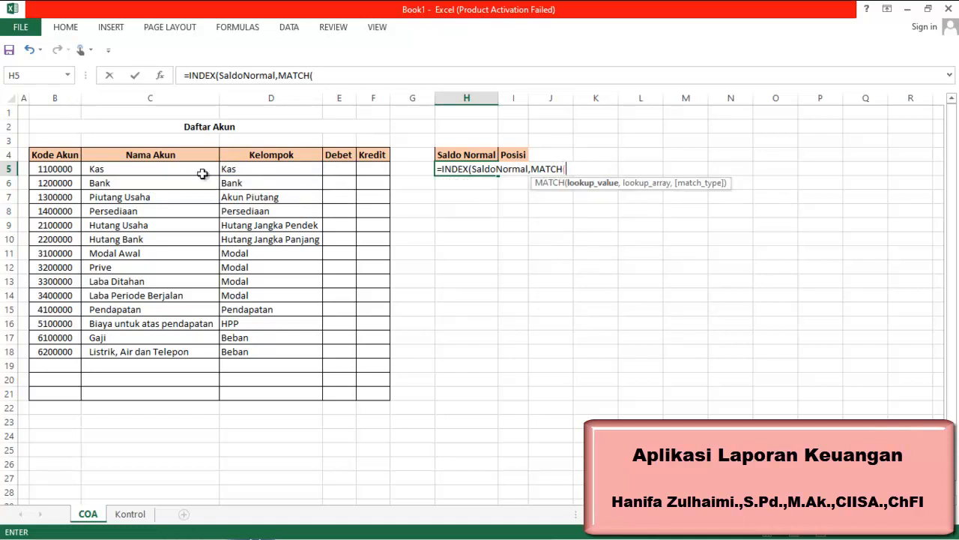
pyautogui.click(257, 171)
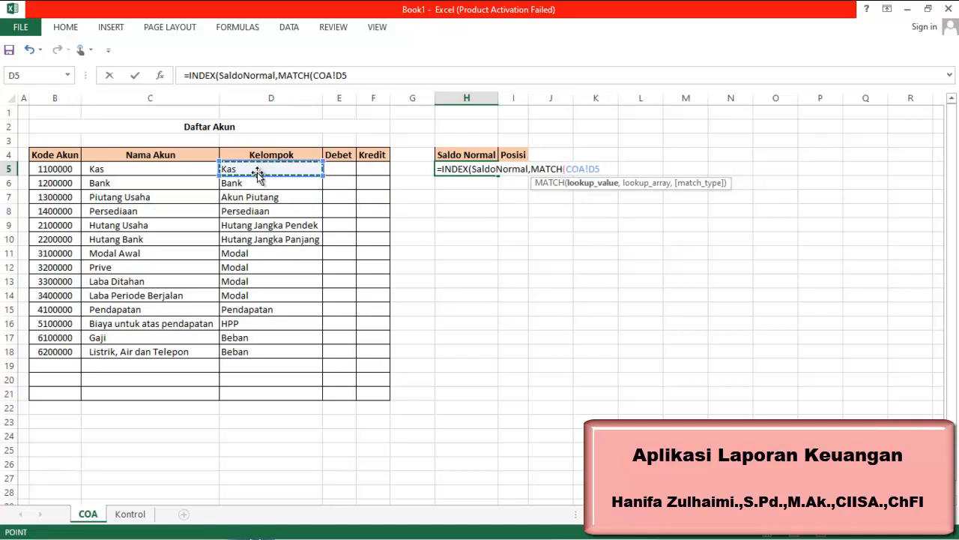
pyautogui.write(',')
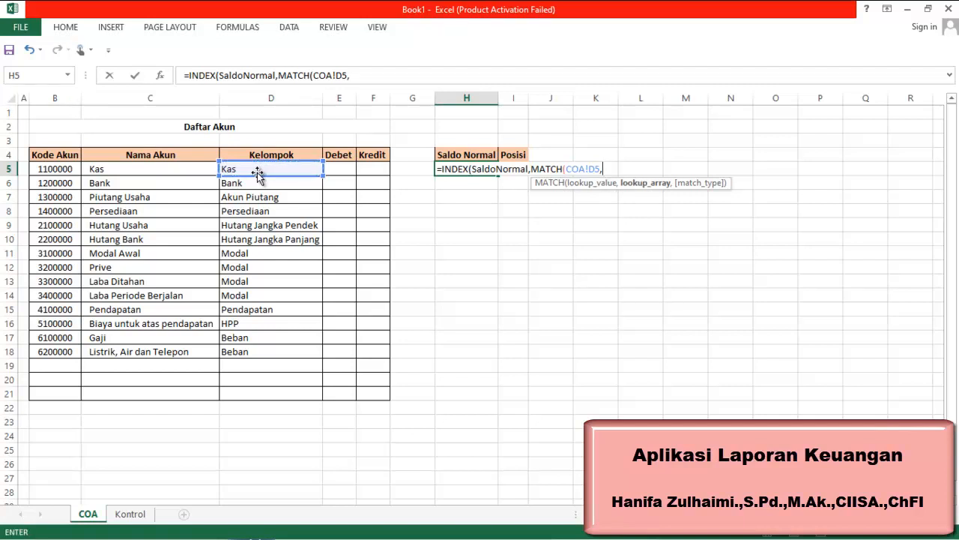
pyautogui.write('k')
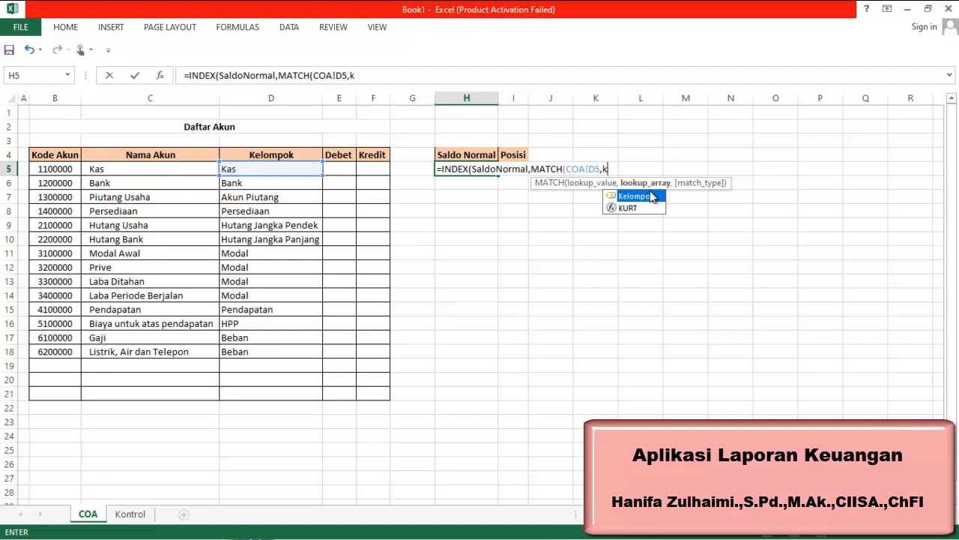
pyautogui.doubleClick(647, 198)
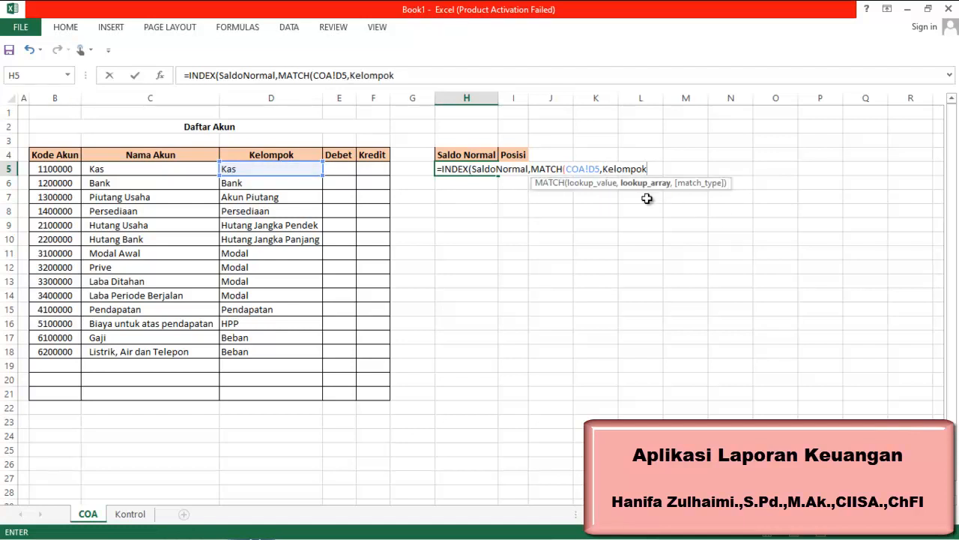
pyautogui.write(',')
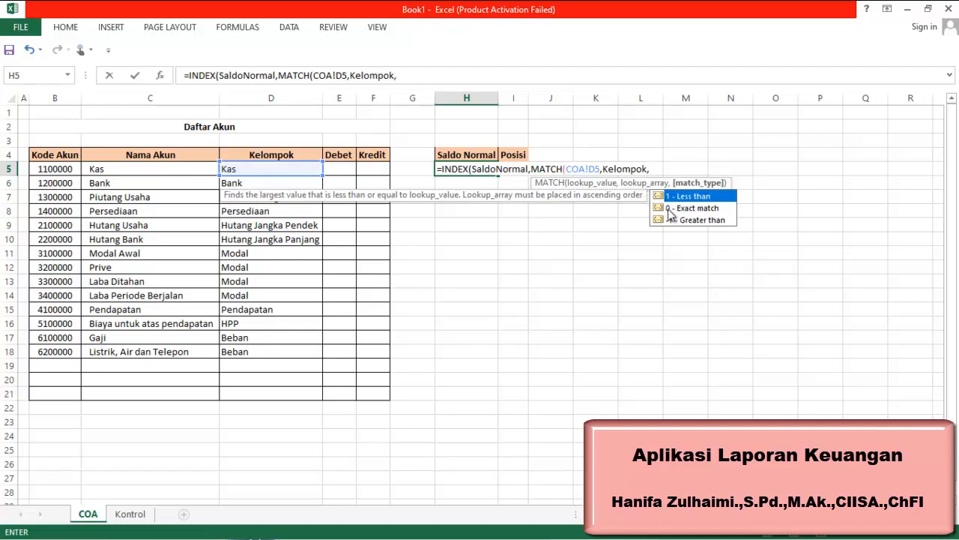
pyautogui.click(671, 208)
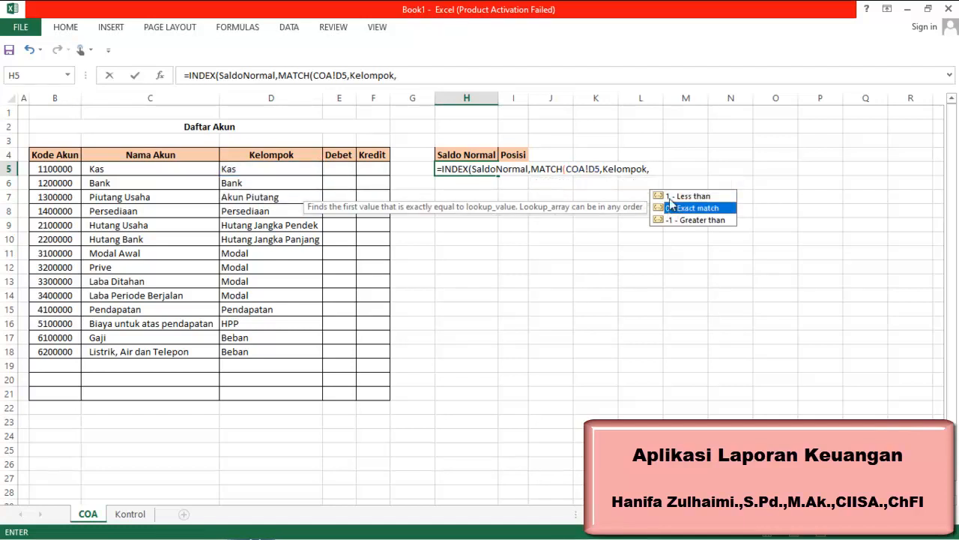
pyautogui.doubleClick(677, 210)
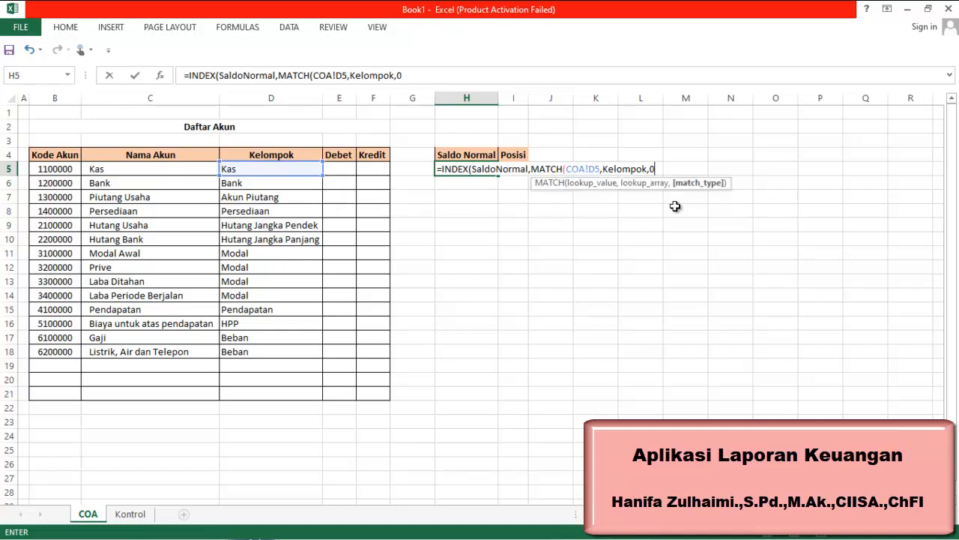
pyautogui.write(')')
pyautogui.press('Return')
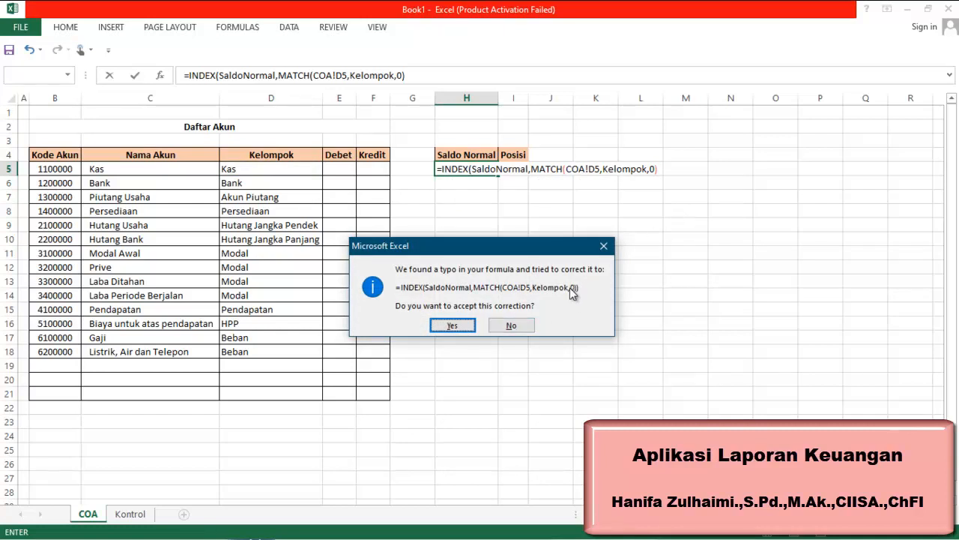
pyautogui.click(457, 328)
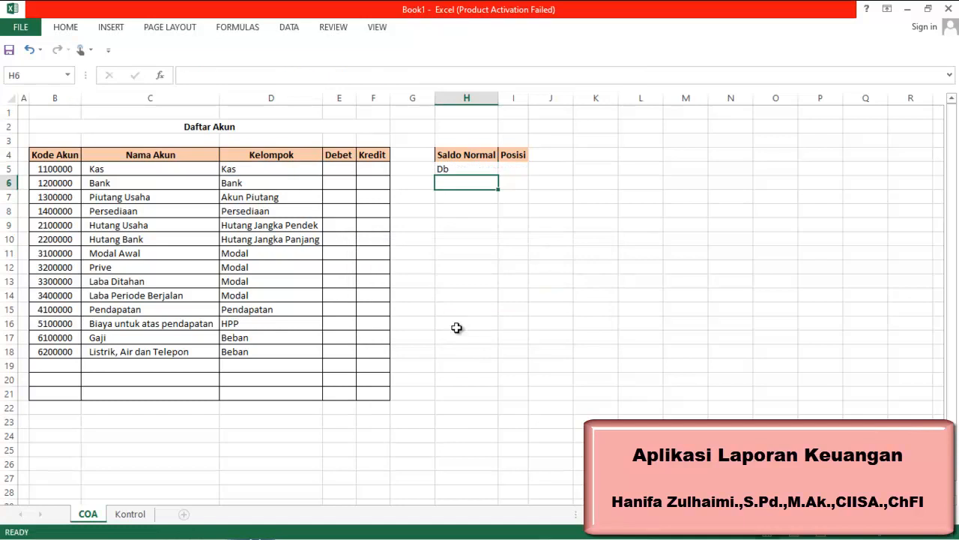
# Check the H5 formula and compare its result against the Saldo Normal values on the Kontrol sheet
pyautogui.click(475, 169)
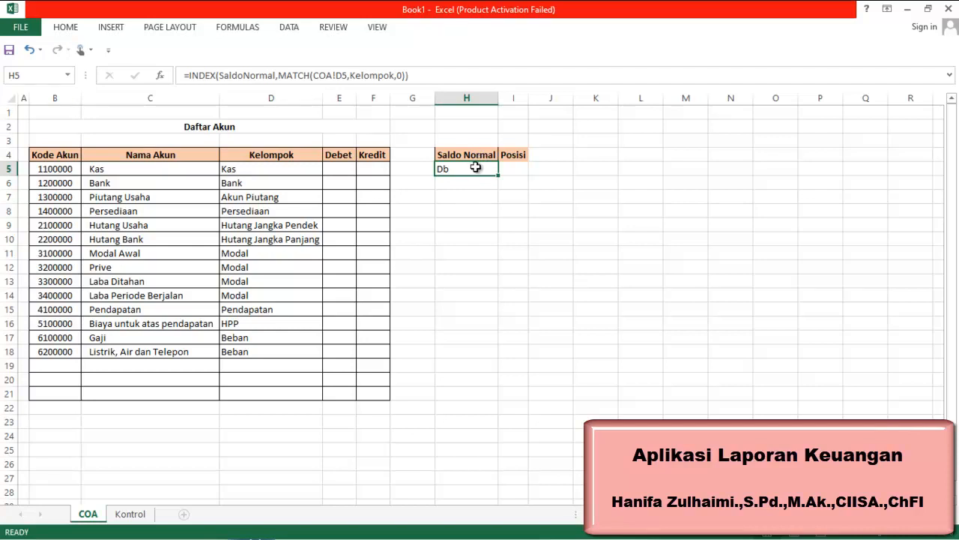
pyautogui.click(269, 171)
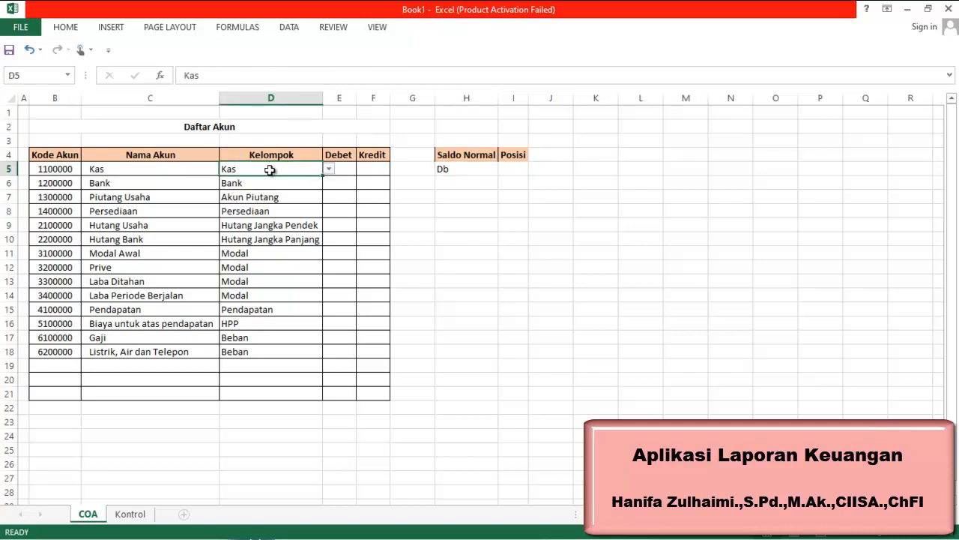
pyautogui.click(453, 173)
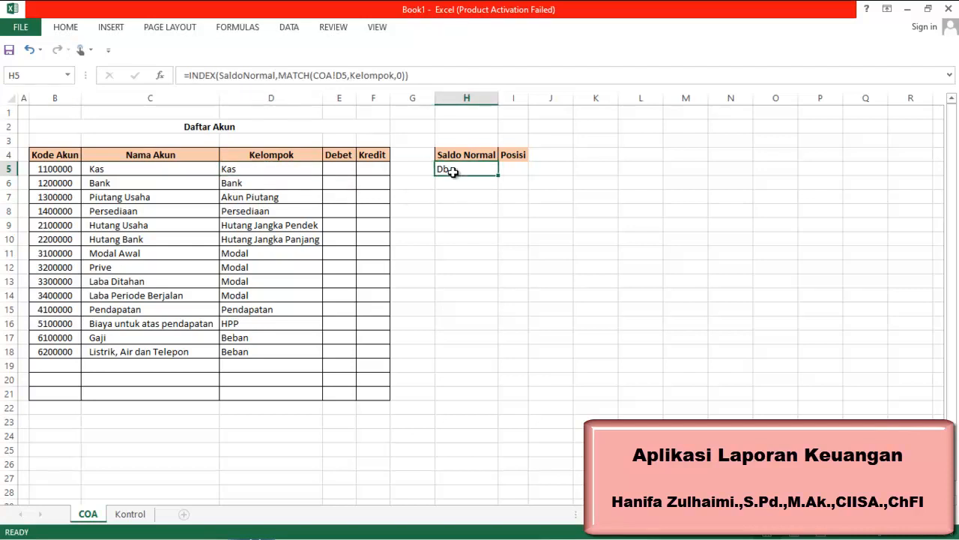
pyautogui.click(135, 518)
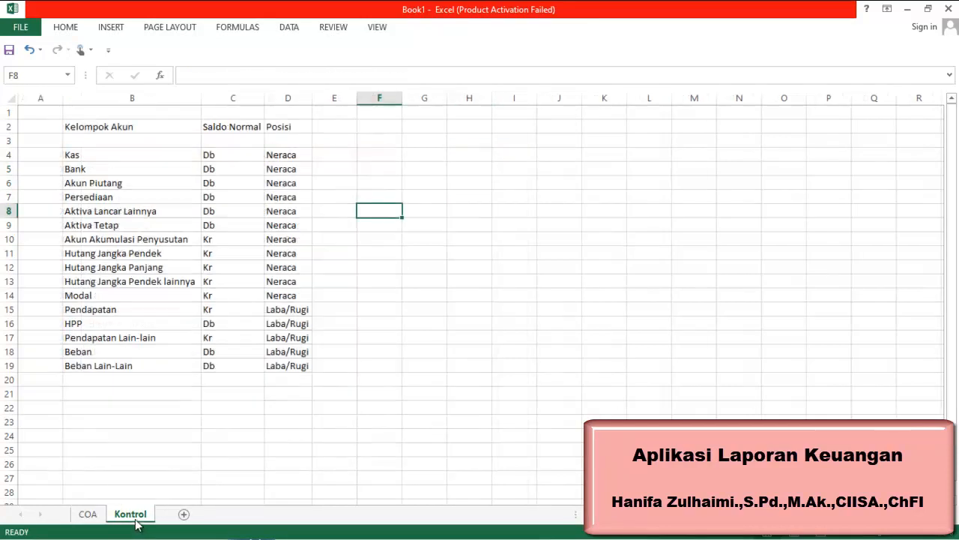
pyautogui.click(165, 159)
pyautogui.click(220, 157)
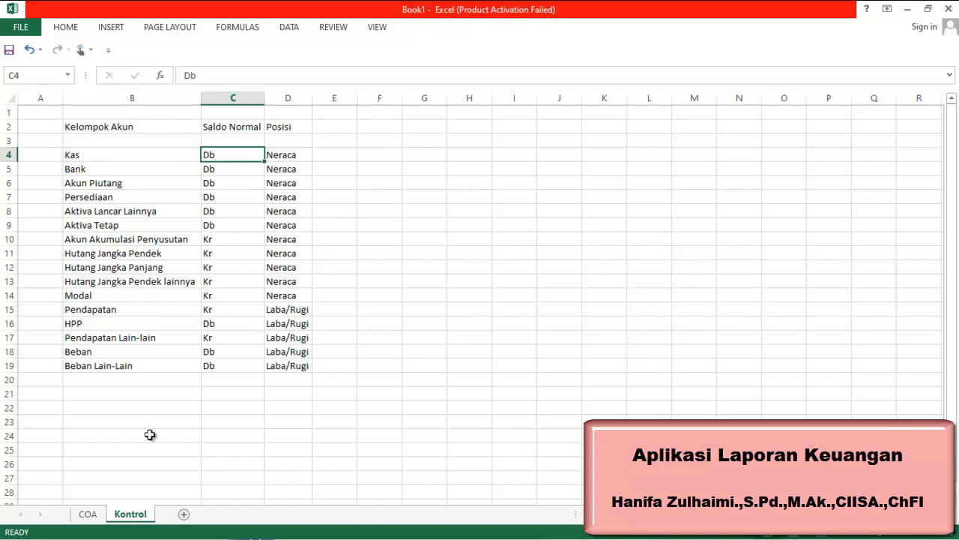
pyautogui.click(88, 514)
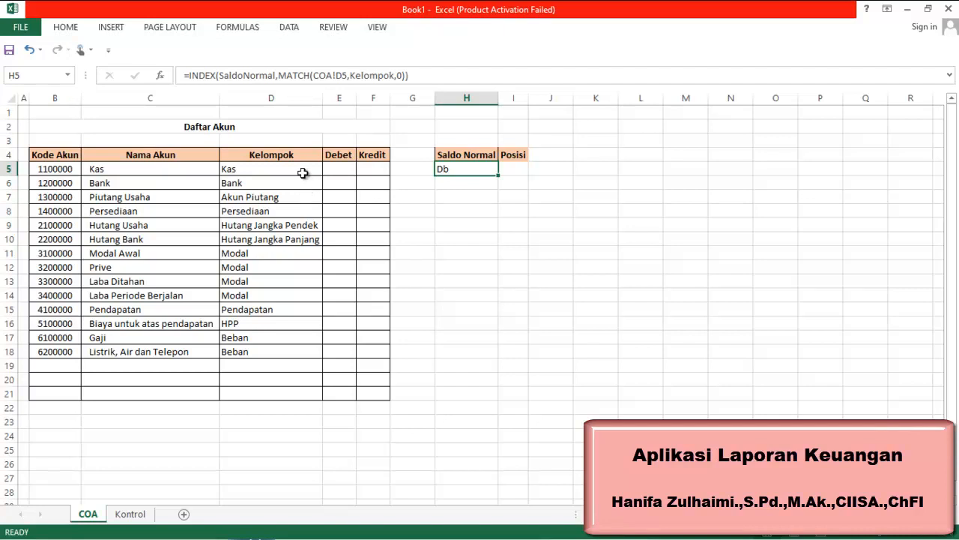
# Fill the H5 Saldo Normal formula down through H21
pyautogui.click(306, 171)
pyautogui.click(327, 169)
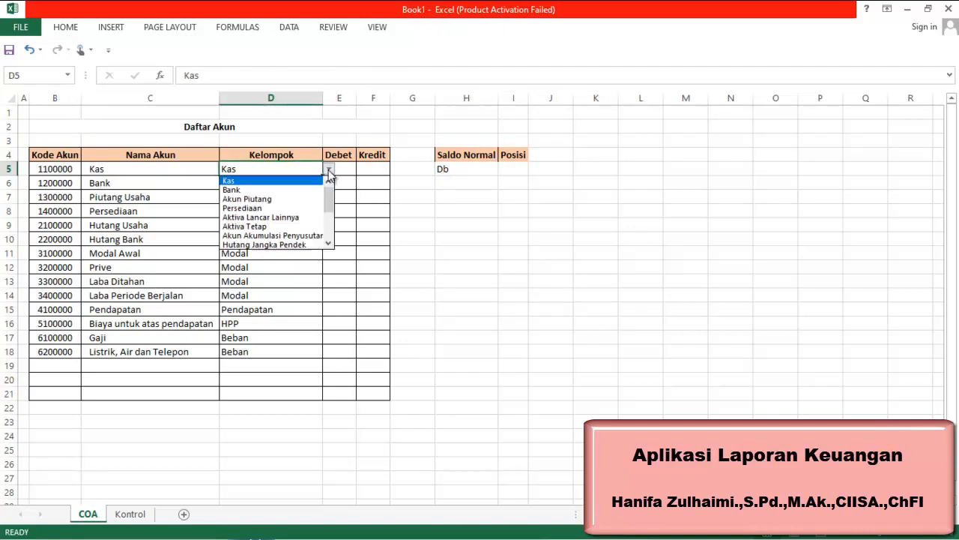
pyautogui.click(325, 167)
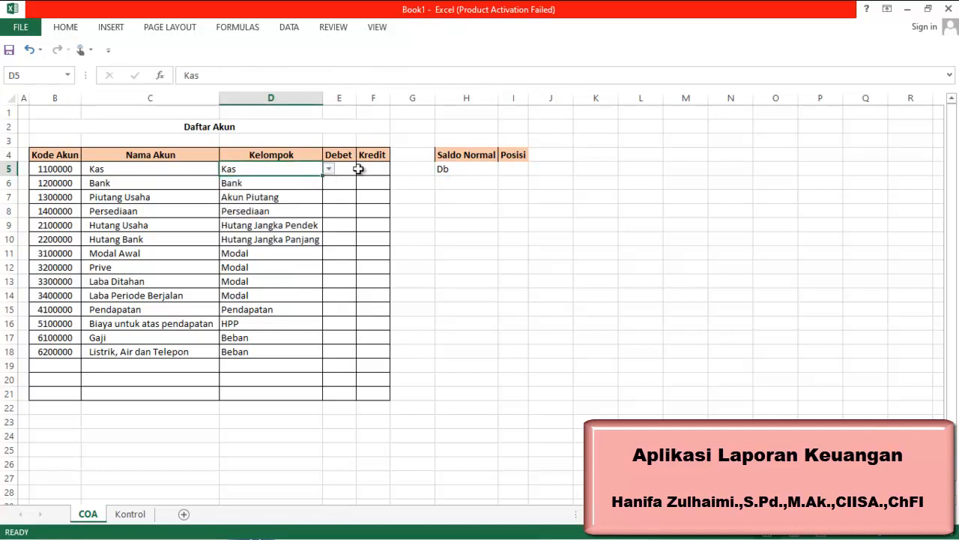
pyautogui.click(453, 172)
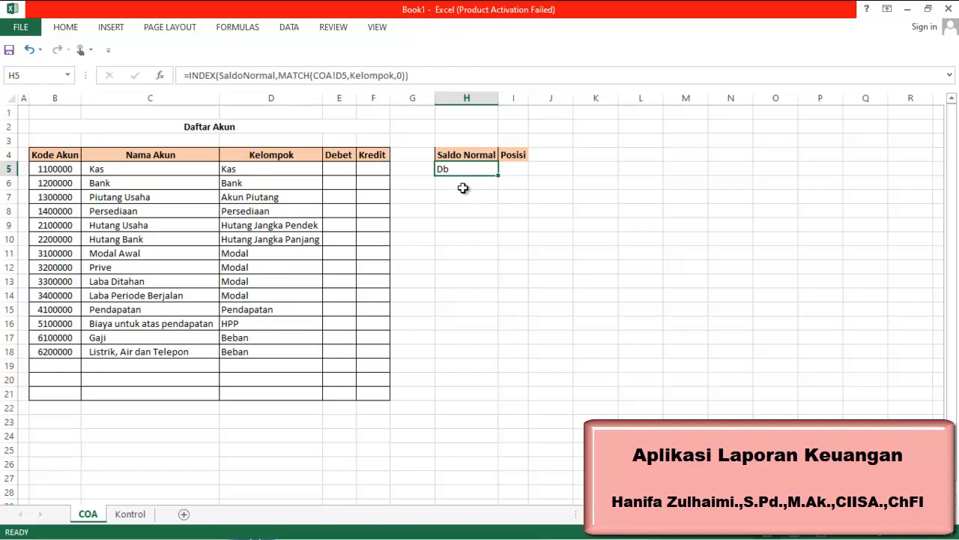
pyautogui.click(463, 188)
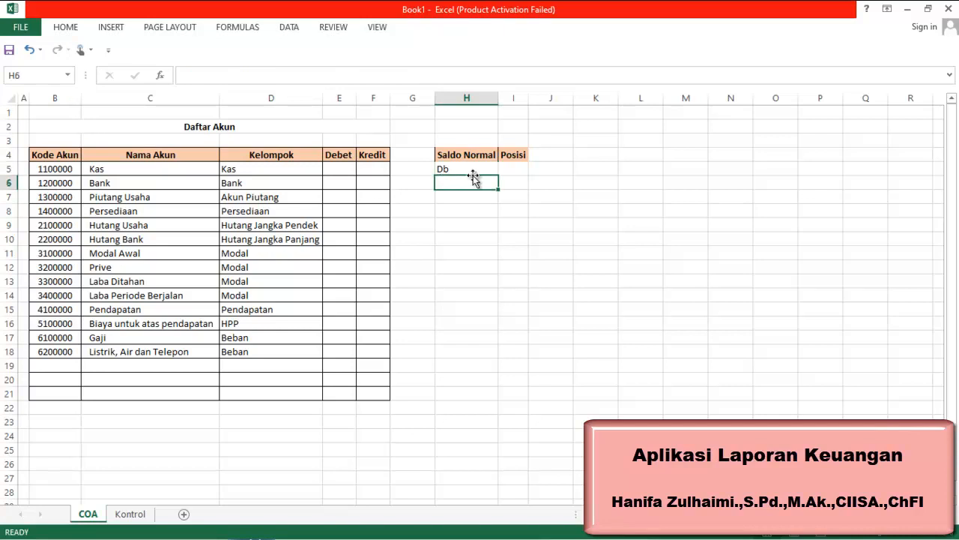
pyautogui.click(473, 171)
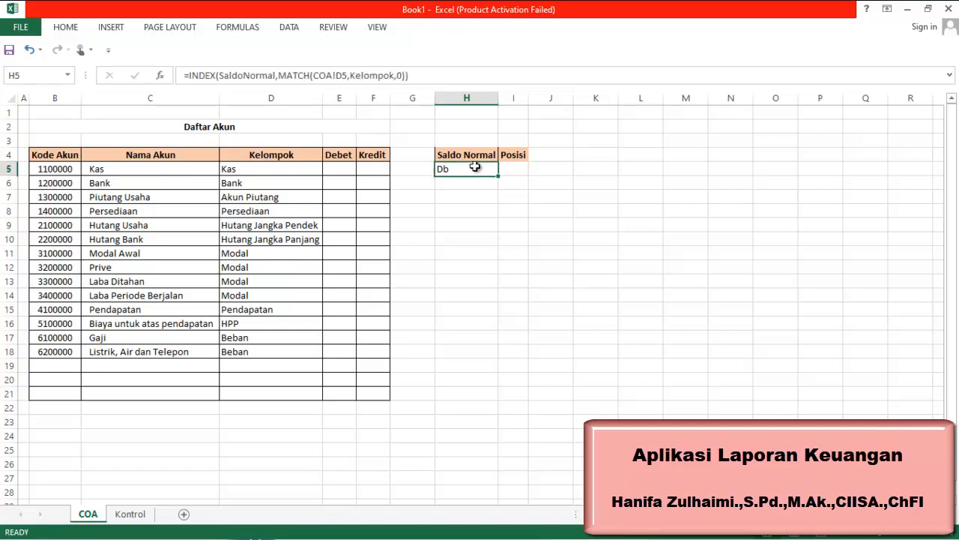
pyautogui.moveTo(500, 176); pyautogui.dragTo(471, 402)
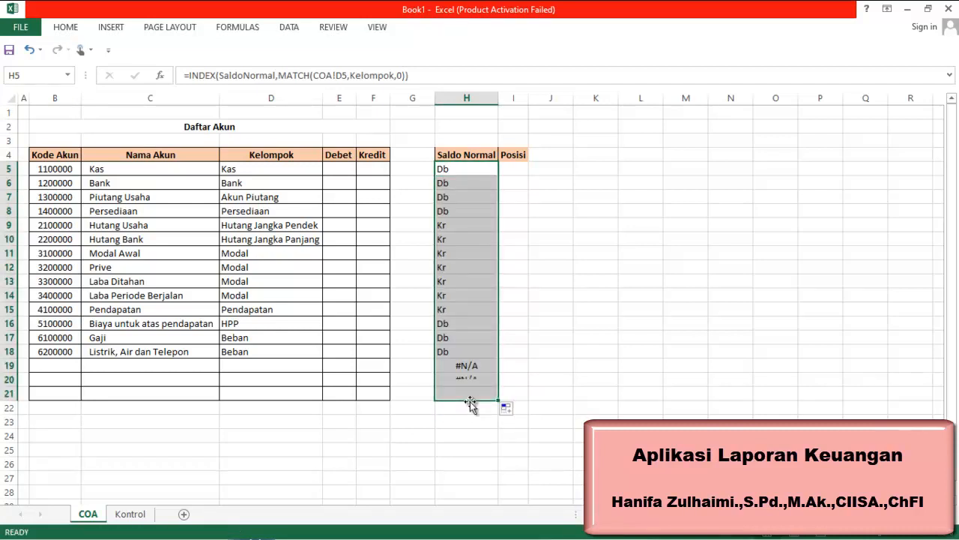
pyautogui.click(470, 367)
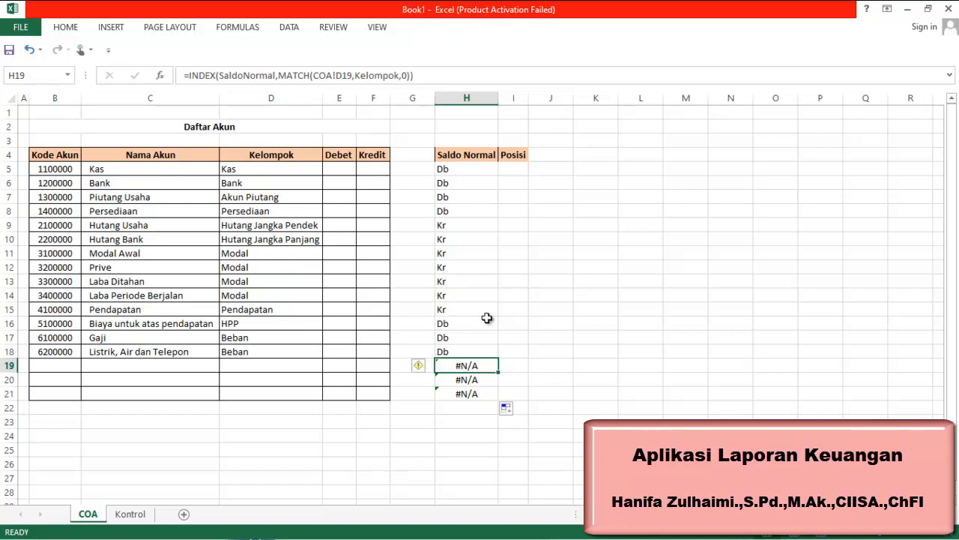
# Add borders to the Saldo Normal and Posisi table in H4:I21
pyautogui.click(529, 91)
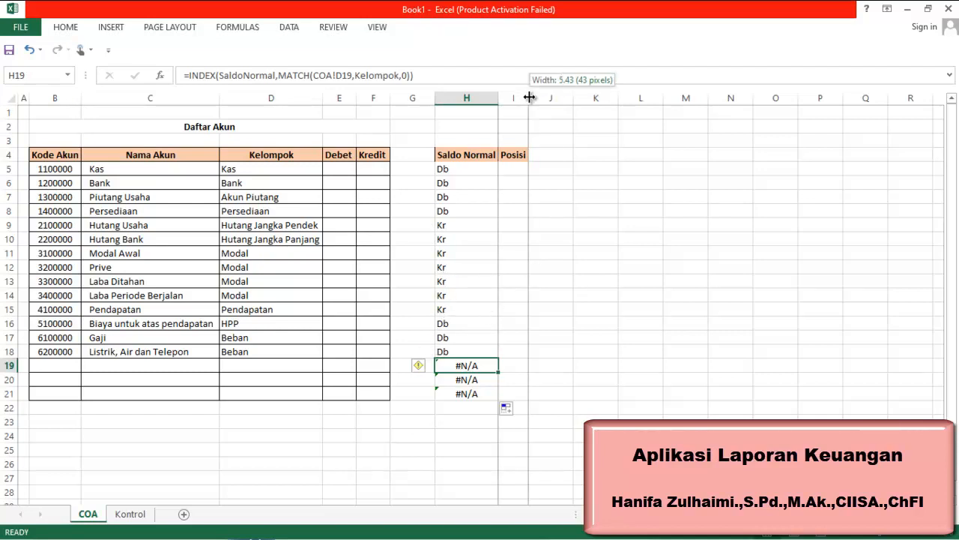
pyautogui.moveTo(443, 156); pyautogui.dragTo(508, 393)
pyautogui.click(66, 29)
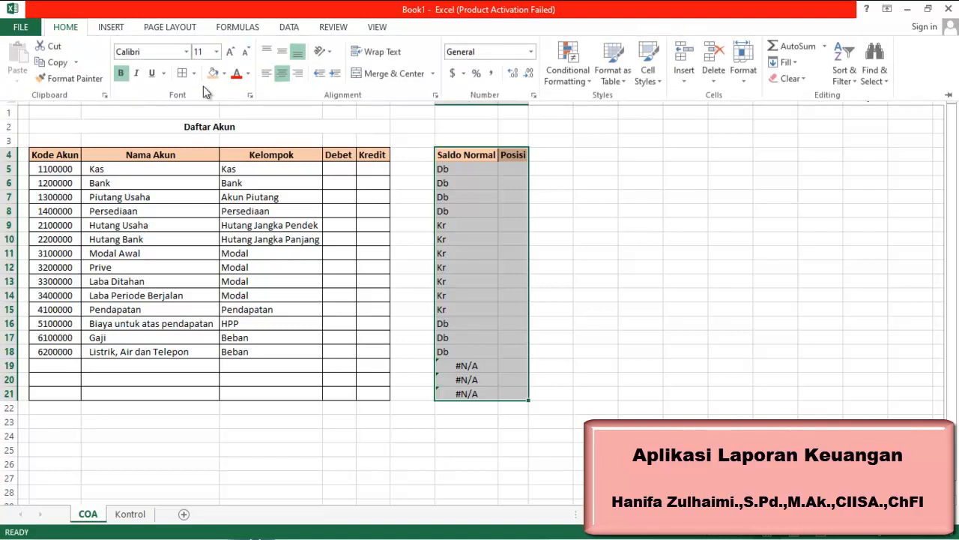
pyautogui.click(183, 75)
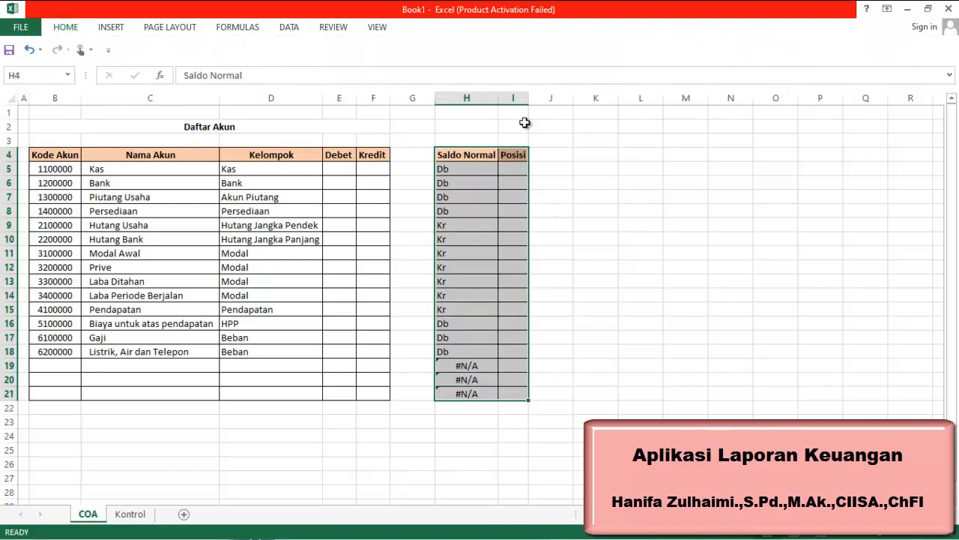
pyautogui.click(507, 171)
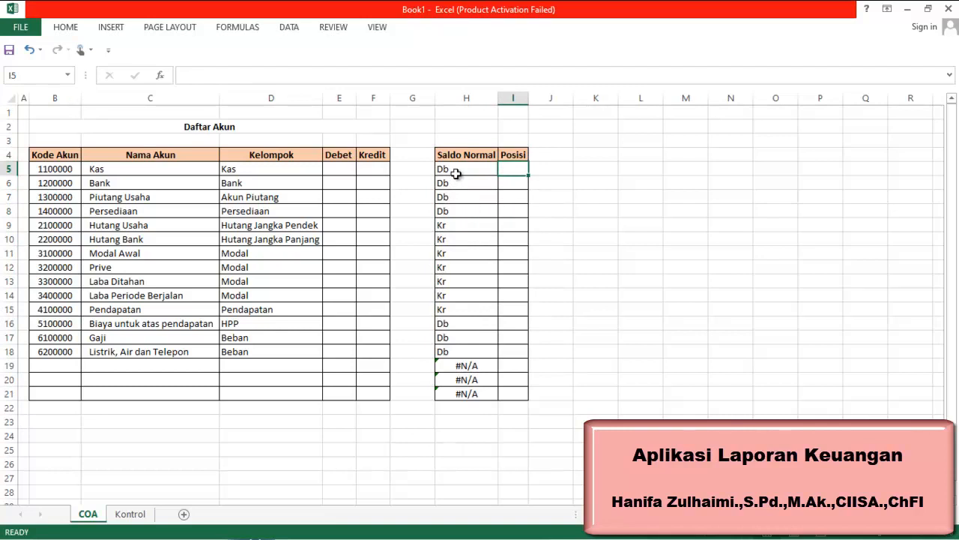
pyautogui.click(456, 172)
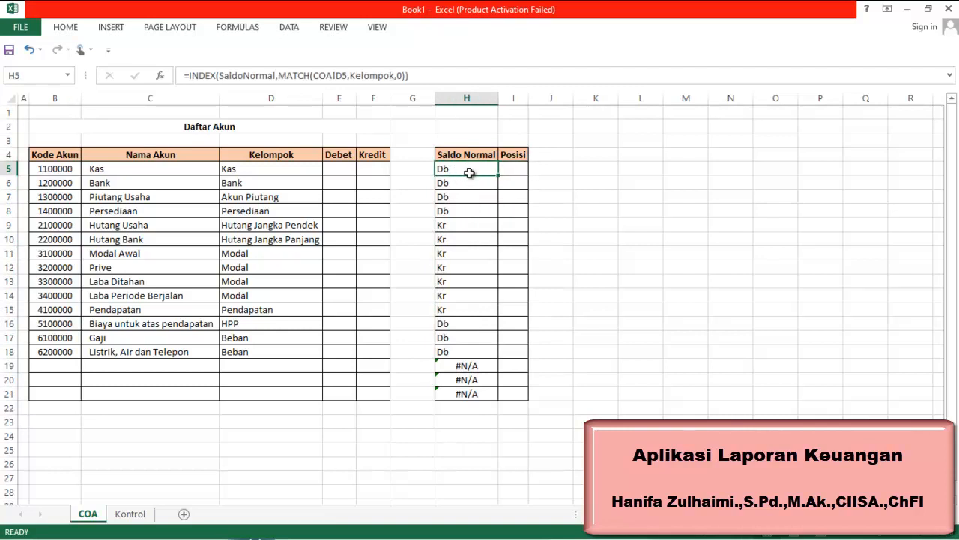
pyautogui.click(439, 76)
pyautogui.moveTo(326, 91); pyautogui.dragTo(181, 80)
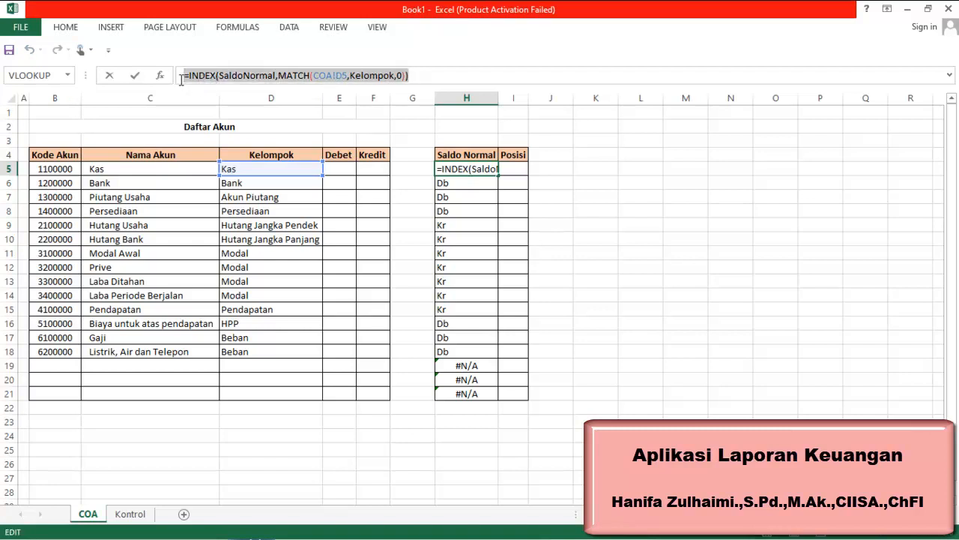
pyautogui.click(513, 169)
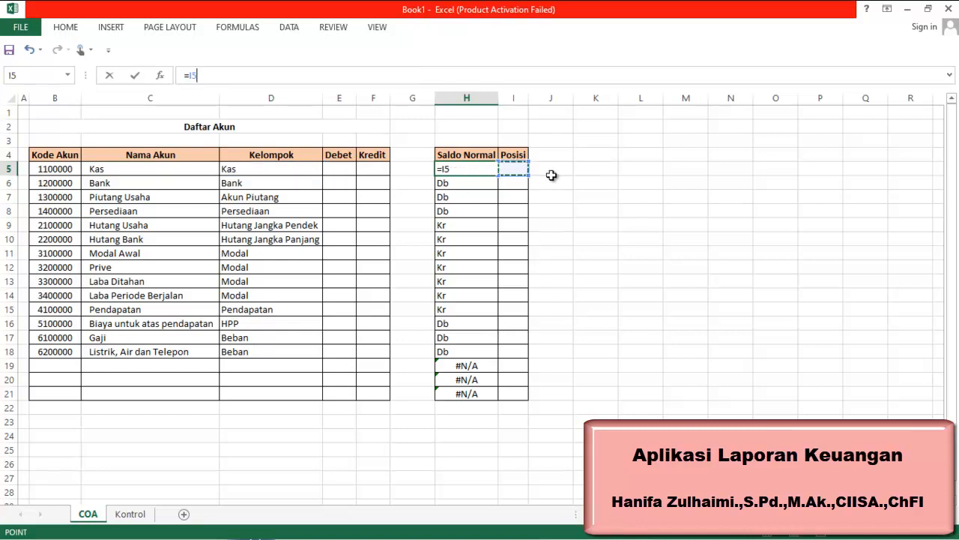
pyautogui.click(553, 168)
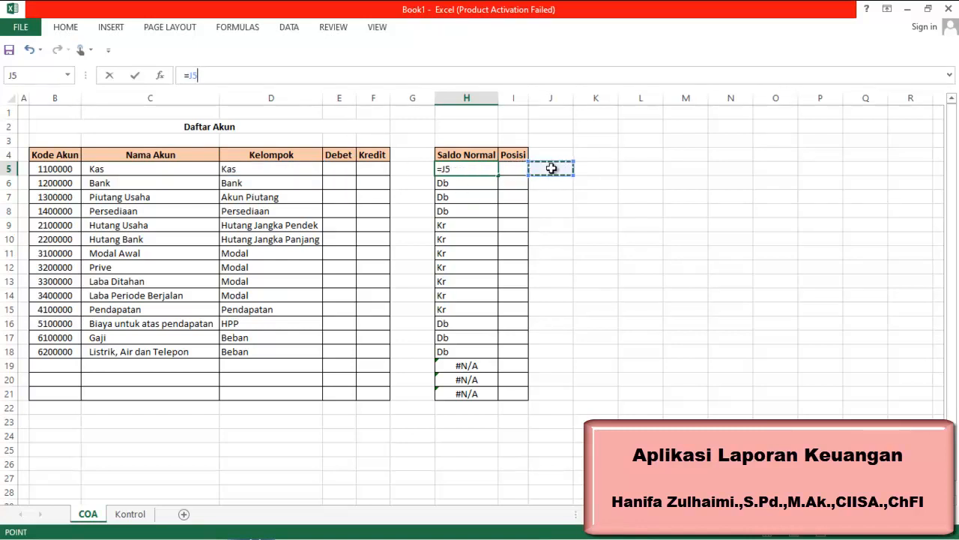
pyautogui.click(551, 202)
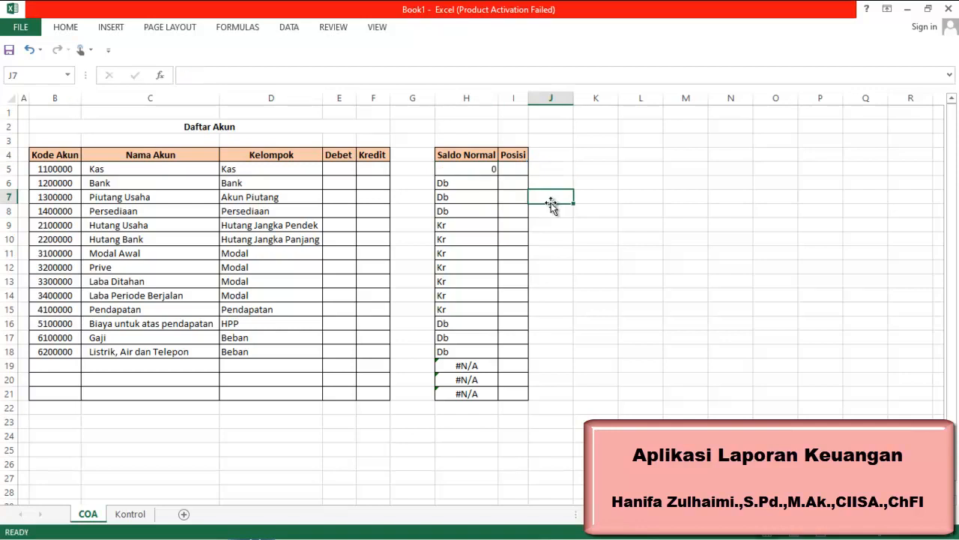
pyautogui.click(28, 50)
pyautogui.click(713, 157)
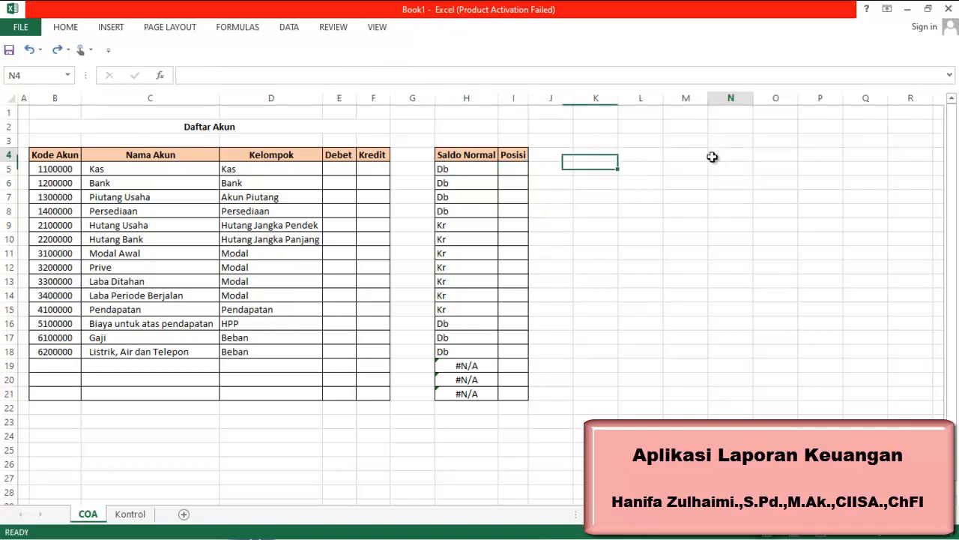
# Copy the H5 formula text and paste it into cell I5
pyautogui.click(476, 172)
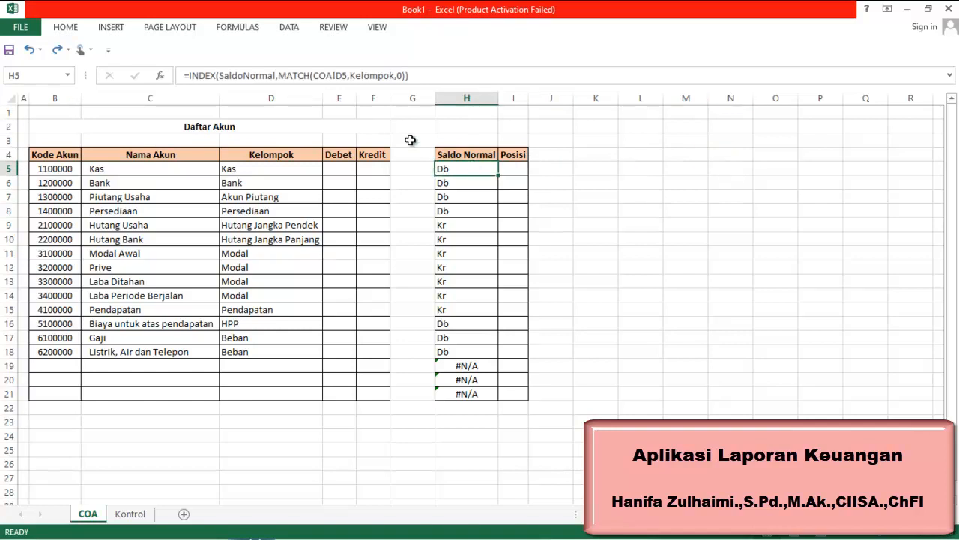
pyautogui.click(426, 82)
pyautogui.moveTo(408, 75); pyautogui.dragTo(174, 85)
pyautogui.hotkey('ctrl', 'c')
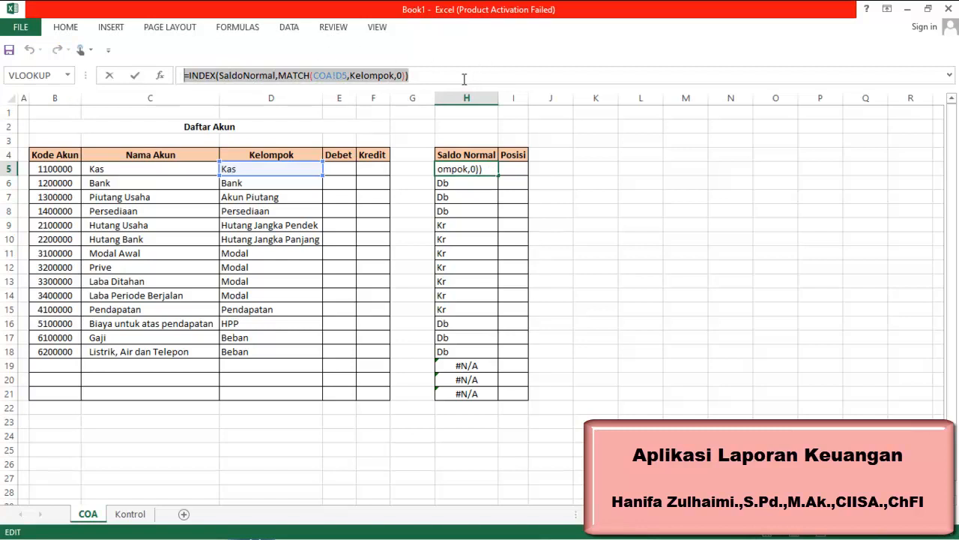
pyautogui.click(596, 183)
pyautogui.click(512, 173)
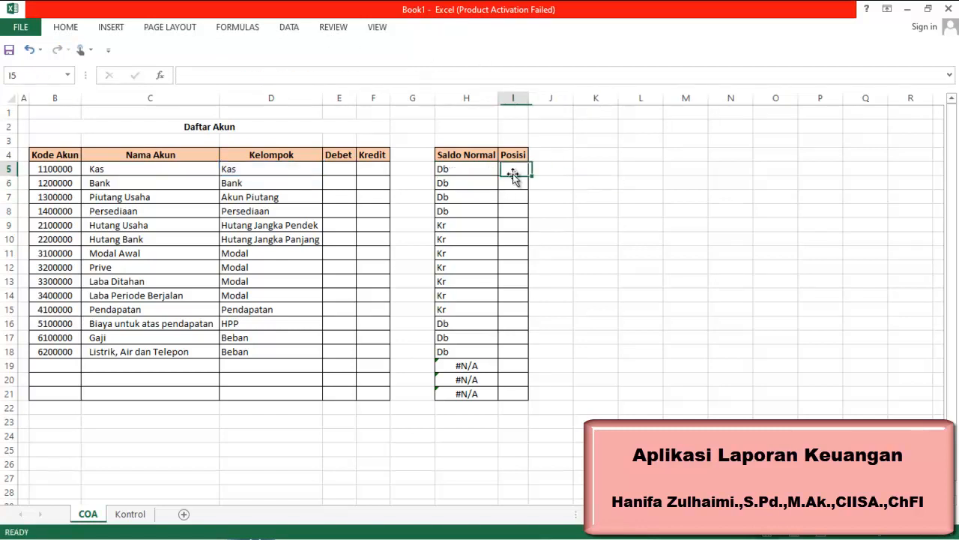
pyautogui.doubleClick(508, 169)
pyautogui.hotkey('ctrl', 'v')
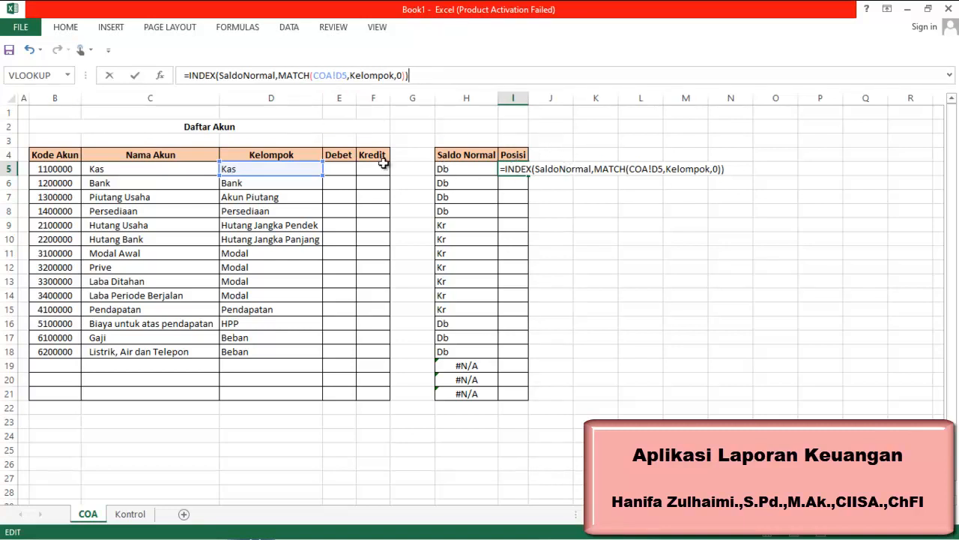
# Replace the SaldoNormal array in the I5 formula with the Posisi range and confirm it
pyautogui.click(276, 80)
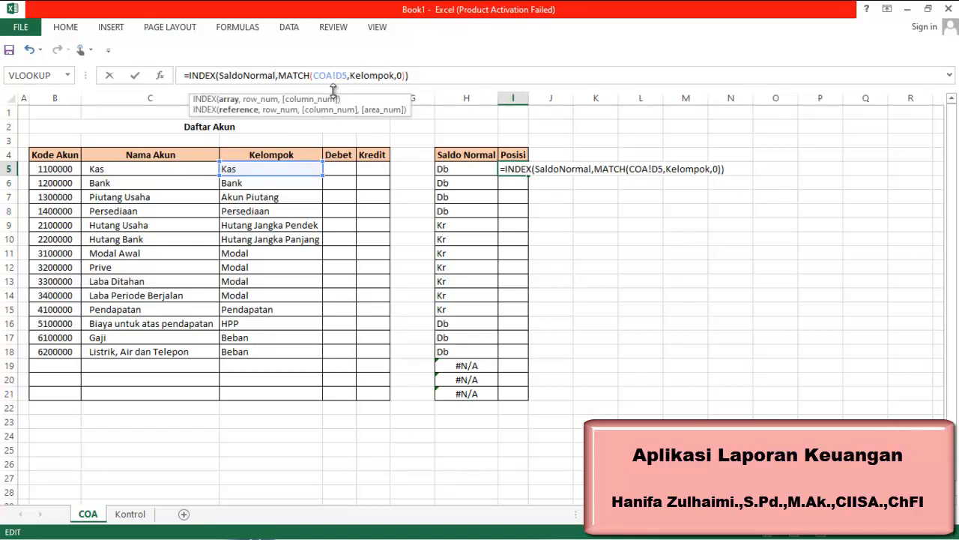
pyautogui.press('BackSpace')
pyautogui.press('BackSpace')
pyautogui.press('BackSpace')
pyautogui.press('BackSpace')
pyautogui.press('BackSpace')
pyautogui.press('BackSpace')
pyautogui.press('BackSpace')
pyautogui.press('BackSpace')
pyautogui.press('BackSpace')
pyautogui.press('BackSpace')
pyautogui.press('BackSpace')
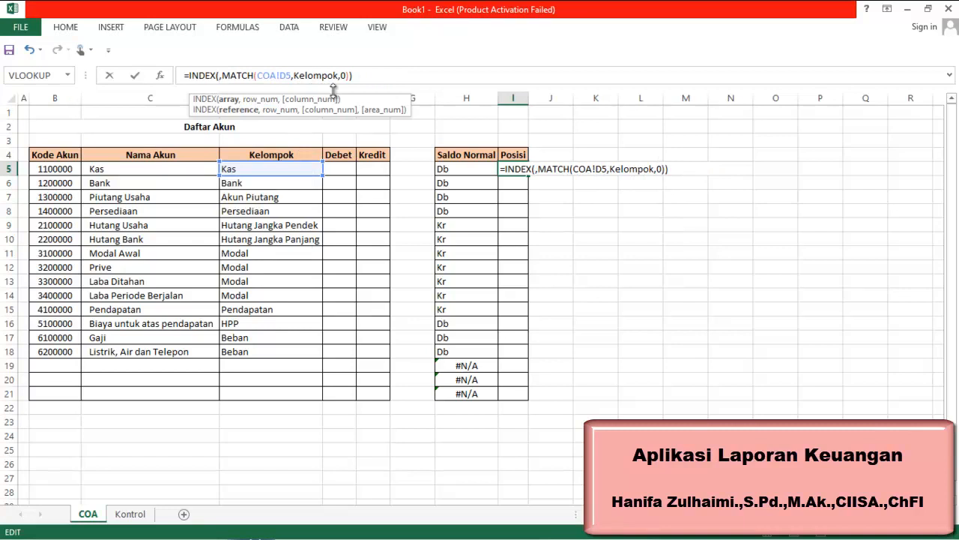
pyautogui.write('Po')
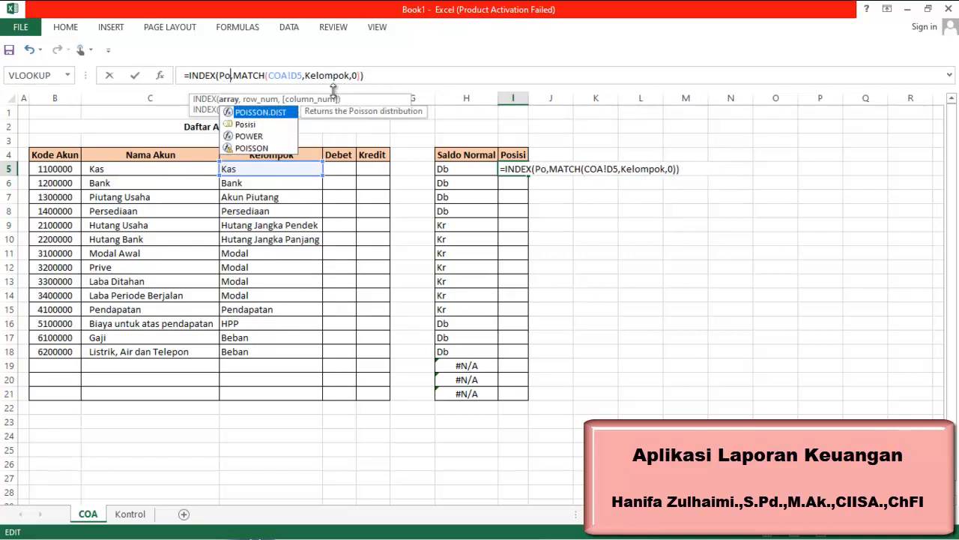
pyautogui.doubleClick(252, 126)
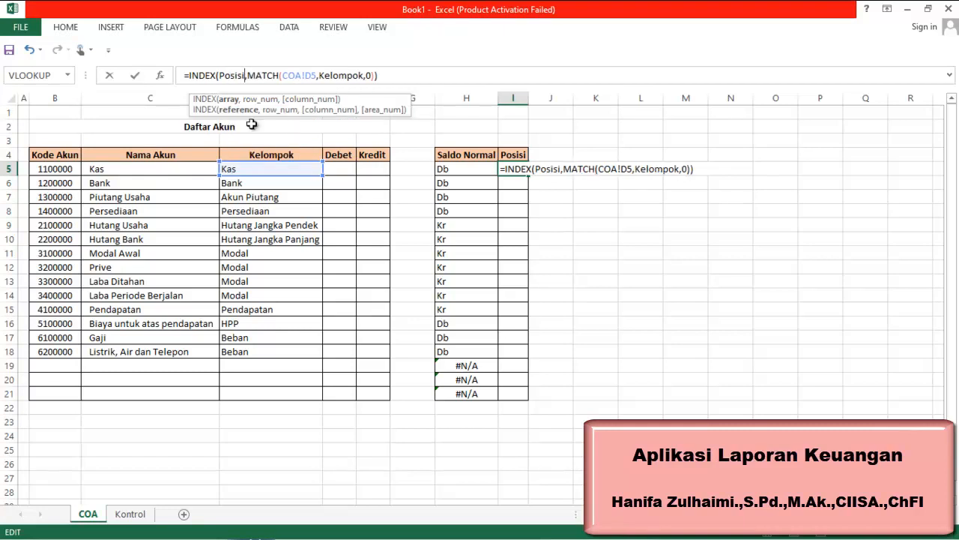
pyautogui.press('Return')
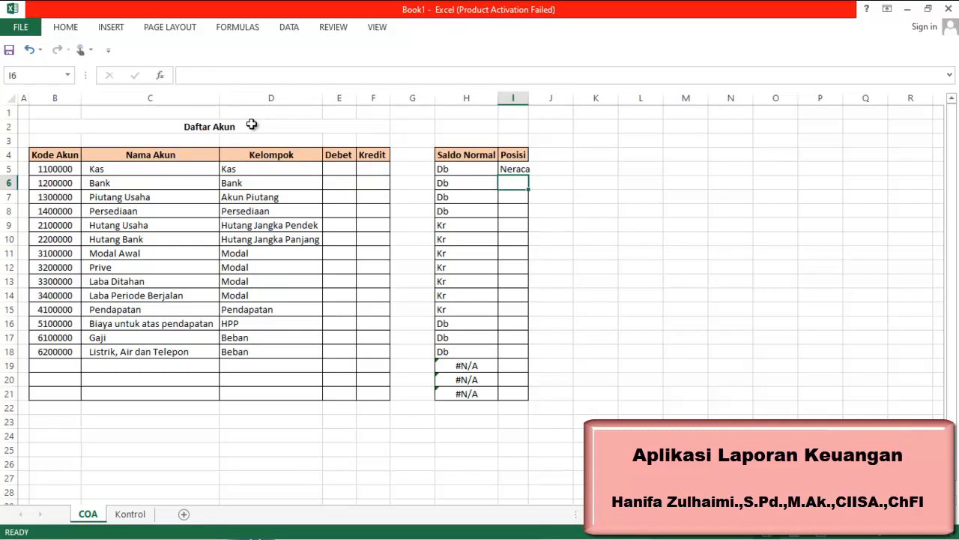
# Copy the I5 formula down through I21 and autofit the Posisi column width
pyautogui.doubleClick(529, 98)
pyautogui.click(523, 168)
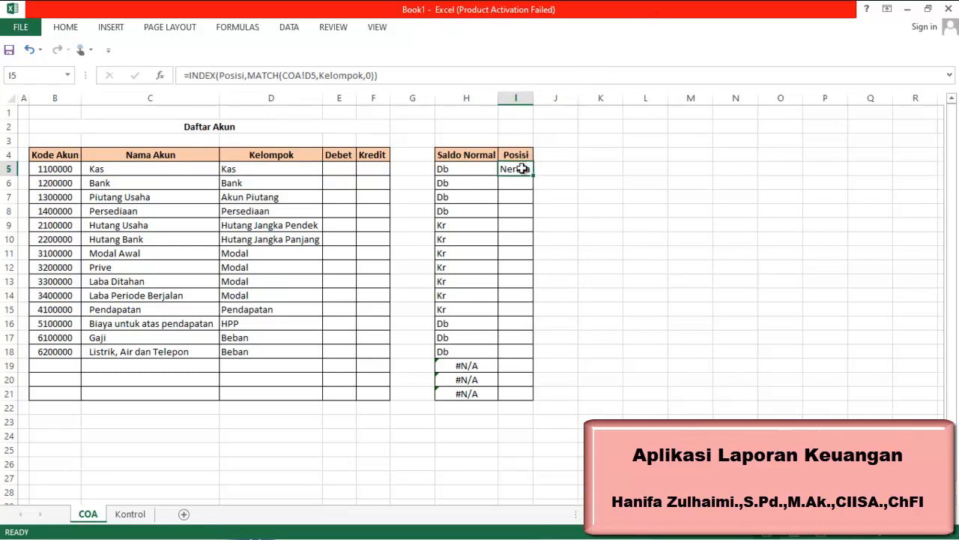
pyautogui.hotkey('ctrl', 'c')
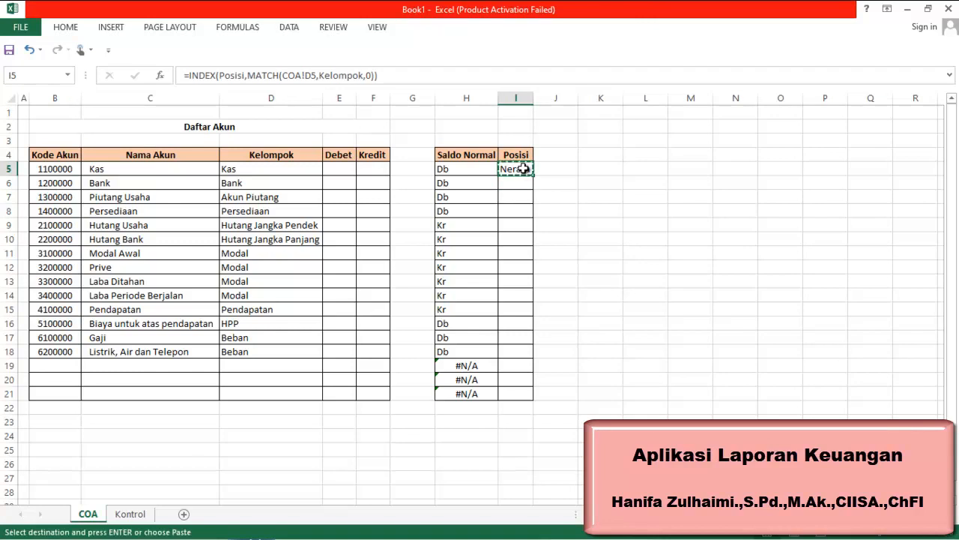
pyautogui.press('Down')
pyautogui.hotkey('shift', 'Down')
pyautogui.hotkey('shift', 'Down')
pyautogui.hotkey('shift', 'Down')
pyautogui.hotkey('shift', 'Down')
pyautogui.hotkey('shift', 'Down')
pyautogui.hotkey('shift', 'Down')
pyautogui.hotkey('shift', 'Down')
pyautogui.hotkey('shift', 'Down')
pyautogui.hotkey('shift', 'Down')
pyautogui.hotkey('shift', 'Down')
pyautogui.hotkey('shift', 'Down')
pyautogui.hotkey('shift', 'Down')
pyautogui.hotkey('shift', 'Down')
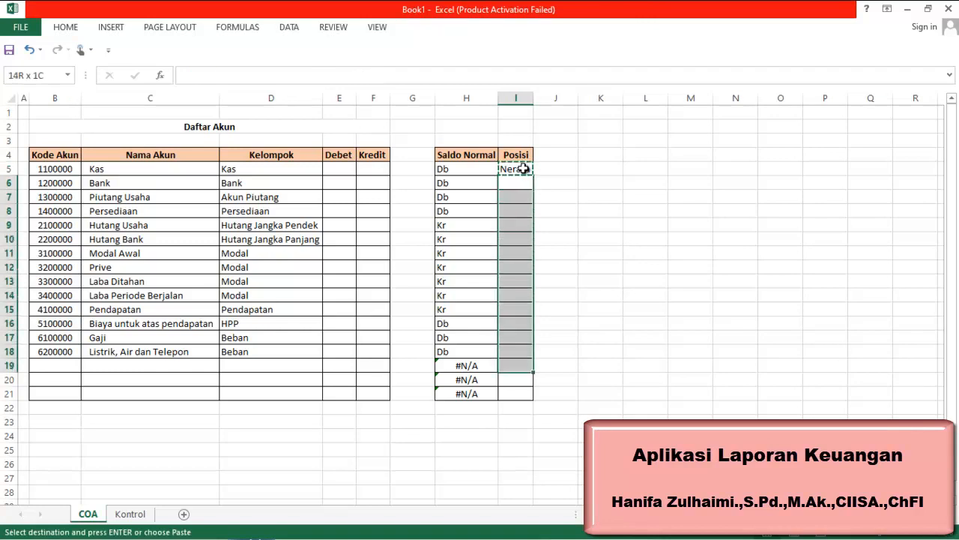
pyautogui.hotkey('shift', 'Down')
pyautogui.hotkey('shift', 'Down')
pyautogui.hotkey('ctrl', 'v')
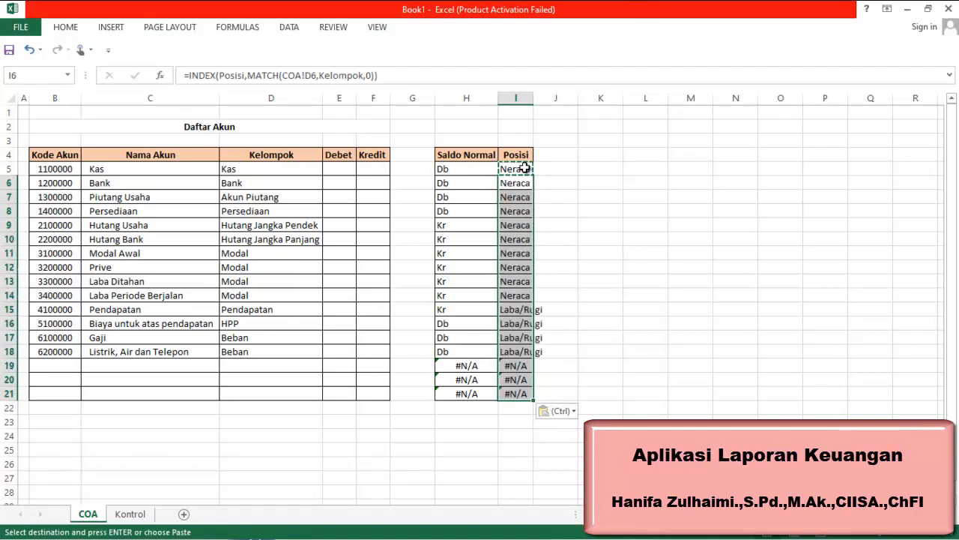
pyautogui.doubleClick(533, 101)
pyautogui.click(657, 281)
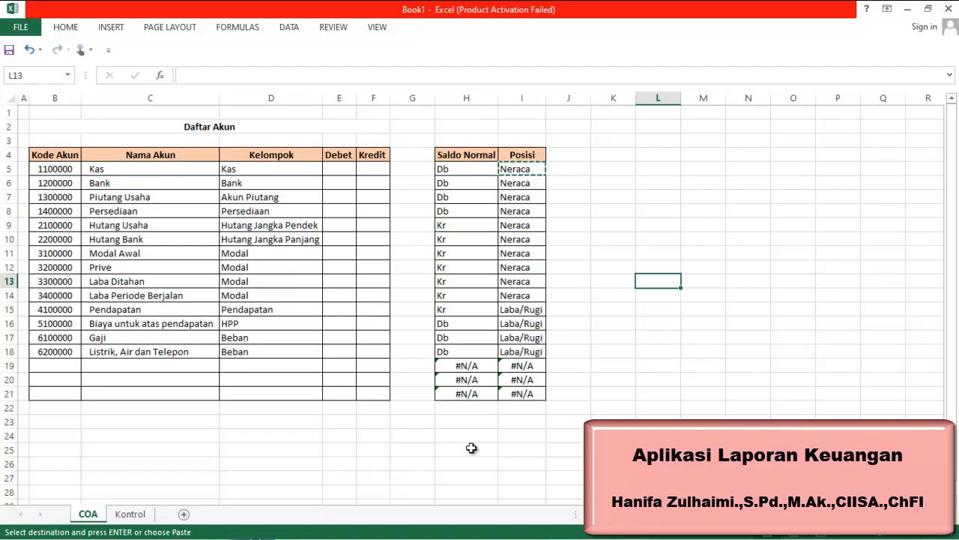
pyautogui.click(698, 533)
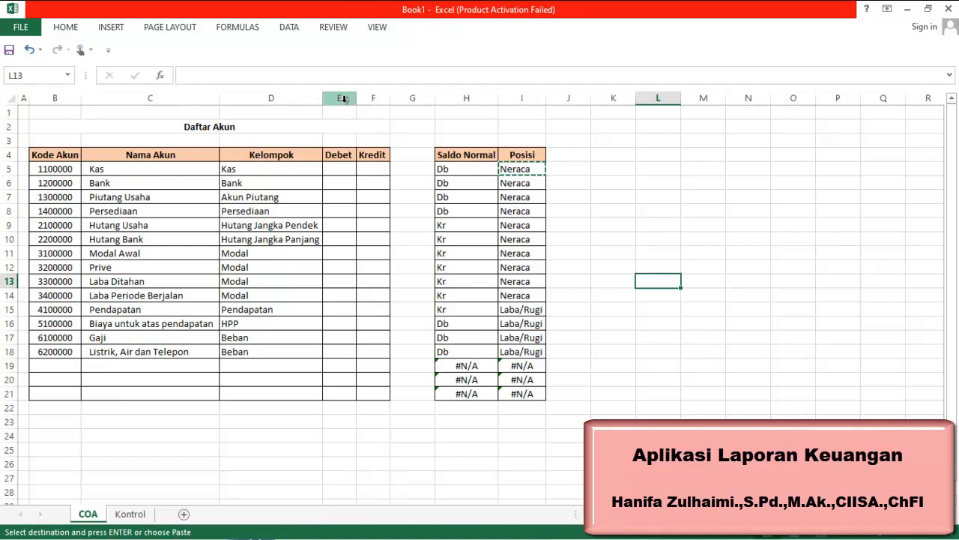
pyautogui.click(613, 171)
pyautogui.press('Escape')
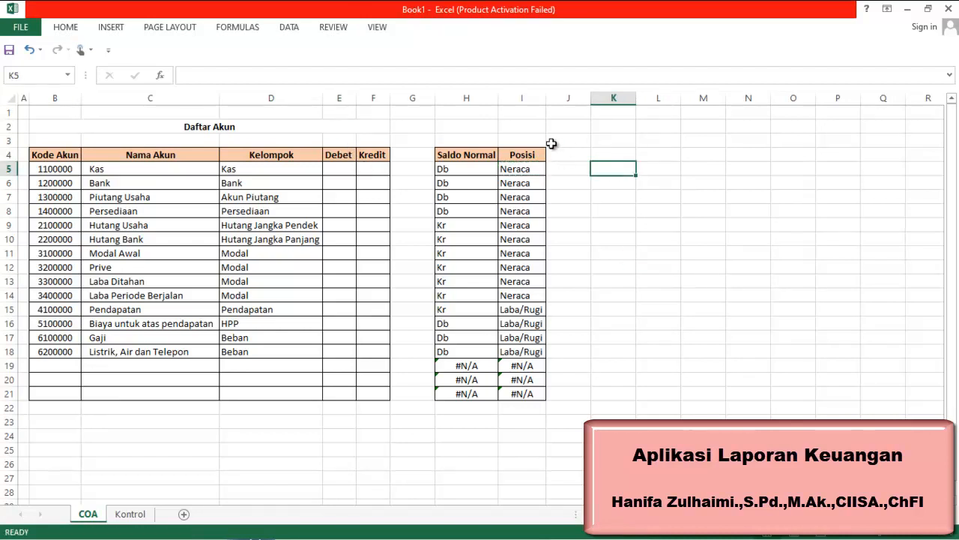
# Apply the Accounting number format to the Debet and Kredit columns E and F
pyautogui.moveTo(347, 95); pyautogui.dragTo(368, 93)
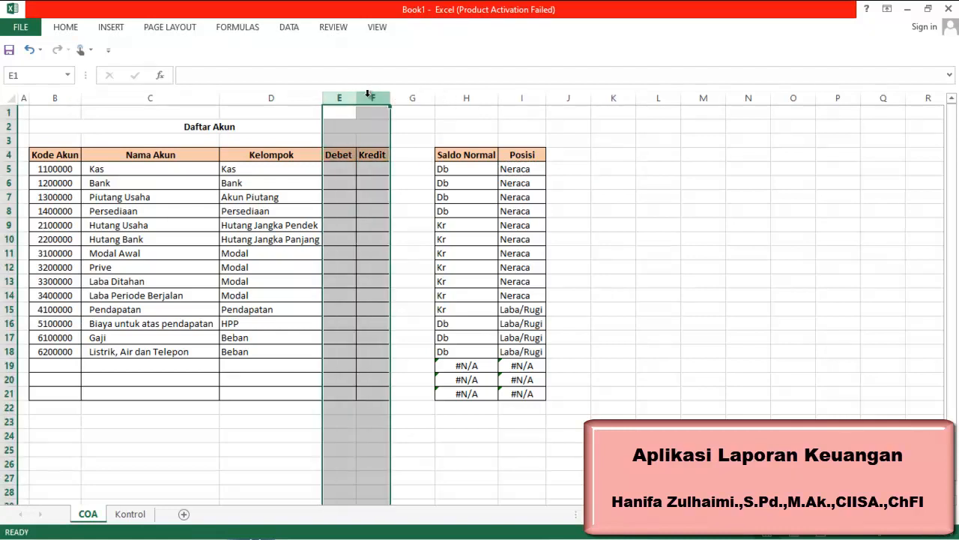
pyautogui.click(71, 27)
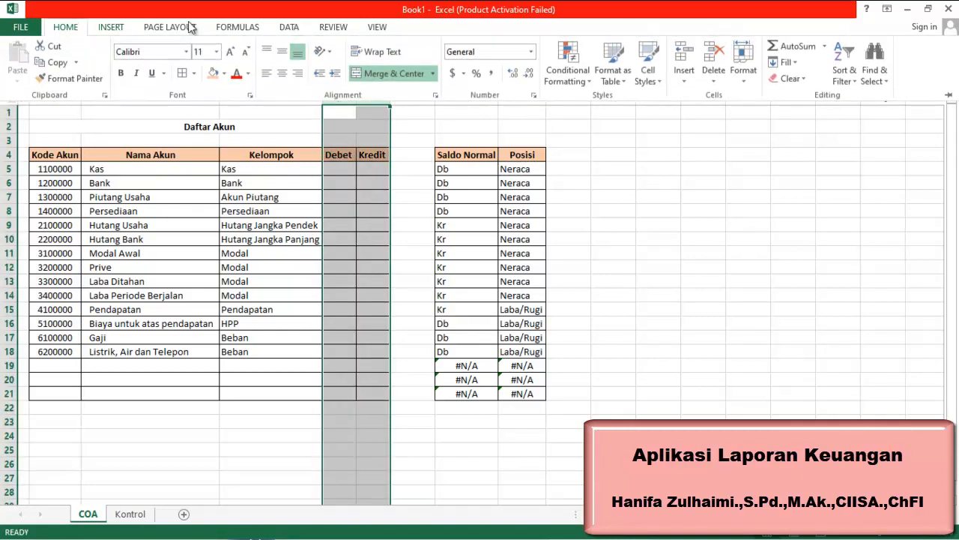
pyautogui.click(530, 52)
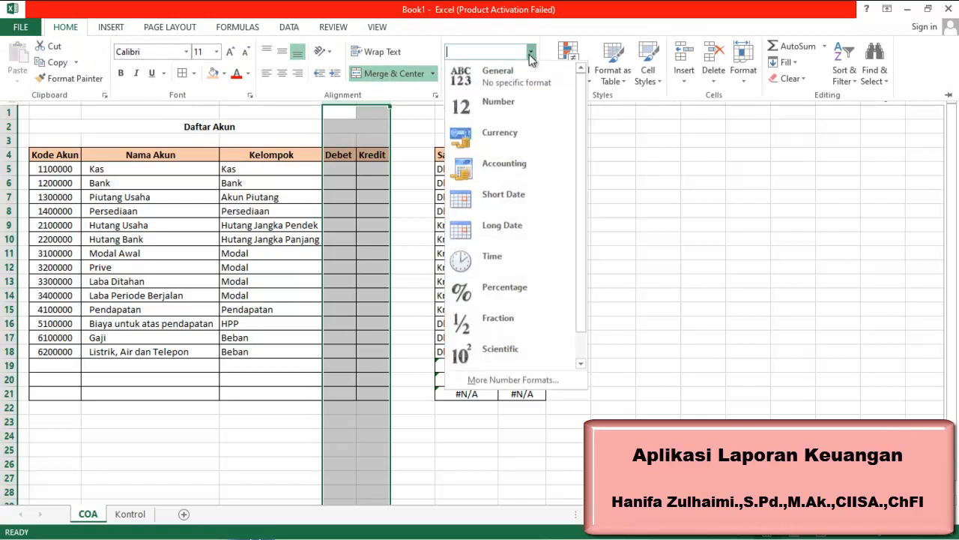
pyautogui.click(514, 175)
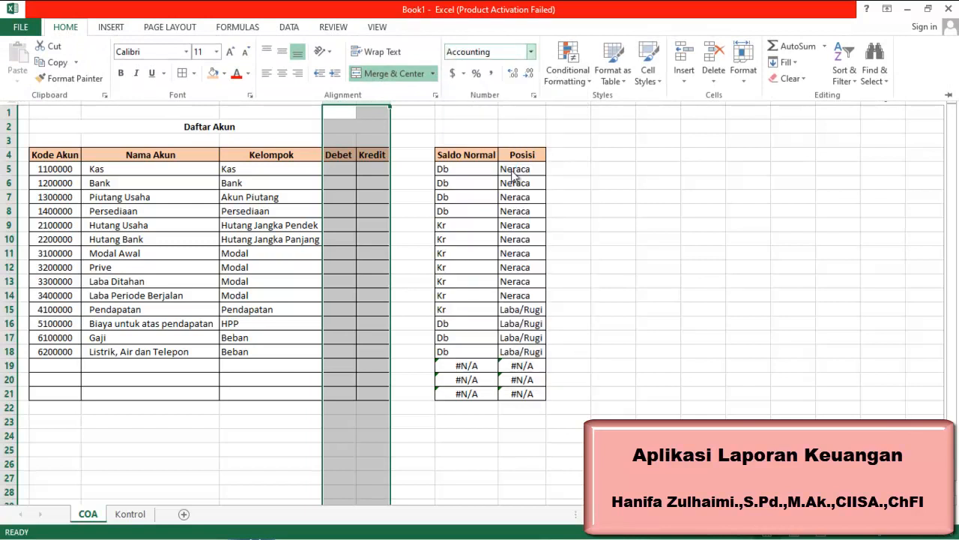
# Set the Accounting currency symbol for columns E and F to Rp Indonesian
pyautogui.click(463, 73)
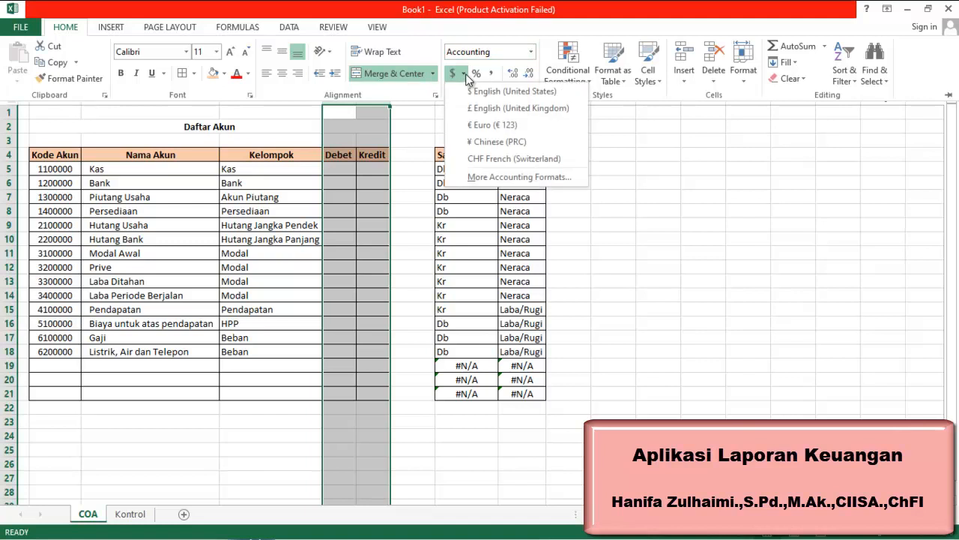
pyautogui.click(523, 182)
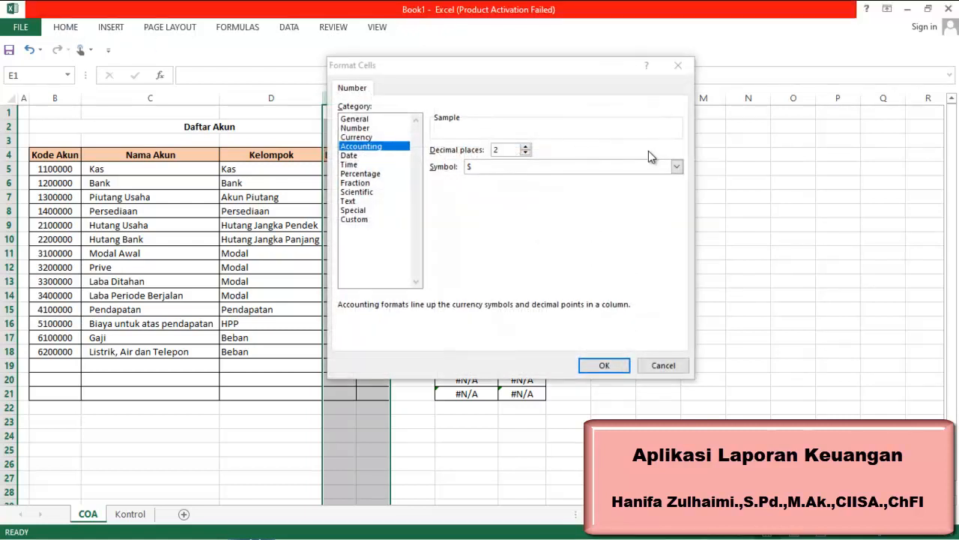
pyautogui.click(676, 167)
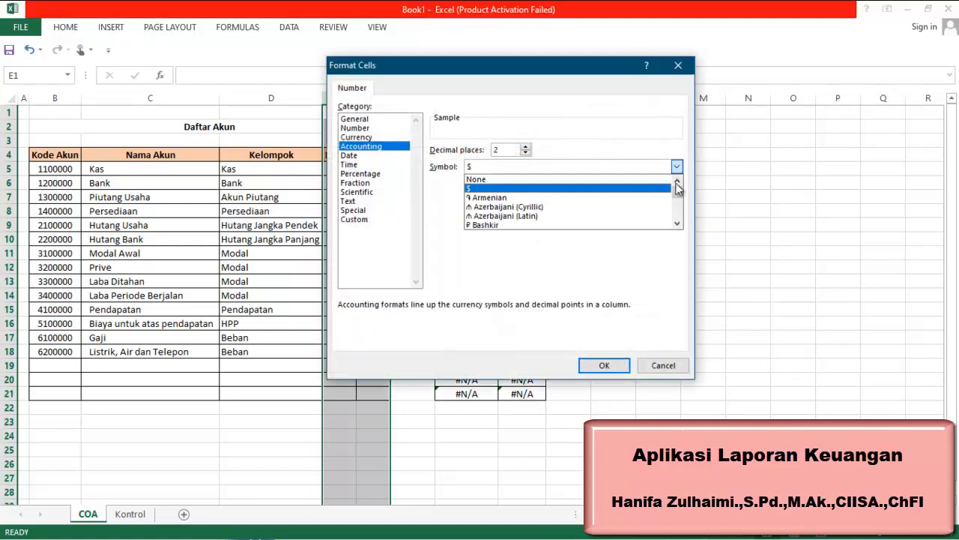
pyautogui.click(679, 213)
pyautogui.click(679, 212)
pyautogui.click(679, 212)
pyautogui.click(679, 213)
pyautogui.click(679, 212)
pyautogui.click(679, 212)
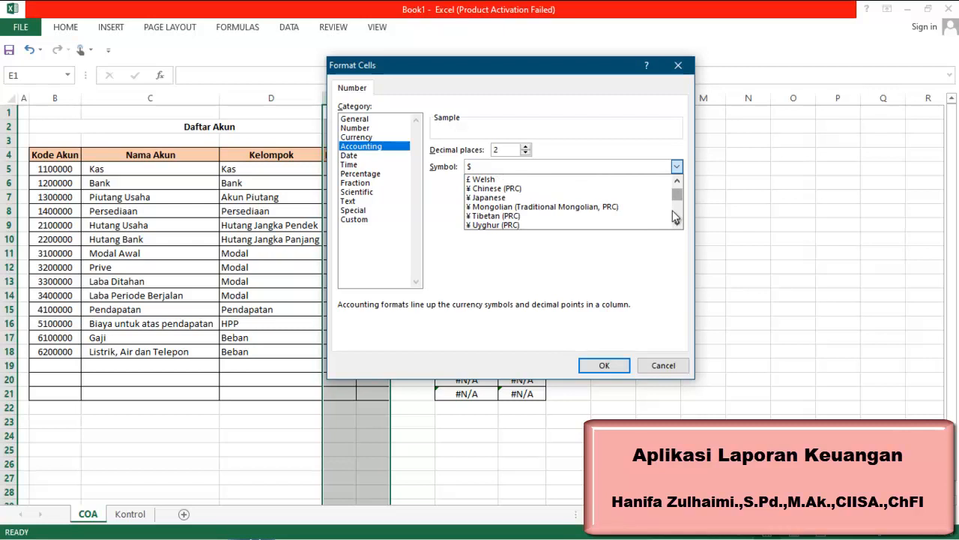
pyautogui.click(679, 213)
pyautogui.click(679, 213)
pyautogui.click(679, 214)
pyautogui.click(679, 215)
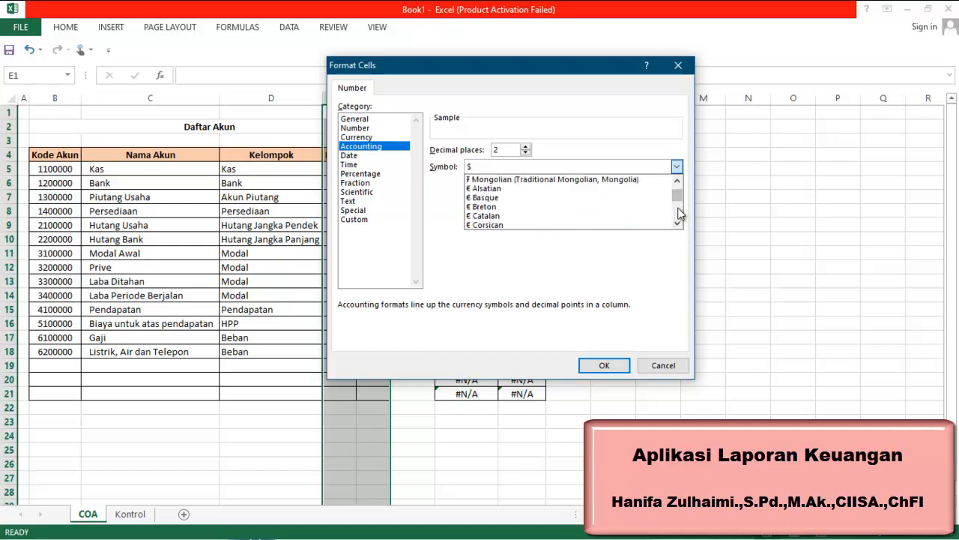
pyautogui.click(680, 214)
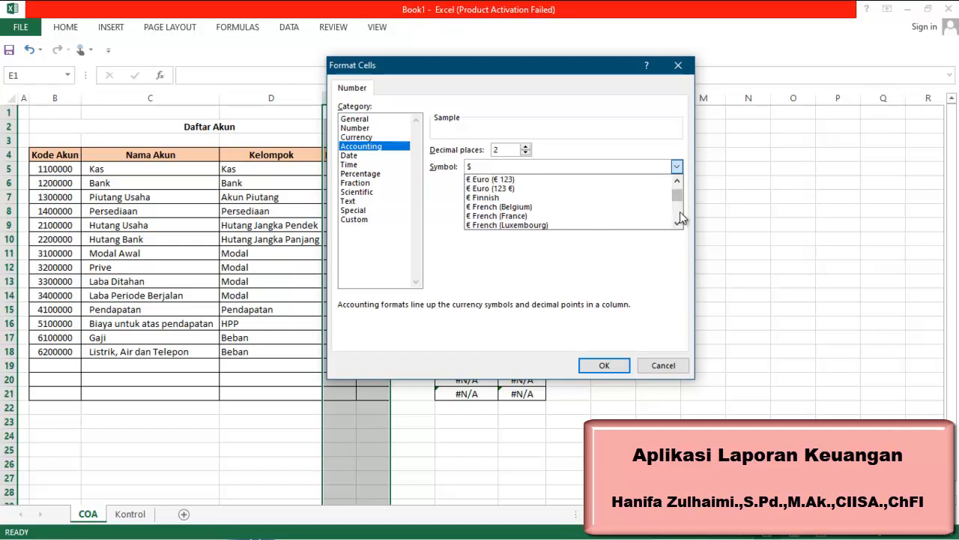
pyautogui.click(678, 223)
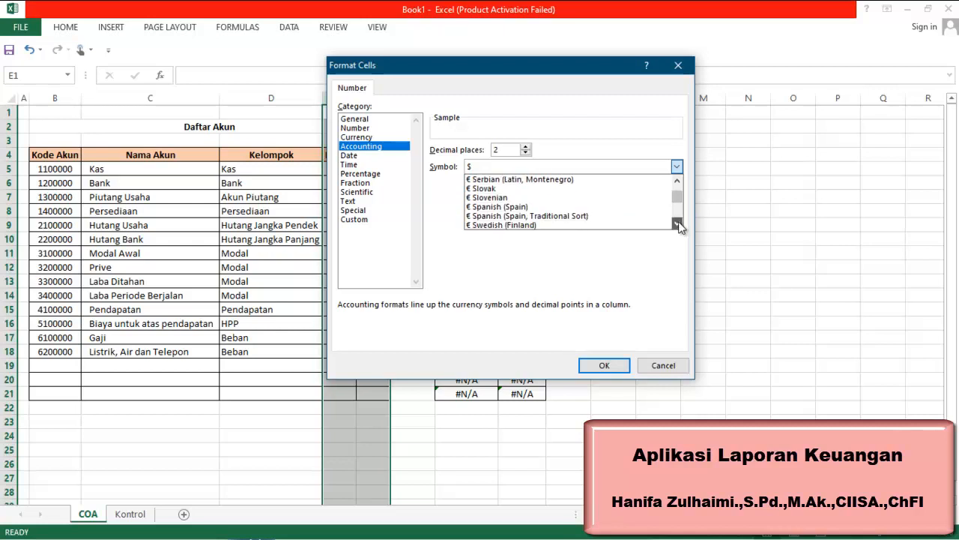
pyautogui.click(678, 225)
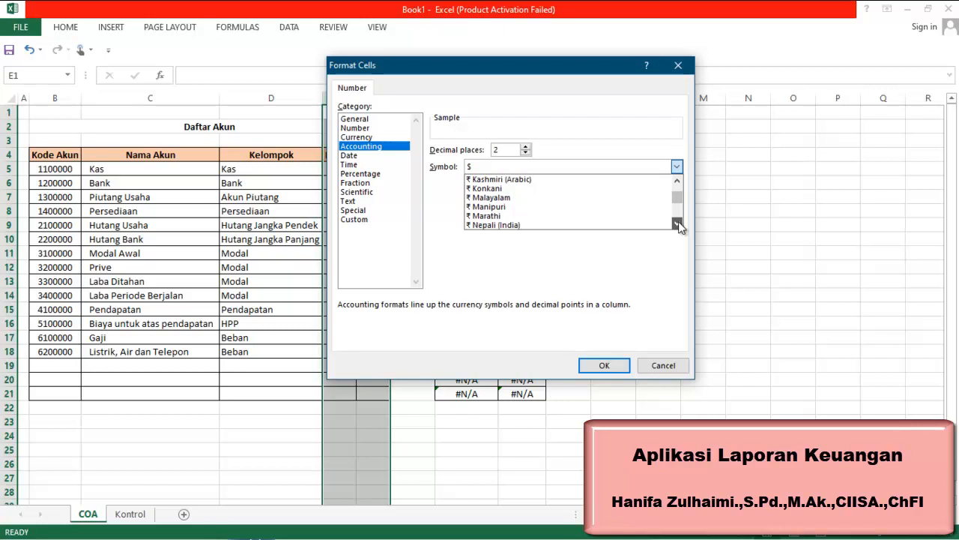
pyautogui.click(677, 224)
pyautogui.click(678, 224)
pyautogui.click(678, 224)
pyautogui.click(678, 225)
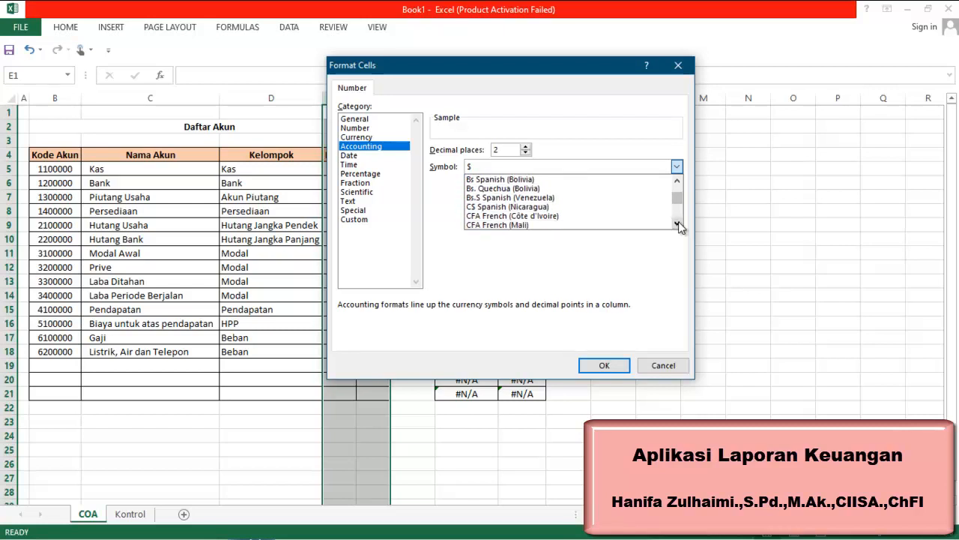
pyautogui.click(678, 224)
pyautogui.click(678, 224)
pyautogui.click(678, 224)
pyautogui.click(678, 224)
pyautogui.click(677, 225)
pyautogui.click(677, 224)
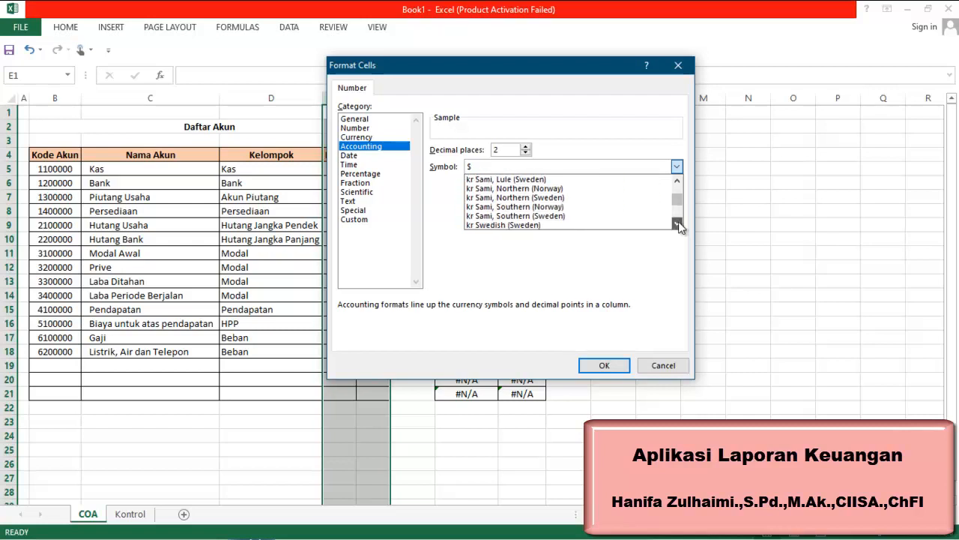
pyautogui.click(678, 224)
pyautogui.click(678, 224)
pyautogui.click(678, 224)
pyautogui.click(678, 225)
pyautogui.click(678, 225)
pyautogui.click(677, 224)
pyautogui.click(677, 224)
pyautogui.click(678, 224)
pyautogui.click(677, 224)
pyautogui.click(677, 224)
pyautogui.click(678, 225)
pyautogui.click(678, 225)
pyautogui.click(678, 224)
pyautogui.click(678, 224)
pyautogui.click(678, 224)
pyautogui.click(678, 224)
pyautogui.click(678, 224)
pyautogui.click(678, 224)
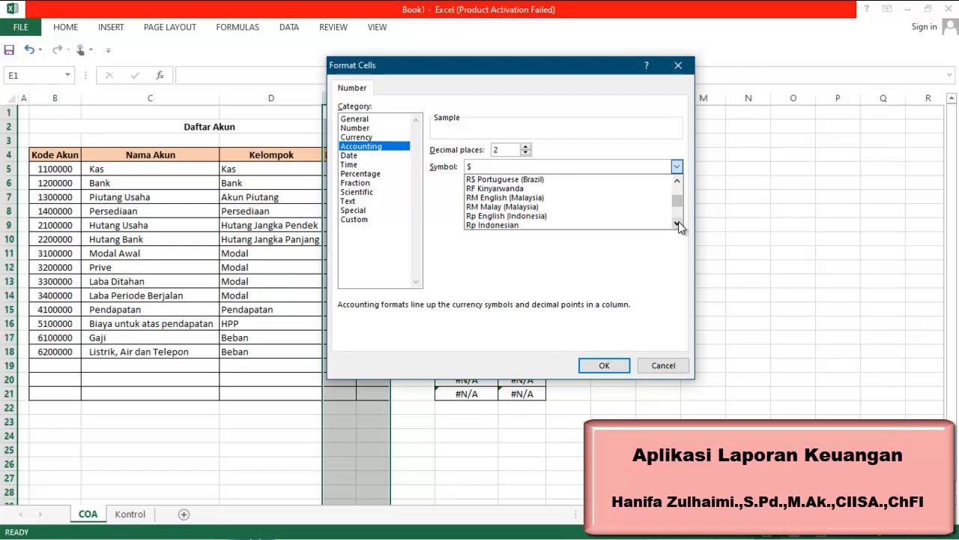
pyautogui.click(577, 226)
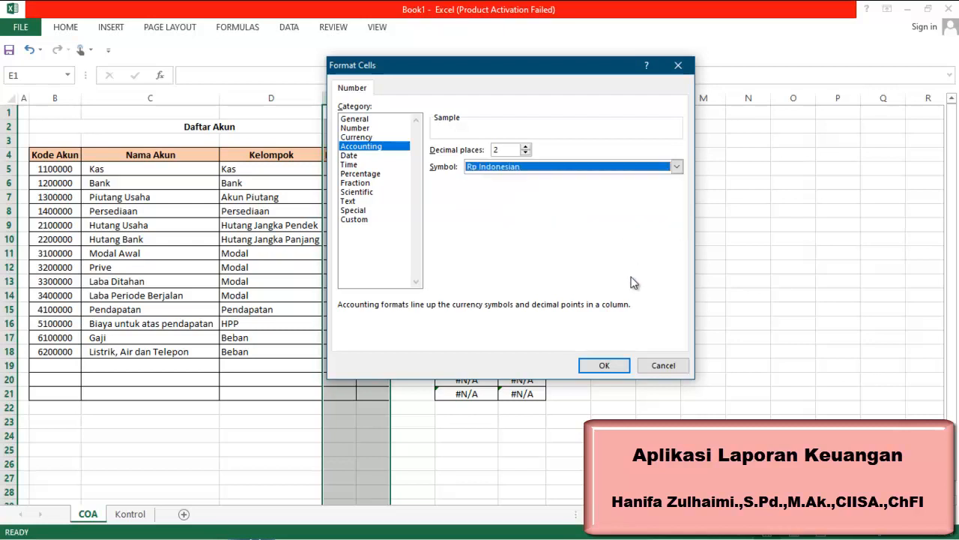
pyautogui.click(600, 366)
pyautogui.click(673, 211)
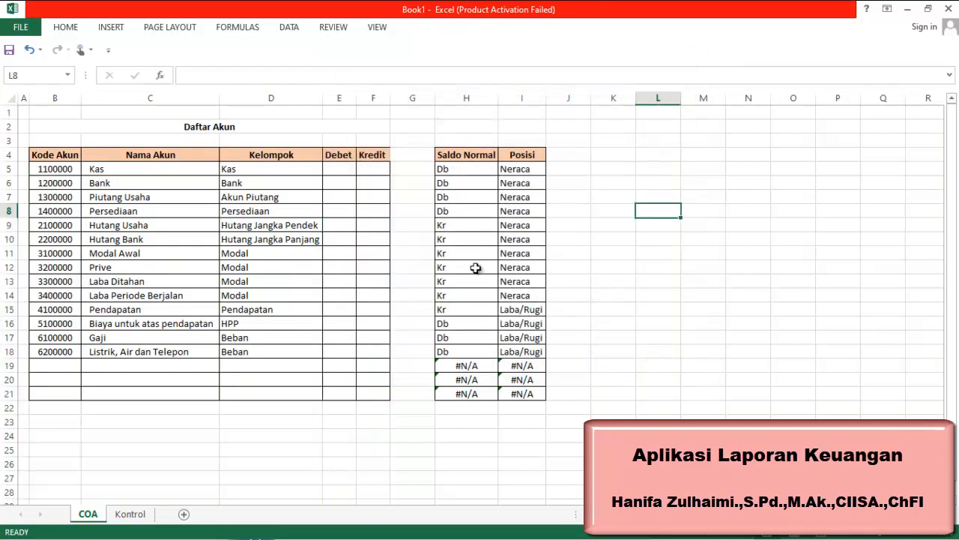
# Test the Debet format by entering 436546 in cell E5, then clear the cell again
pyautogui.click(353, 170)
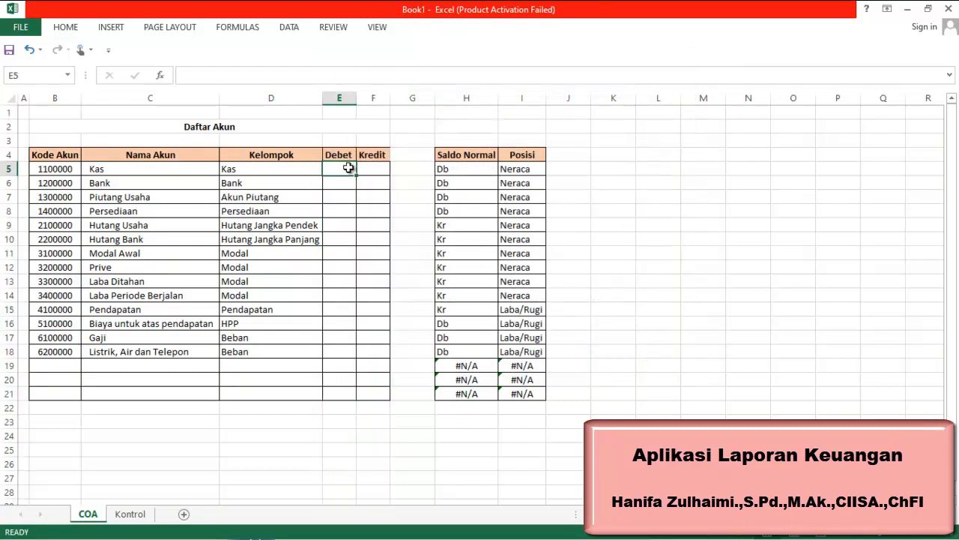
pyautogui.write('436,546')
pyautogui.press('Return')
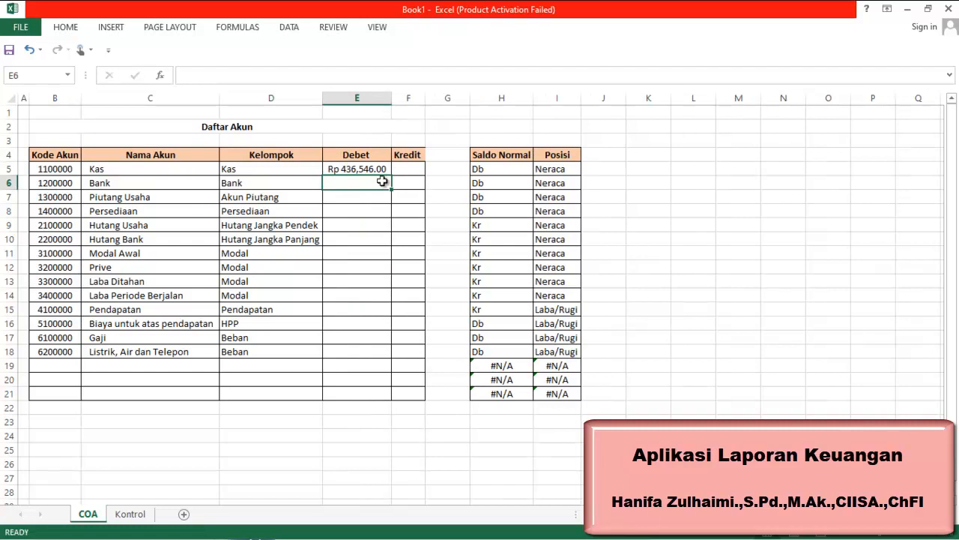
pyautogui.click(363, 168)
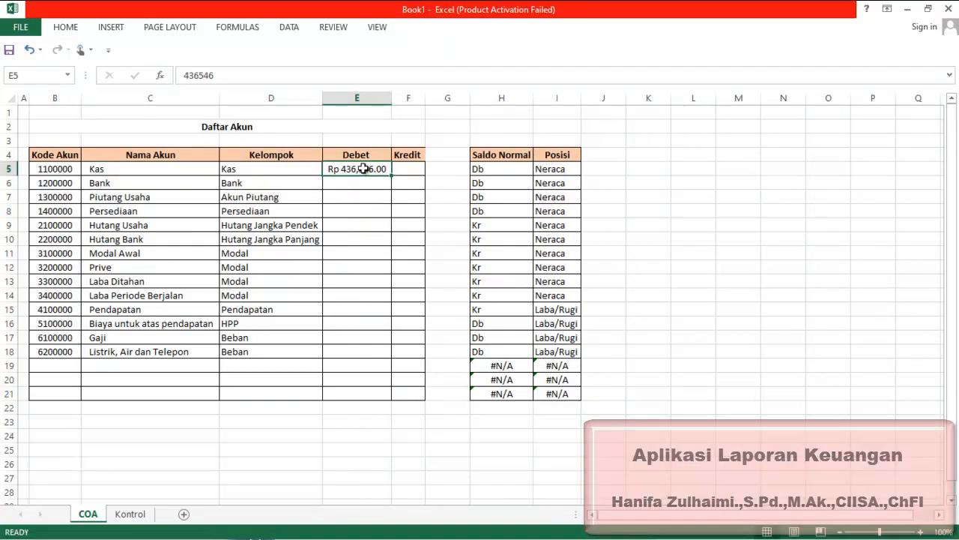
pyautogui.press('Delete')
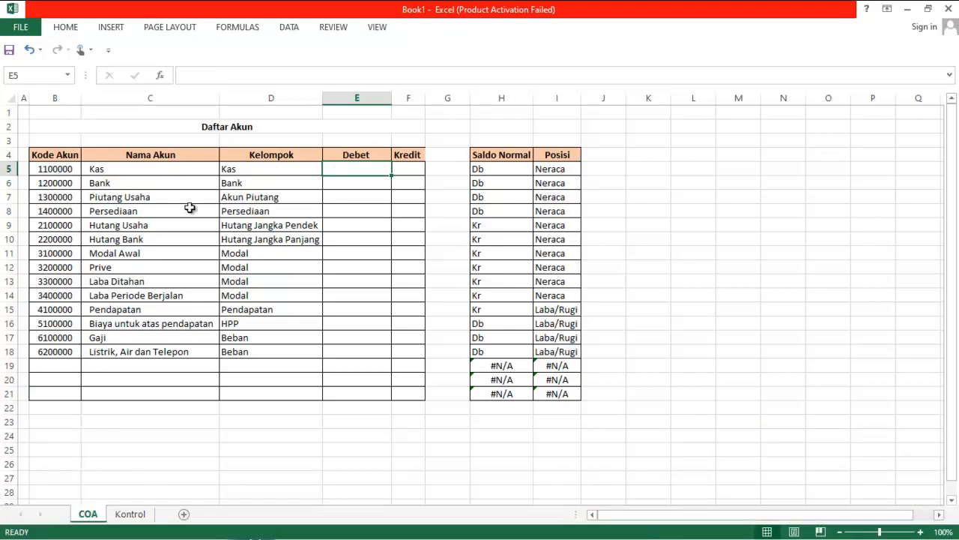
# Reduce the height of row 3 and turn off gridlines for the whole COA sheet
pyautogui.moveTo(6, 146); pyautogui.dragTo(9, 141)
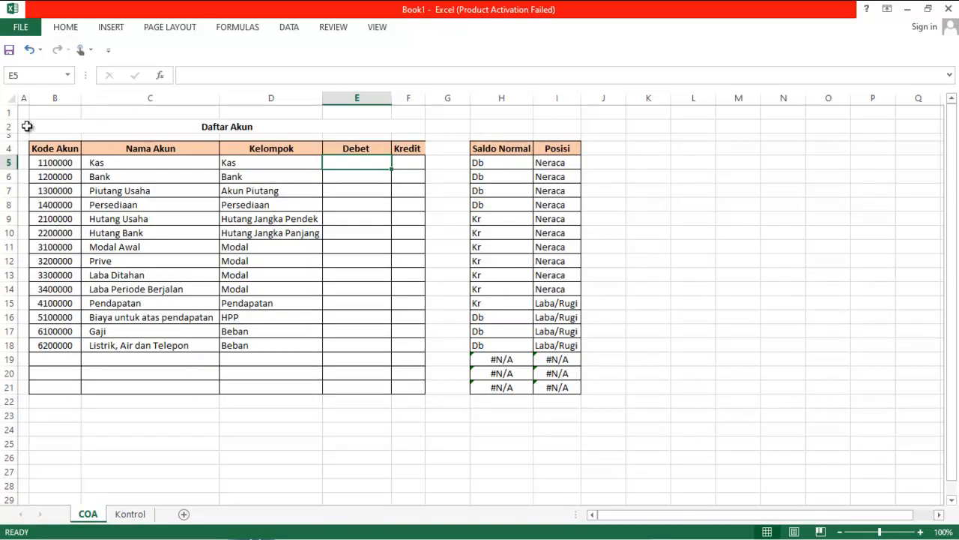
pyautogui.click(12, 98)
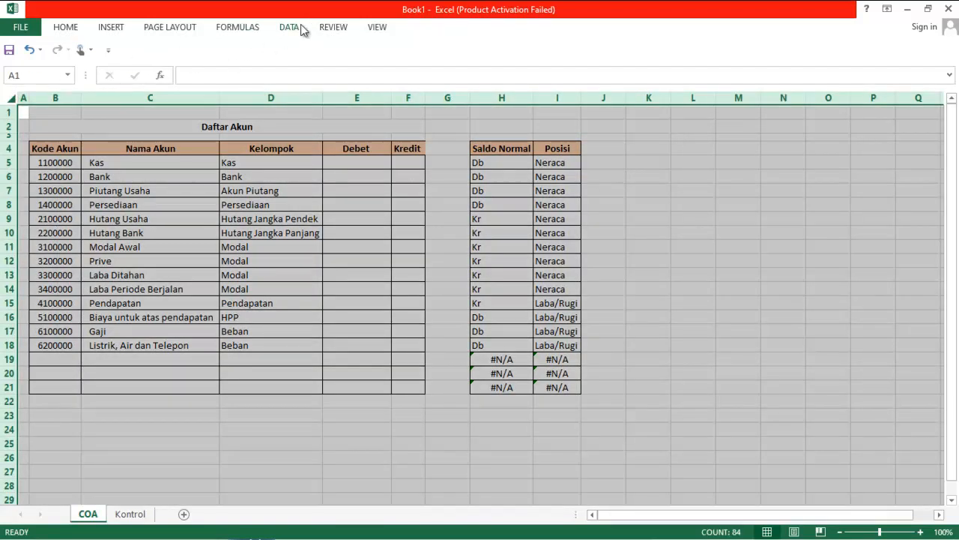
pyautogui.click(378, 27)
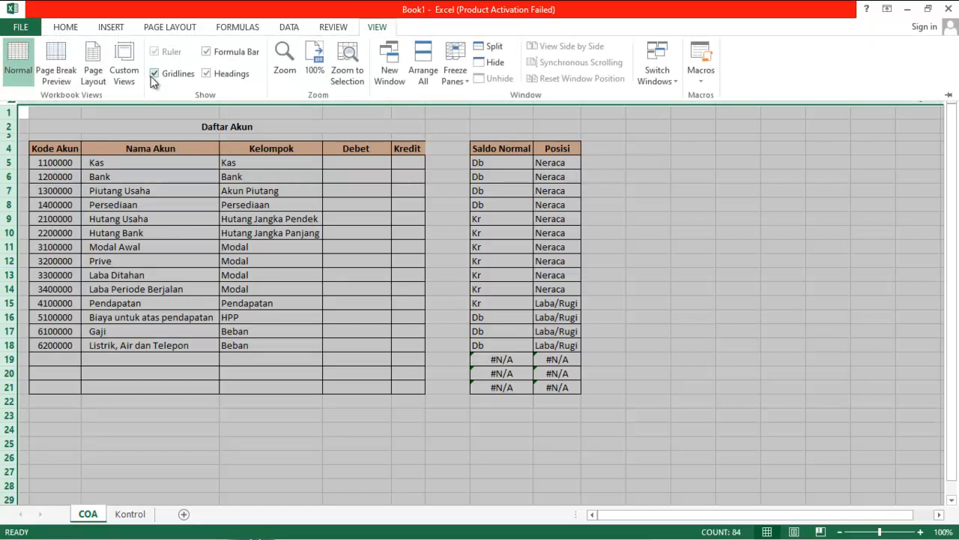
pyautogui.click(155, 74)
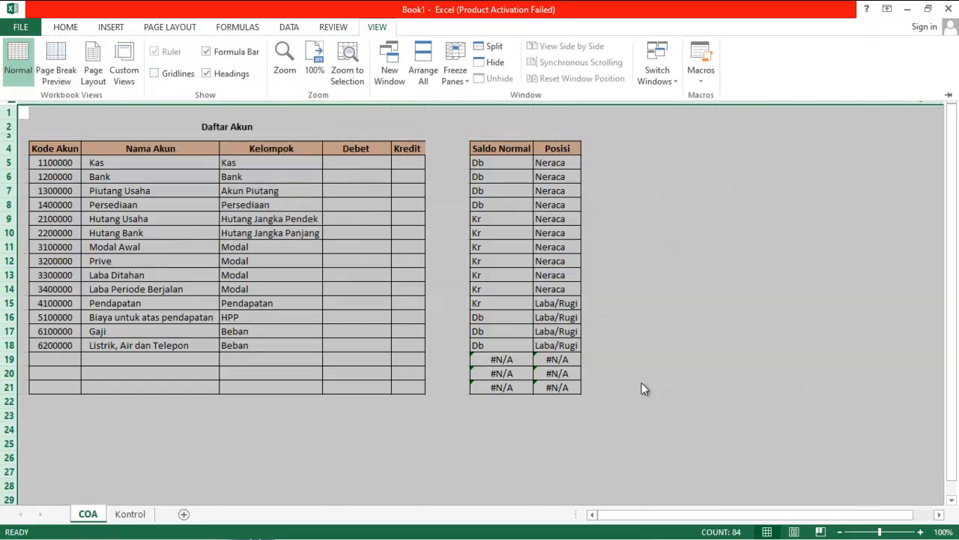
pyautogui.click(724, 291)
pyautogui.click(732, 244)
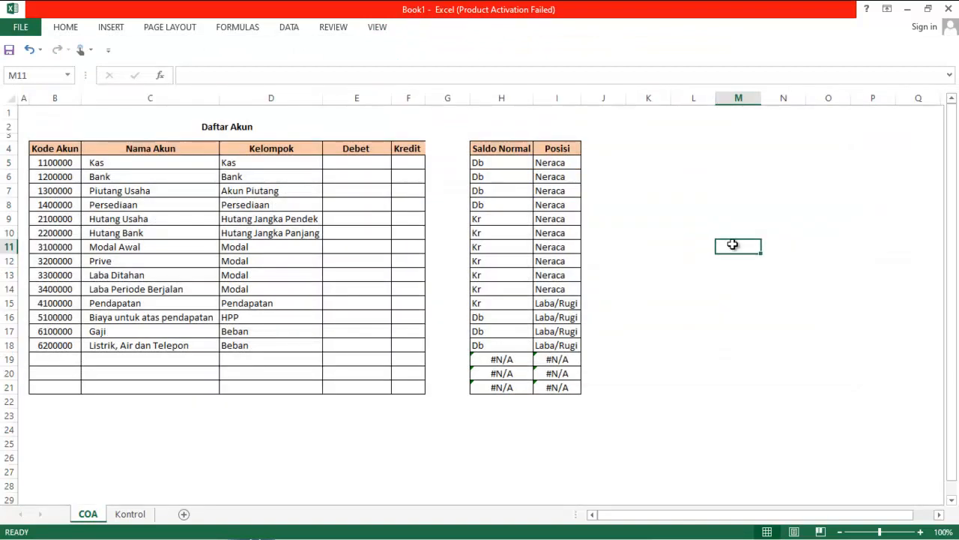
# Hide the unused columns J through AU to the right of the Posisi table
pyautogui.moveTo(604, 99); pyautogui.dragTo(956, 75)
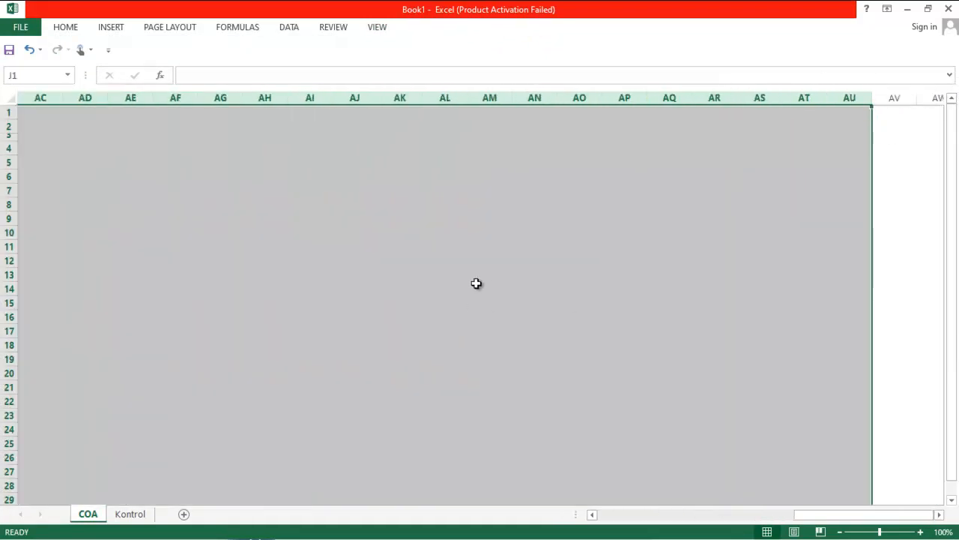
pyautogui.rightClick(476, 283)
pyautogui.click(514, 464)
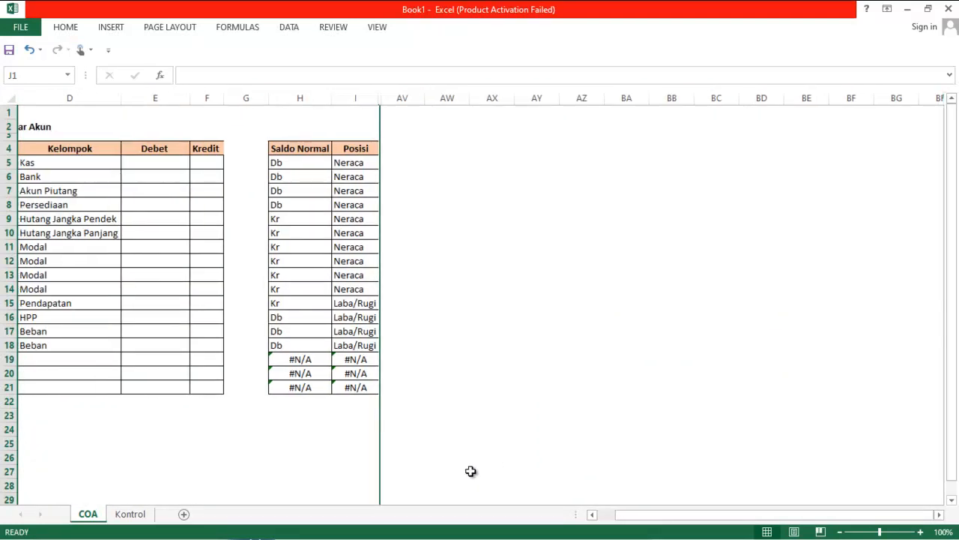
pyautogui.click(356, 481)
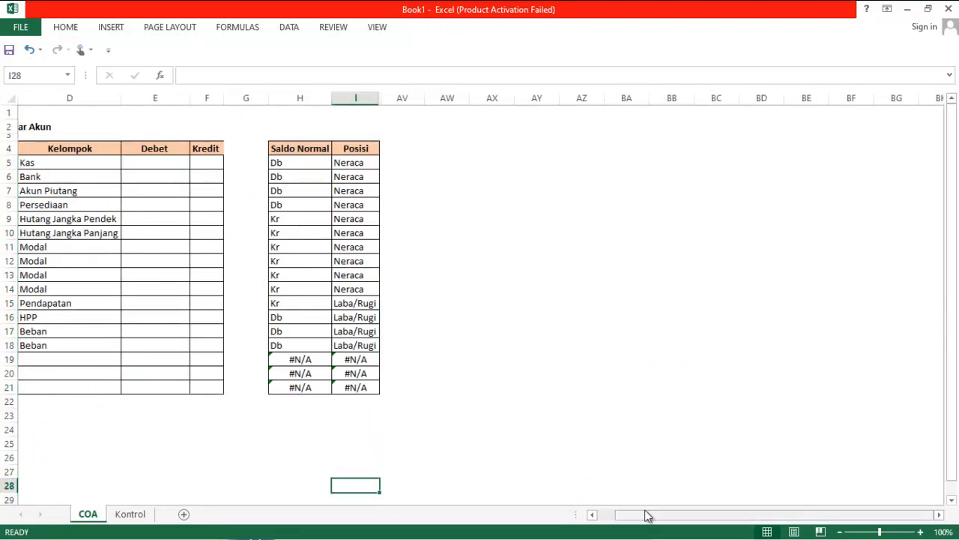
# Group columns H and I holding the Saldo Normal and Posisi table
pyautogui.moveTo(647, 514); pyautogui.dragTo(631, 514)
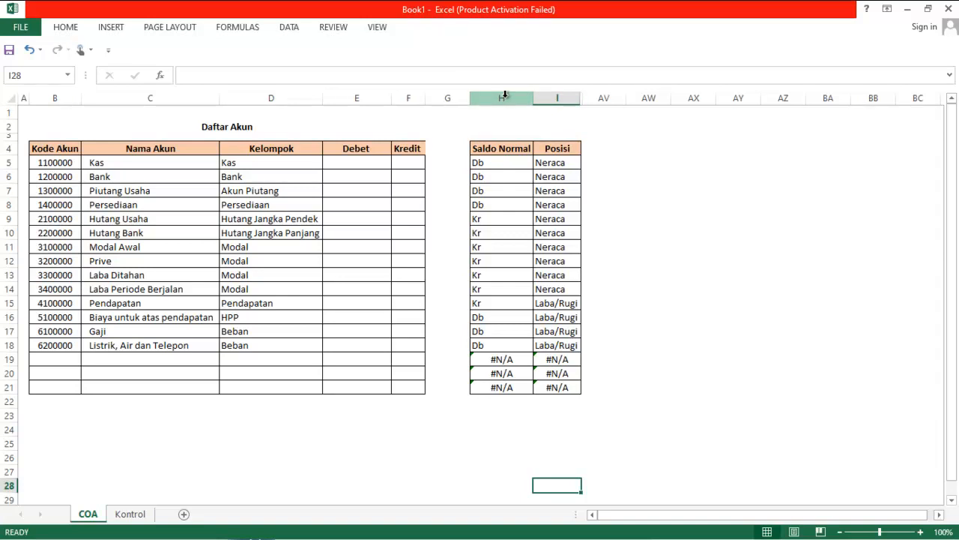
pyautogui.moveTo(507, 96); pyautogui.dragTo(564, 93)
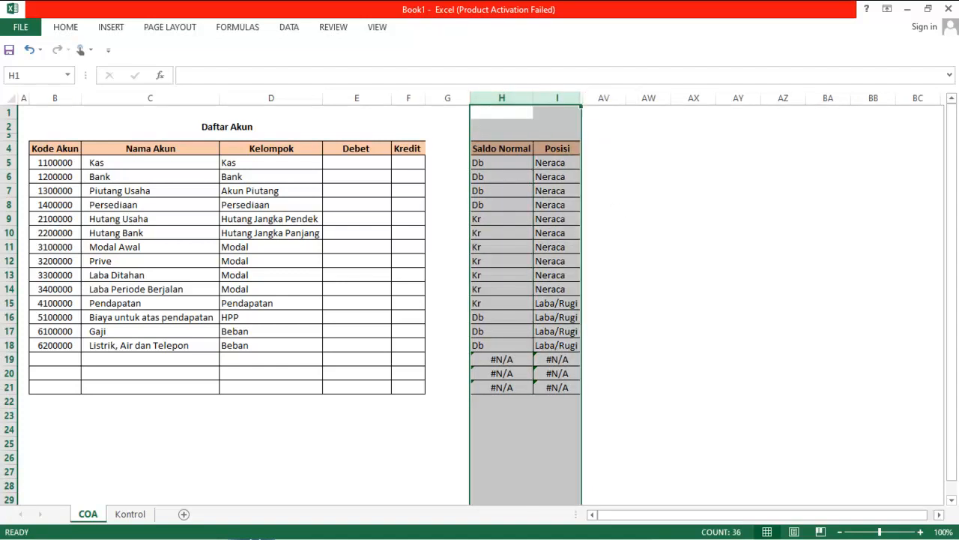
pyautogui.moveTo(525, 533)
pyautogui.click(566, 526)
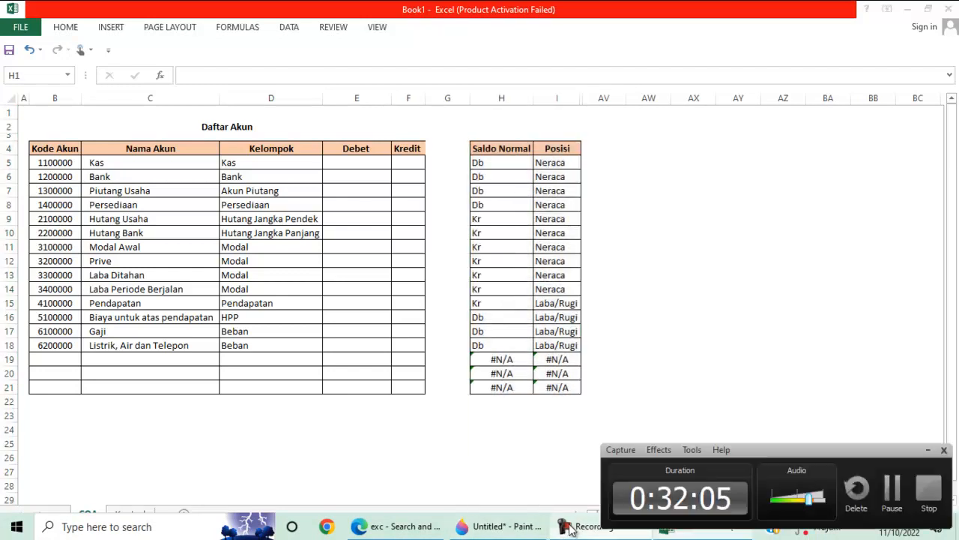
pyautogui.click(881, 491)
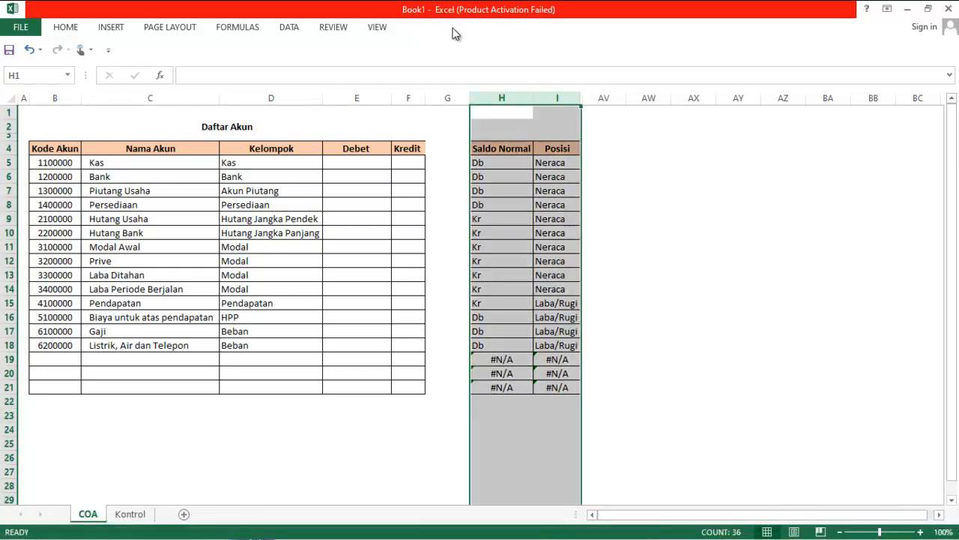
pyautogui.click(295, 28)
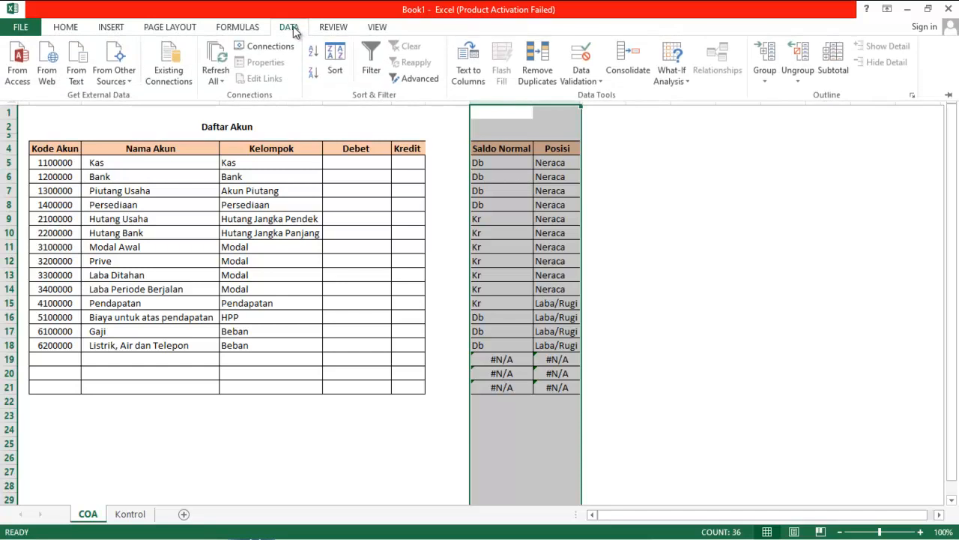
pyautogui.click(768, 77)
pyautogui.click(779, 95)
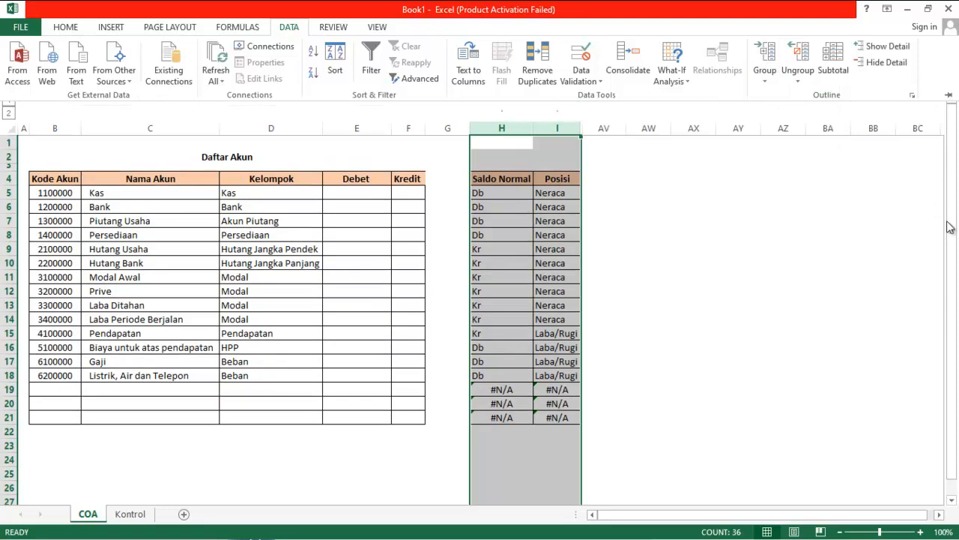
# Collapse the grouped Saldo Normal and Posisi columns to check the outline
pyautogui.moveTo(950, 225); pyautogui.dragTo(951, 209)
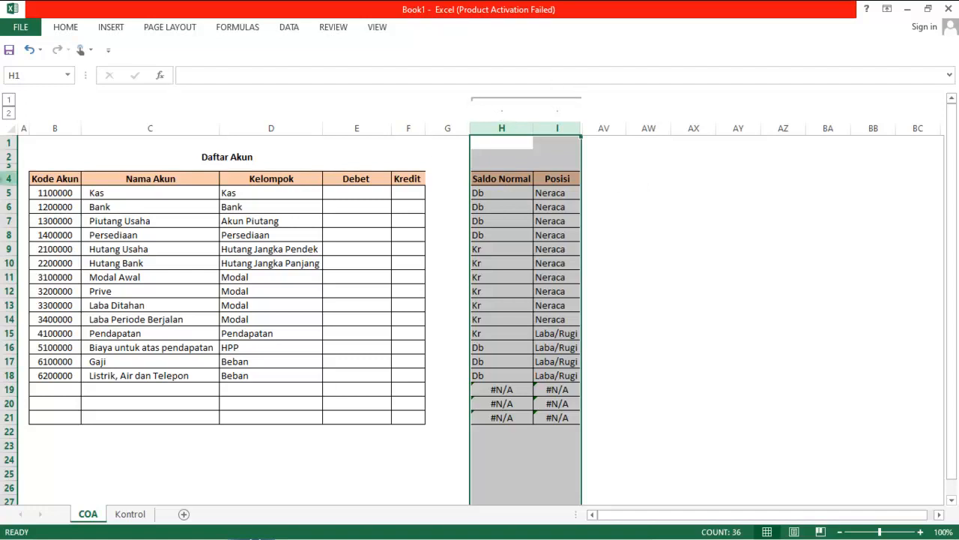
pyautogui.click(10, 107)
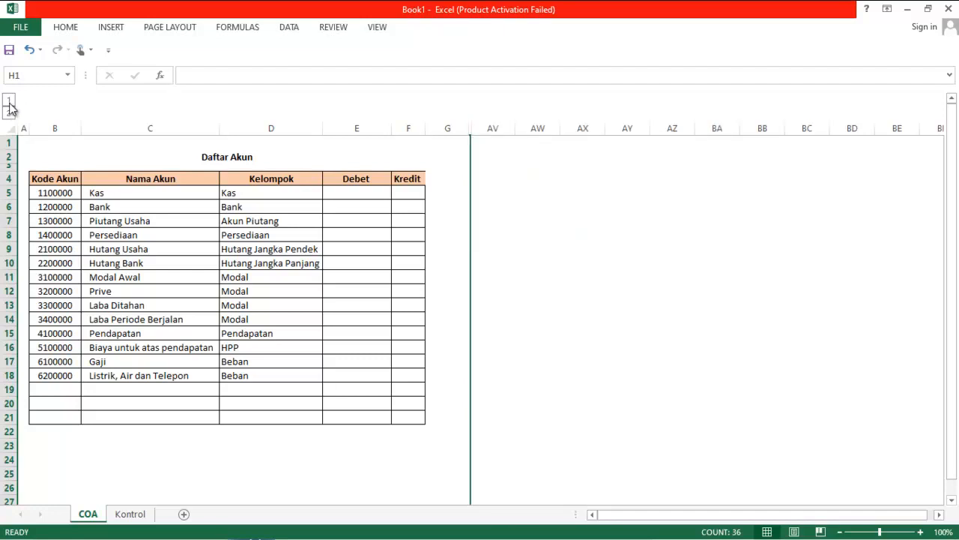
pyautogui.scroll(-1, 554, 298)
pyautogui.scroll(1, 555, 298)
# Widen the Kredit column F to match the title width and expand the grouped columns again
pyautogui.moveTo(431, 128); pyautogui.dragTo(460, 130)
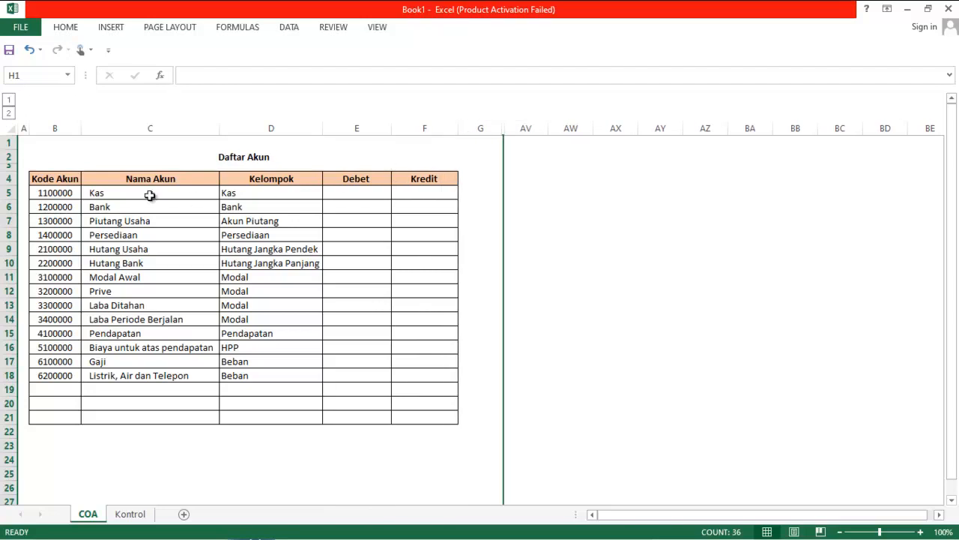
pyautogui.click(8, 115)
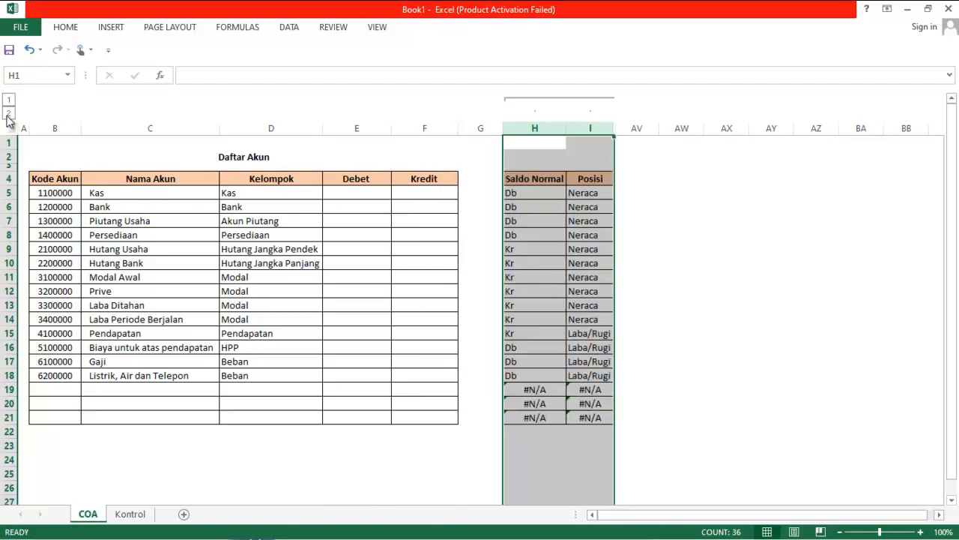
# Fill the merged Daftar Akun title cell with the same orange as the table headers
pyautogui.moveTo(47, 155); pyautogui.dragTo(287, 161)
pyautogui.click(71, 28)
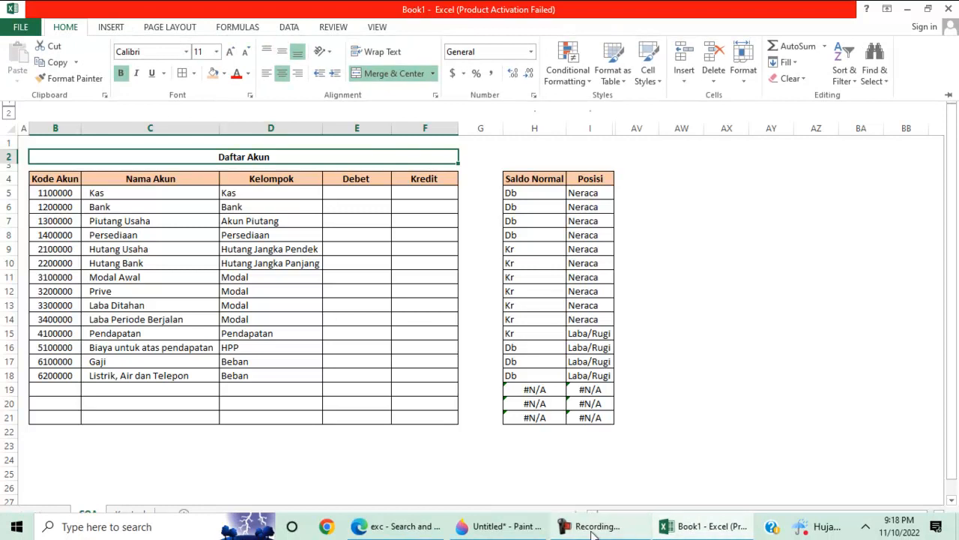
pyautogui.click(592, 532)
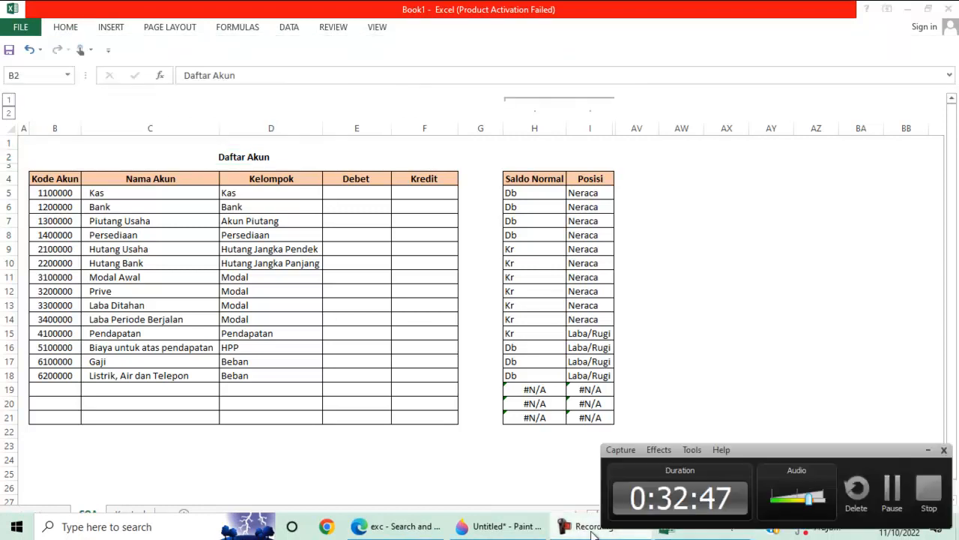
pyautogui.click(187, 159)
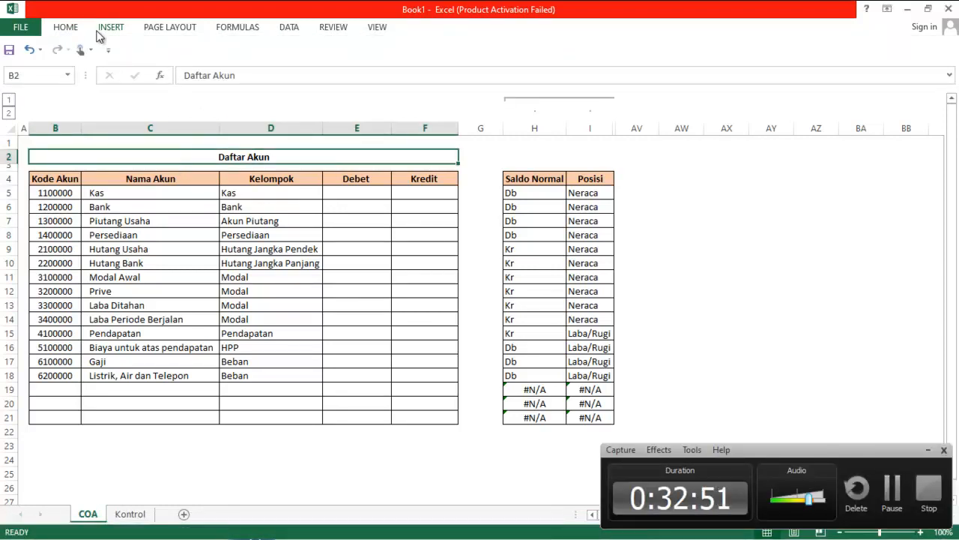
pyautogui.click(66, 32)
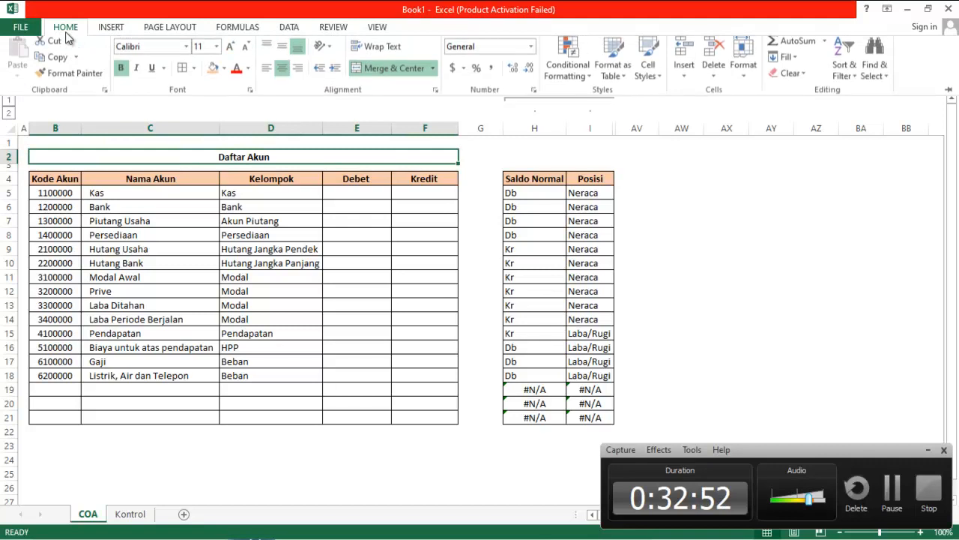
pyautogui.click(213, 75)
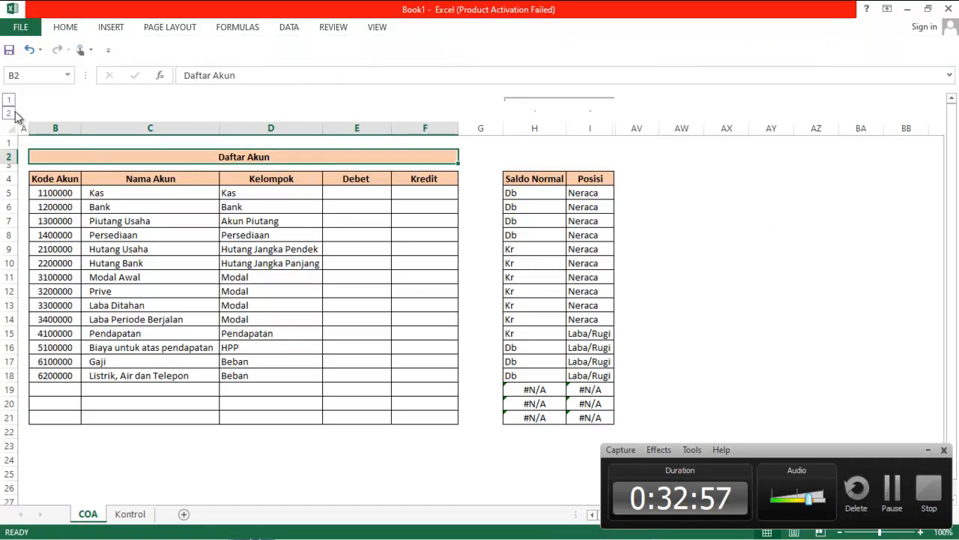
pyautogui.click(854, 205)
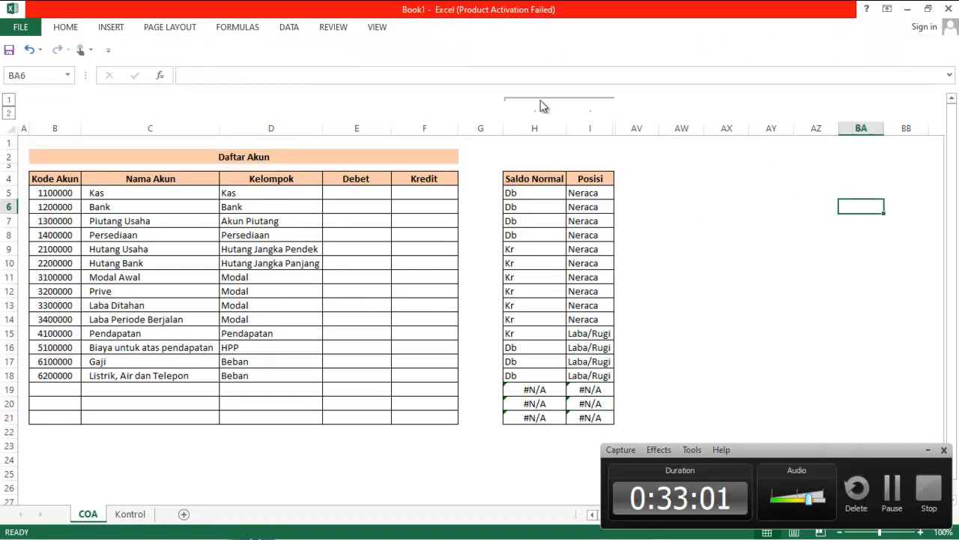
# Collapse the Saldo Normal/Posisi column group and apply All Borders to the Daftar Akun title cell
pyautogui.click(9, 100)
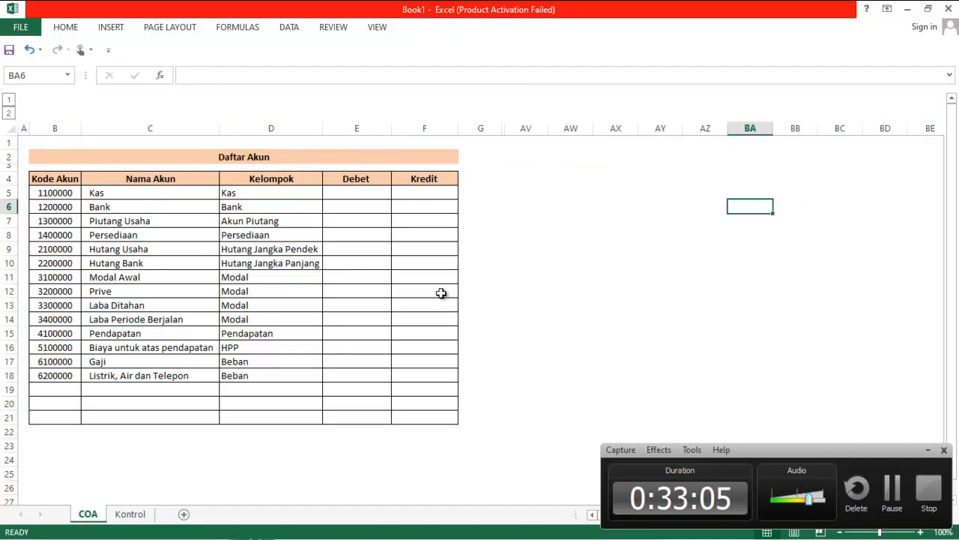
pyautogui.click(68, 155)
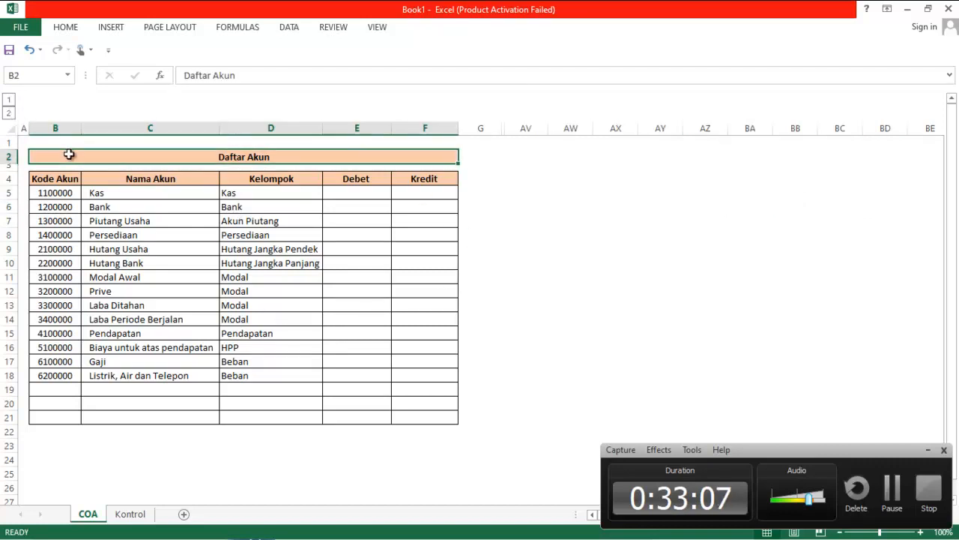
pyautogui.click(72, 29)
pyautogui.click(194, 73)
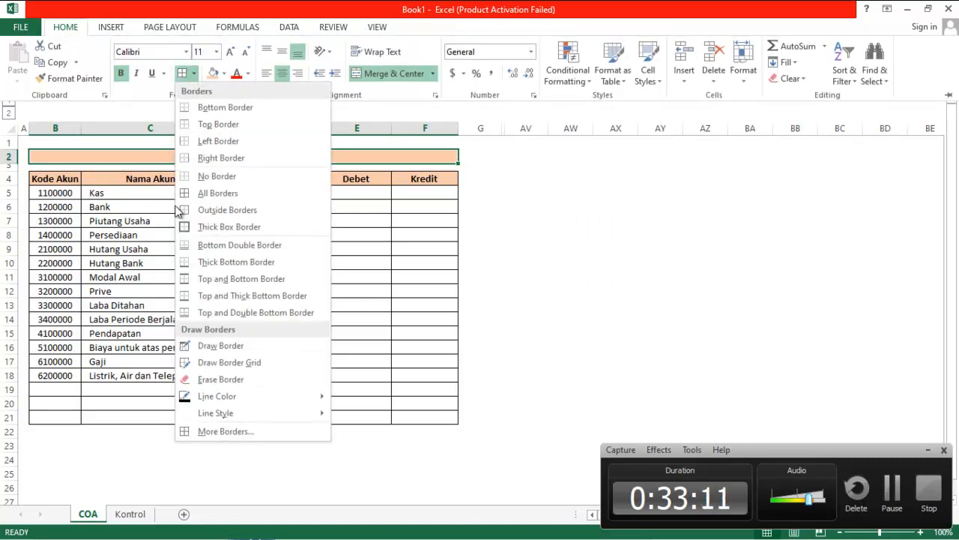
pyautogui.click(204, 192)
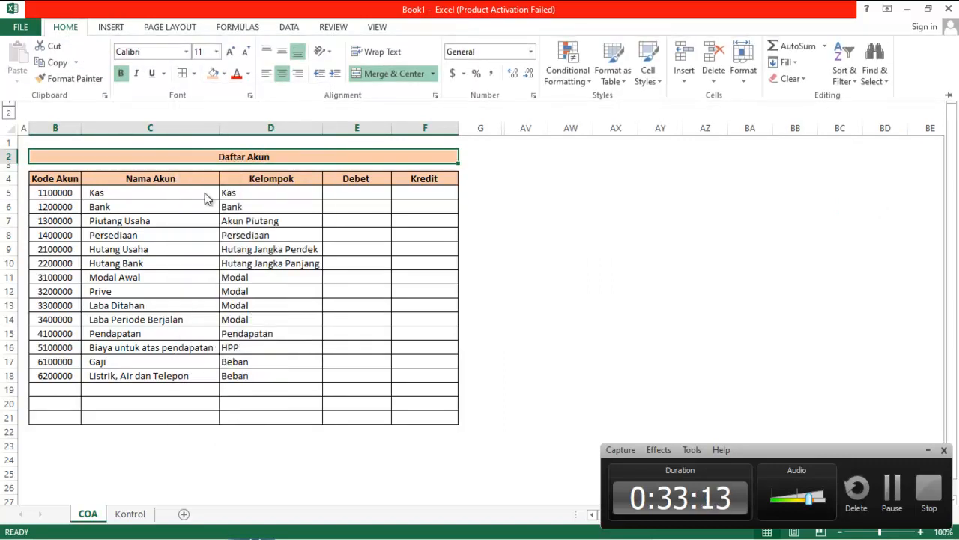
pyautogui.click(658, 270)
pyautogui.click(655, 272)
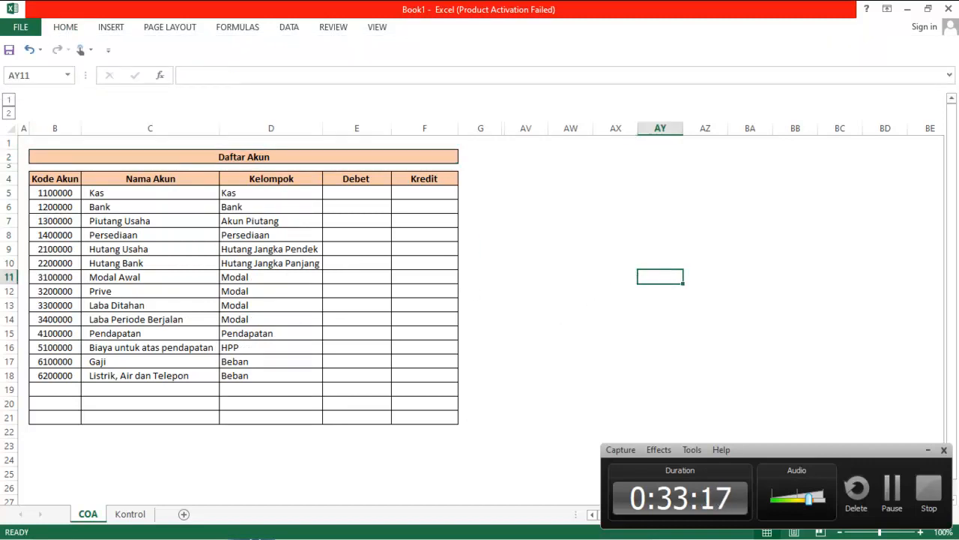
# On the Kontrol sheet, reduce the height of row 3
pyautogui.click(129, 514)
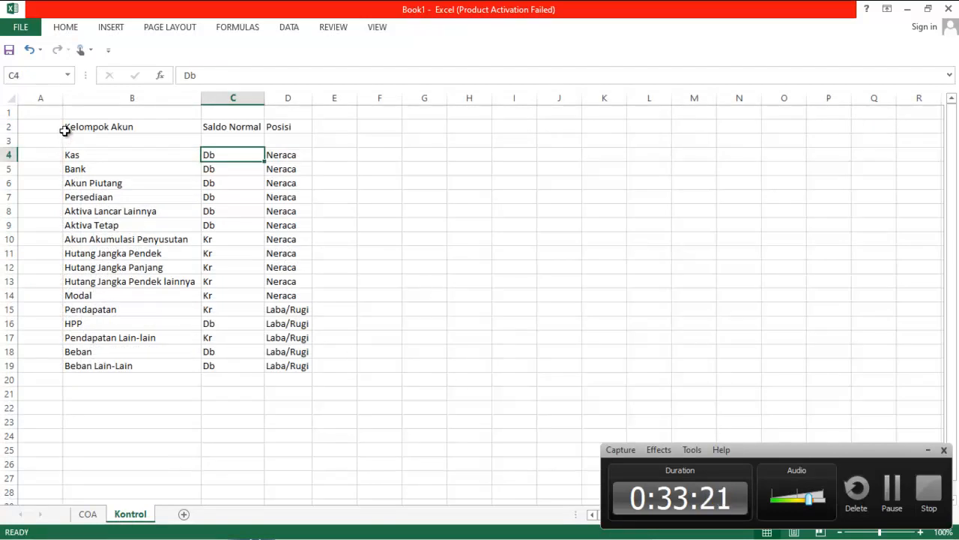
pyautogui.moveTo(8, 146); pyautogui.dragTo(9, 139)
pyautogui.click(443, 298)
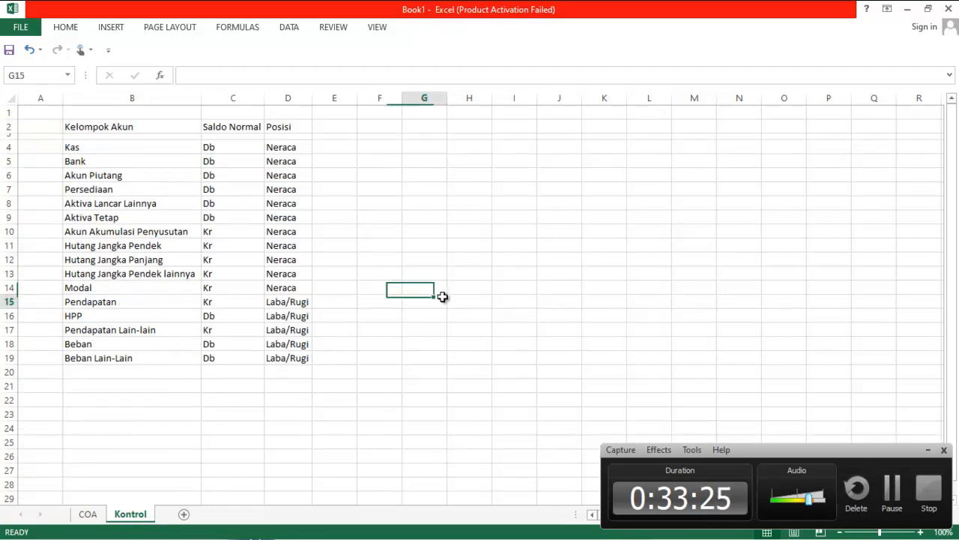
# Fill the Kontrol header cells Kelompok Akun, Saldo Normal and Posisi with orange
pyautogui.moveTo(101, 129); pyautogui.dragTo(298, 127)
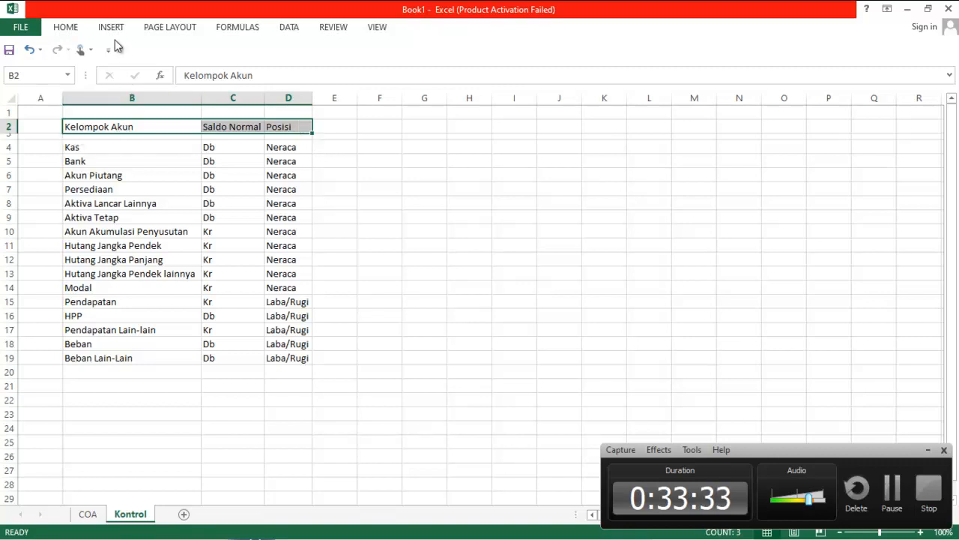
pyautogui.click(75, 30)
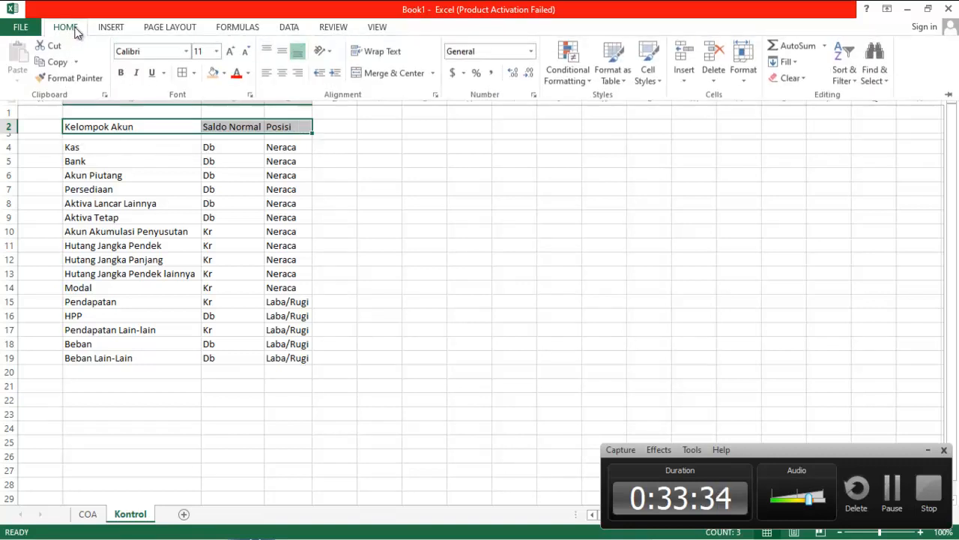
pyautogui.click(214, 73)
# Apply All Borders to the Kontrol data range B4:D19
pyautogui.moveTo(97, 152); pyautogui.dragTo(274, 359)
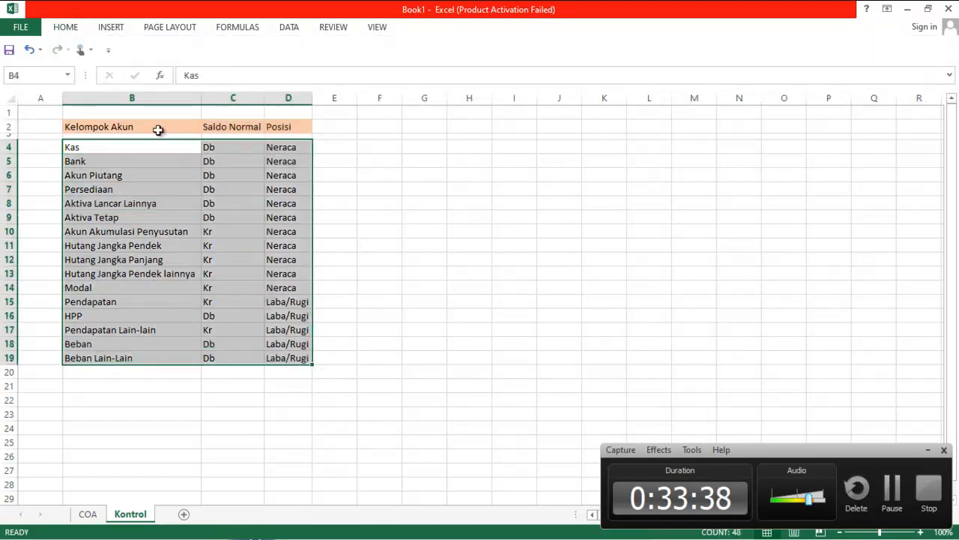
pyautogui.click(65, 27)
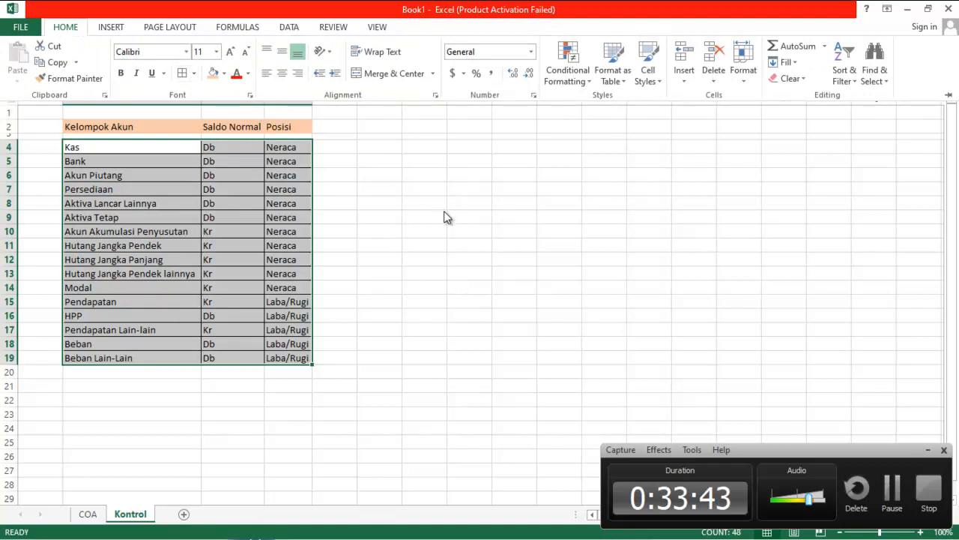
pyautogui.click(280, 162)
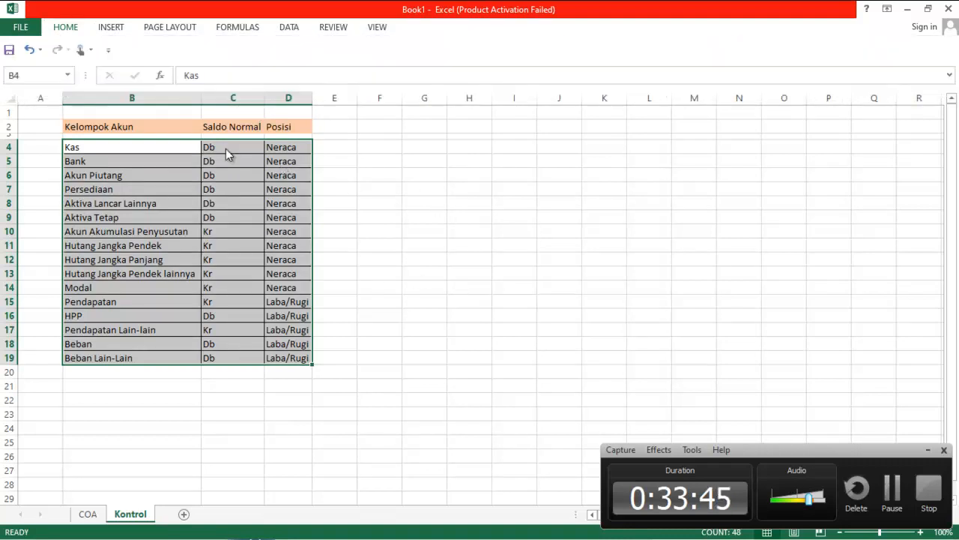
pyautogui.doubleClick(229, 147)
# Center and bold the Kontrol header cells B2:D2
pyautogui.moveTo(97, 129); pyautogui.dragTo(276, 128)
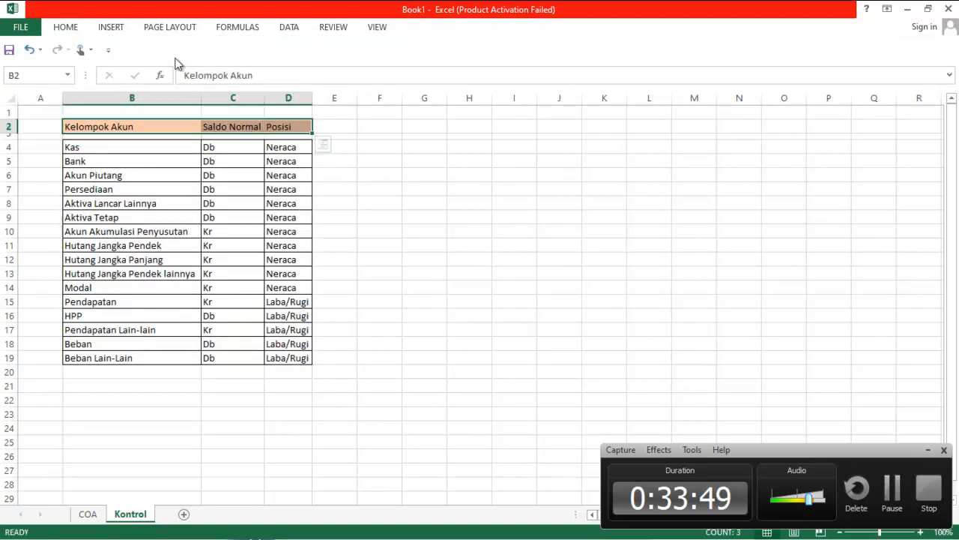
pyautogui.click(72, 30)
pyautogui.click(284, 73)
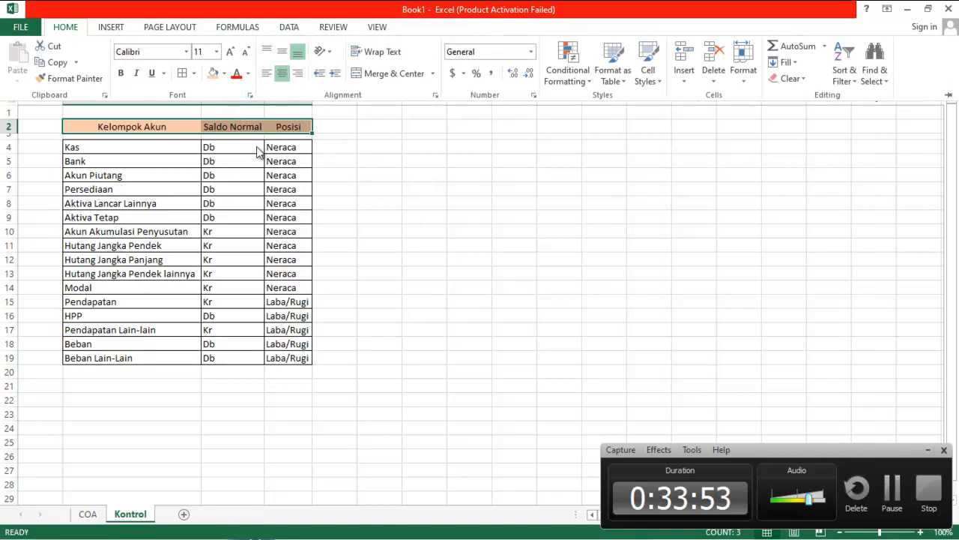
pyautogui.hotkey('ctrl', 'b')
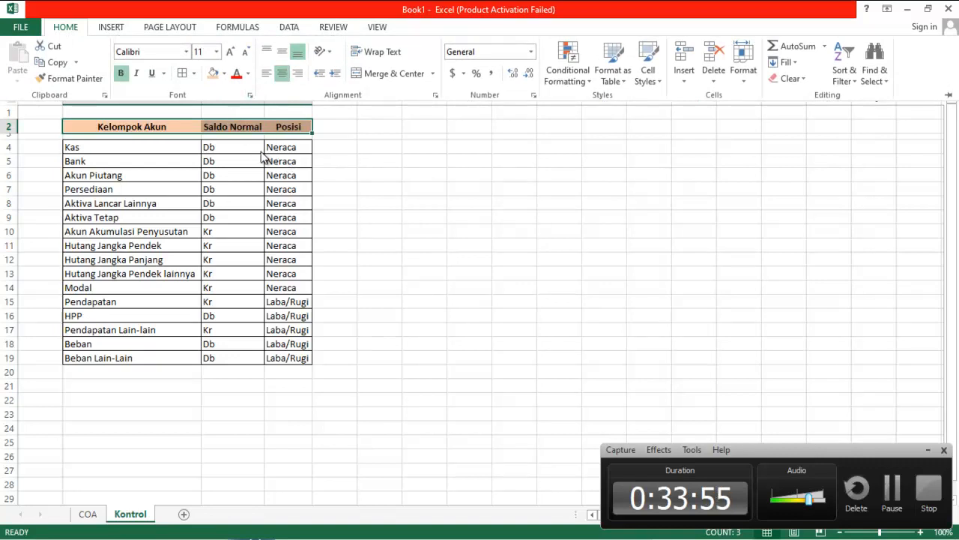
# Center-align the Saldo Normal and Posisi values in C4:D19
pyautogui.click(238, 147)
pyautogui.click(233, 145)
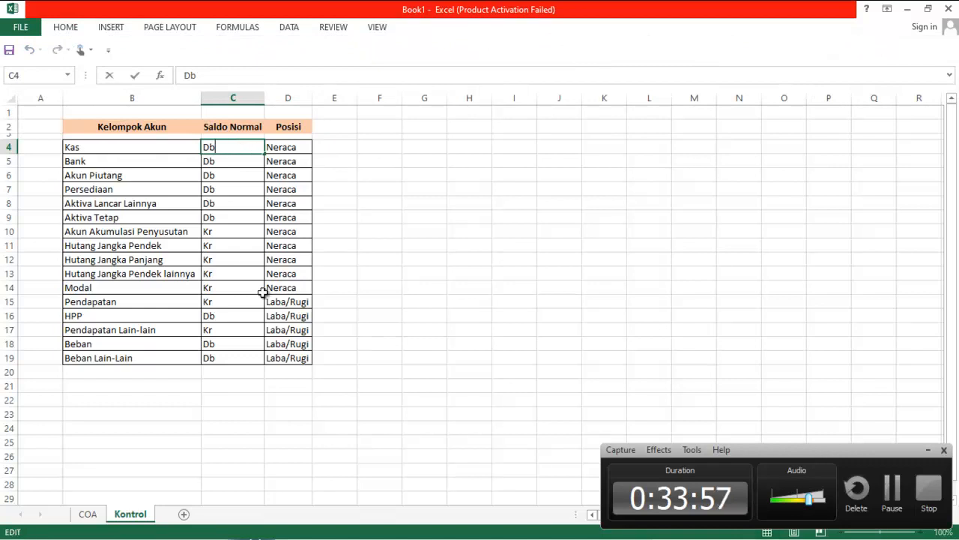
pyautogui.click(407, 187)
pyautogui.moveTo(229, 149); pyautogui.dragTo(281, 351)
pyautogui.click(75, 31)
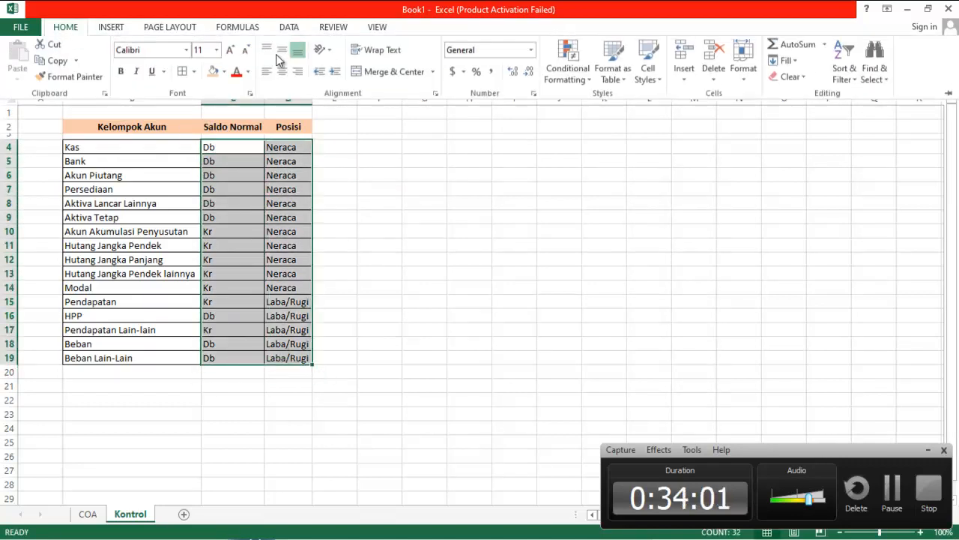
pyautogui.click(288, 72)
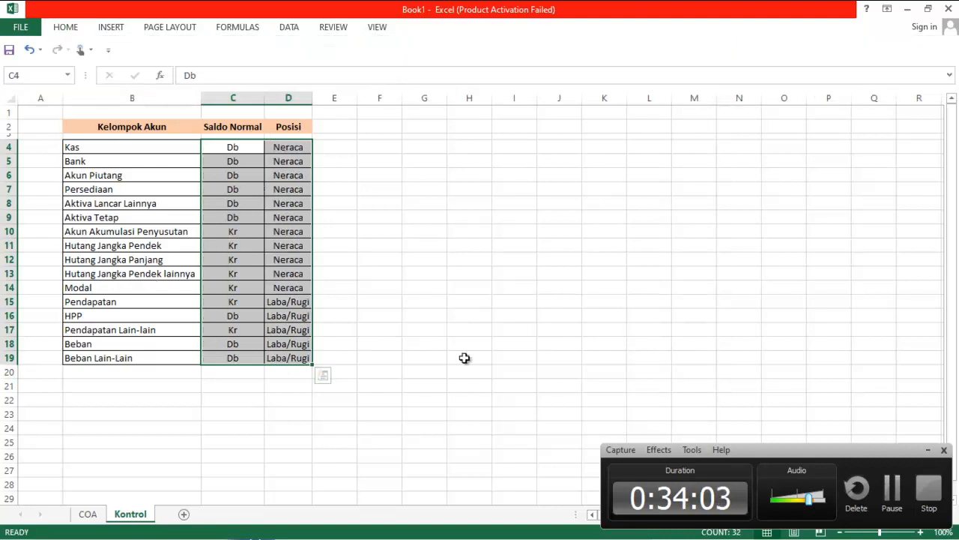
pyautogui.click(465, 357)
# Add a Thick Box Border around the Kontrol header row B2:D2
pyautogui.click(93, 128)
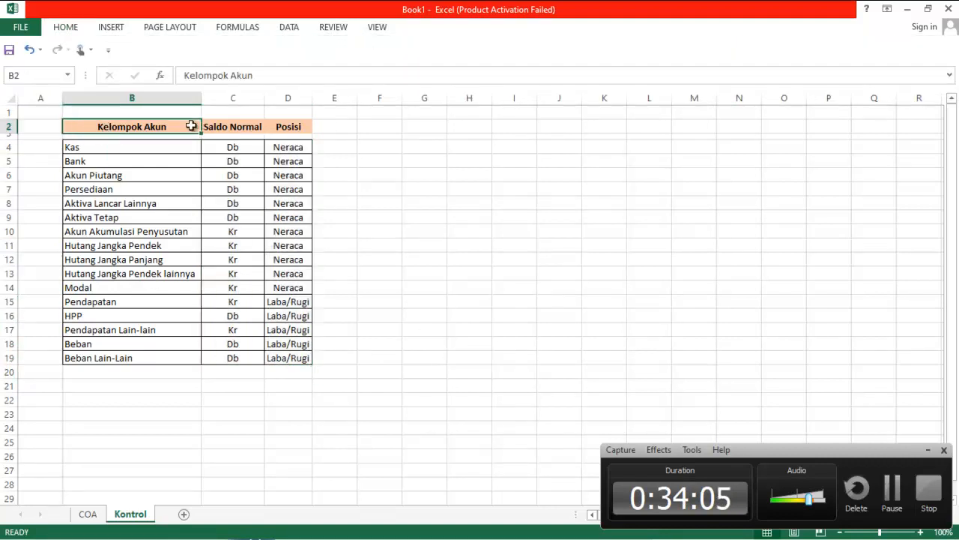
pyautogui.hotkey('shift', 'Right')
pyautogui.hotkey('shift', 'Right')
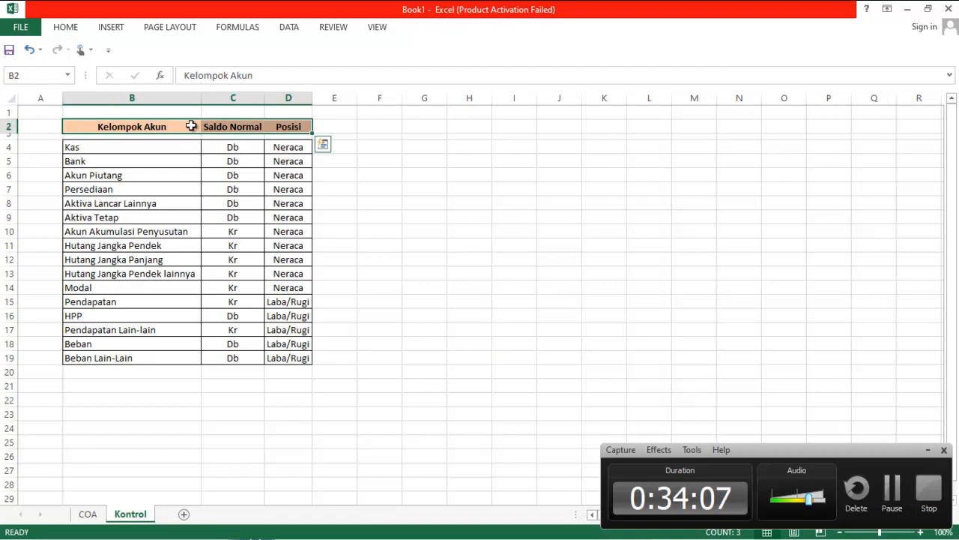
pyautogui.click(66, 27)
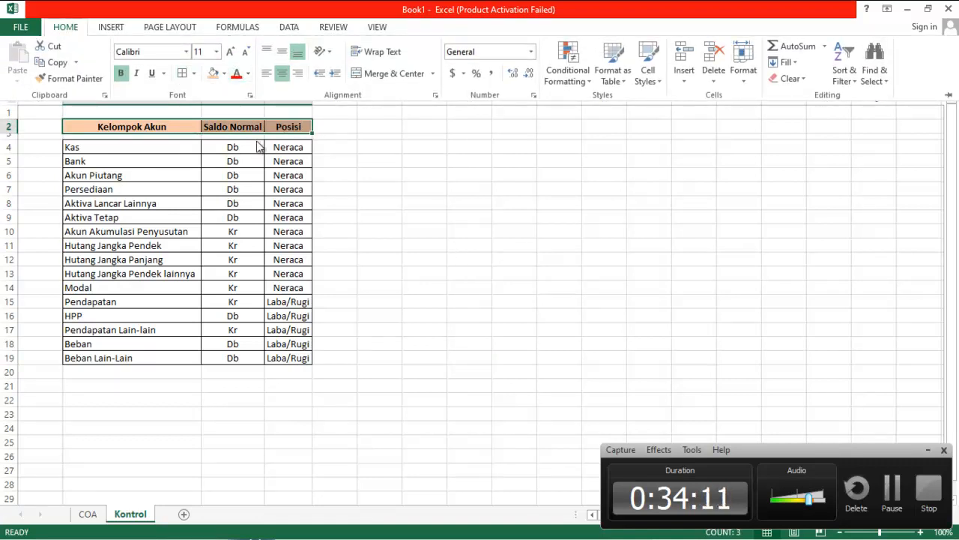
pyautogui.click(495, 225)
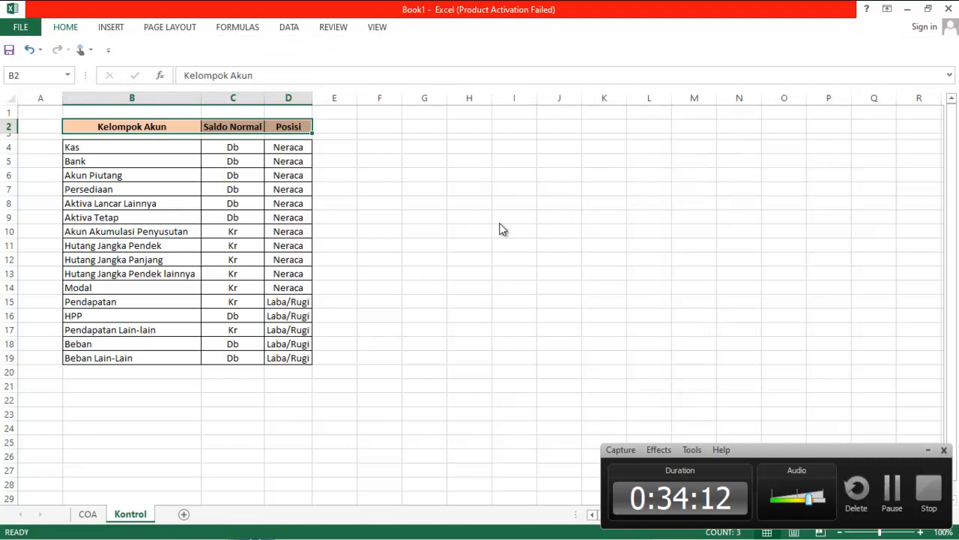
pyautogui.click(73, 30)
pyautogui.click(194, 73)
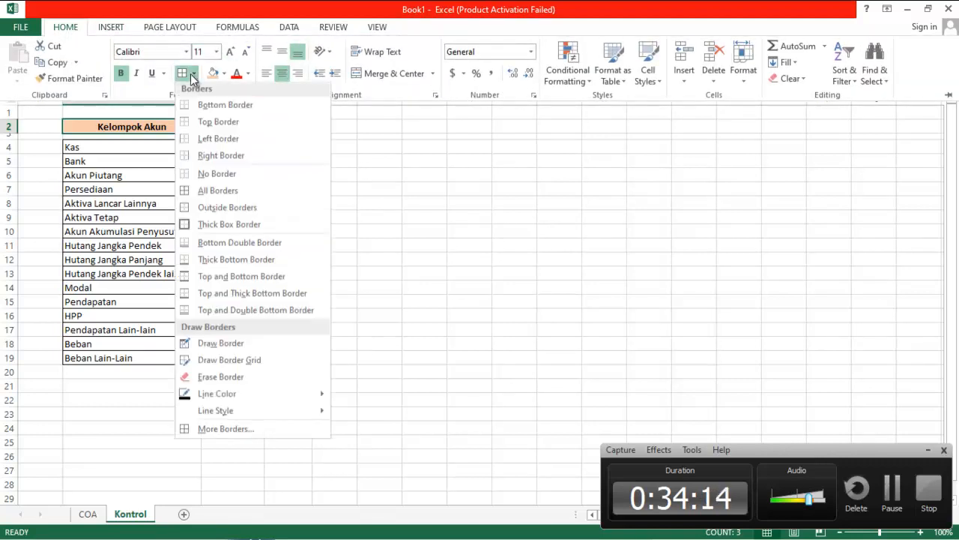
pyautogui.click(225, 230)
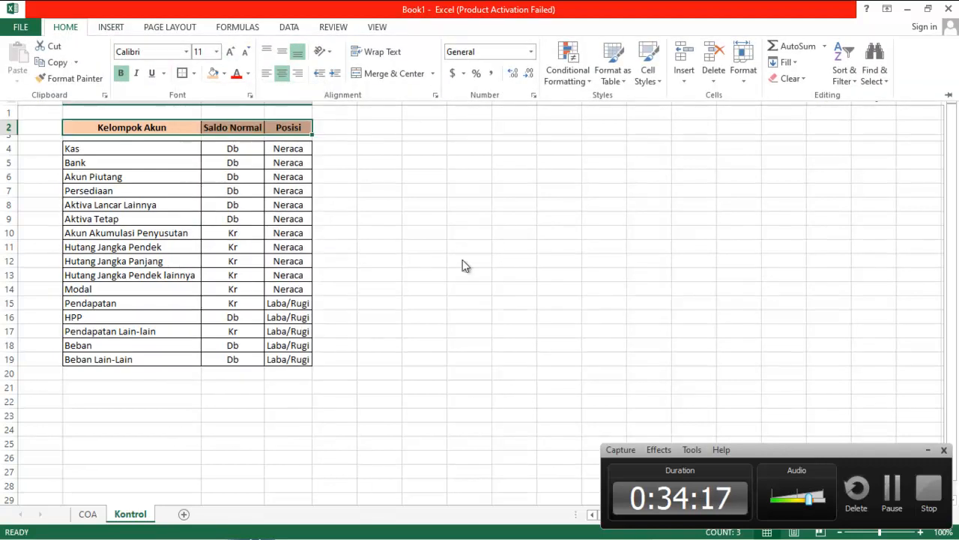
pyautogui.click(488, 276)
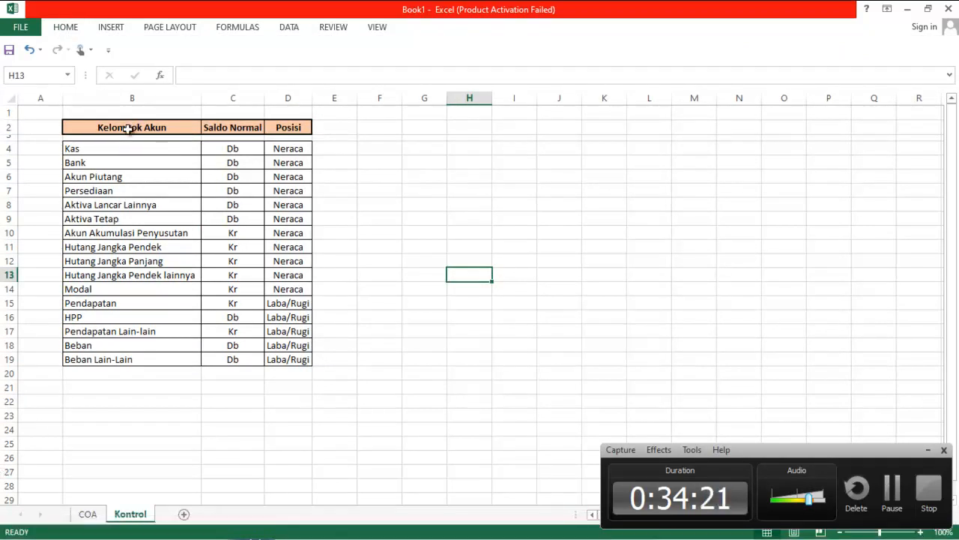
# Indent the Kelompok Akun names in B4:B19 on the Kontrol sheet
pyautogui.moveTo(118, 147); pyautogui.dragTo(123, 359)
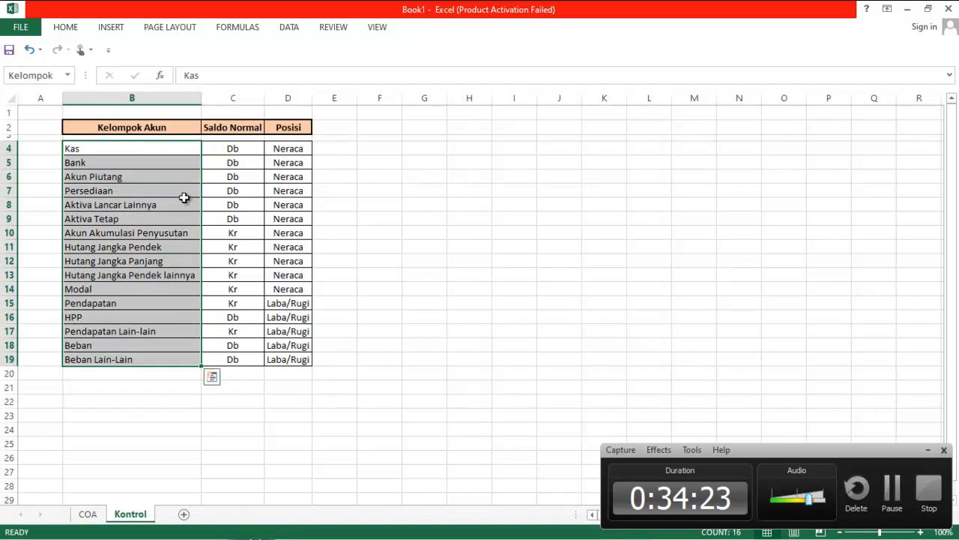
pyautogui.click(65, 27)
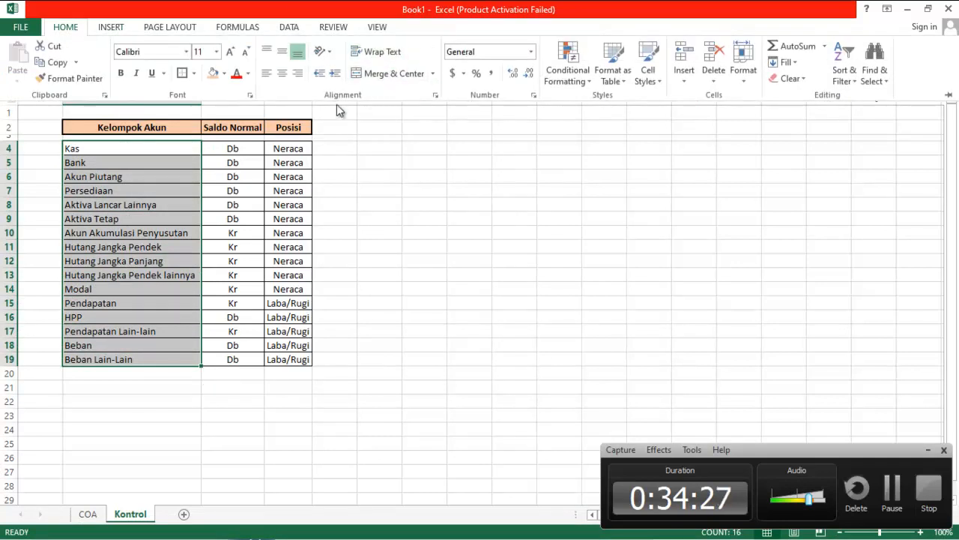
pyautogui.click(335, 72)
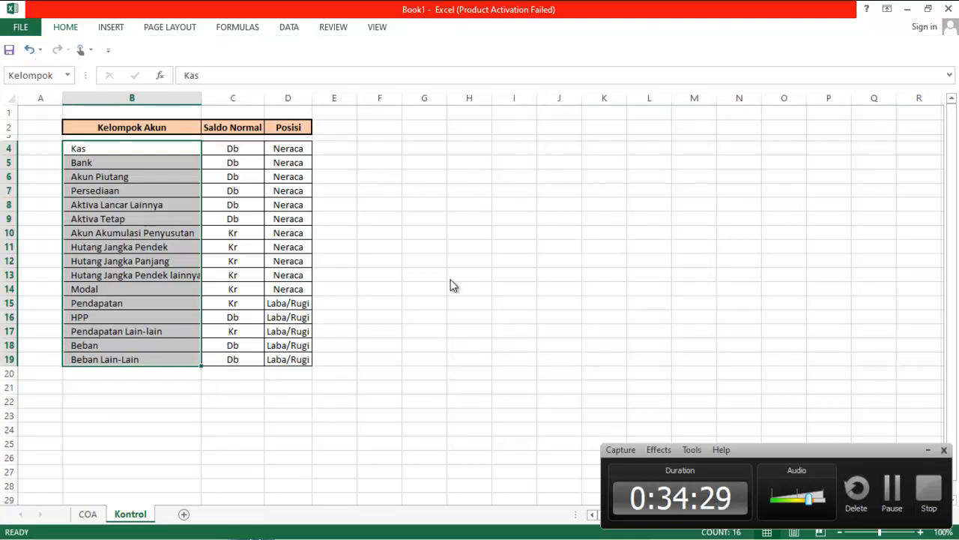
# On the COA sheet, indent the Kelompok entries in D5:D18
pyautogui.click(89, 516)
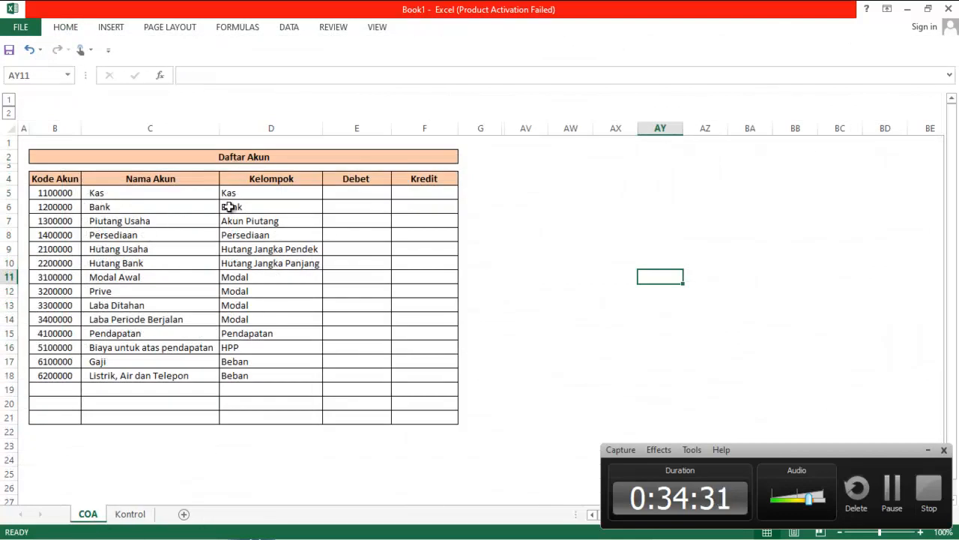
pyautogui.moveTo(245, 191); pyautogui.dragTo(268, 375)
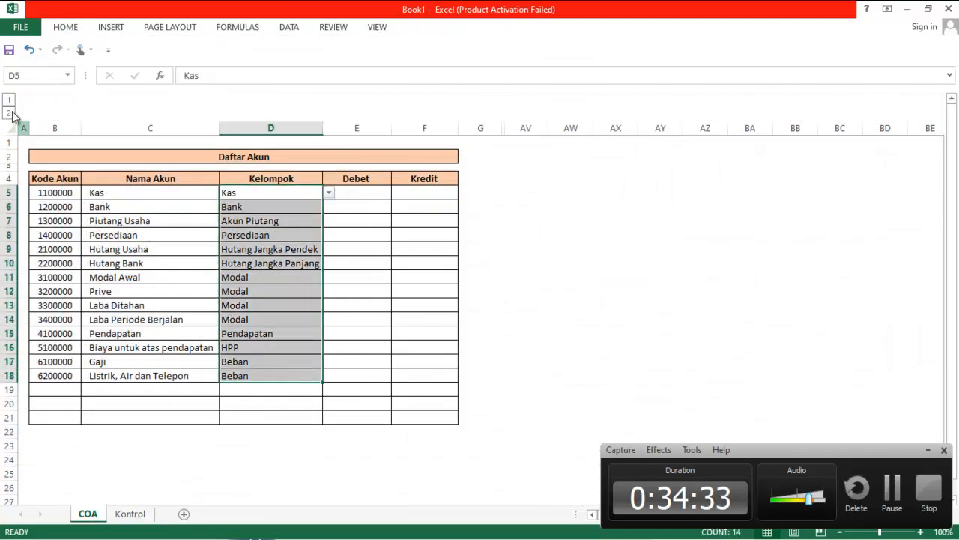
pyautogui.click(67, 28)
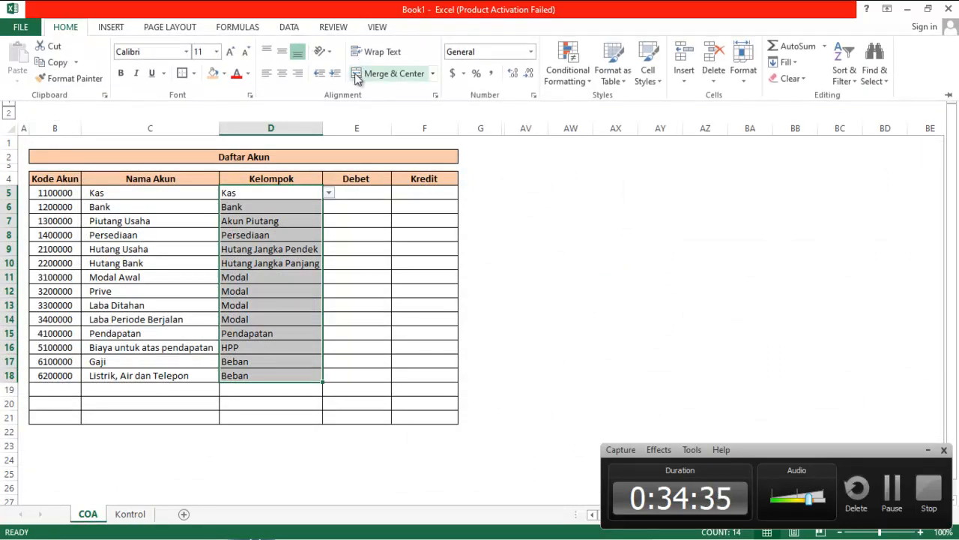
pyautogui.click(335, 73)
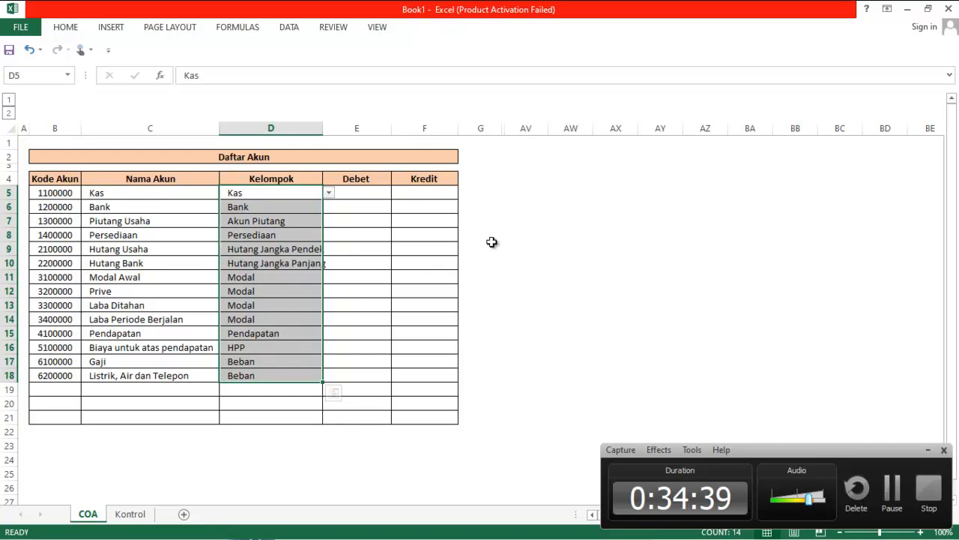
pyautogui.click(529, 296)
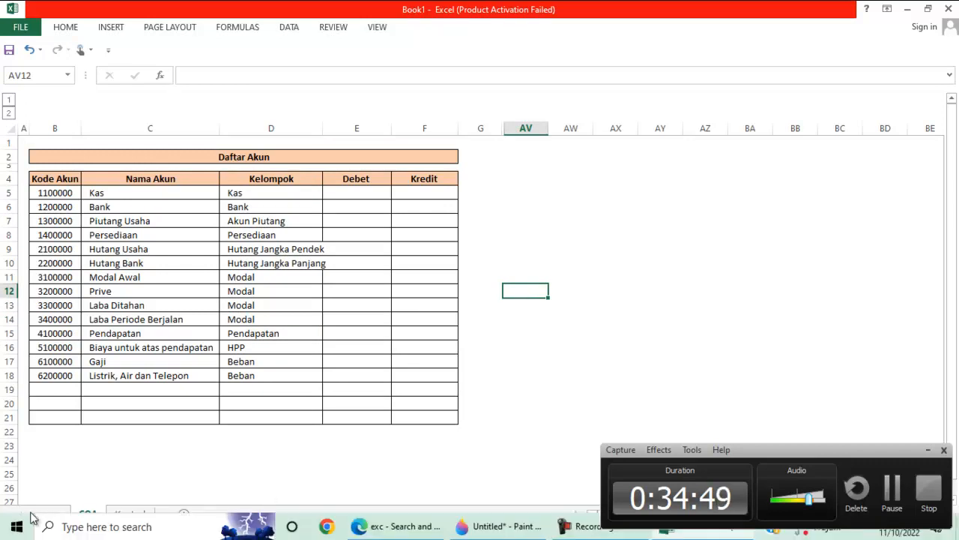
# Compare both sheets and autofit the width of the COA Kelompok column D
pyautogui.click(134, 514)
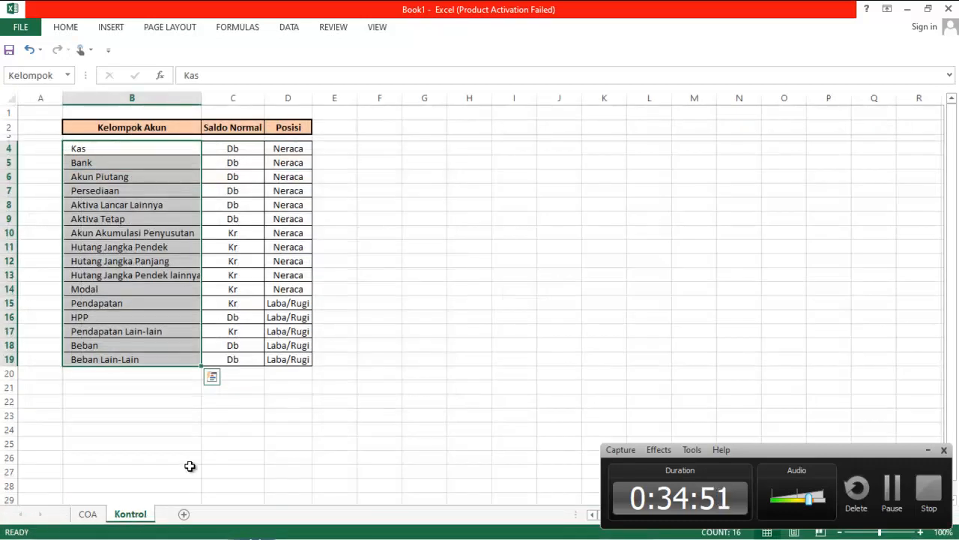
pyautogui.click(88, 515)
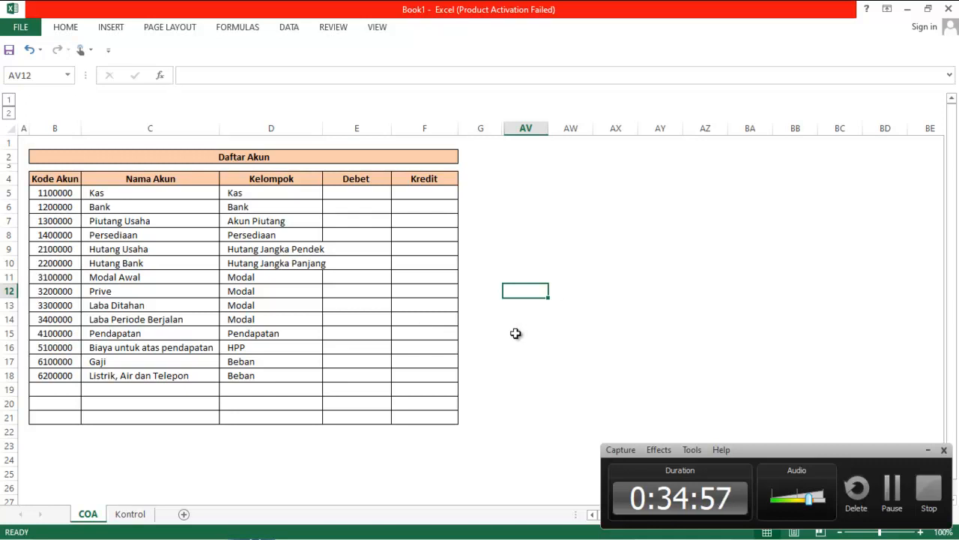
pyautogui.doubleClick(323, 127)
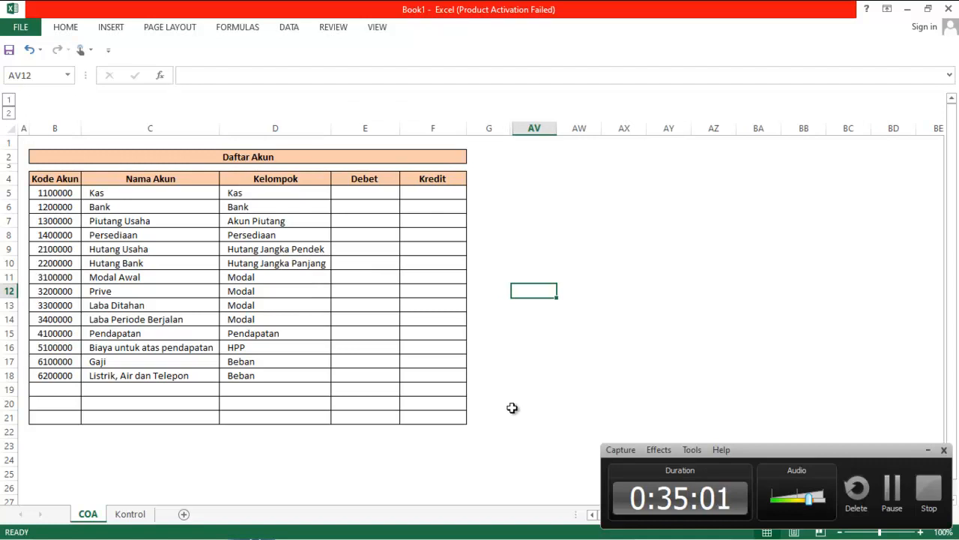